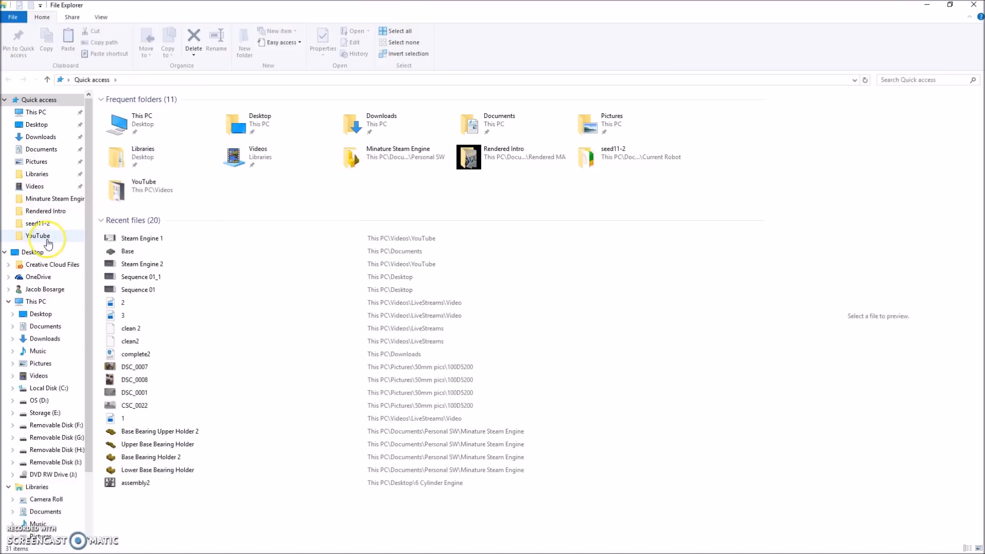
Browse to the Minature Steam Engine folder inside Personal SW in Documents and look over its part files.
{"action": "left_click", "coordinate": [41, 329]}
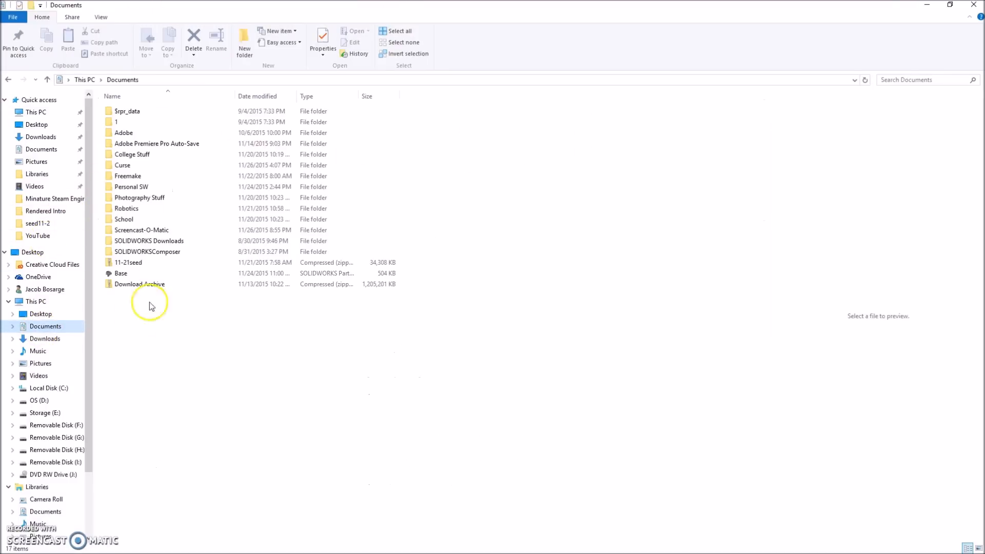
{"action": "double_click", "coordinate": [152, 186]}
{"action": "double_click", "coordinate": [155, 112]}
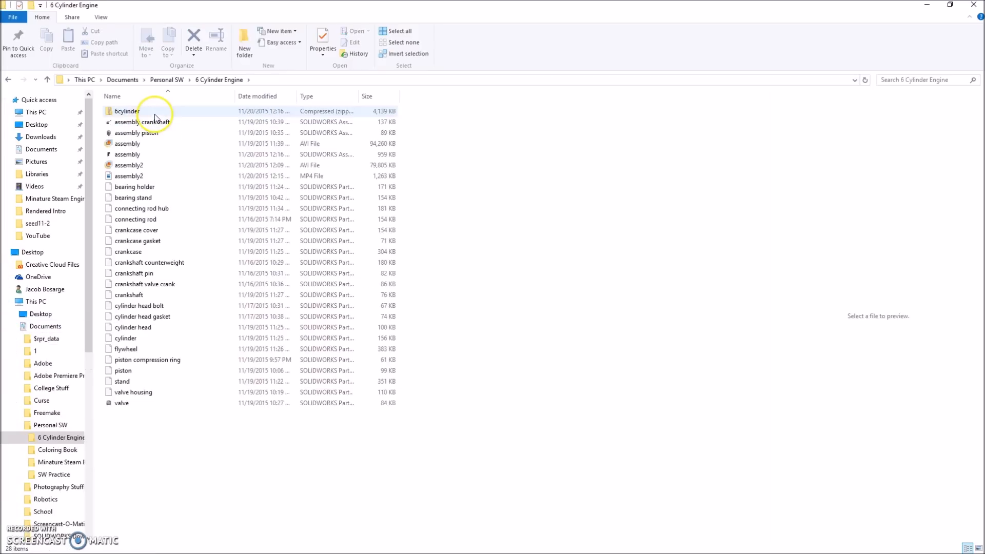
{"action": "key", "text": "BackSpace"}
{"action": "double_click", "coordinate": [149, 132]}
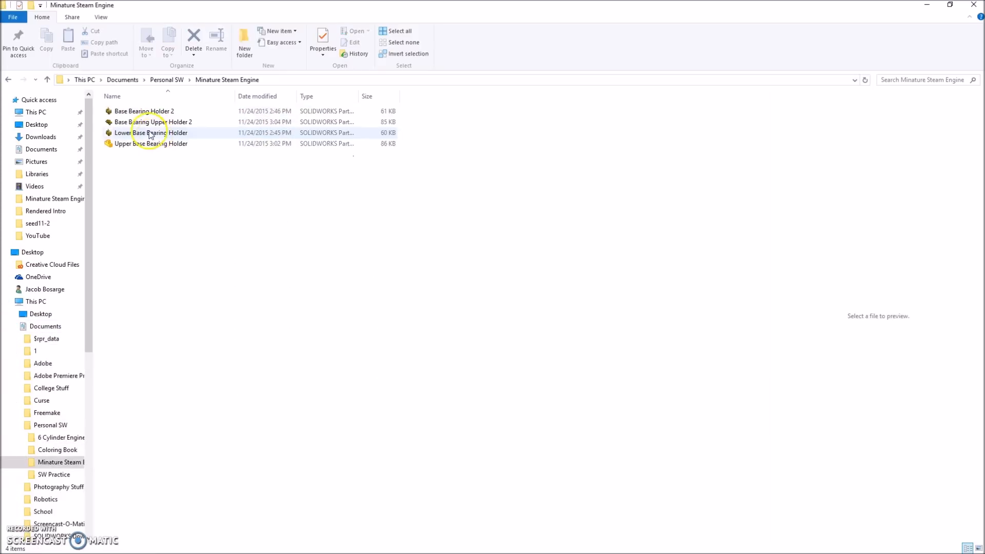
{"action": "left_click_drag", "start_coordinate": [148, 102], "coordinate": [148, 187]}
{"action": "left_click", "coordinate": [180, 172]}
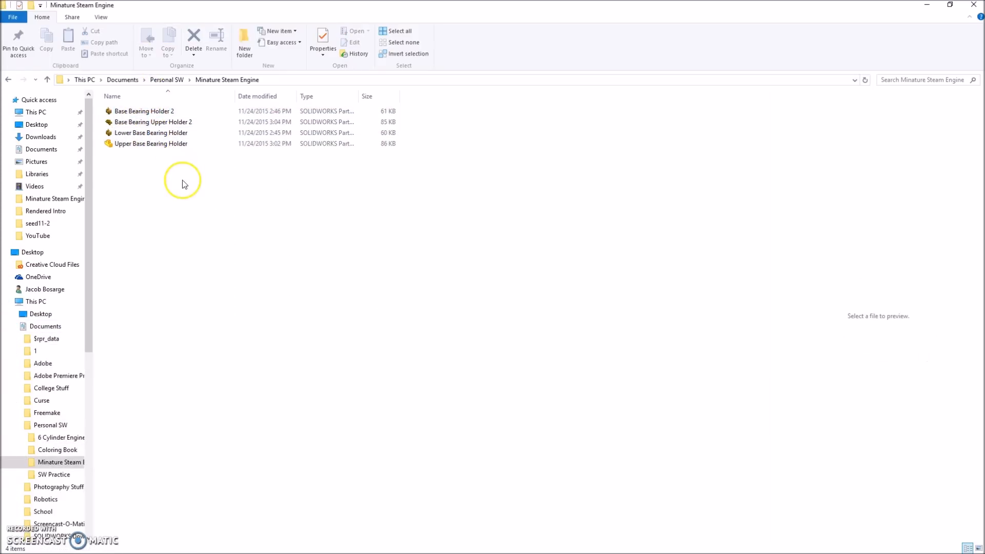
{"action": "left_click_drag", "start_coordinate": [251, 4], "coordinate": [984, 200]}
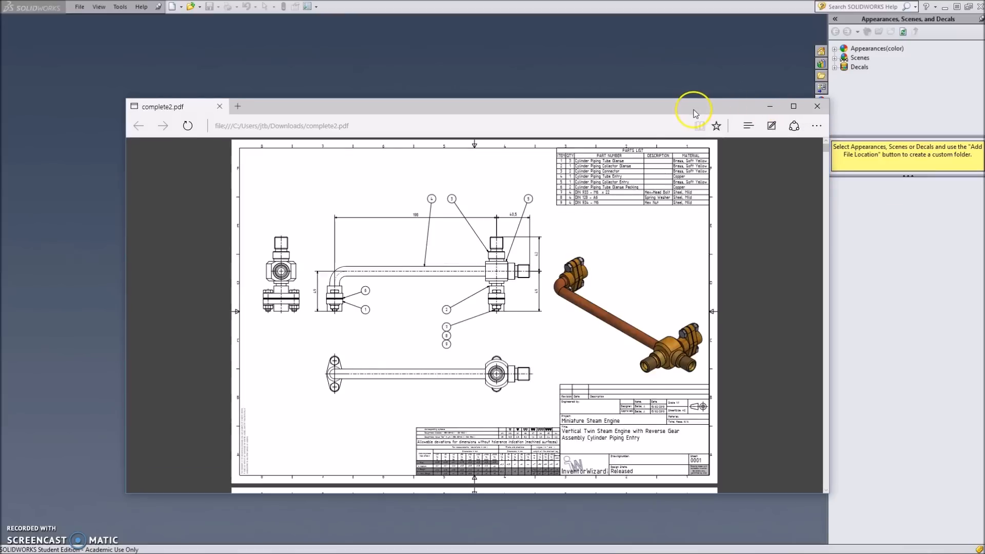
Examine the Miniature Steam Engine drawings in complete2.pdf, from the main assembly sheet to an enlarged view of the Base sheet.
{"action": "left_click_drag", "start_coordinate": [695, 106], "coordinate": [702, 19]}
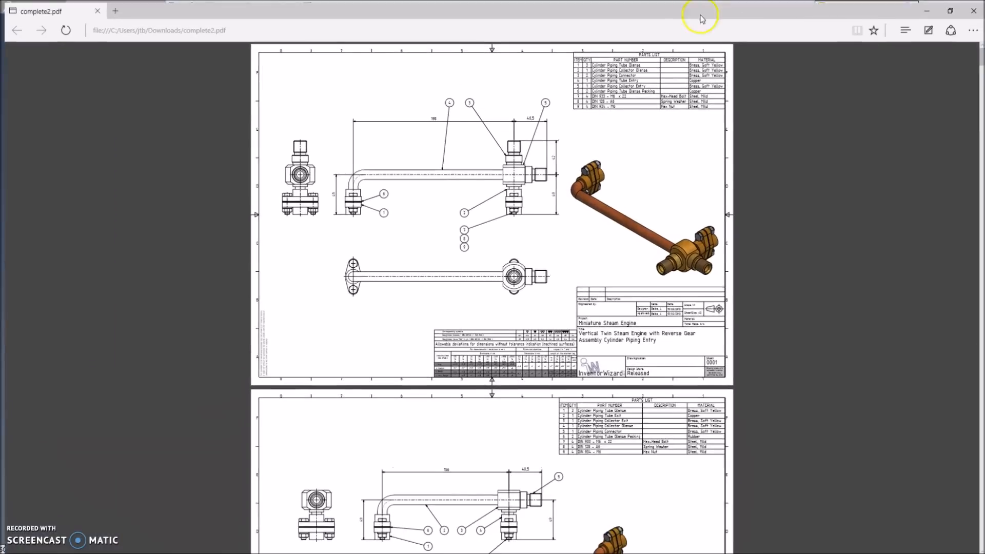
{"action": "left_click_drag", "start_coordinate": [981, 57], "coordinate": [980, 101]}
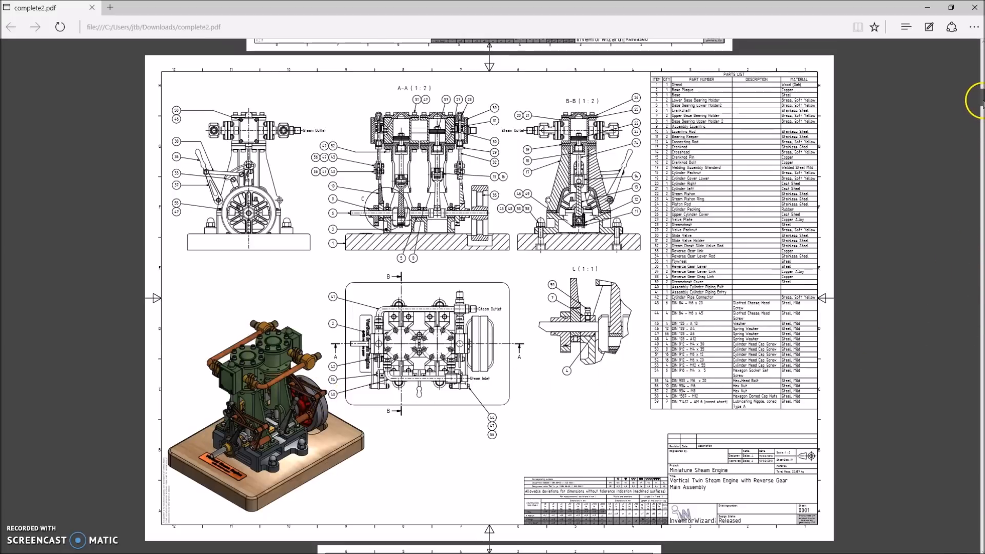
{"action": "left_click_drag", "start_coordinate": [982, 103], "coordinate": [983, 157]}
{"action": "scroll", "coordinate": [982, 156], "scroll_direction": "up", "scroll_amount": 4}
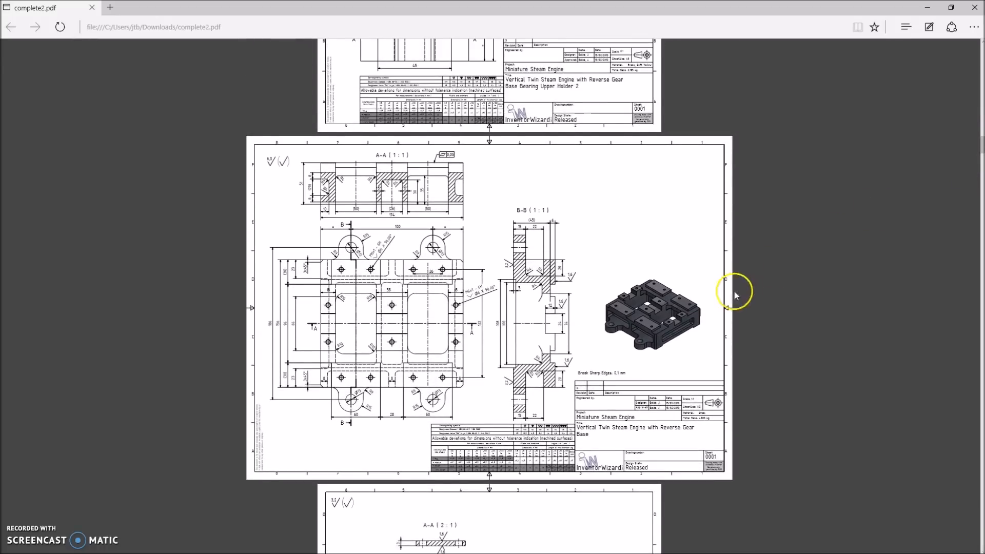
{"action": "scroll", "coordinate": [723, 305], "scroll_direction": "up", "scroll_amount": 1, "text": "ctrl"}
{"action": "scroll", "coordinate": [723, 306], "scroll_direction": "up", "scroll_amount": 3, "text": "ctrl"}
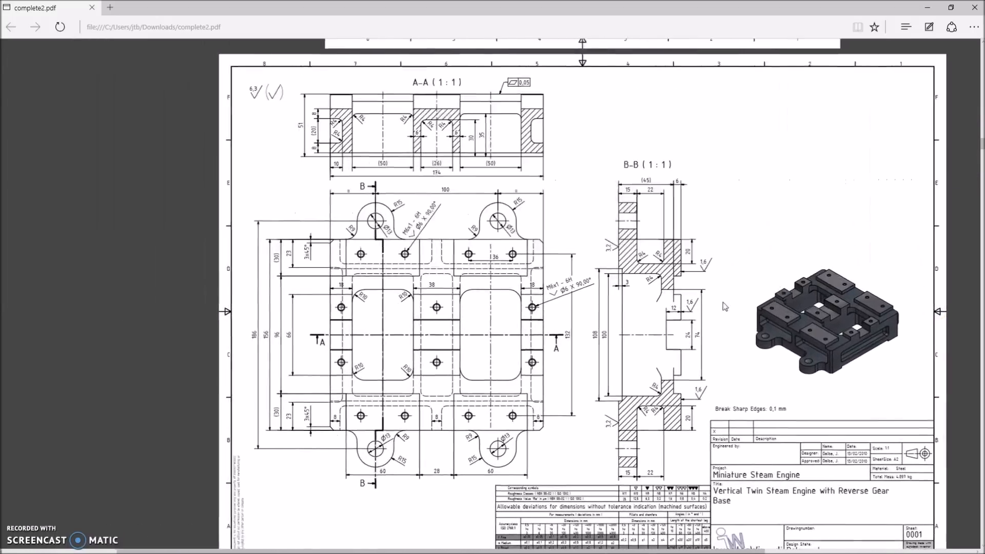
{"action": "scroll", "coordinate": [723, 302], "scroll_direction": "down", "scroll_amount": 1}
{"action": "scroll", "coordinate": [723, 302], "scroll_direction": "up", "scroll_amount": 1}
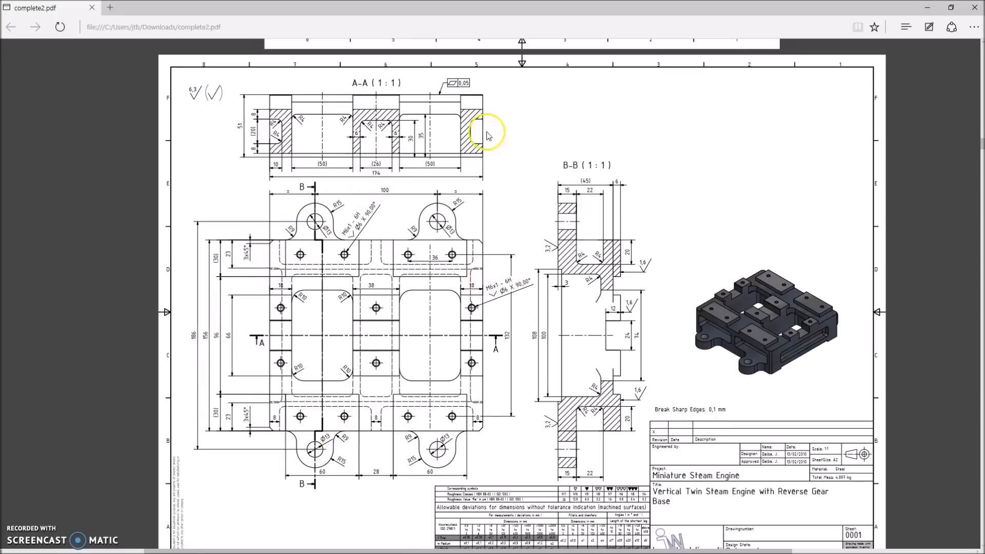
Put the drawing PDF away, switch to SOLIDWORKS, and create a new part document.
{"action": "left_click_drag", "start_coordinate": [631, 8], "coordinate": [633, 113]}
{"action": "left_click", "coordinate": [900, 103]}
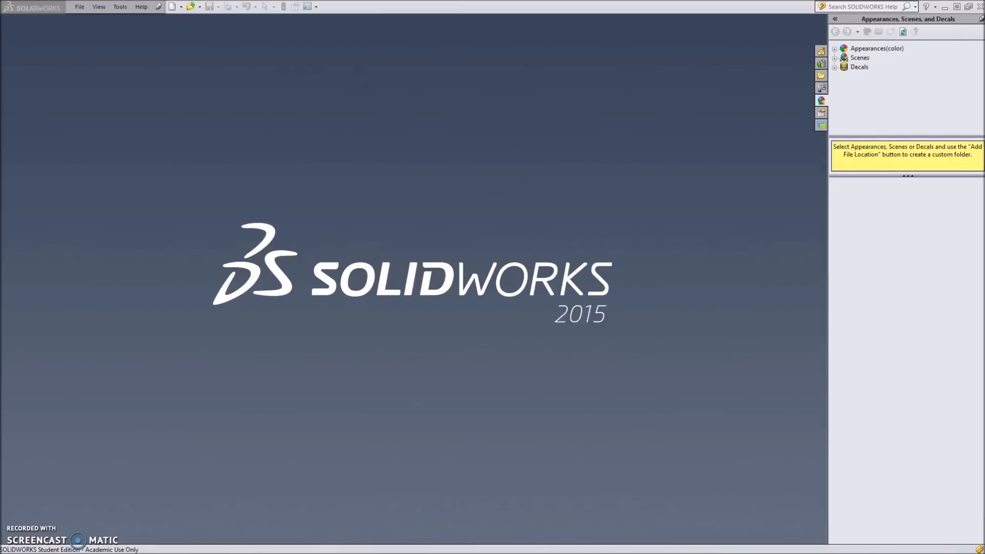
{"action": "left_click", "coordinate": [172, 7]}
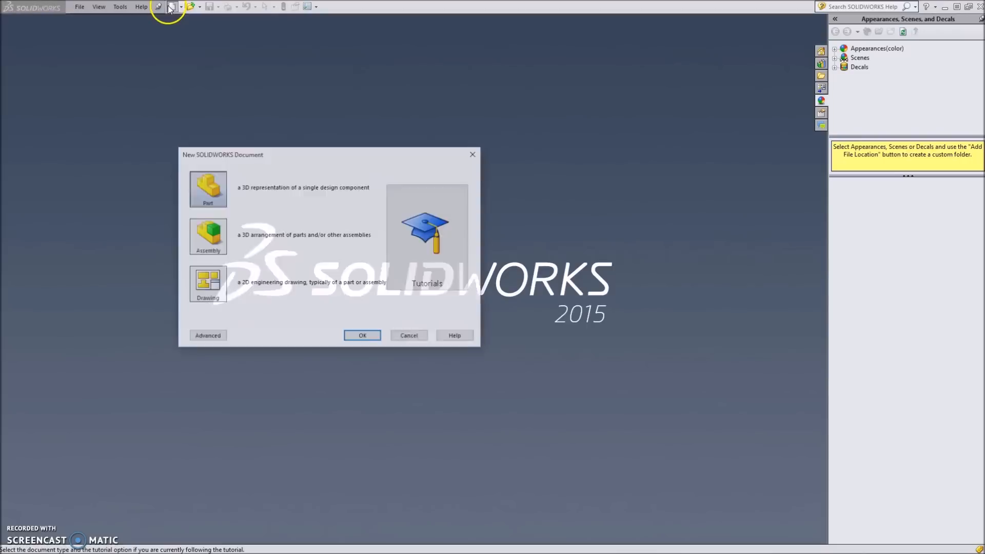
{"action": "double_click", "coordinate": [208, 189]}
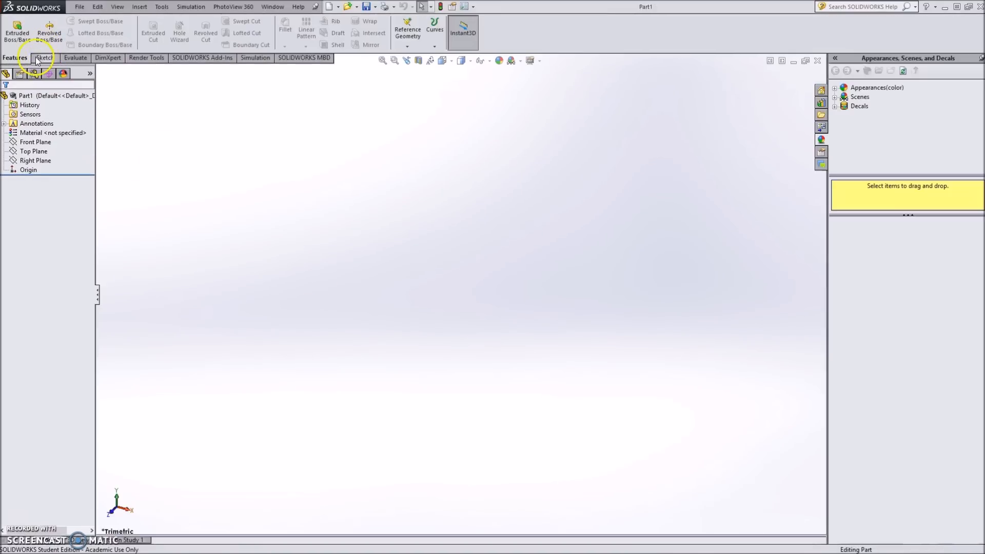
Sketch a center rectangle about 102 by 67 mm on the Top Plane, centered on the origin.
{"action": "left_click", "coordinate": [41, 59]}
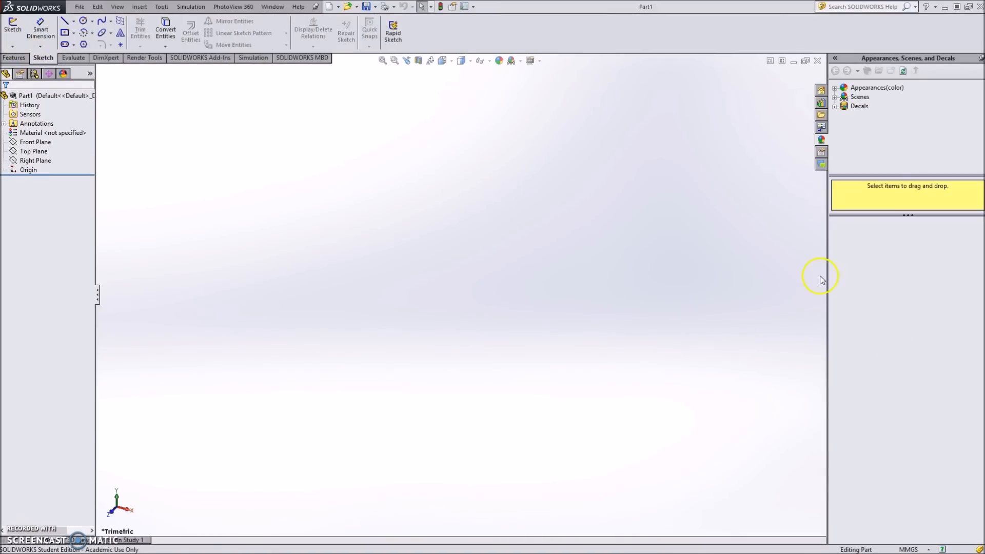
{"action": "left_click", "coordinate": [13, 26]}
{"action": "left_click", "coordinate": [270, 286]}
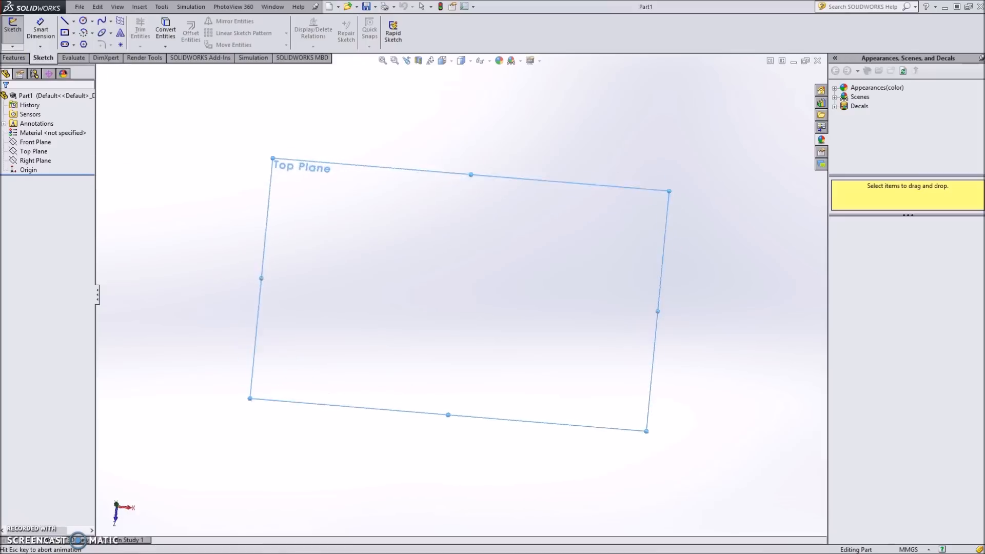
{"action": "left_click", "coordinate": [65, 32]}
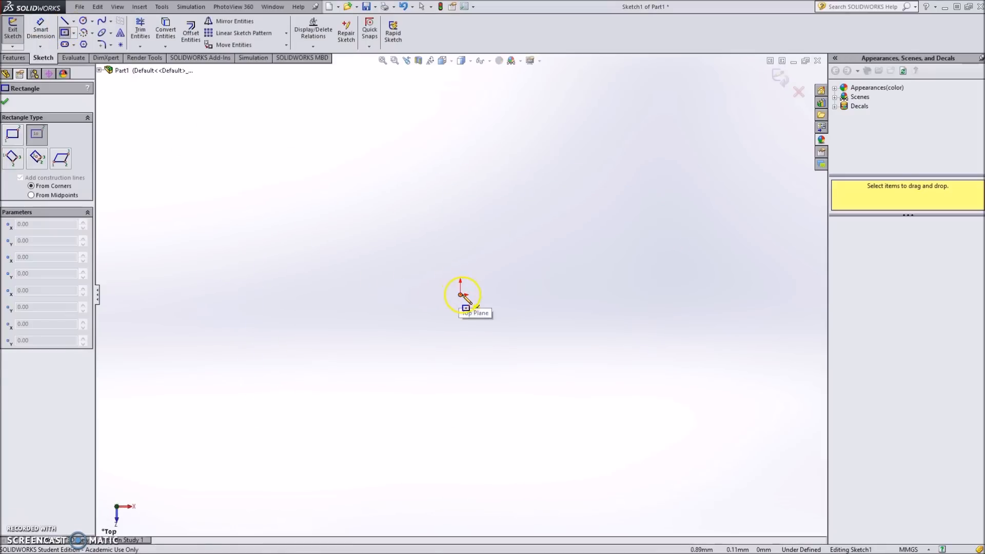
{"action": "left_click", "coordinate": [461, 295]}
{"action": "left_click", "coordinate": [578, 372]}
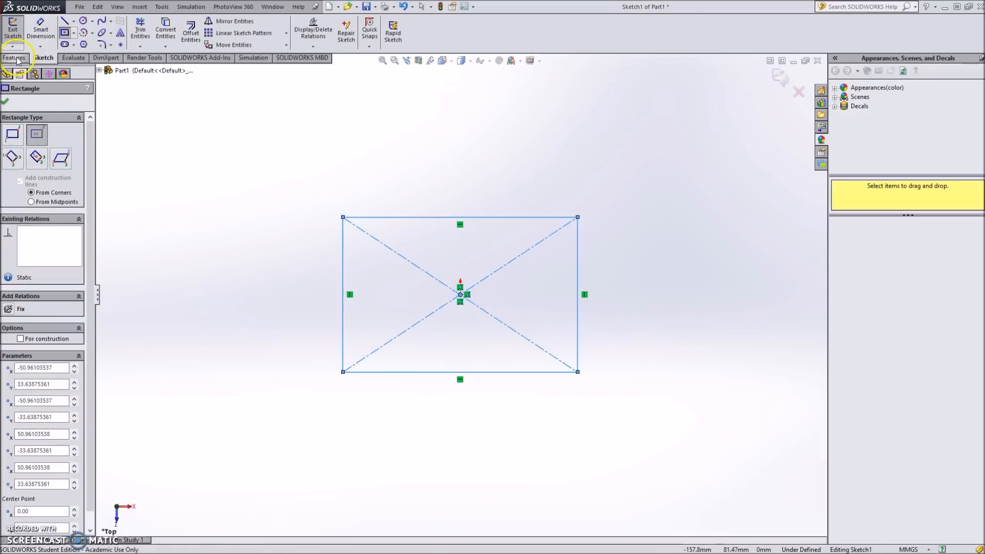
{"action": "left_click", "coordinate": [16, 58]}
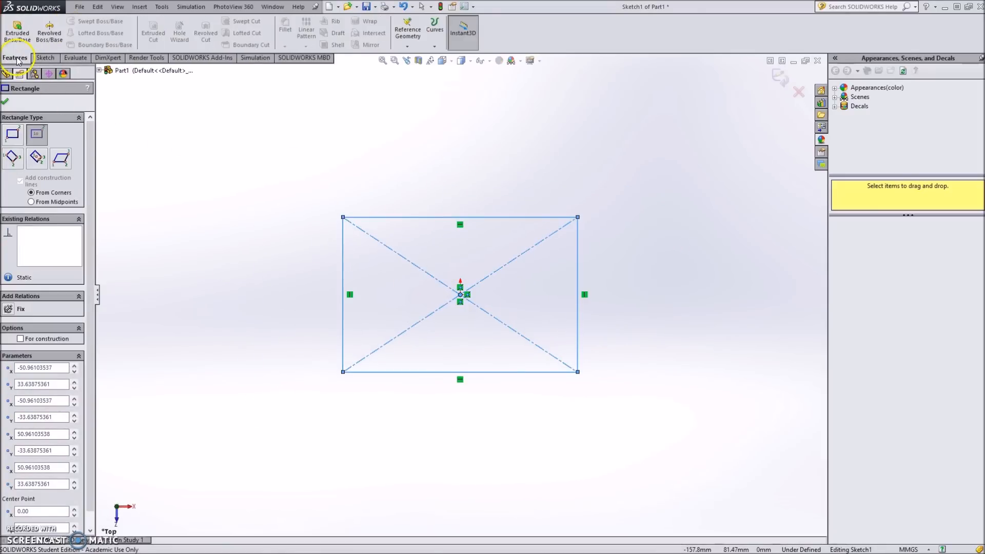
{"action": "left_click", "coordinate": [45, 60]}
{"action": "key", "text": "Escape"}
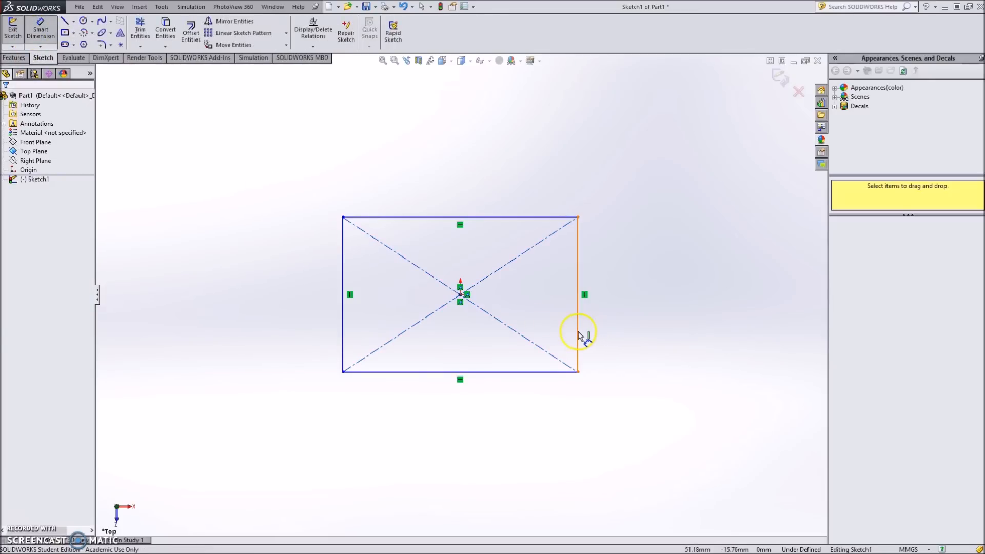
Dimension the rectangle's vertical side to 156 mm and its horizontal side to 174 mm.
{"action": "left_click", "coordinate": [578, 330]}
{"action": "left_click", "coordinate": [689, 335]}
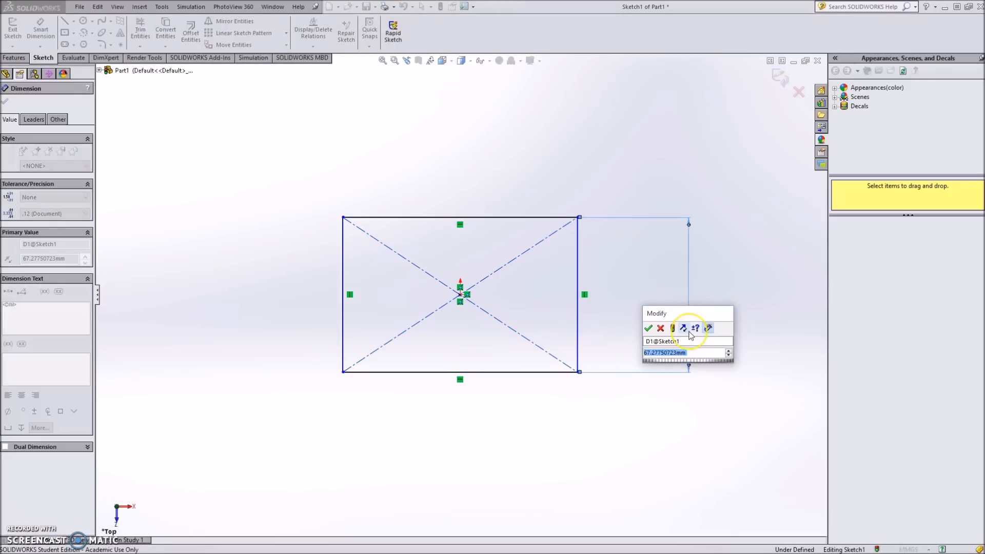
{"action": "type", "text": "156"}
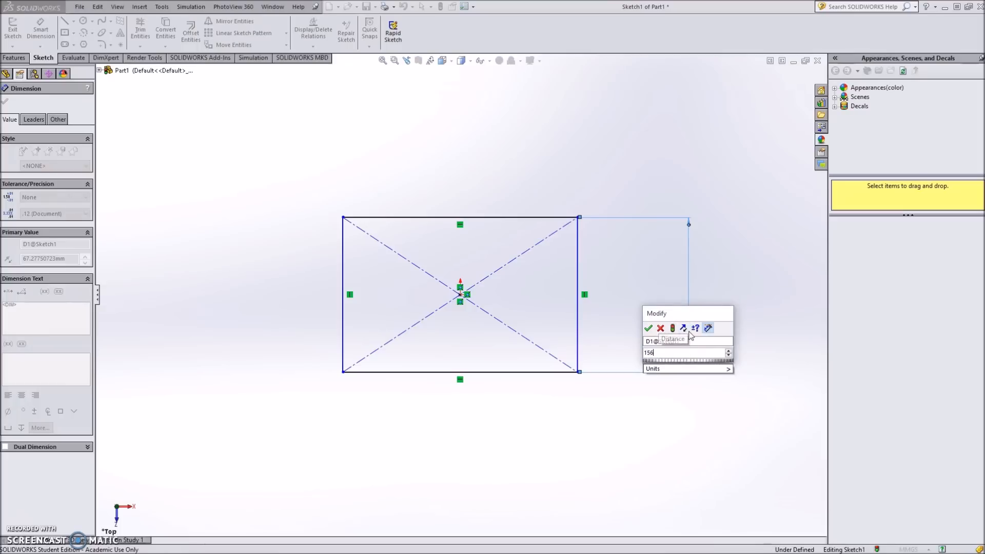
{"action": "key", "text": "Return"}
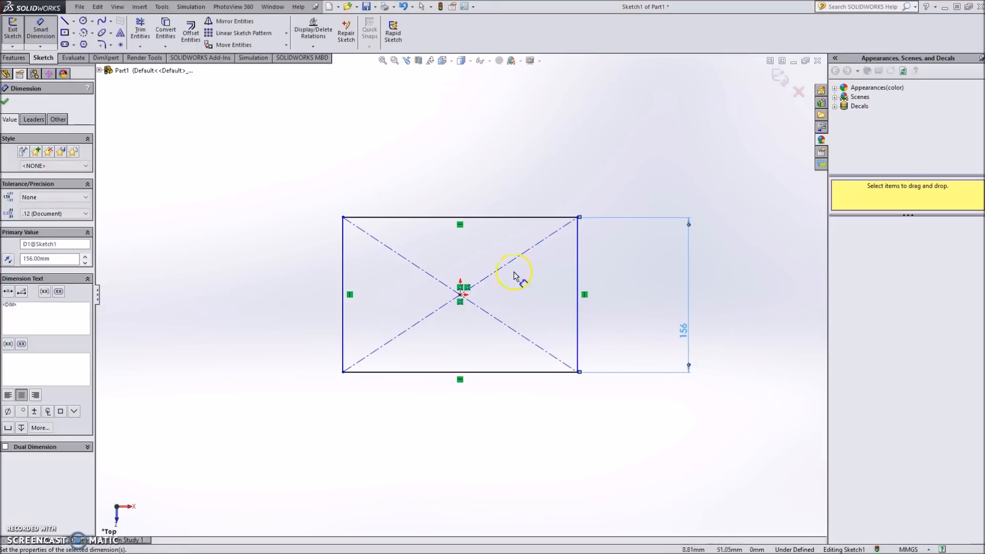
{"action": "left_click", "coordinate": [440, 218]}
{"action": "left_click", "coordinate": [445, 195]}
{"action": "type", "text": "17"}
{"action": "key", "text": "Return"}
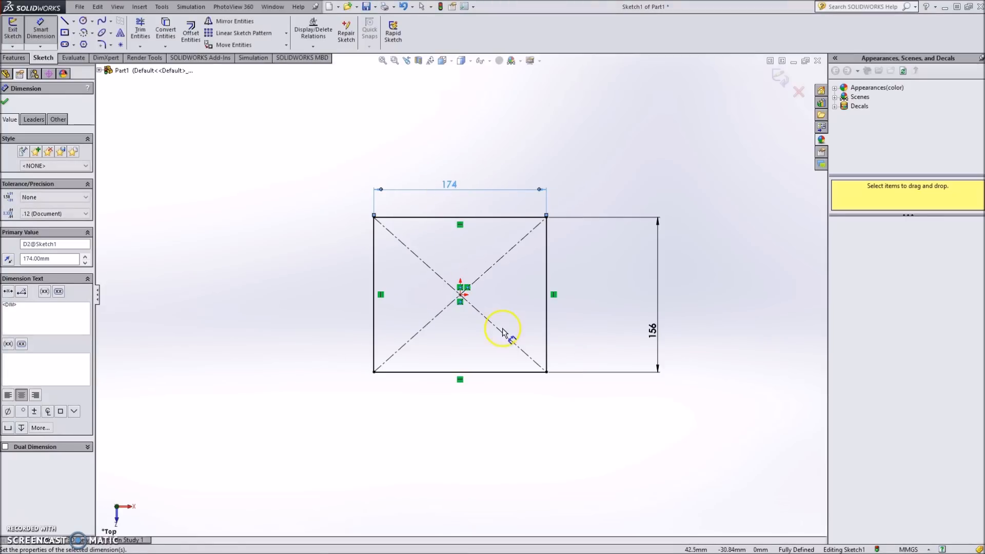
{"action": "left_click", "coordinate": [6, 102]}
{"action": "left_click", "coordinate": [14, 57]}
{"action": "left_click", "coordinate": [18, 32]}
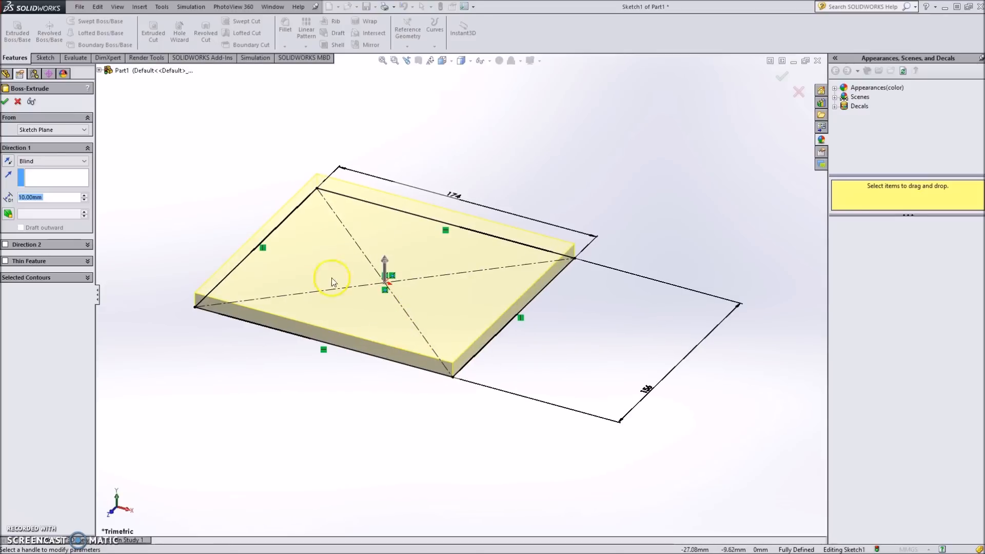
{"action": "left_click", "coordinate": [17, 101]}
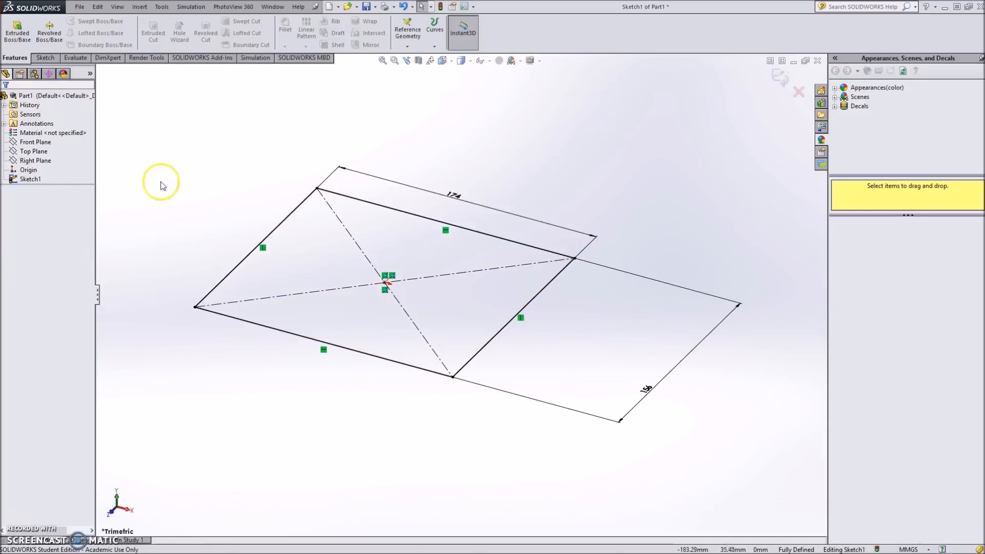
{"action": "right_click", "coordinate": [36, 179]}
{"action": "key", "text": "Escape"}
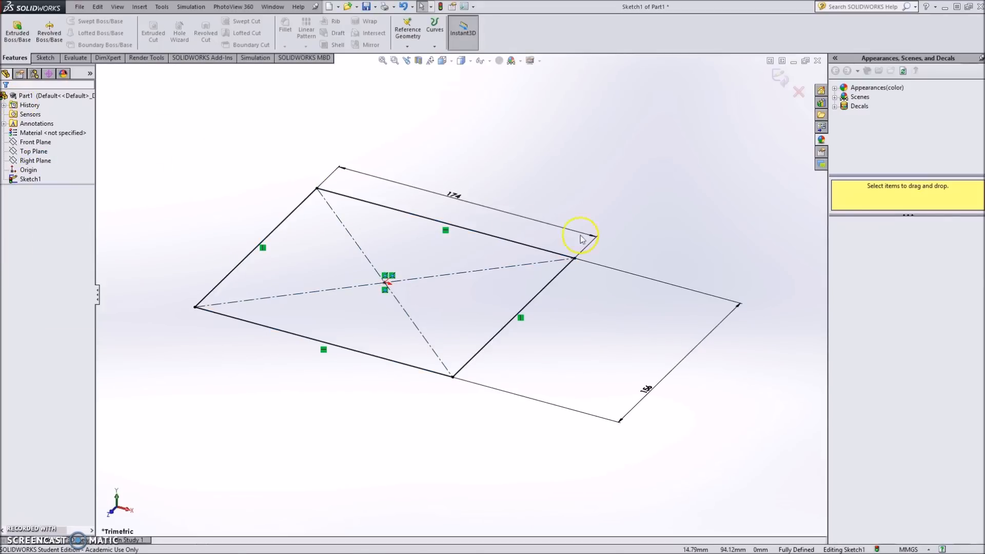
Switch to complete2.pdf, examine the corner chamfer callout on the Base sheet, and return to SOLIDWORKS.
{"action": "key", "text": "alt+Tab"}
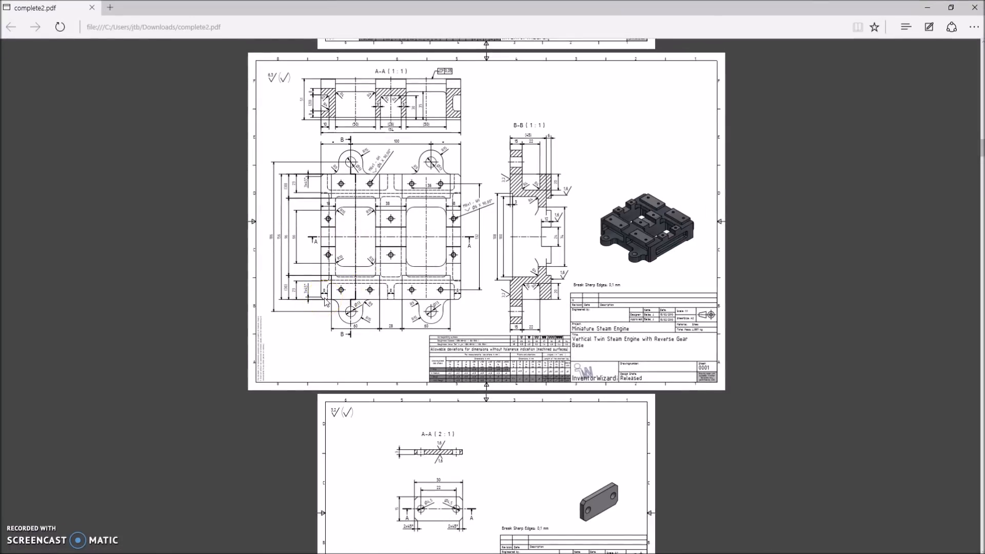
{"action": "scroll", "coordinate": [325, 301], "scroll_direction": "up", "scroll_amount": 5, "text": "ctrl"}
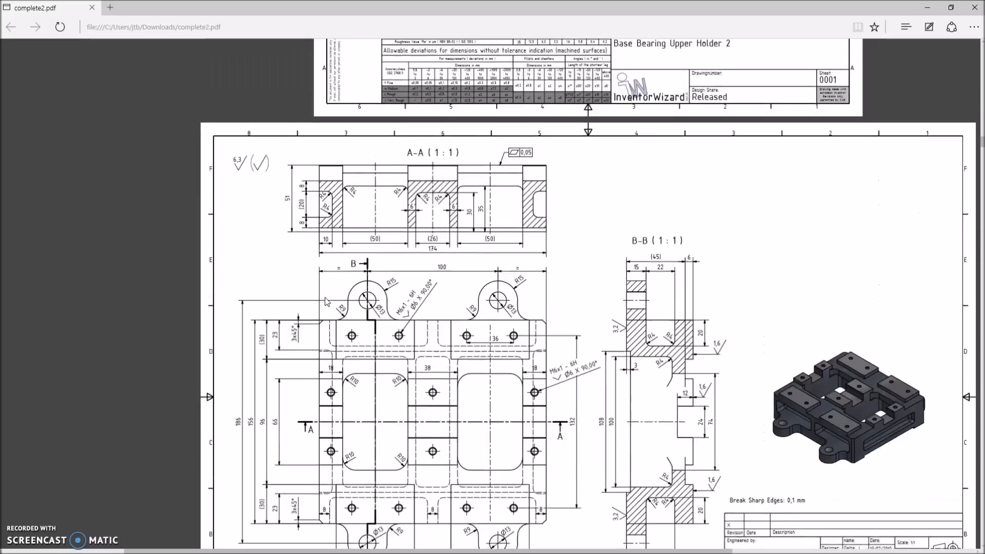
{"action": "scroll", "coordinate": [327, 301], "scroll_direction": "down", "scroll_amount": 3}
{"action": "left_click", "coordinate": [297, 366]}
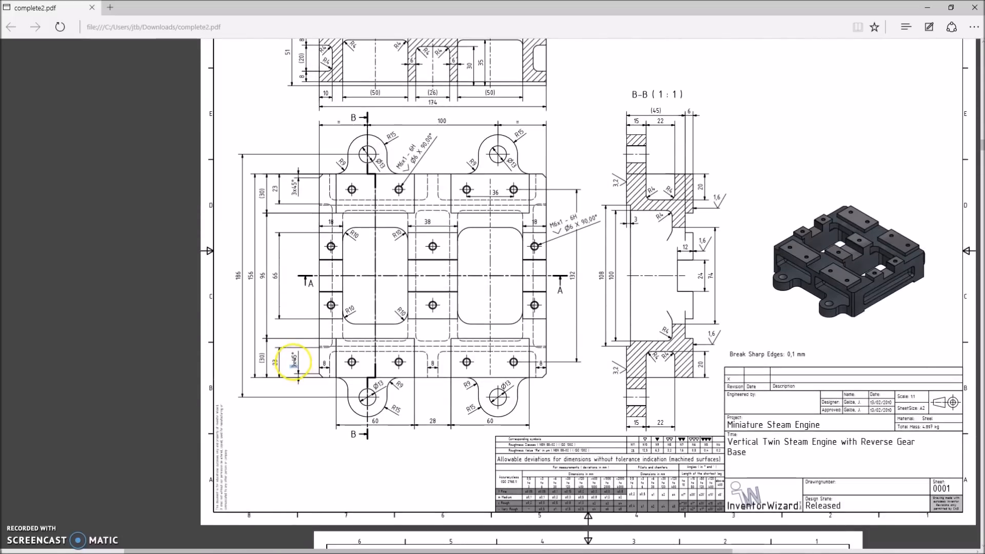
{"action": "key", "text": "alt+Tab"}
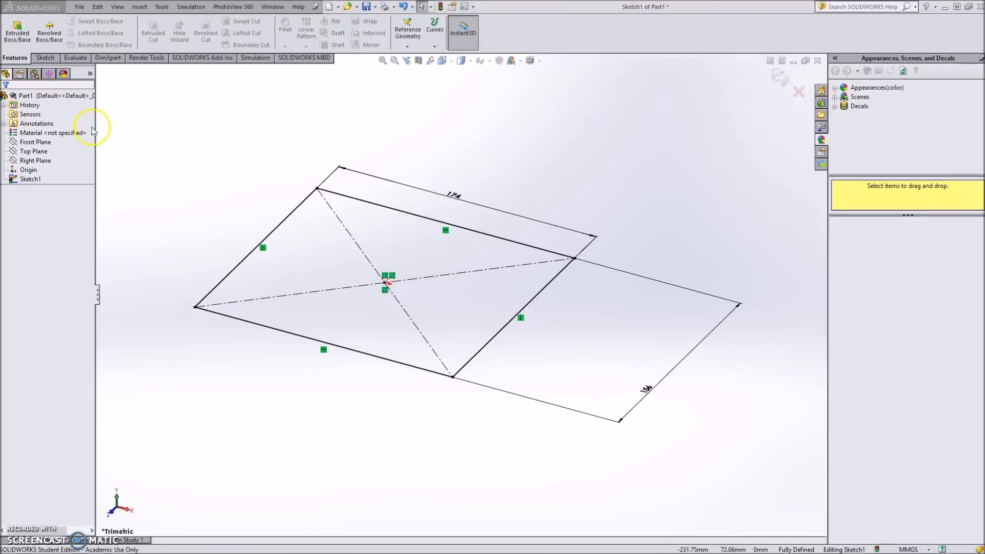
Apply 10 mm equal-distance sketch chamfers to all four corners of the rectangle.
{"action": "left_click", "coordinate": [45, 57]}
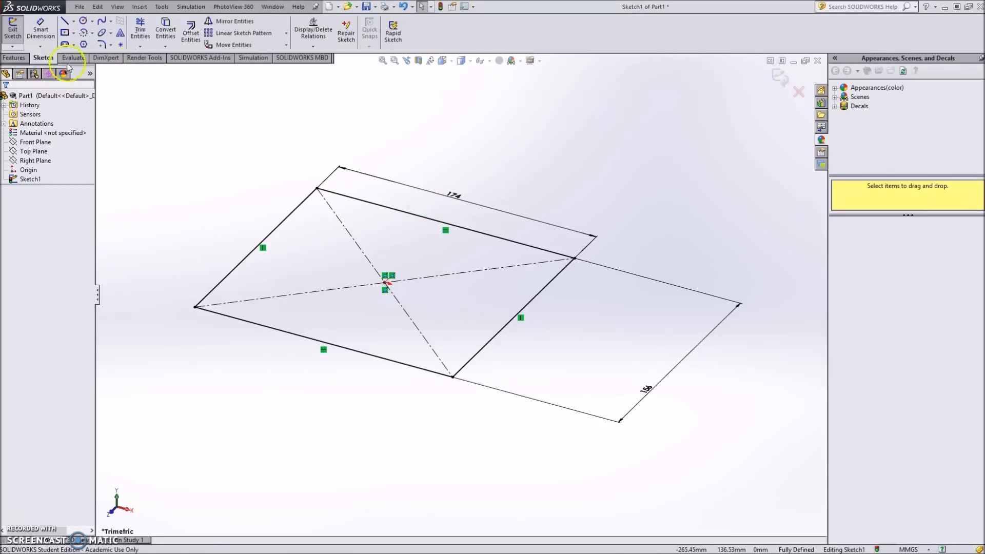
{"action": "left_click", "coordinate": [111, 46]}
{"action": "left_click", "coordinate": [123, 68]}
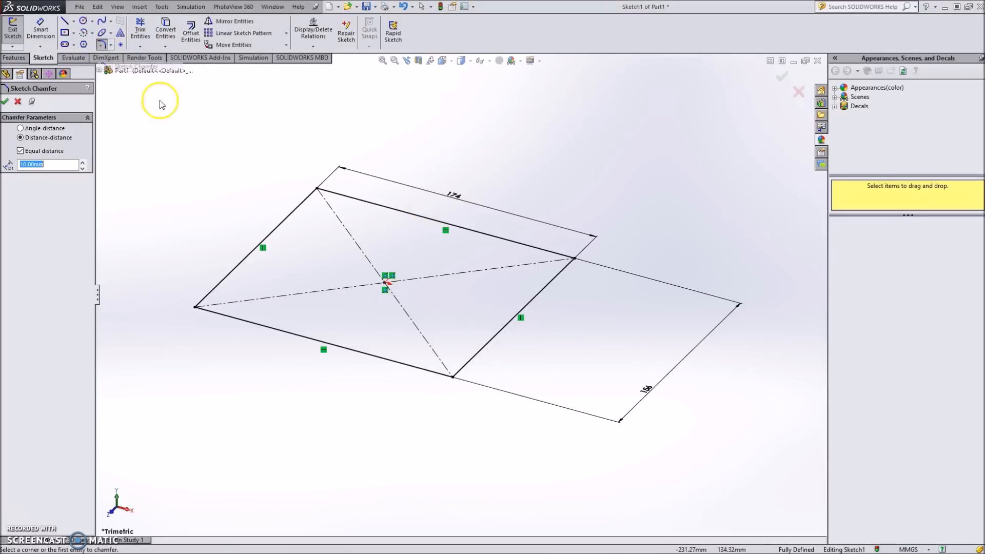
{"action": "left_click", "coordinate": [316, 190]}
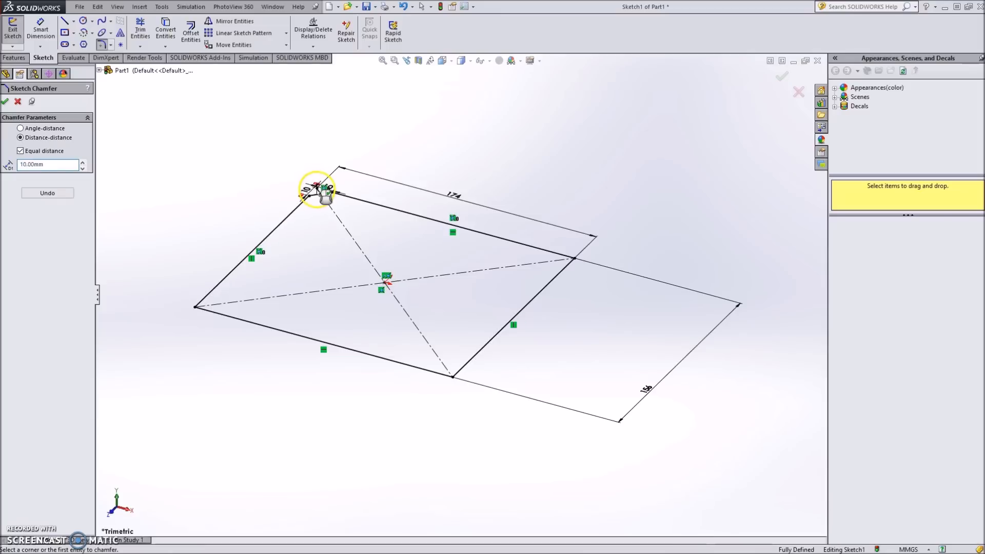
{"action": "left_click", "coordinate": [198, 308]}
{"action": "left_click", "coordinate": [576, 259]}
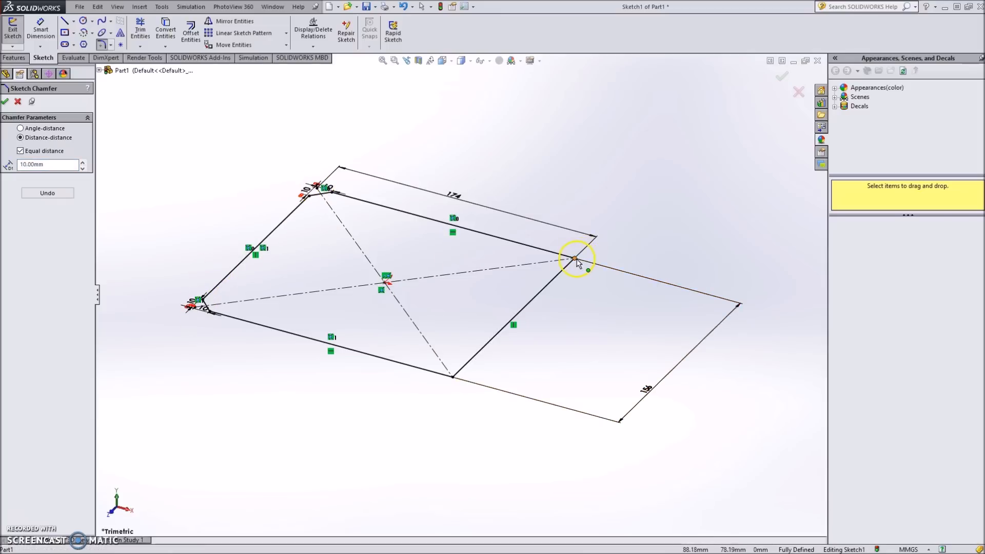
{"action": "left_click", "coordinate": [453, 379]}
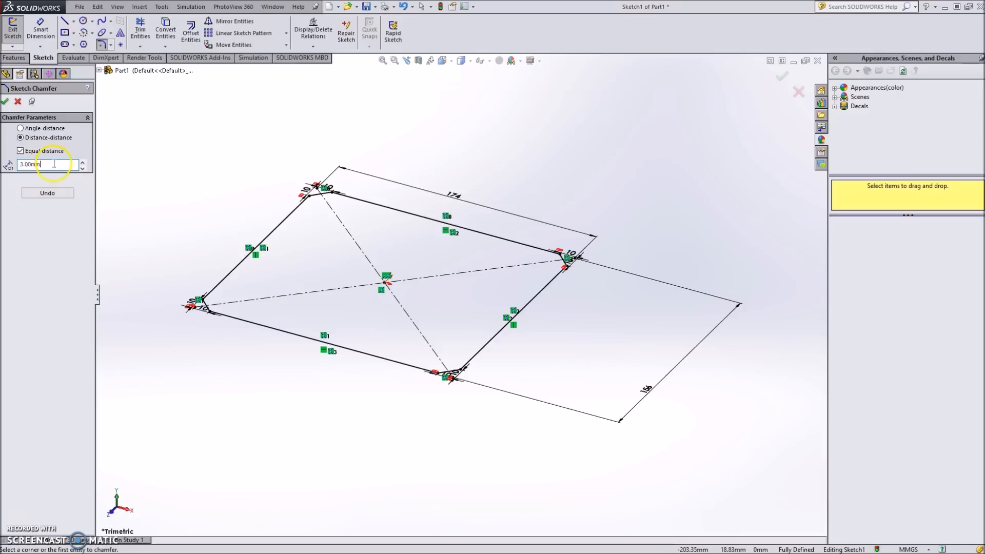
{"action": "left_click", "coordinate": [5, 101]}
Set the chamfer dimensions at all four corners to 3 mm and exit the sketch.
{"action": "scroll", "coordinate": [326, 198], "scroll_direction": "down", "scroll_amount": 2}
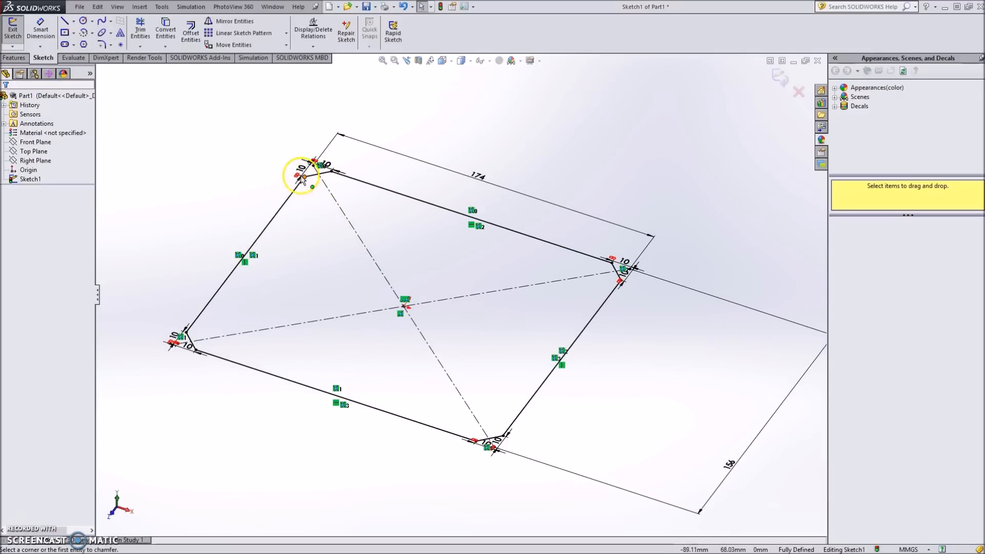
{"action": "double_click", "coordinate": [301, 171]}
{"action": "type", "text": "3"}
{"action": "key", "text": "Return"}
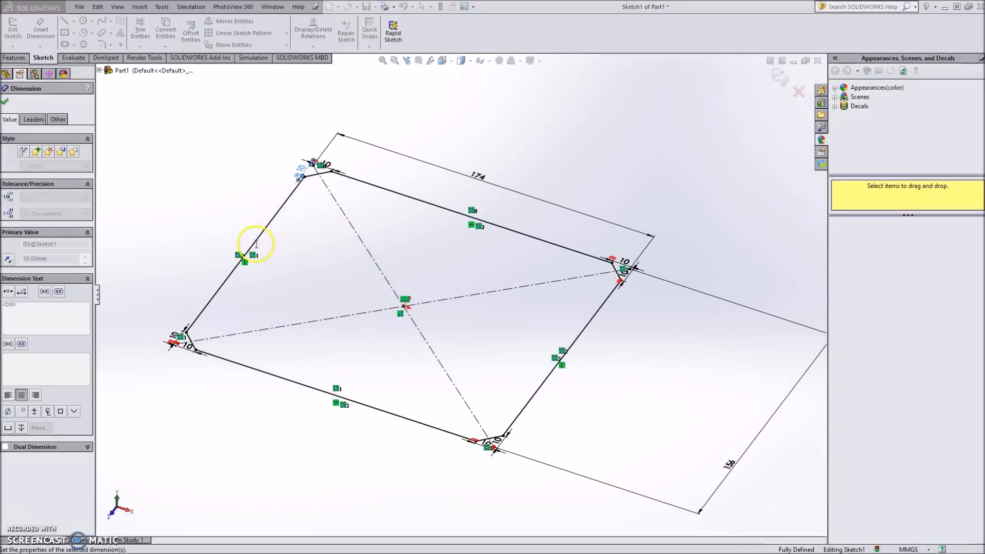
{"action": "double_click", "coordinate": [175, 336]}
{"action": "type", "text": "3"}
{"action": "key", "text": "Return"}
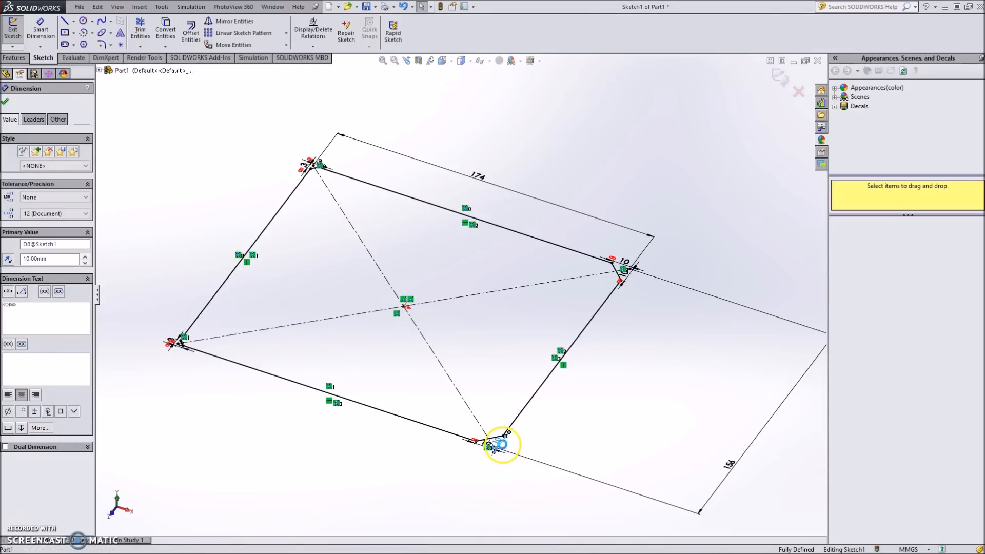
{"action": "left_click", "coordinate": [500, 445]}
{"action": "double_click", "coordinate": [512, 445]}
{"action": "type", "text": "3"}
{"action": "key", "text": "Return"}
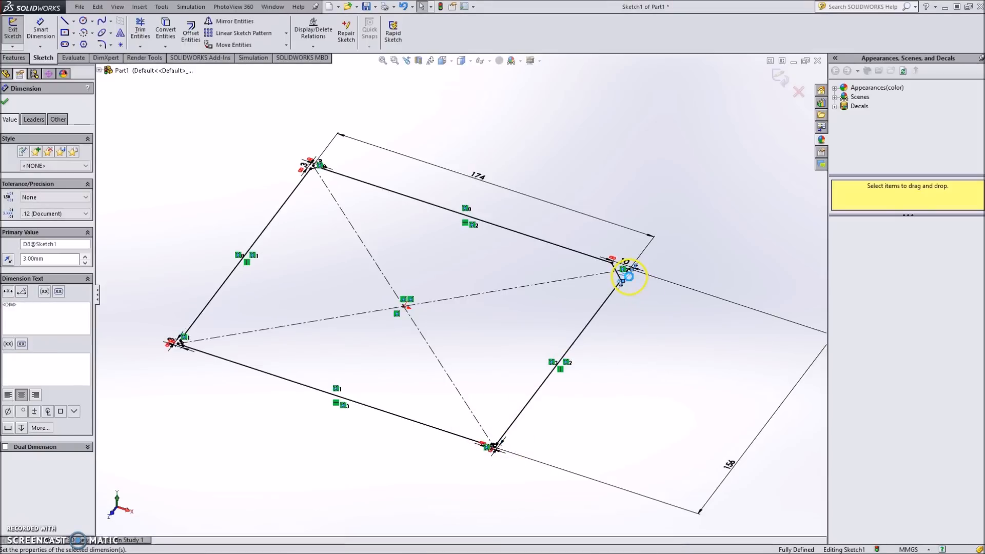
{"action": "double_click", "coordinate": [636, 268]}
{"action": "type", "text": "3"}
{"action": "key", "text": "Return"}
{"action": "left_click", "coordinate": [779, 79]}
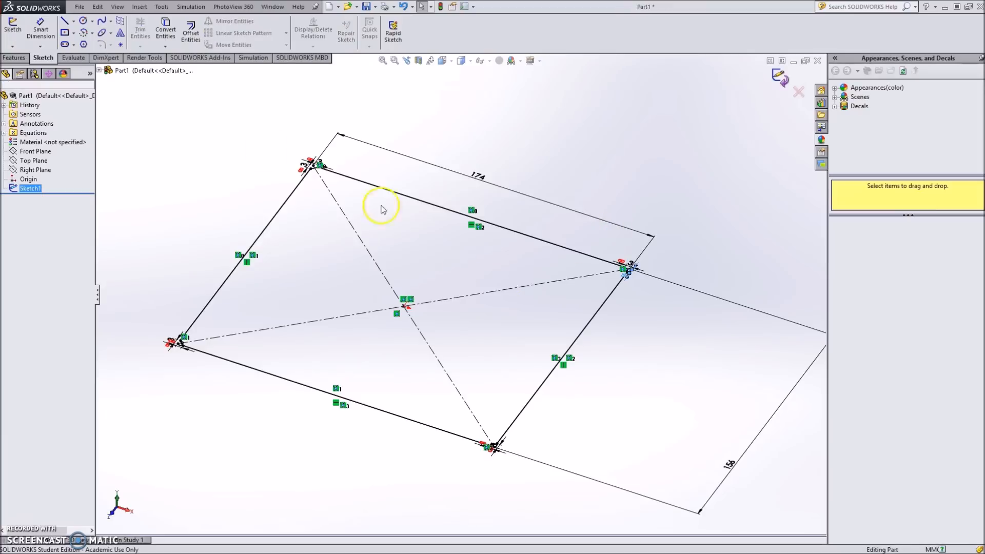
Extrude the chamfered outline 51 mm upward, checking the overall height on the Base sheet of complete2.pdf.
{"action": "left_click", "coordinate": [14, 57]}
{"action": "left_click", "coordinate": [17, 31]}
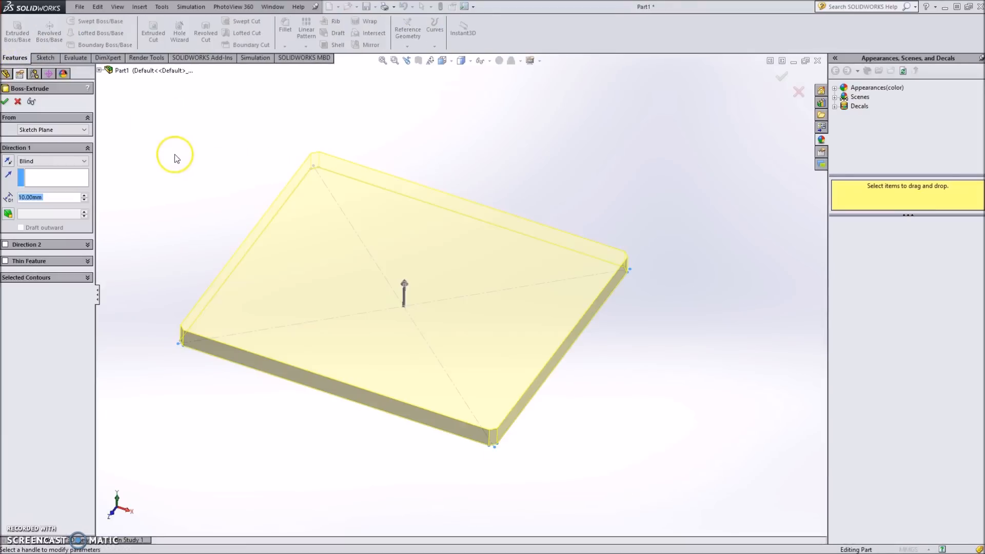
{"action": "left_click_drag", "start_coordinate": [984, 246], "coordinate": [299, 2]}
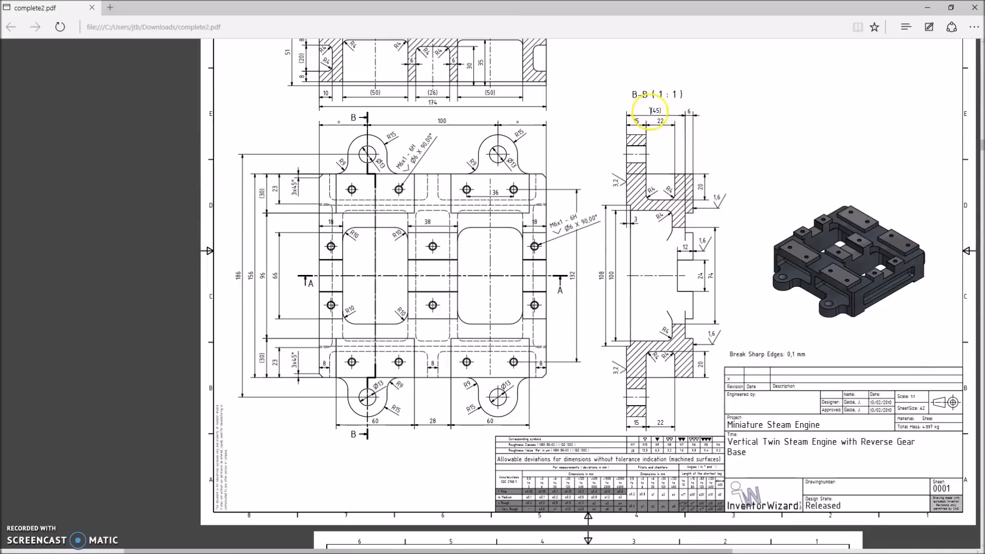
{"action": "left_click_drag", "start_coordinate": [706, 9], "coordinate": [984, 23]}
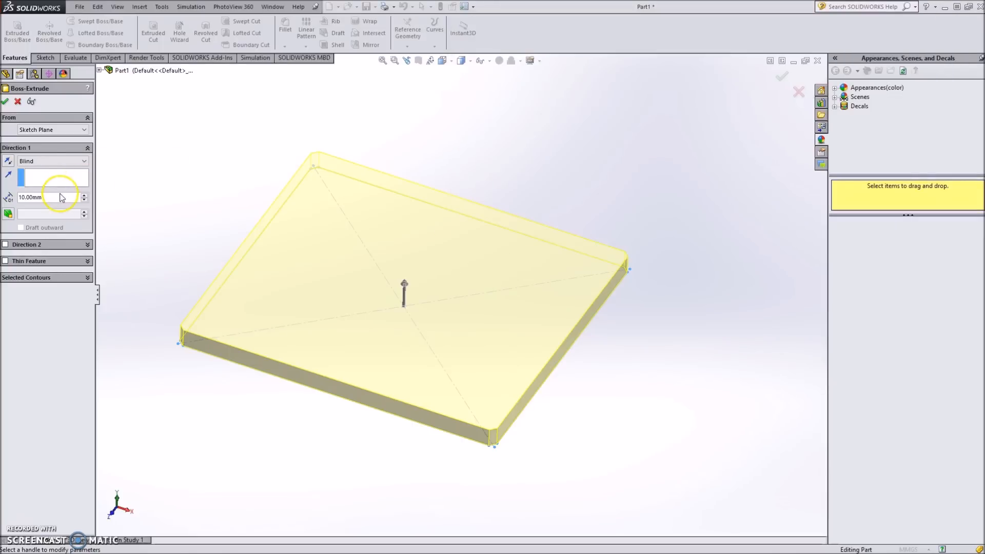
{"action": "type", "text": "51"}
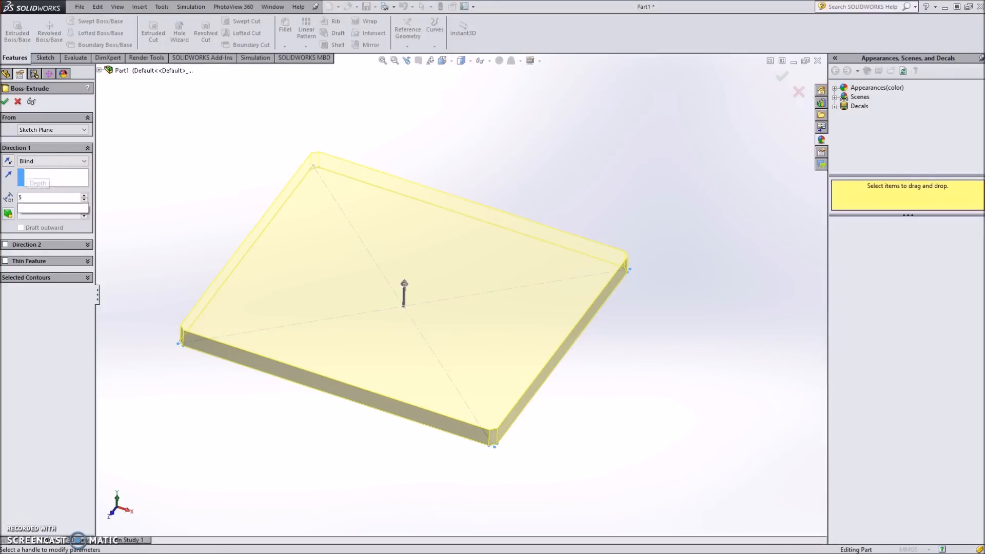
{"action": "key", "text": "Return"}
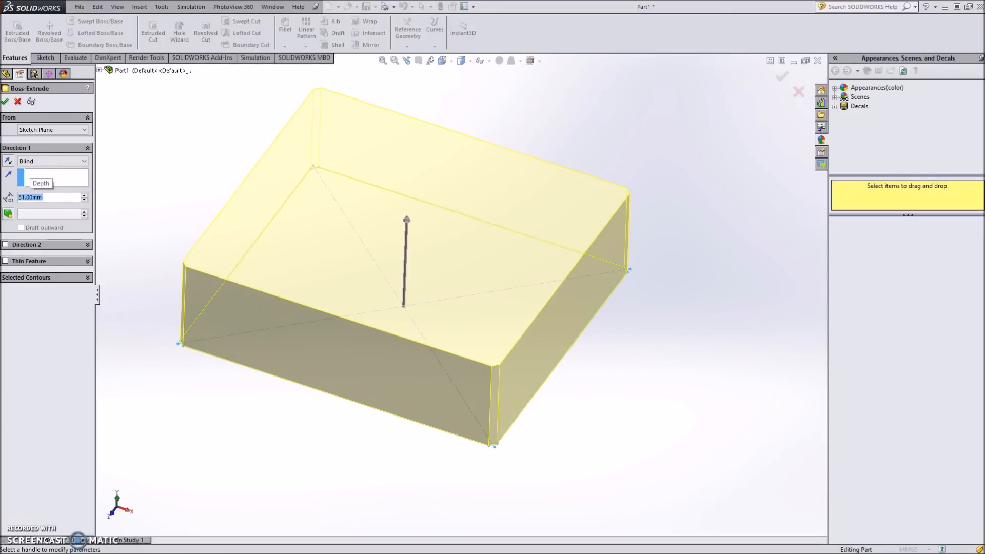
{"action": "left_click", "coordinate": [4, 103]}
{"action": "scroll", "coordinate": [403, 256], "scroll_direction": "up", "scroll_amount": 6}
{"action": "mouse_move", "coordinate": [435, 265]}
{"action": "middle_mouse_down"}
{"action": "mouse_move", "coordinate": [407, 270]}
{"action": "mouse_move", "coordinate": [429, 270]}
{"action": "middle_mouse_up"}
{"action": "left_click", "coordinate": [382, 253]}
{"action": "scroll", "coordinate": [398, 264], "scroll_direction": "down", "scroll_amount": 4}
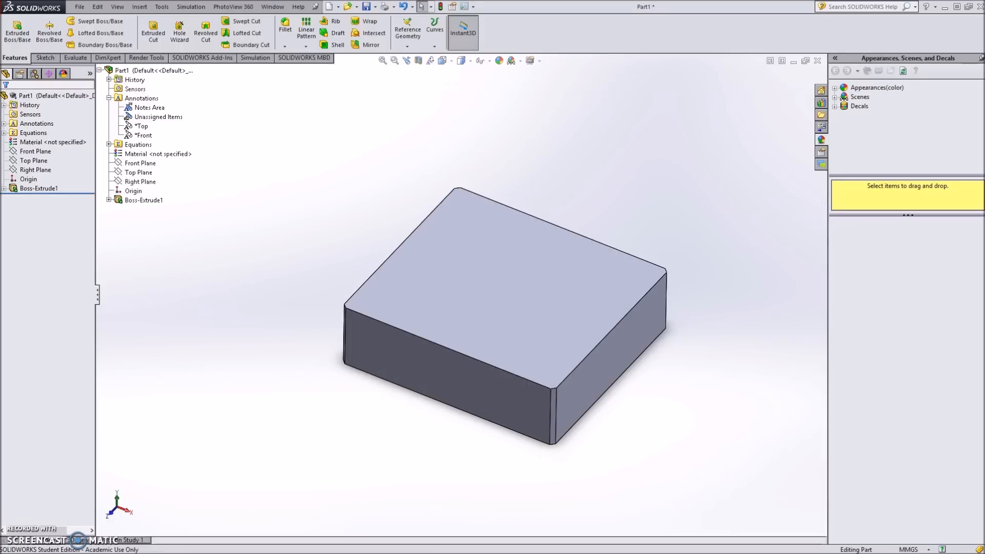
Switch to complete2.pdf, examine the Base sheet's plan and section views for the side pocket dimensions, and return to SOLIDWORKS.
{"action": "key", "text": "alt+Tab"}
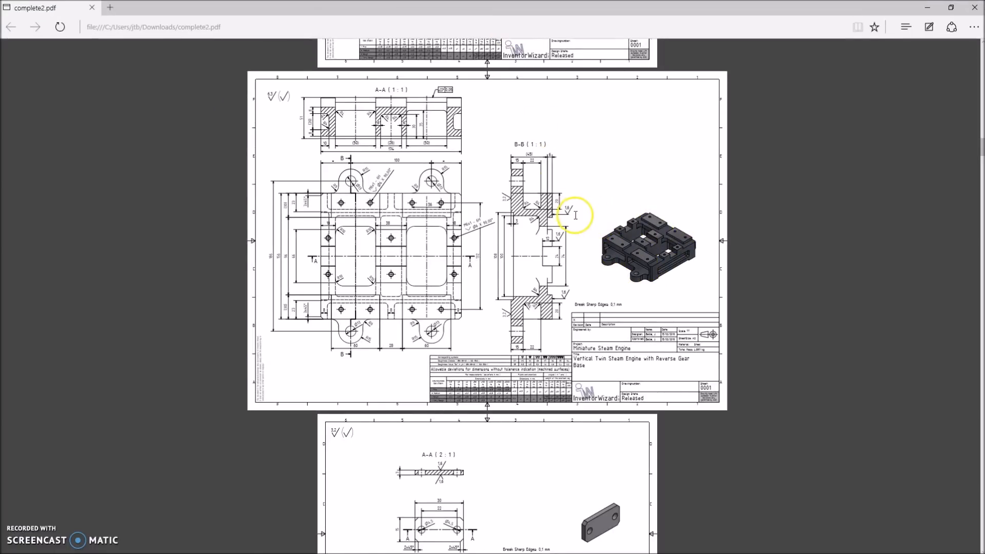
{"action": "scroll", "coordinate": [576, 216], "scroll_direction": "up", "scroll_amount": 5, "text": "ctrl"}
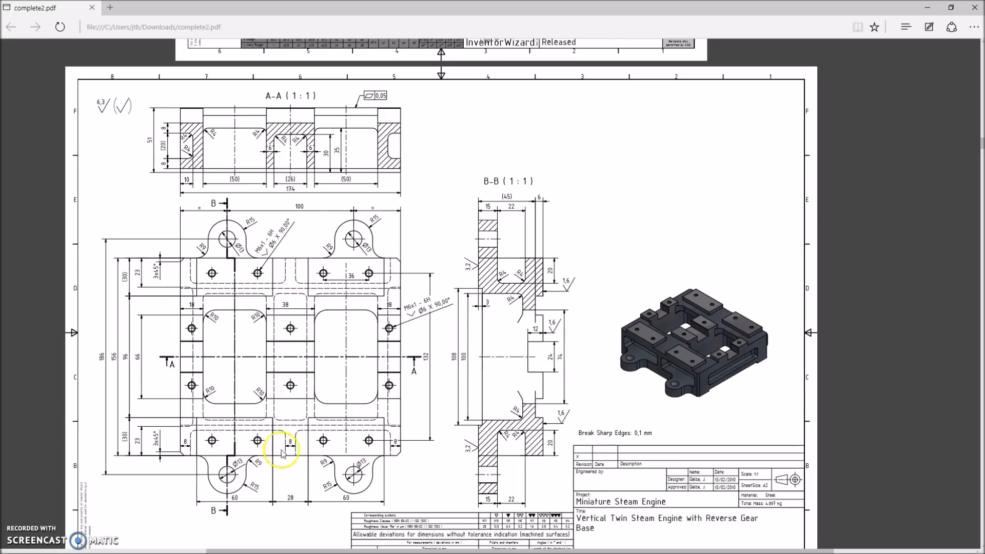
{"action": "scroll", "coordinate": [249, 258], "scroll_direction": "up", "scroll_amount": 1, "text": "ctrl"}
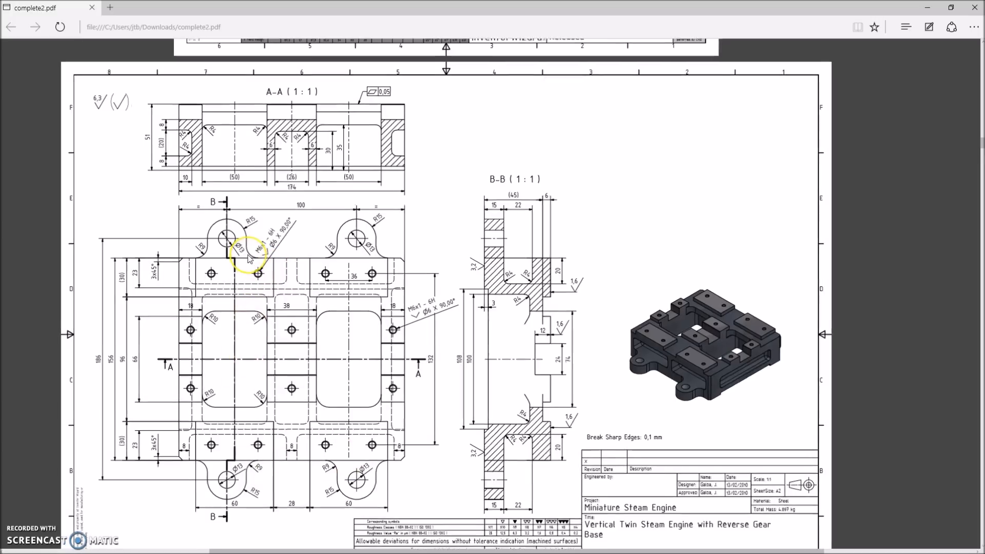
{"action": "scroll", "coordinate": [249, 258], "scroll_direction": "up", "scroll_amount": 2, "text": "ctrl"}
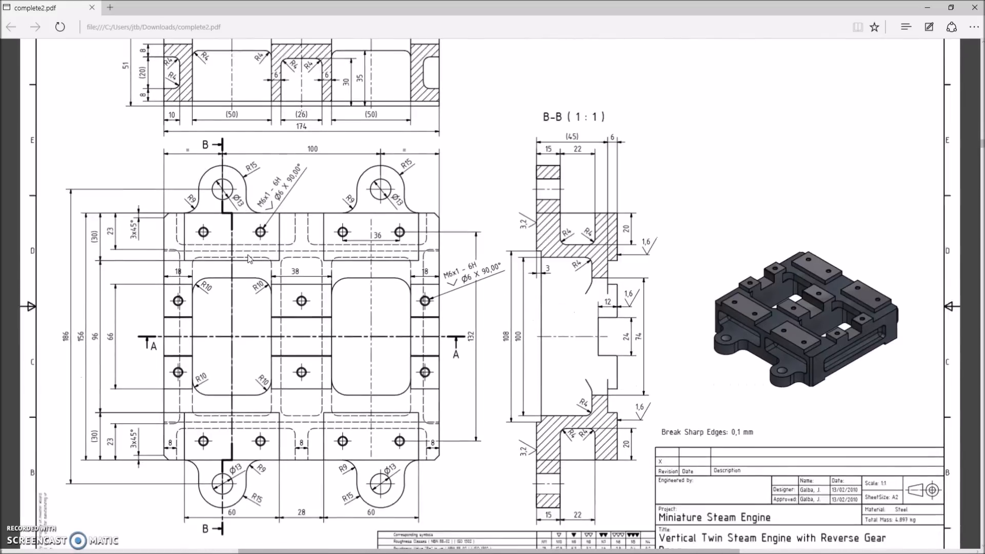
{"action": "scroll", "coordinate": [249, 258], "scroll_direction": "down", "scroll_amount": 1}
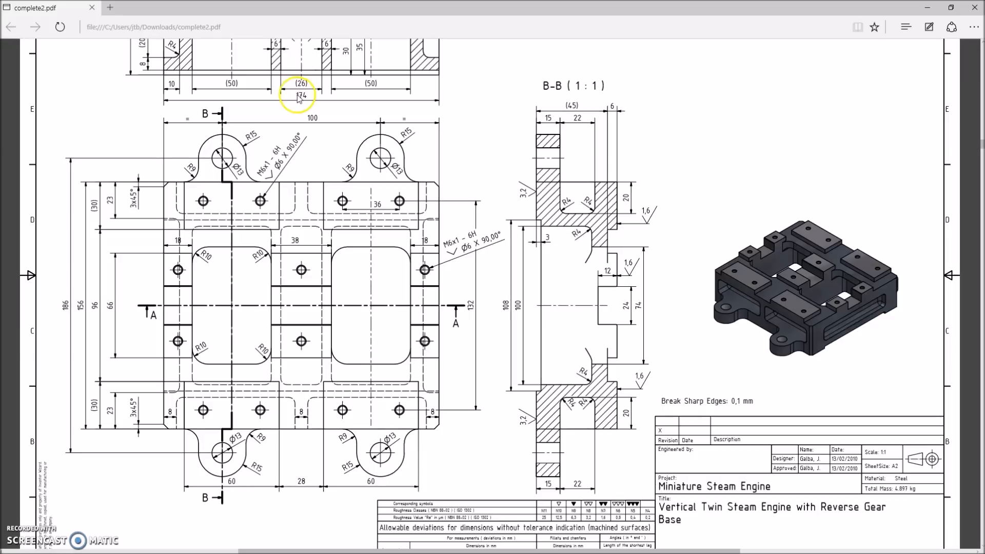
{"action": "left_click_drag", "start_coordinate": [298, 95], "coordinate": [314, 102]}
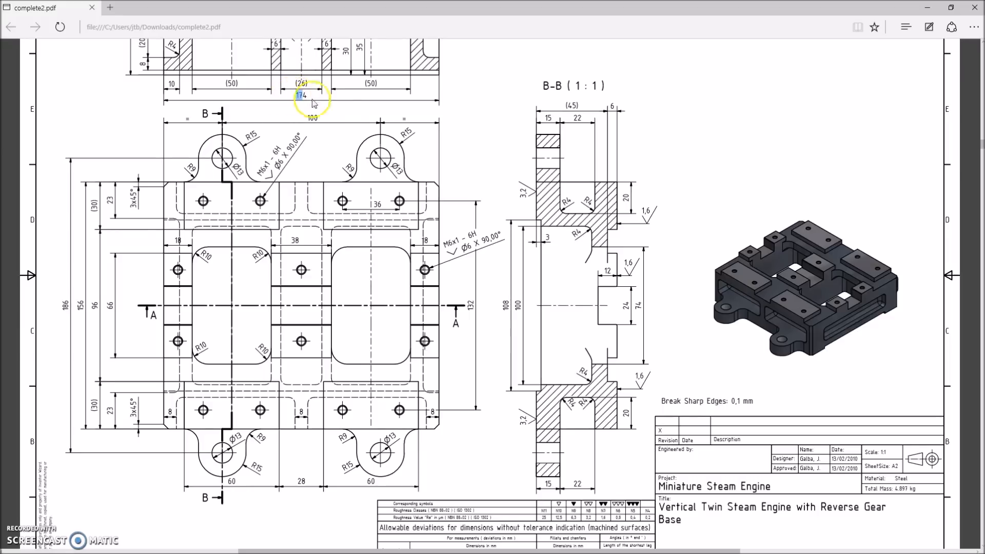
{"action": "left_click", "coordinate": [213, 440]}
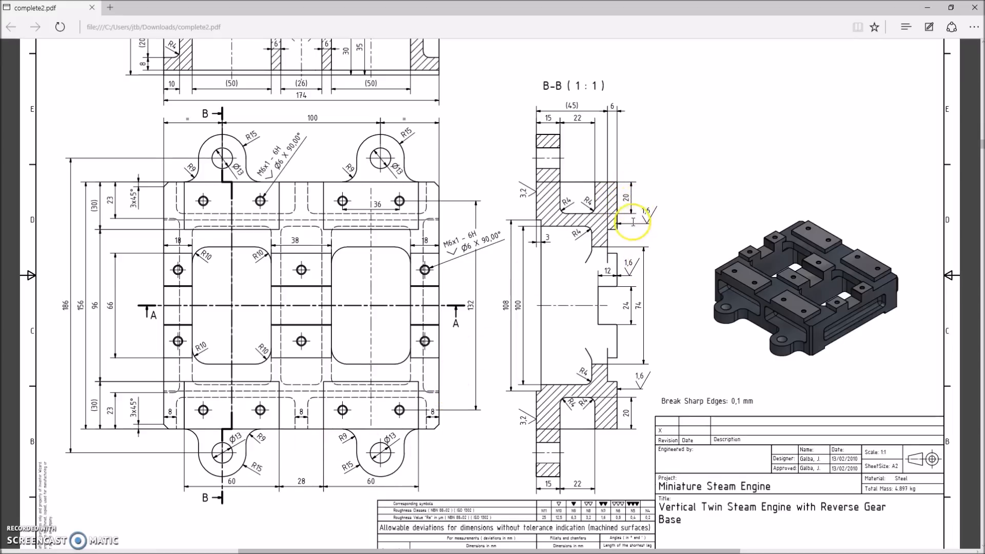
{"action": "scroll", "coordinate": [418, 272], "scroll_direction": "down", "scroll_amount": 10}
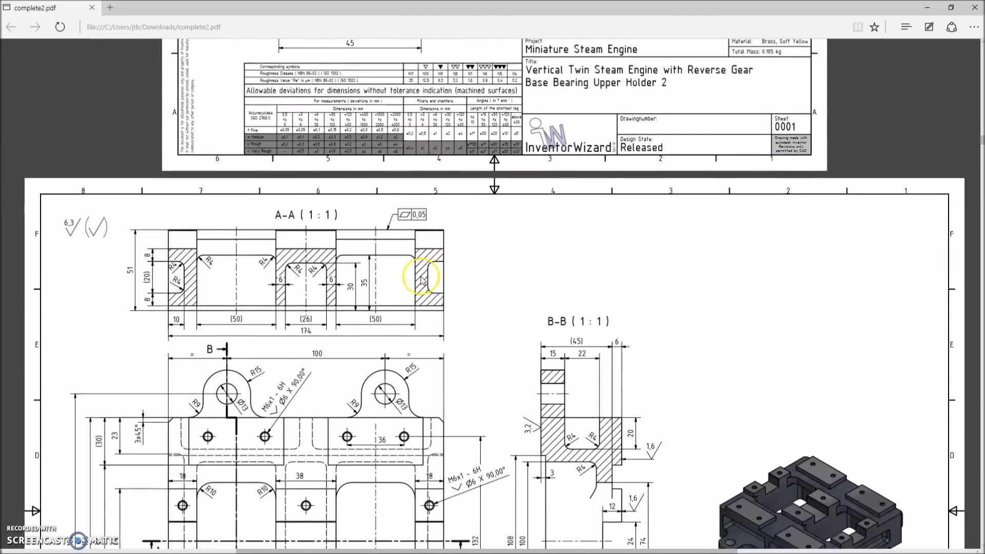
{"action": "scroll", "coordinate": [421, 281], "scroll_direction": "down", "scroll_amount": 2}
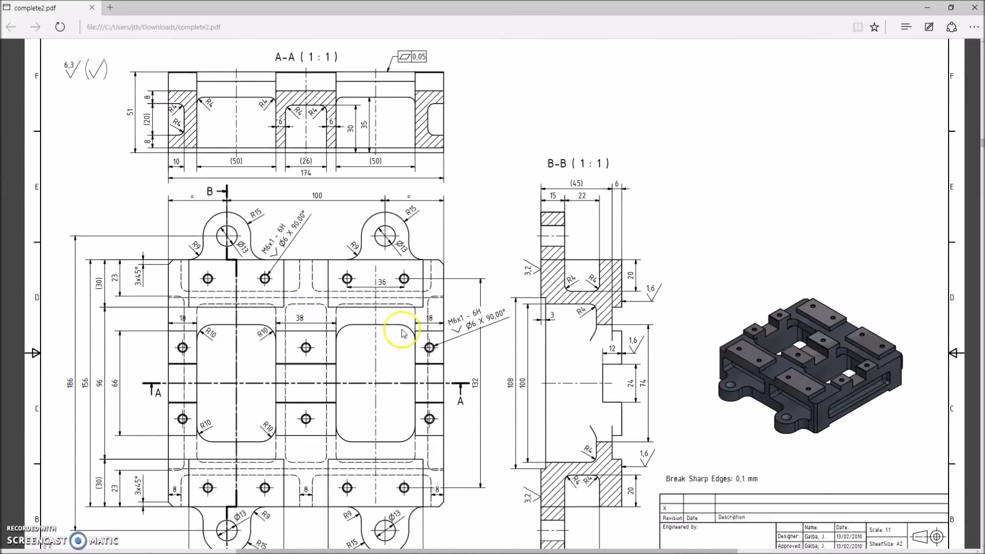
{"action": "scroll", "coordinate": [452, 315], "scroll_direction": "down", "scroll_amount": 3}
{"action": "left_click_drag", "start_coordinate": [587, 120], "coordinate": [571, 119]}
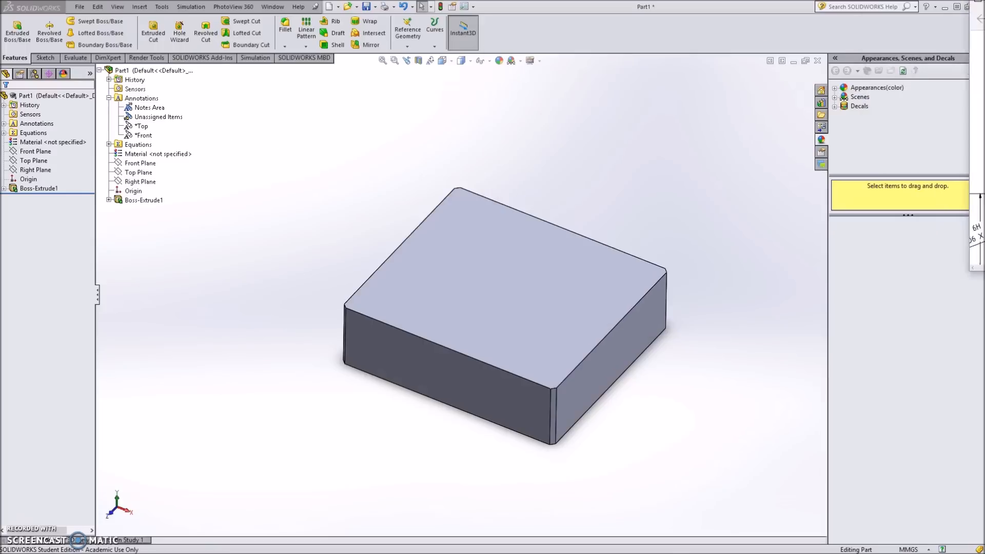
Start a sketch on the block's long front face in Front view and draw a center rectangle about 21 mm high on its left half.
{"action": "left_click", "coordinate": [46, 58]}
{"action": "left_click", "coordinate": [13, 29]}
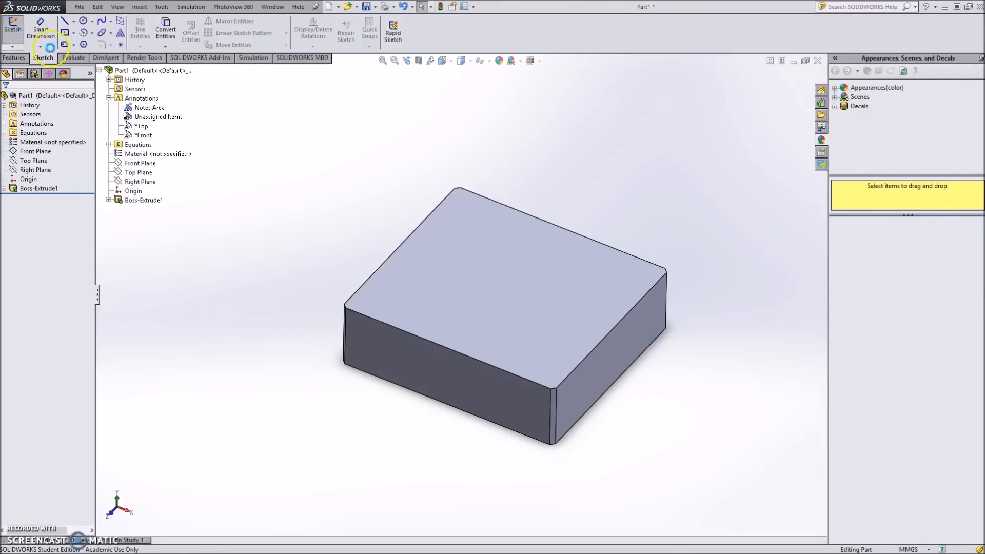
{"action": "left_click", "coordinate": [402, 345]}
{"action": "left_click", "coordinate": [470, 63]}
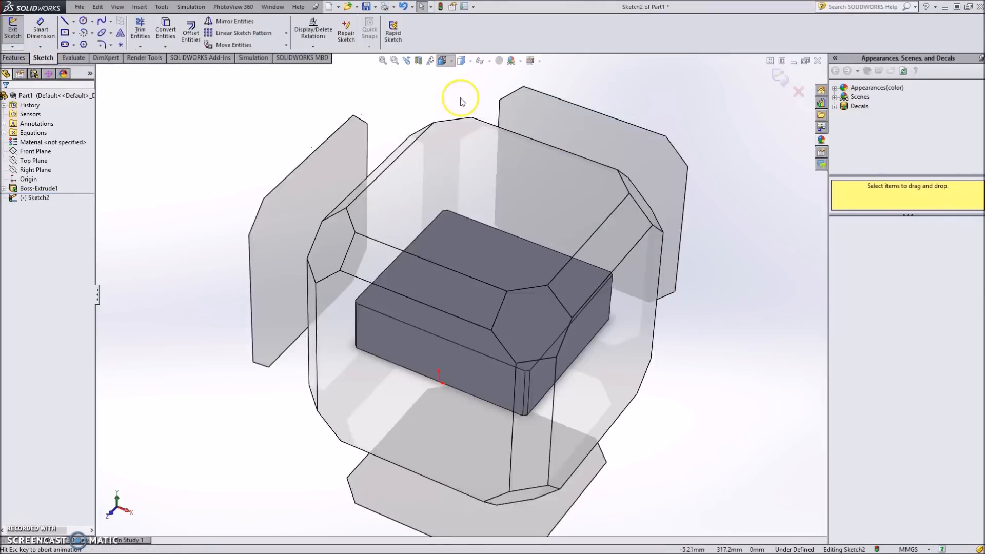
{"action": "left_click", "coordinate": [387, 323]}
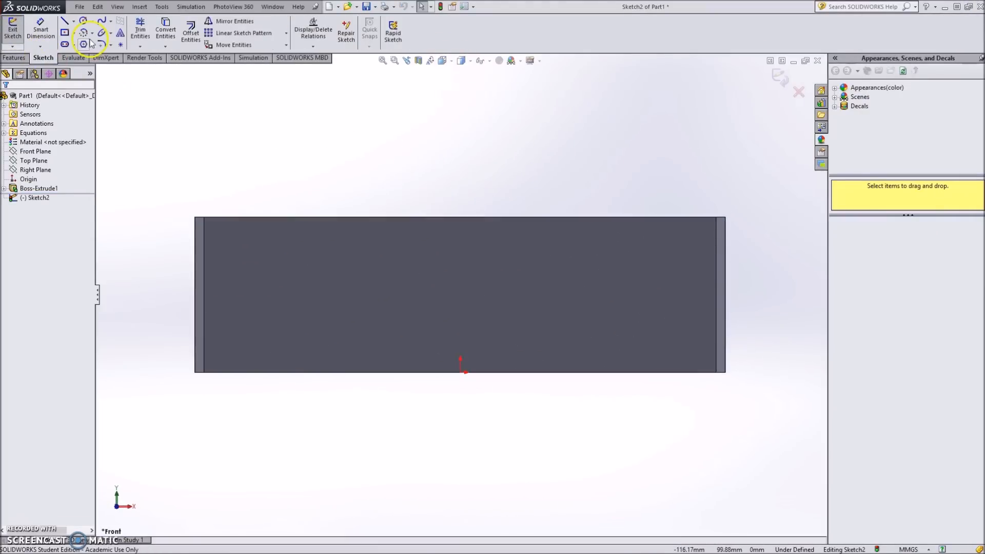
{"action": "left_click", "coordinate": [70, 35]}
{"action": "left_click", "coordinate": [296, 303]}
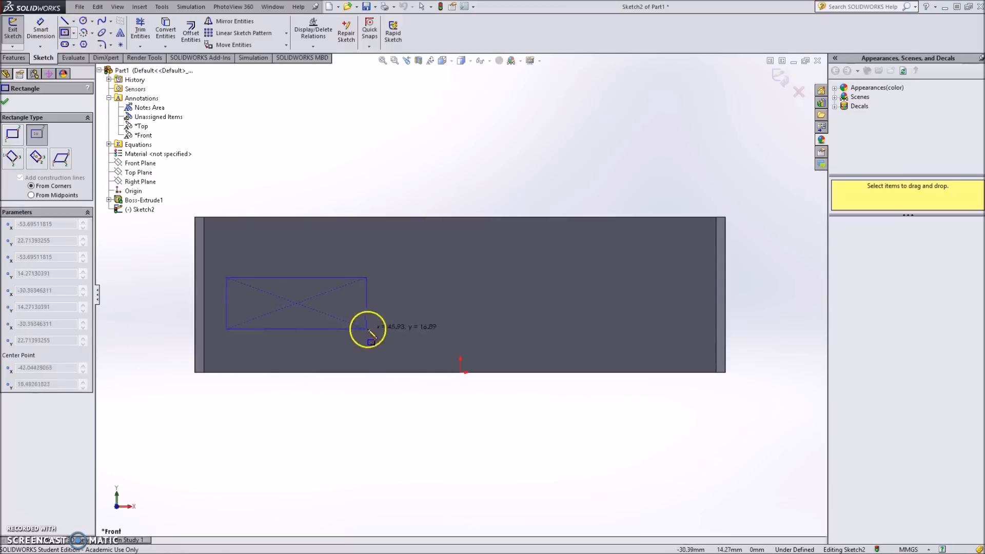
{"action": "left_click", "coordinate": [374, 334]}
Dimension the front-face rectangle to 75 mm wide and 22 mm high.
{"action": "left_click", "coordinate": [40, 30]}
{"action": "left_click", "coordinate": [349, 271]}
{"action": "left_click", "coordinate": [338, 249]}
{"action": "type", "text": "75"}
{"action": "key", "text": "Return"}
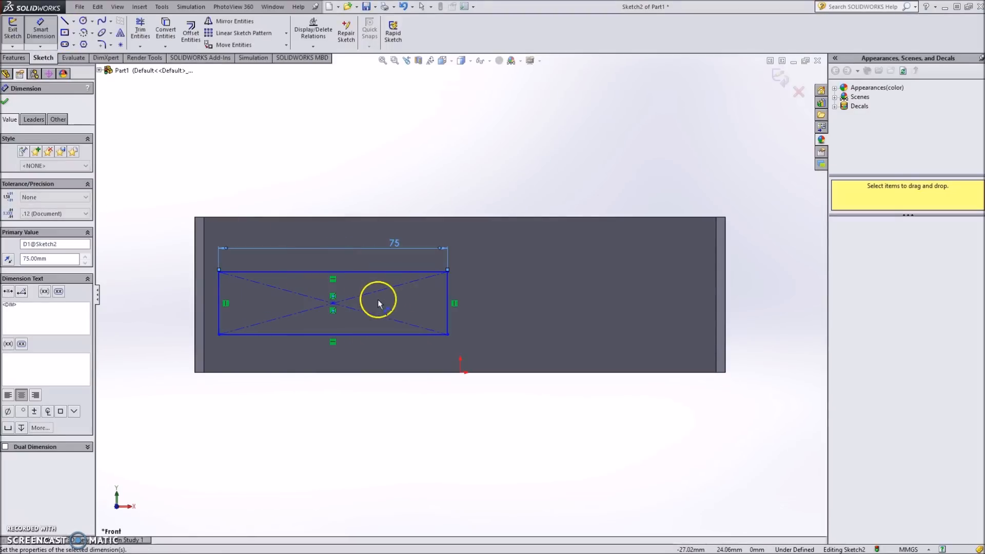
{"action": "left_click", "coordinate": [447, 304]}
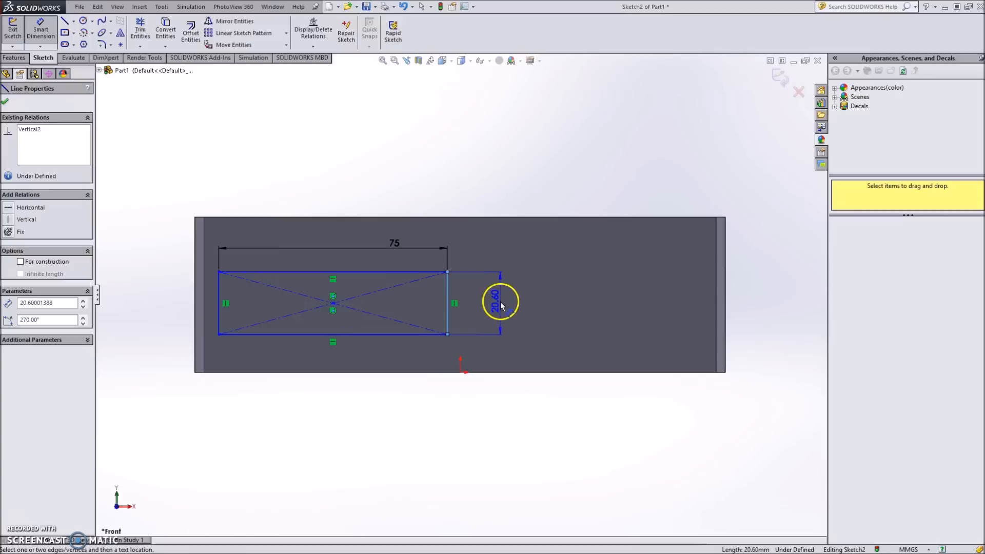
{"action": "left_click", "coordinate": [500, 306]}
{"action": "type", "text": "22"}
{"action": "key", "text": "Return"}
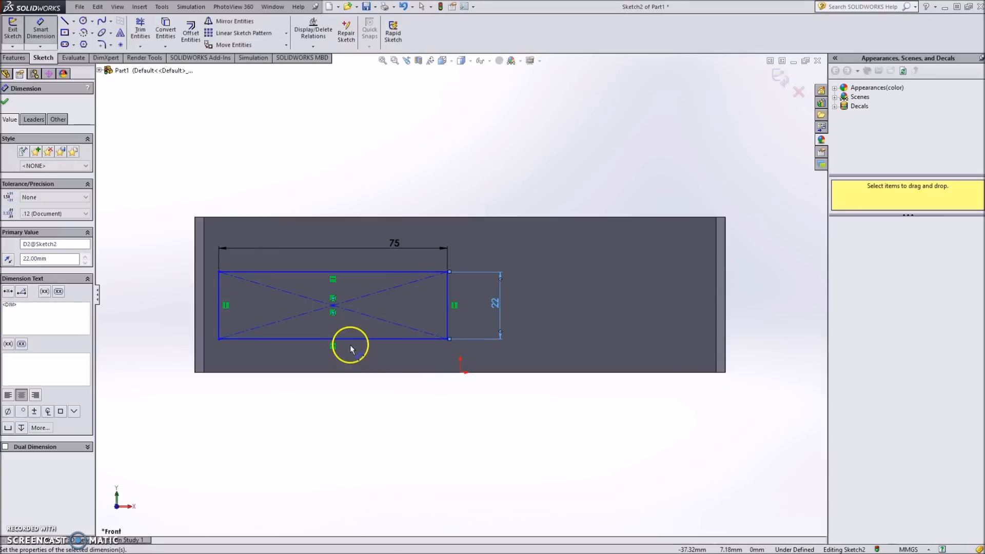
Dimension the rectangle's position to 15 mm above the block's lower edge and 8 mm from its left edge.
{"action": "left_click", "coordinate": [355, 339]}
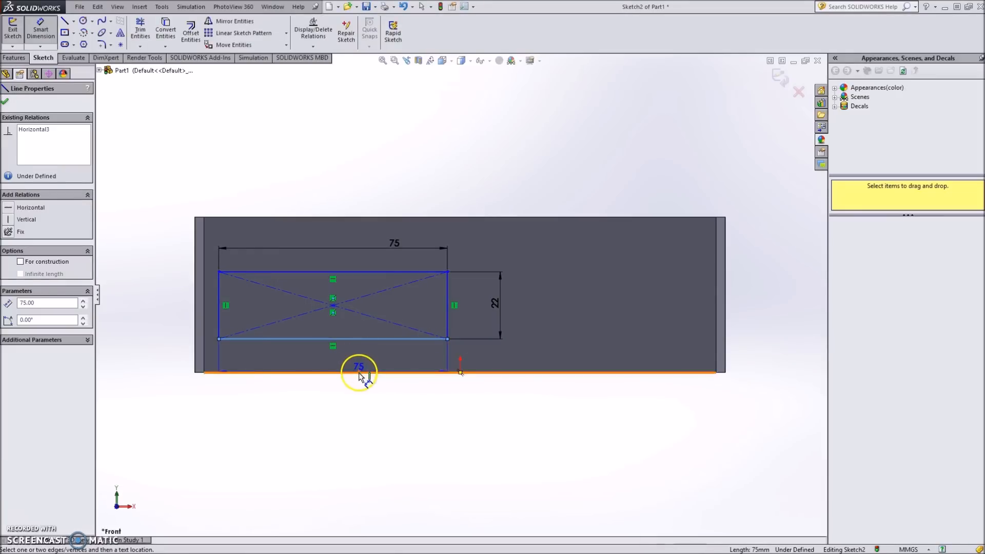
{"action": "left_click", "coordinate": [359, 373]}
{"action": "left_click", "coordinate": [164, 346]}
{"action": "type", "text": "15"}
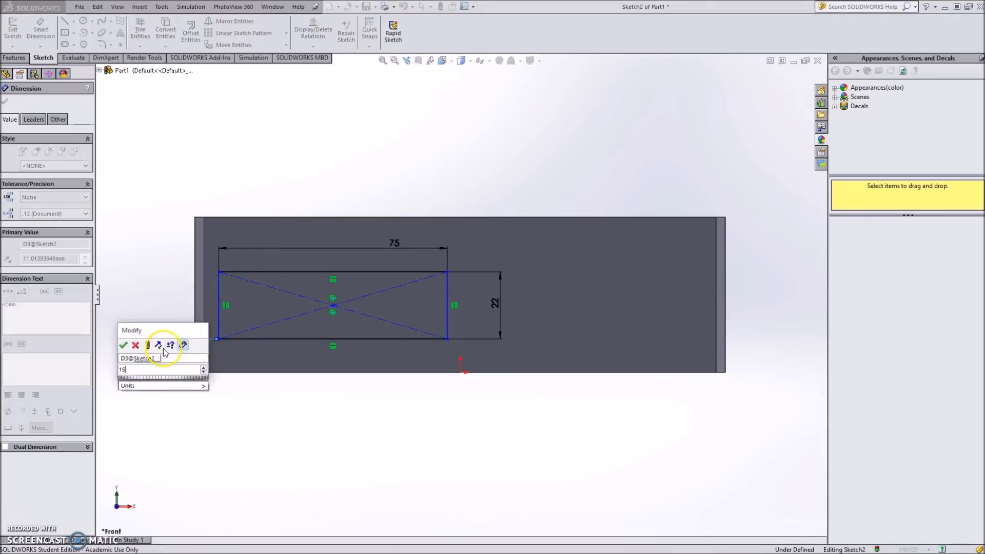
{"action": "key", "text": "Return"}
{"action": "left_click", "coordinate": [218, 297]}
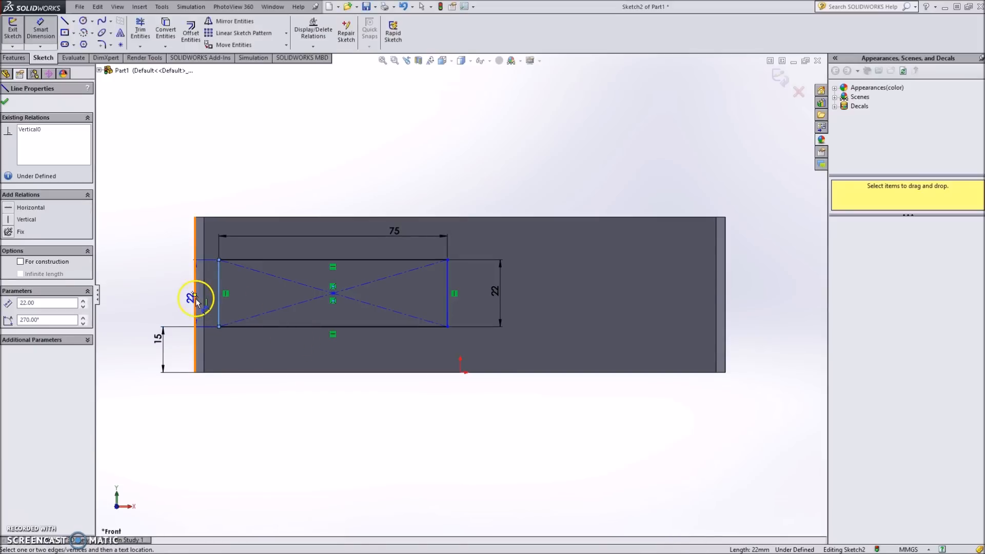
{"action": "left_click", "coordinate": [196, 292]}
{"action": "left_click", "coordinate": [207, 191]}
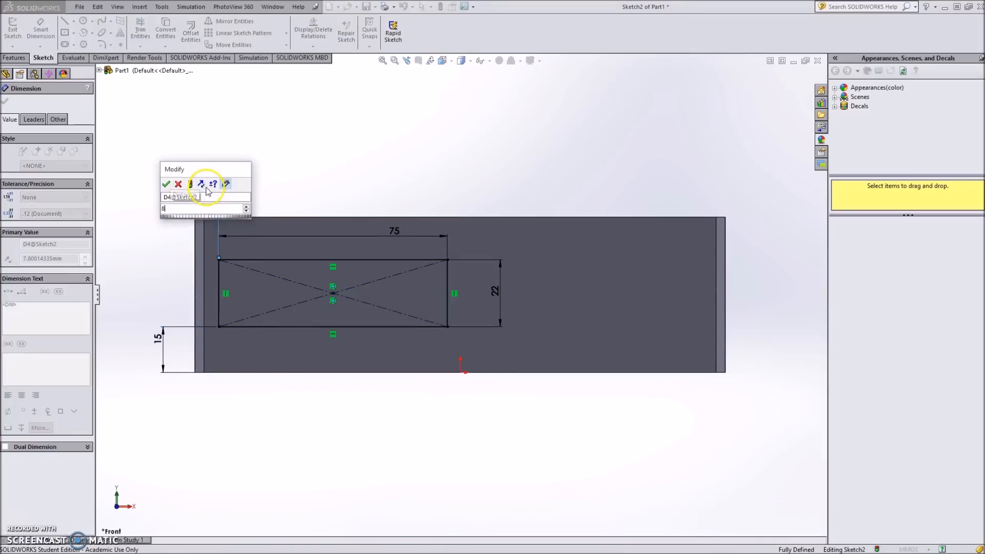
{"action": "type", "text": "8"}
{"action": "key", "text": "Return"}
Draw a vertical centerline about 11 mm long upward from the origin on the front face.
{"action": "left_click", "coordinate": [74, 21]}
{"action": "left_click", "coordinate": [84, 39]}
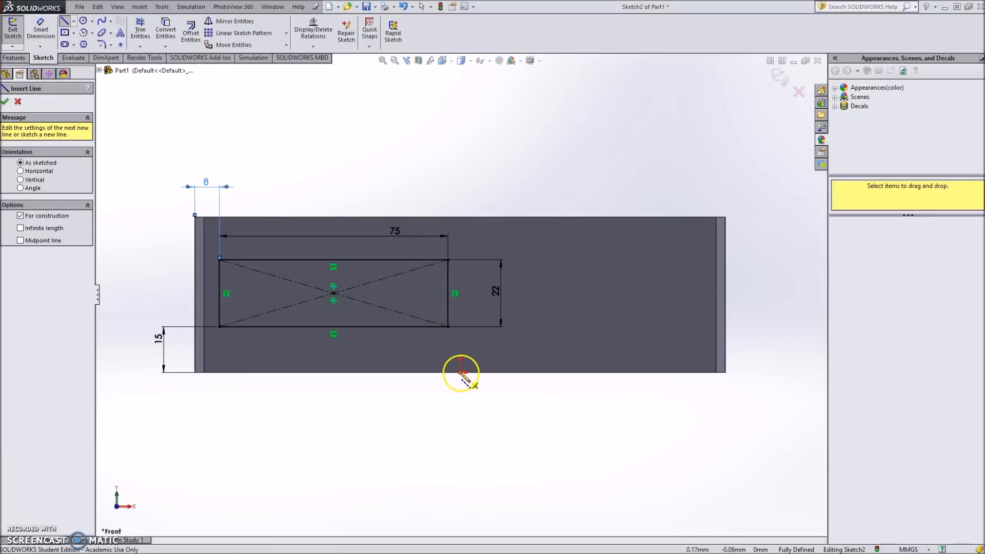
{"action": "left_click", "coordinate": [460, 373]}
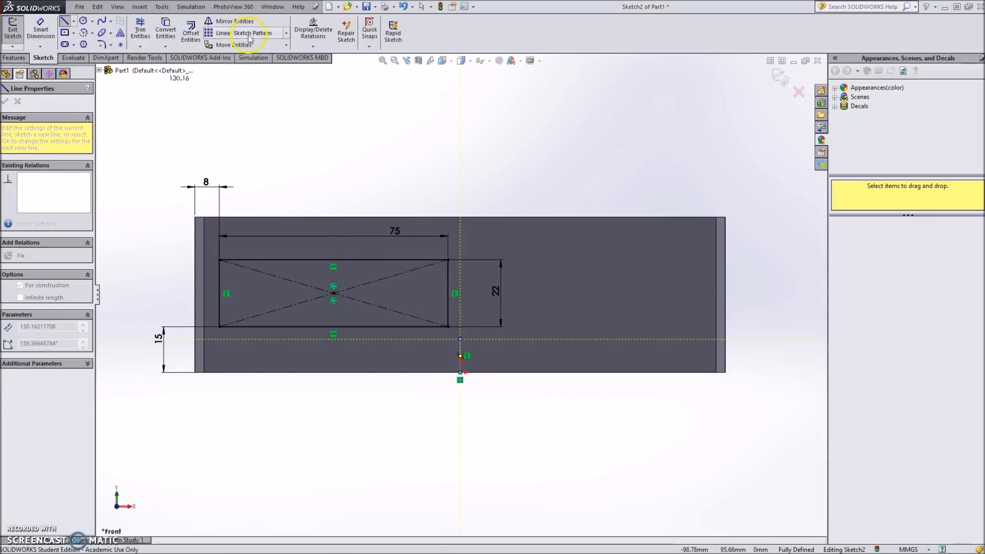
Mirror the 75 by 22 mm rectangle about the vertical centerline onto the right half of the face.
{"action": "left_click", "coordinate": [235, 21]}
{"action": "left_click_drag", "start_coordinate": [178, 191], "coordinate": [457, 381]}
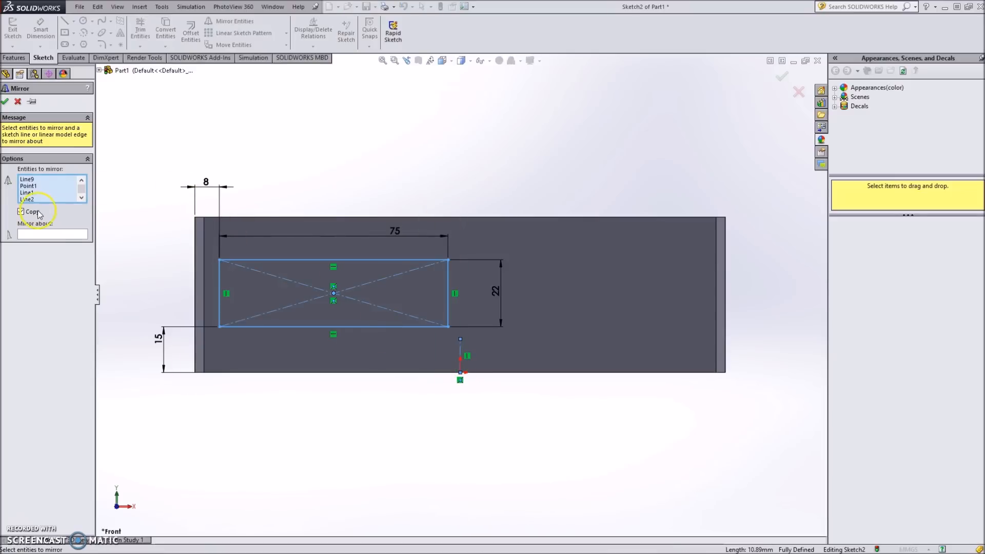
{"action": "left_click", "coordinate": [75, 238]}
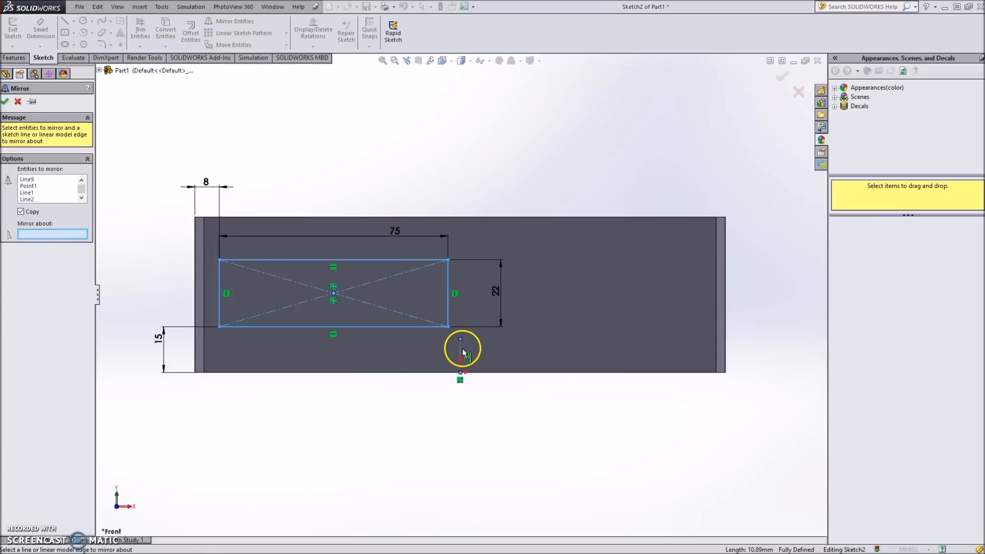
{"action": "left_click", "coordinate": [460, 348]}
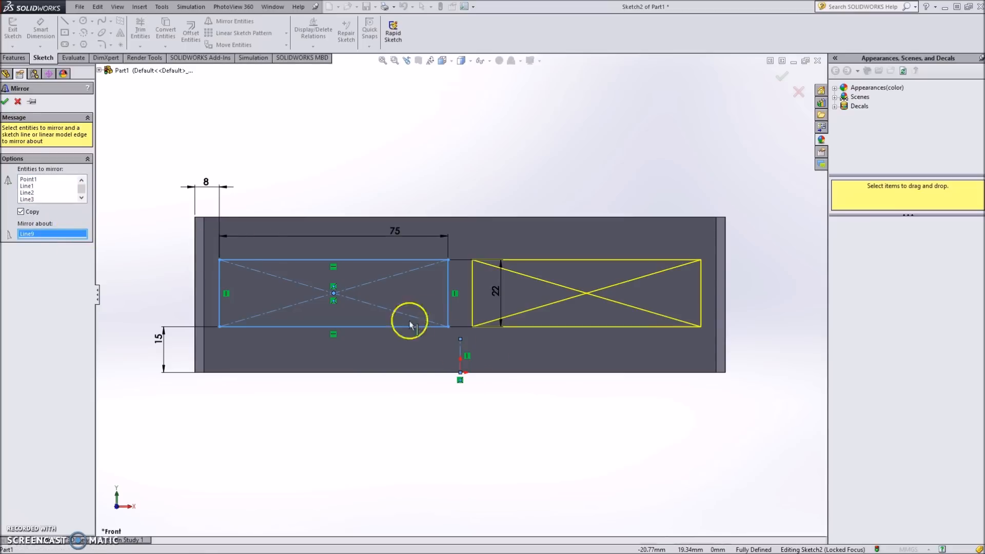
{"action": "left_click", "coordinate": [5, 102]}
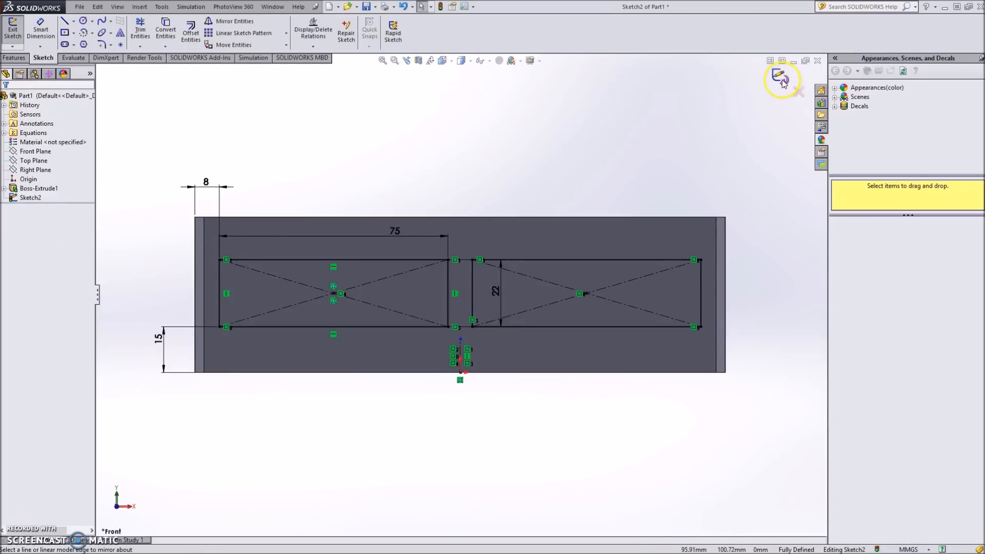
Switch to complete2.pdf, examine the Base sheet's plan and section views for the pocket's corner radii and depth, and return to SOLIDWORKS.
{"action": "key", "text": "alt+Tab"}
{"action": "double_click", "coordinate": [780, 110]}
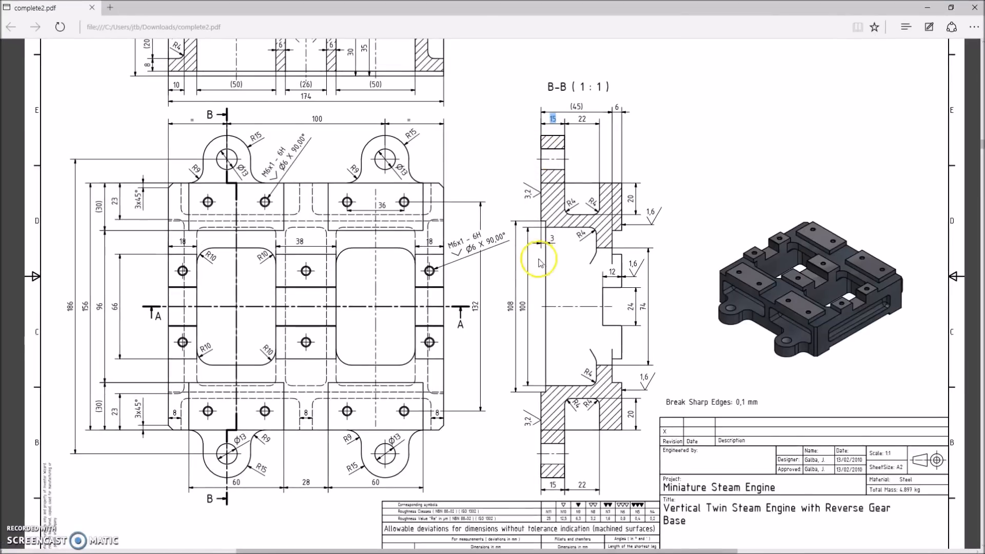
{"action": "scroll", "coordinate": [514, 264], "scroll_direction": "up", "scroll_amount": 3}
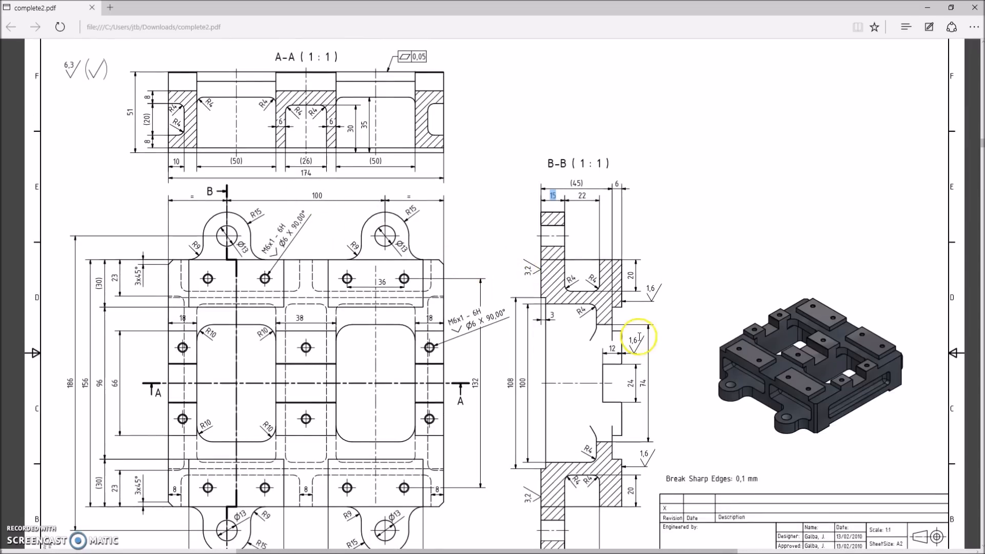
{"action": "scroll", "coordinate": [708, 390], "scroll_direction": "down", "scroll_amount": 3}
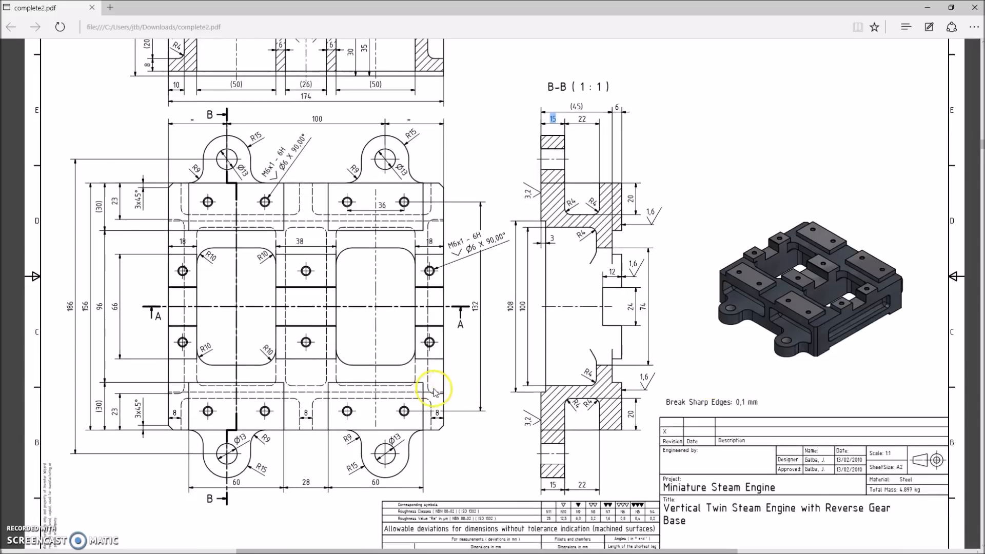
{"action": "scroll", "coordinate": [758, 299], "scroll_direction": "up", "scroll_amount": 3}
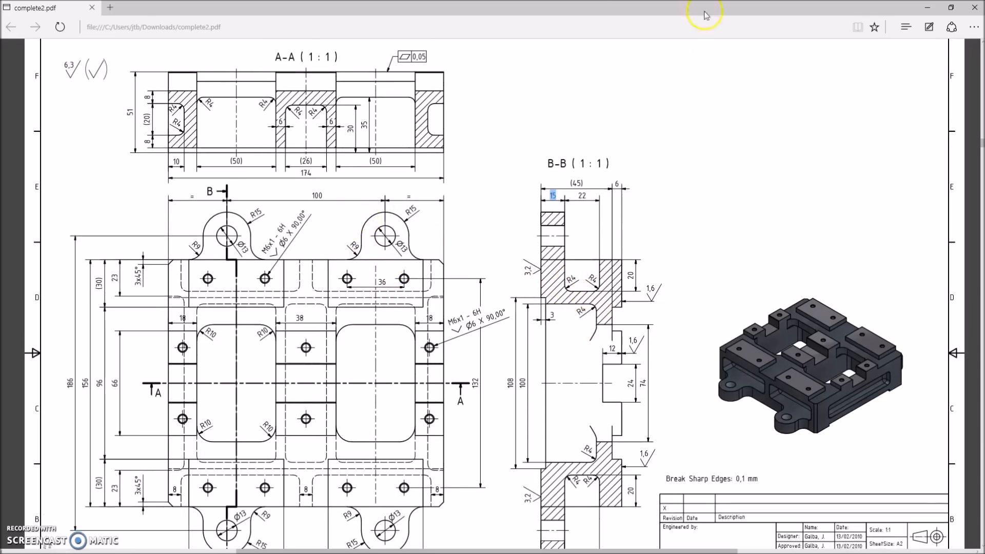
{"action": "key", "text": "alt+Tab"}
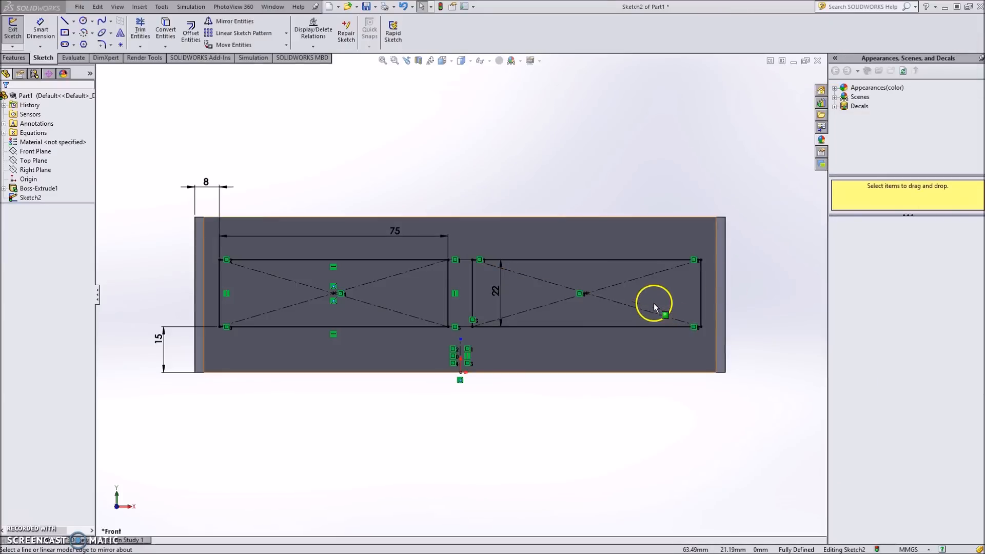
Round all eight corners of the two rectangles with 4 mm sketch fillets.
{"action": "left_click", "coordinate": [109, 46]}
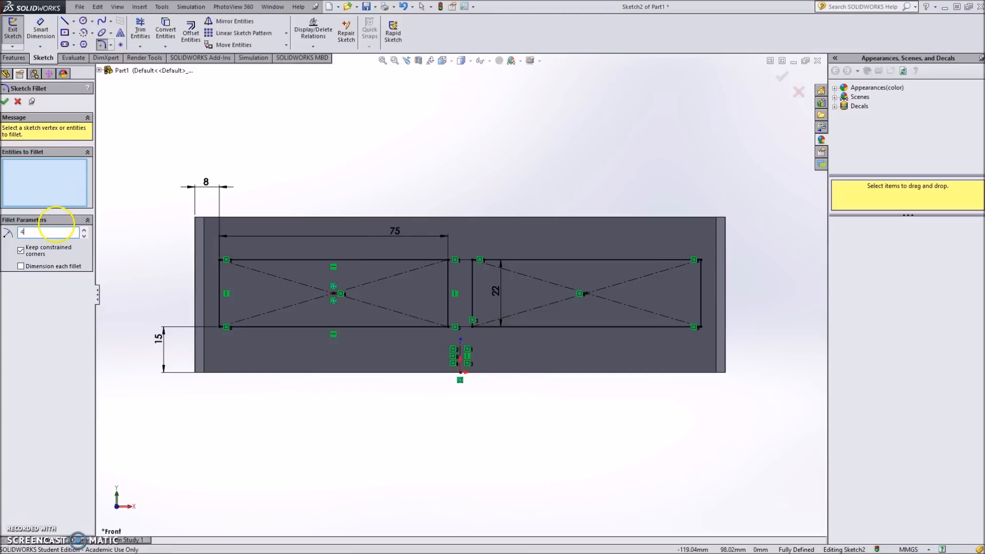
{"action": "left_click", "coordinate": [219, 260]}
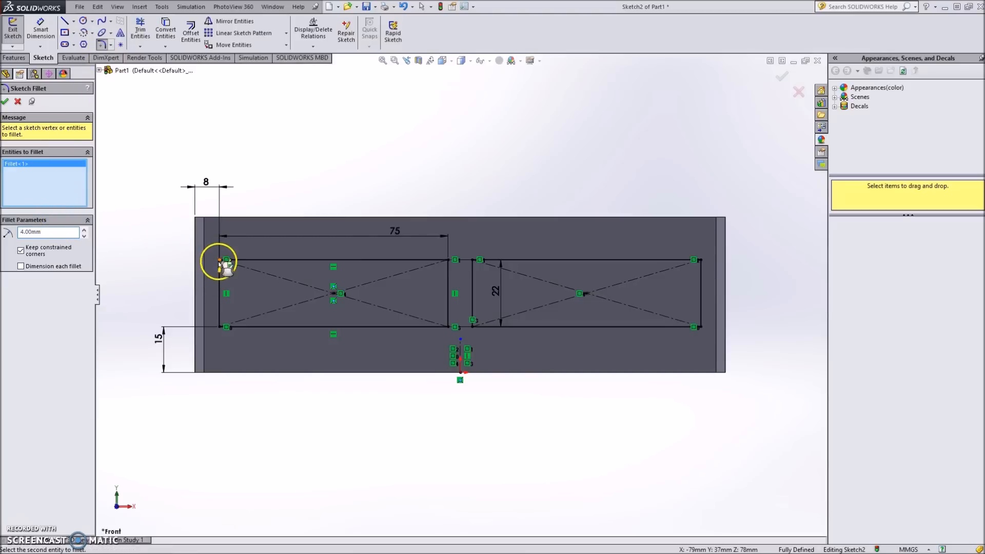
{"action": "left_click", "coordinate": [221, 326]}
{"action": "left_click", "coordinate": [449, 260]}
{"action": "left_click", "coordinate": [449, 327]}
{"action": "left_click", "coordinate": [473, 324]}
{"action": "left_click", "coordinate": [473, 261]}
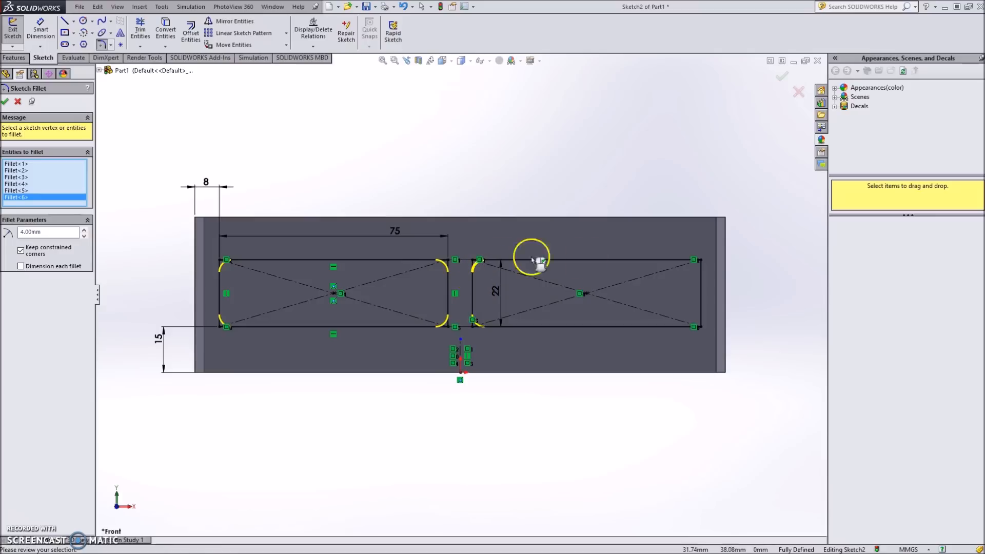
{"action": "left_click", "coordinate": [700, 263]}
{"action": "left_click", "coordinate": [699, 326]}
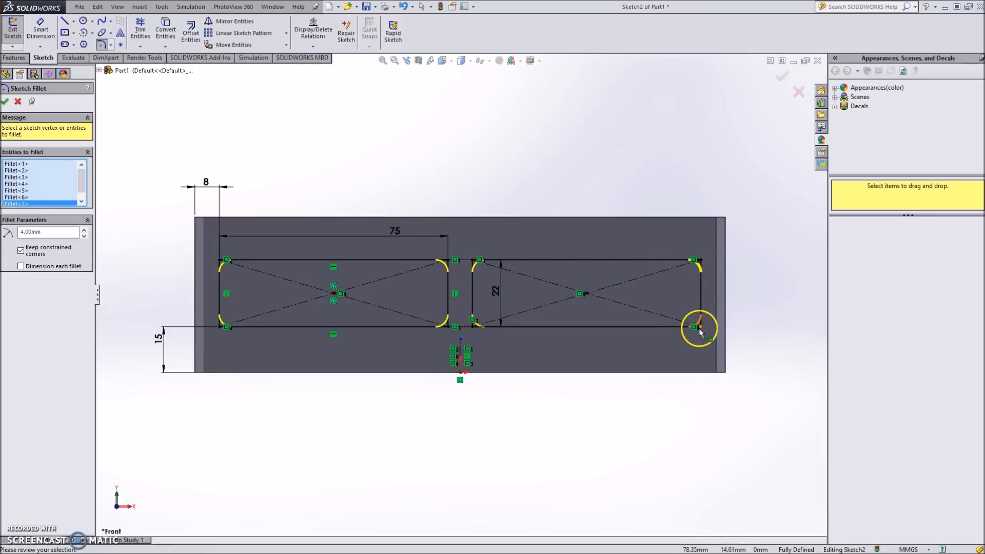
{"action": "left_click", "coordinate": [782, 76]}
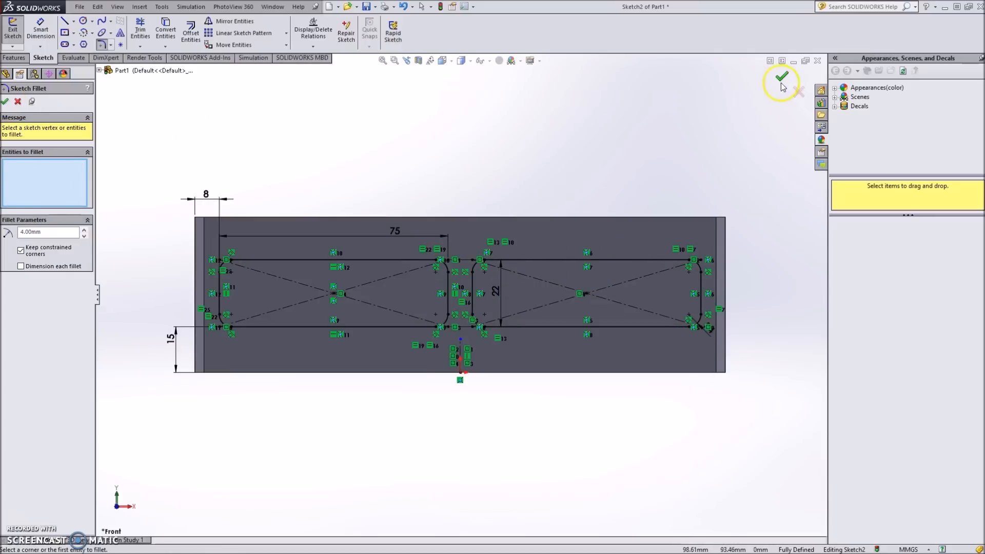
Cut both rounded rectangles into the block with a blind Extruded Cut 20 mm deep.
{"action": "mouse_move", "coordinate": [660, 149]}
{"action": "middle_mouse_down"}
{"action": "mouse_move", "coordinate": [594, 165]}
{"action": "mouse_move", "coordinate": [481, 144]}
{"action": "middle_mouse_up"}
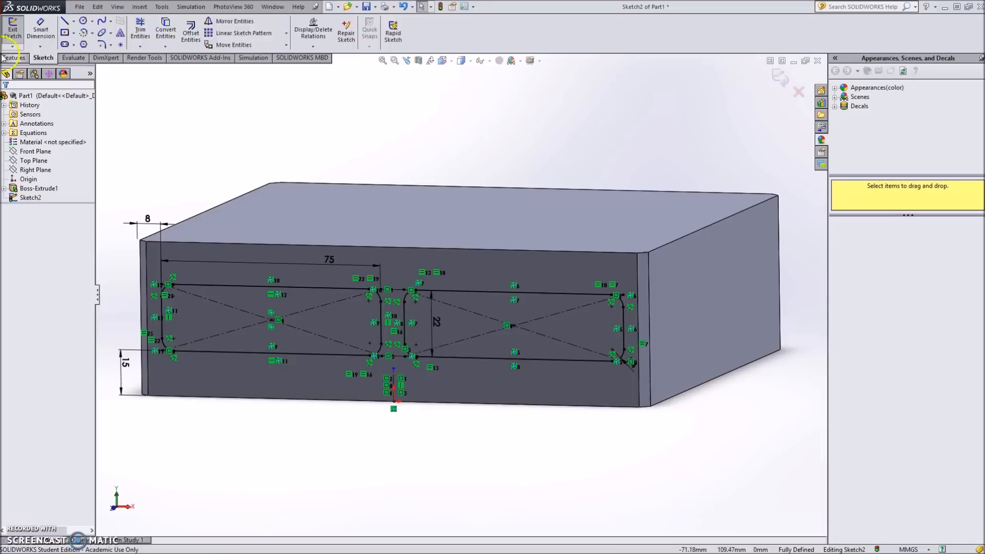
{"action": "left_click", "coordinate": [5, 57]}
{"action": "left_click", "coordinate": [154, 35]}
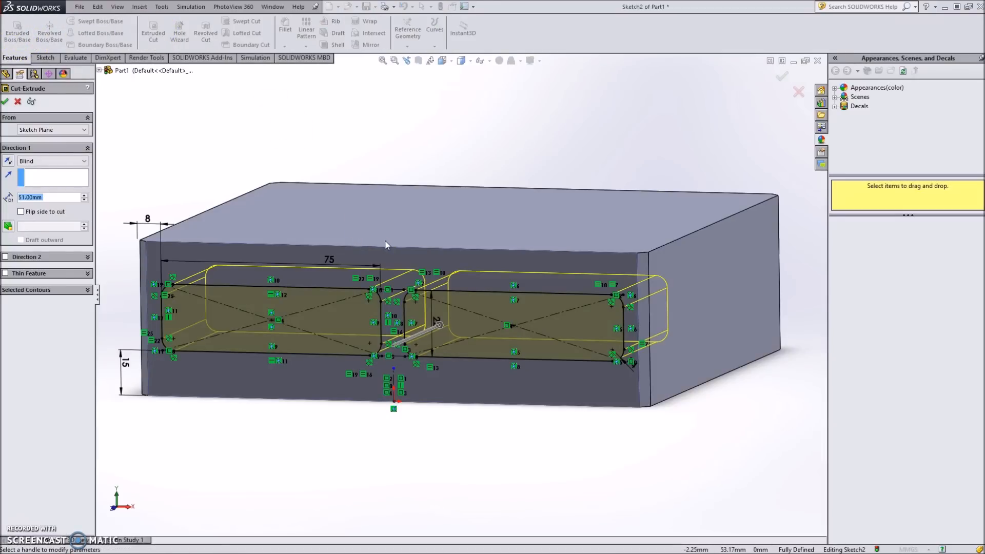
{"action": "type", "text": "20"}
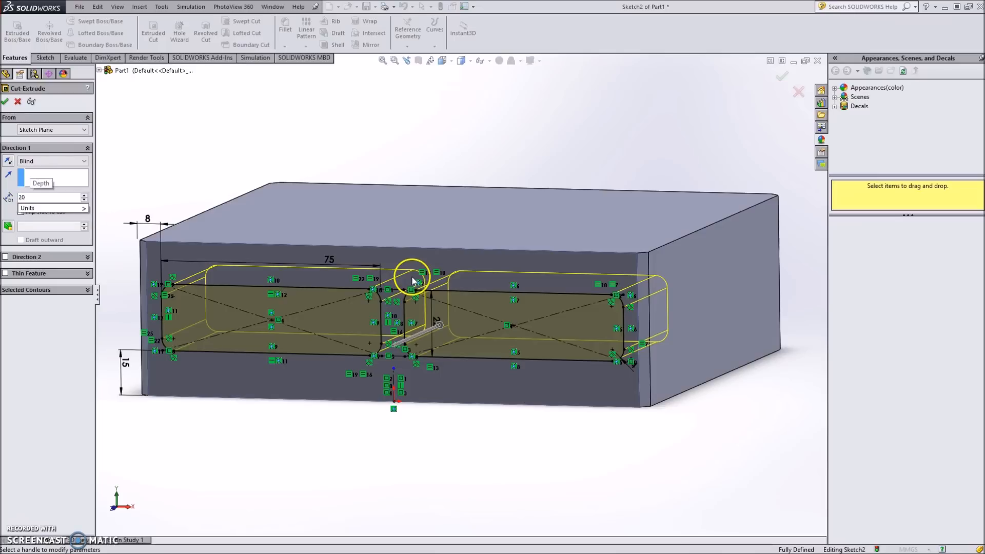
{"action": "key", "text": "Return"}
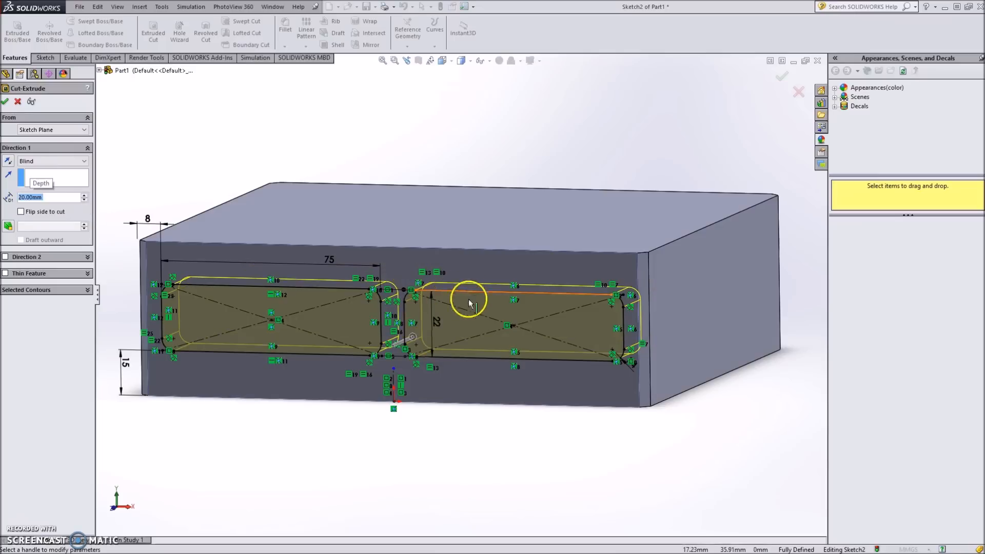
{"action": "left_click", "coordinate": [6, 102]}
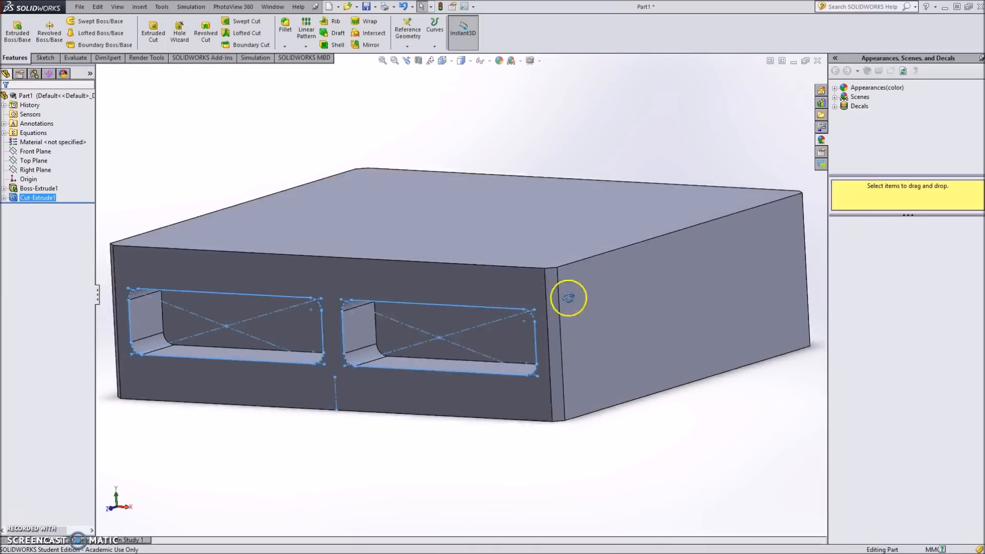
Mirror the pocket cut about the Front Plane onto the opposite side of the block.
{"action": "middle_click_drag", "start_coordinate": [573, 294], "coordinate": [570, 343]}
{"action": "left_click", "coordinate": [229, 131]}
{"action": "mouse_move", "coordinate": [390, 321]}
{"action": "middle_mouse_down"}
{"action": "mouse_move", "coordinate": [401, 294]}
{"action": "mouse_move", "coordinate": [440, 277]}
{"action": "mouse_move", "coordinate": [414, 273]}
{"action": "mouse_move", "coordinate": [313, 319]}
{"action": "middle_mouse_up"}
{"action": "middle_click_drag", "start_coordinate": [257, 335], "coordinate": [149, 235]}
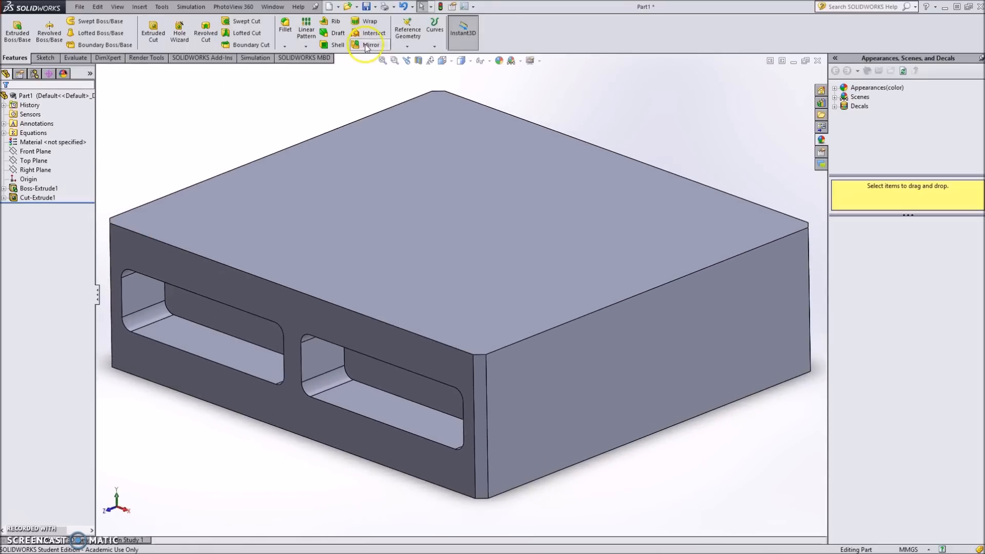
{"action": "left_click", "coordinate": [26, 171]}
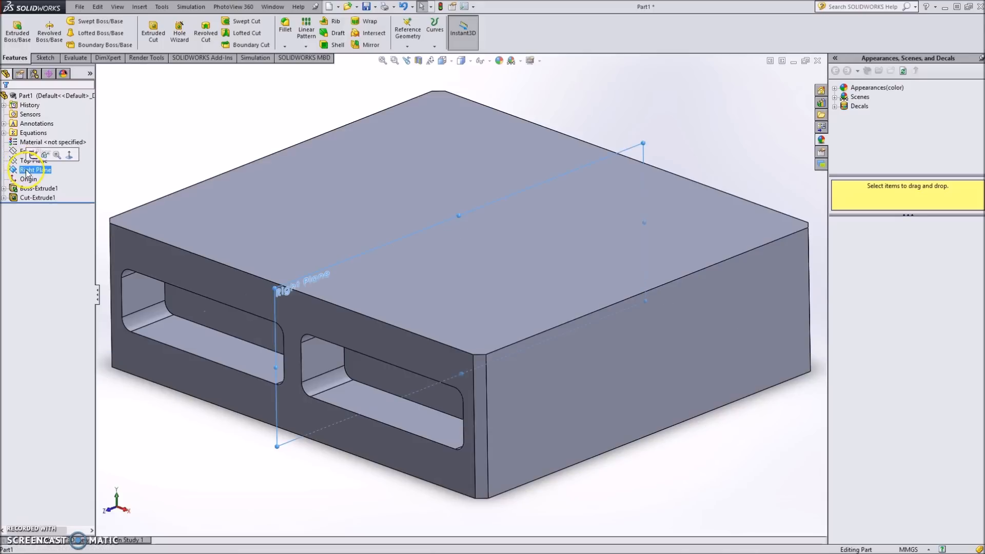
{"action": "left_click", "coordinate": [23, 152]}
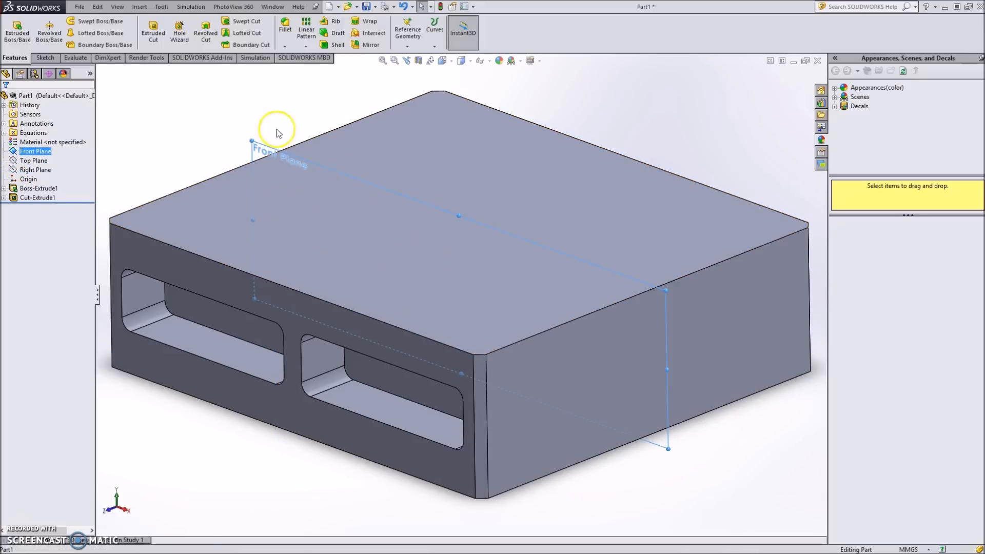
{"action": "left_click", "coordinate": [370, 45]}
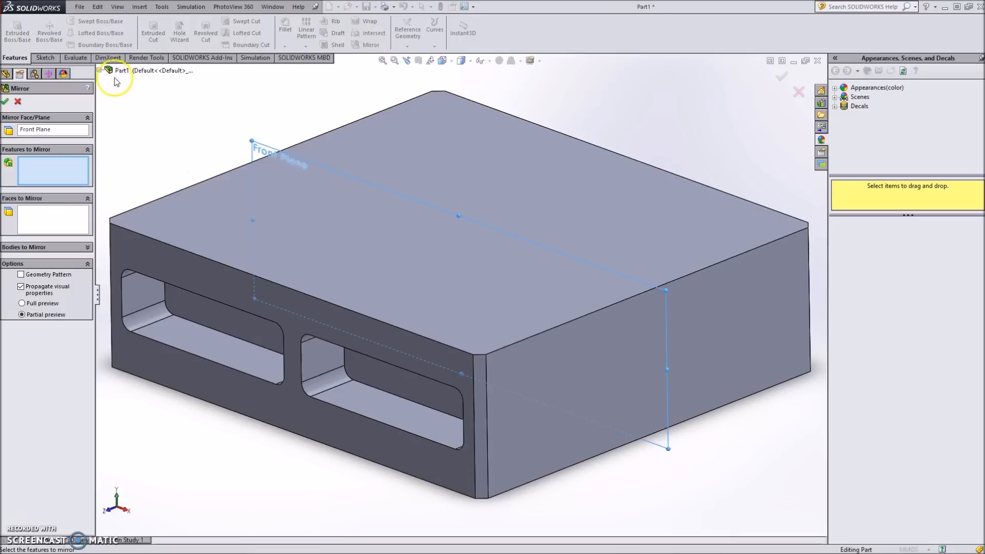
{"action": "left_click", "coordinate": [99, 70]}
{"action": "left_click", "coordinate": [152, 175]}
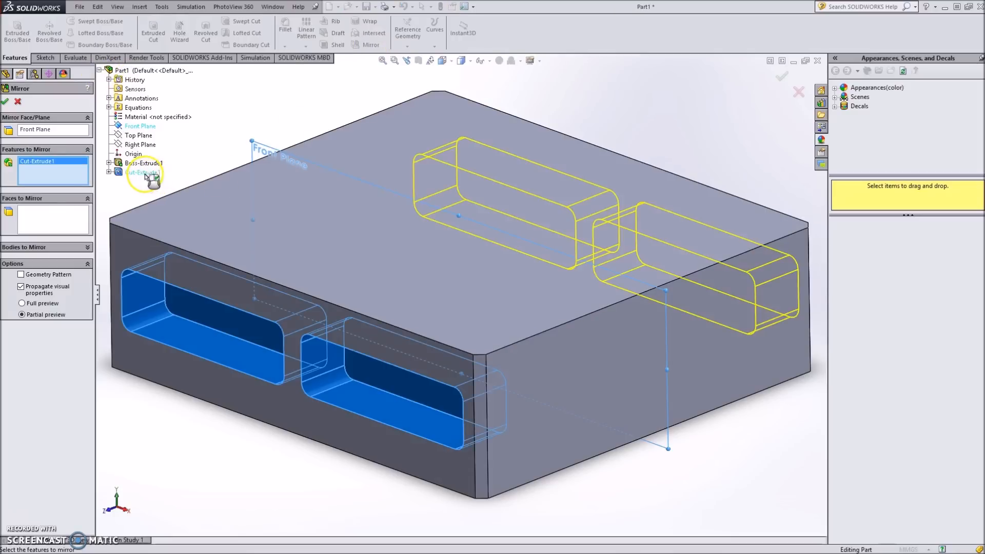
{"action": "left_click", "coordinate": [7, 99]}
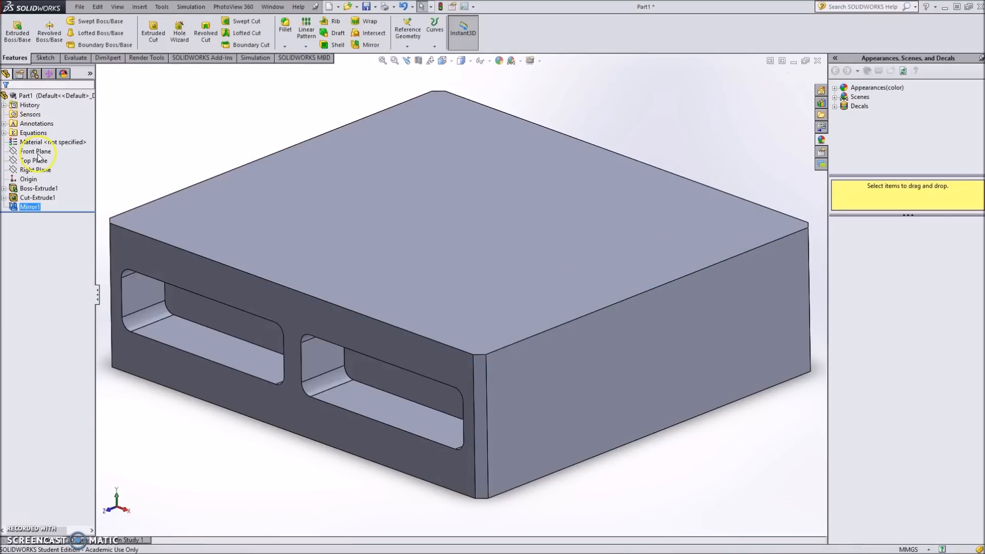
Check complete2.pdf, return to SOLIDWORKS, and fillet the inner floor edges of all four side pockets with a 4 mm radius.
{"action": "middle_click_drag", "start_coordinate": [564, 246], "coordinate": [633, 248]}
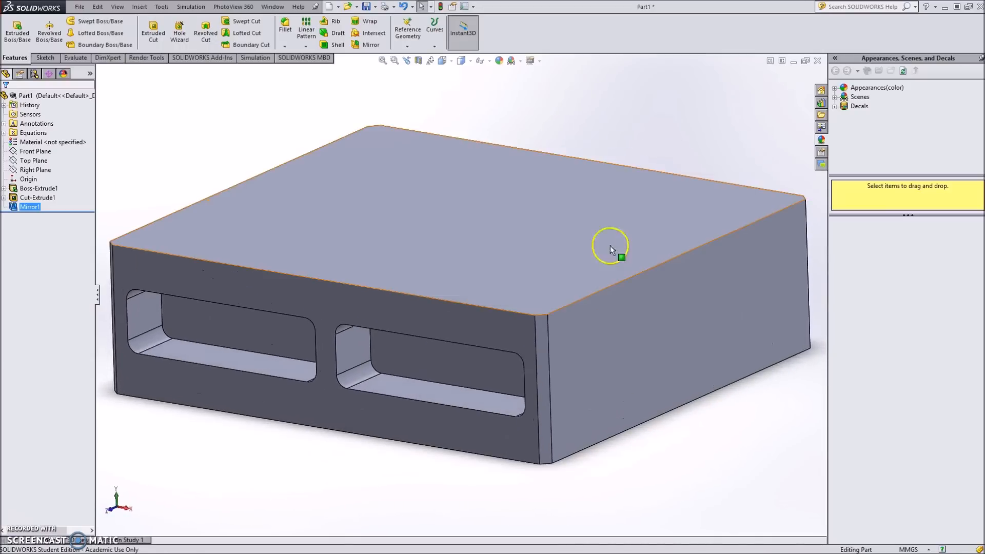
{"action": "key", "text": "alt+Tab"}
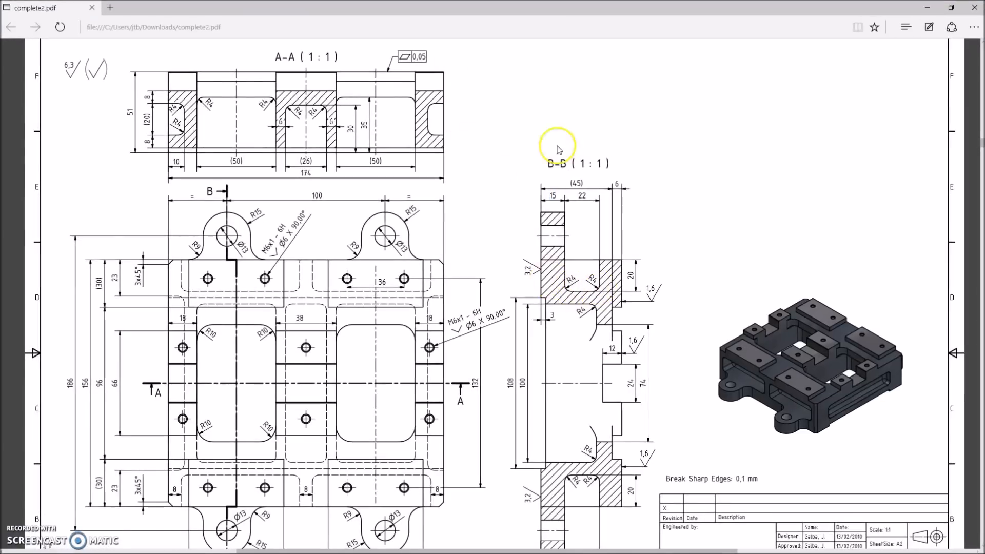
{"action": "left_click", "coordinate": [928, 8]}
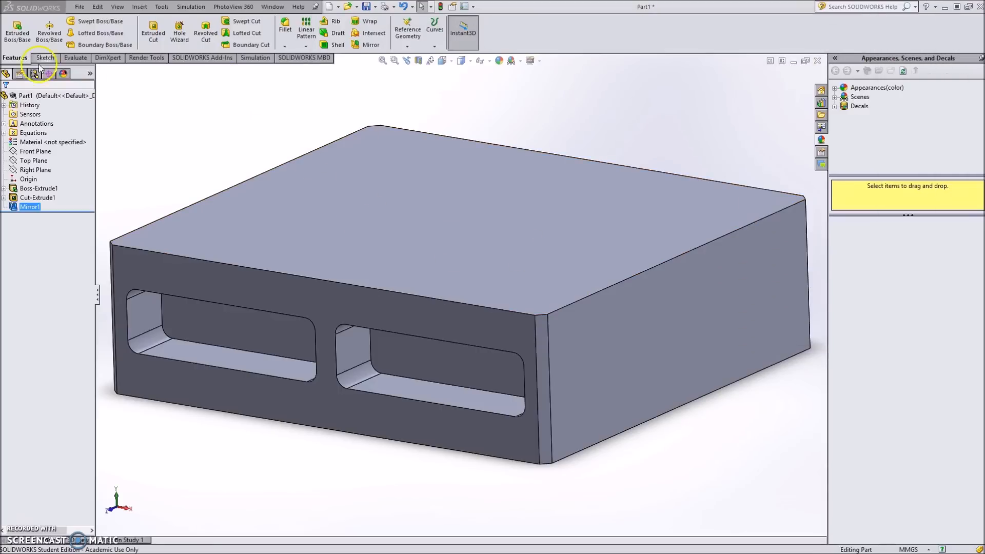
{"action": "left_click", "coordinate": [286, 26]}
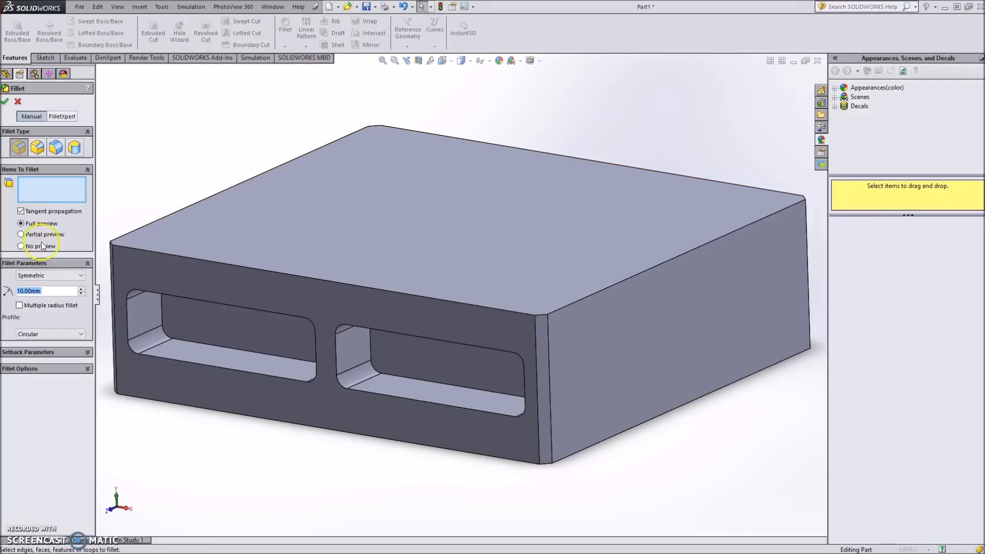
{"action": "left_click_drag", "start_coordinate": [59, 290], "coordinate": [4, 293]}
{"action": "type", "text": "4"}
{"action": "key", "text": "Return"}
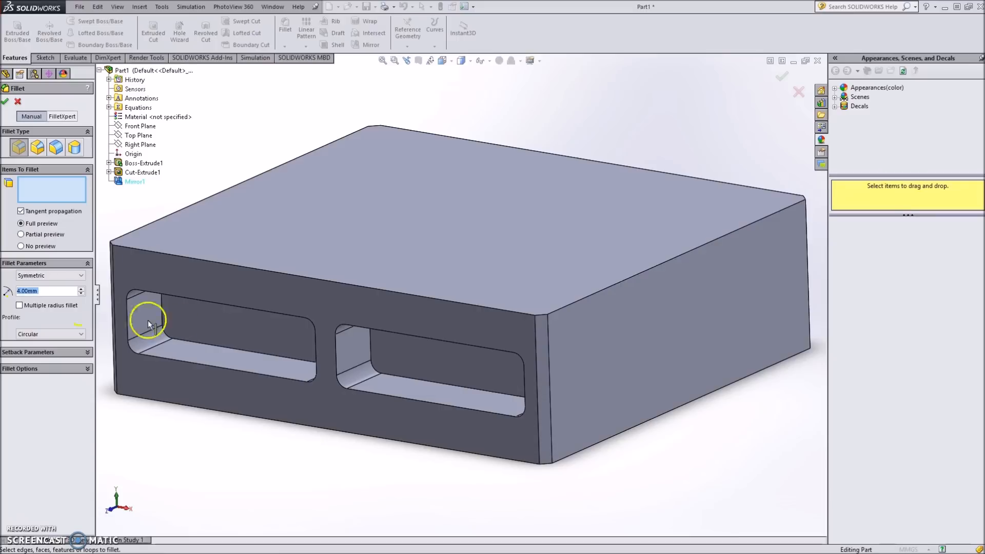
{"action": "left_click", "coordinate": [238, 350]}
{"action": "left_click", "coordinate": [420, 381]}
{"action": "middle_click_drag", "start_coordinate": [419, 381], "coordinate": [355, 411]}
{"action": "left_click", "coordinate": [355, 381]}
{"action": "left_click", "coordinate": [434, 375]}
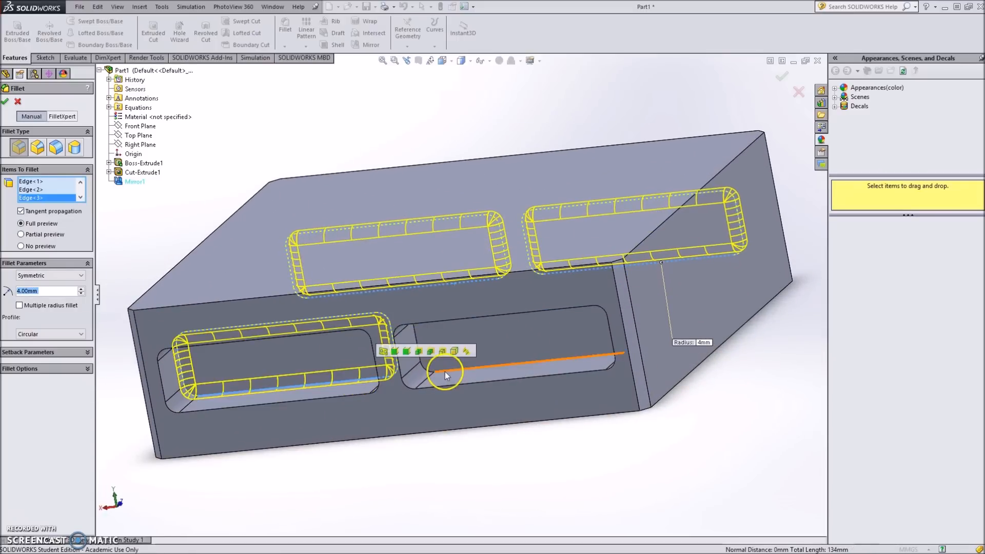
{"action": "left_click", "coordinate": [7, 103]}
{"action": "middle_click_drag", "start_coordinate": [395, 297], "coordinate": [418, 323]}
Switch to complete2.pdf and examine the Base sheet's plan view and sections A-A and B-B for the end-face pocket dimensions.
{"action": "left_click_drag", "start_coordinate": [984, 139], "coordinate": [486, 3]}
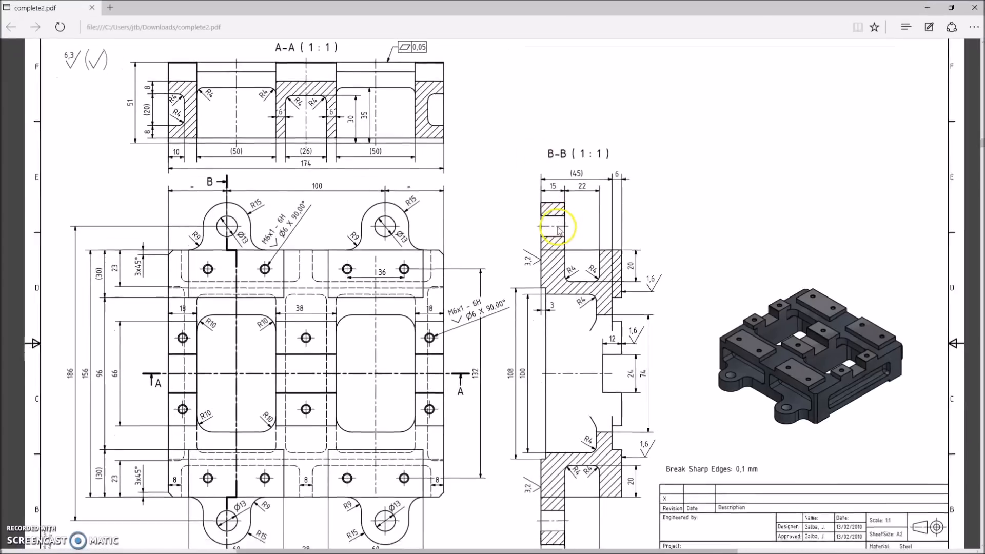
{"action": "scroll", "coordinate": [559, 229], "scroll_direction": "down", "scroll_amount": 2}
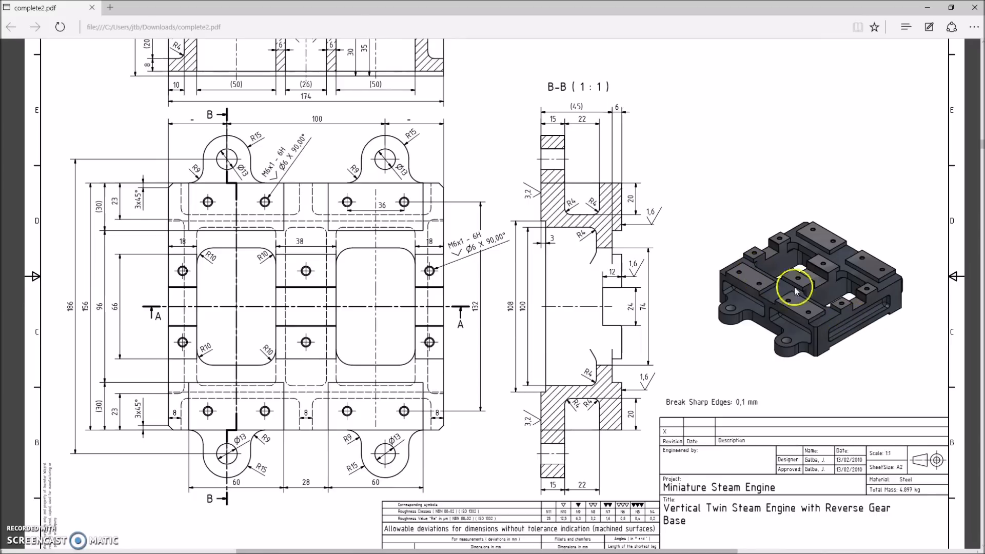
{"action": "left_click_drag", "start_coordinate": [506, 8], "coordinate": [292, 1]}
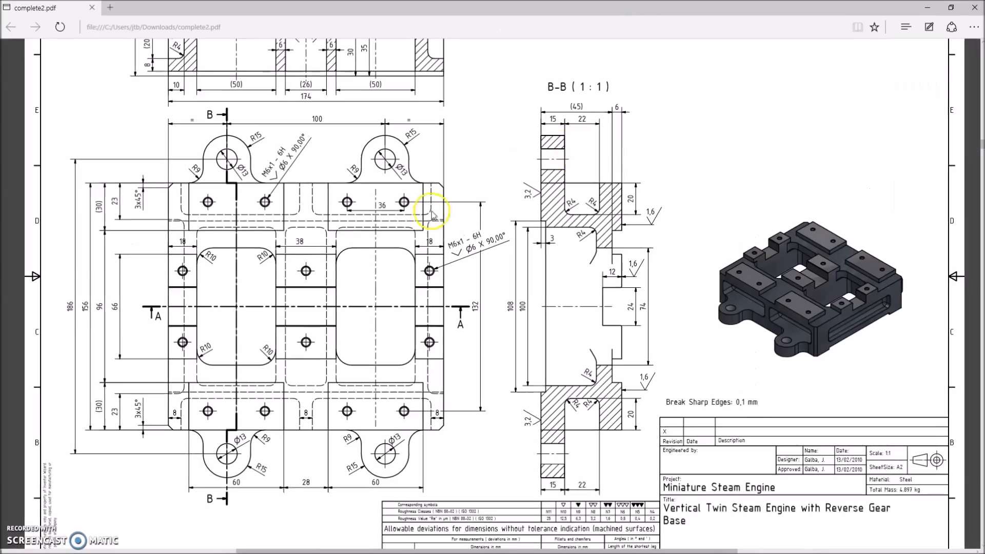
{"action": "scroll", "coordinate": [352, 273], "scroll_direction": "up", "scroll_amount": 1}
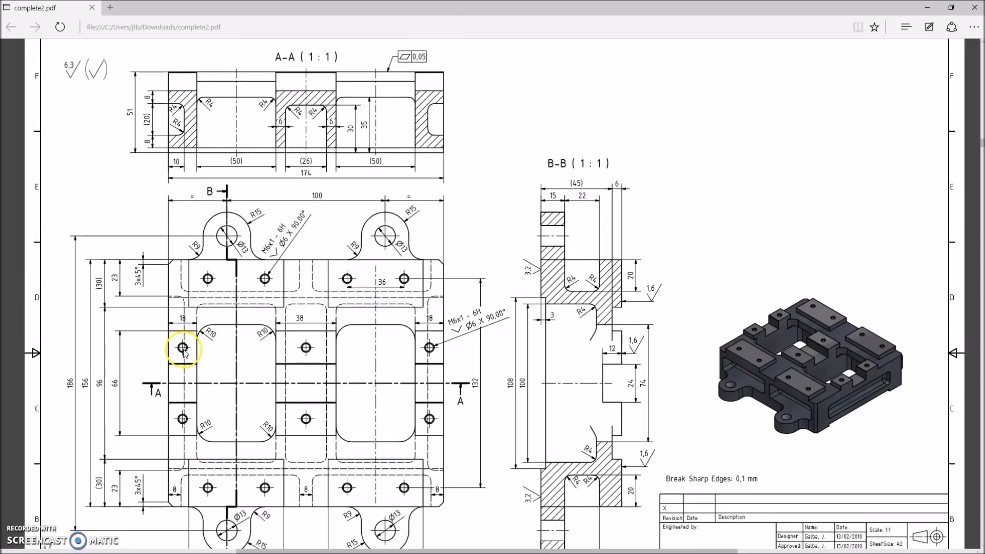
{"action": "scroll", "coordinate": [177, 333], "scroll_direction": "up", "scroll_amount": 2}
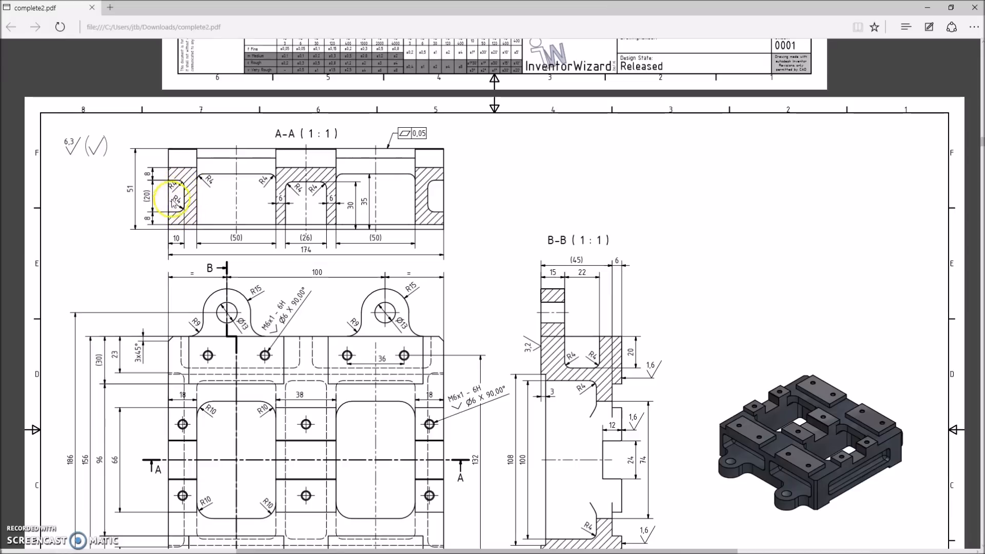
{"action": "scroll", "coordinate": [175, 240], "scroll_direction": "down", "scroll_amount": 3}
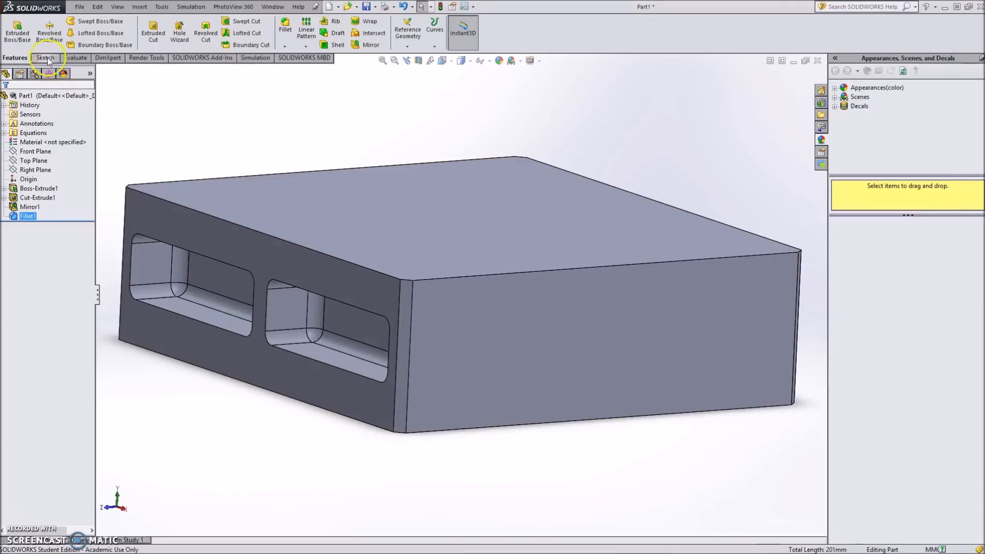
Return to SOLIDWORKS and start a new sketch on the block's plain end face.
{"action": "left_click", "coordinate": [48, 60]}
{"action": "left_click", "coordinate": [13, 31]}
{"action": "left_click", "coordinate": [540, 334]}
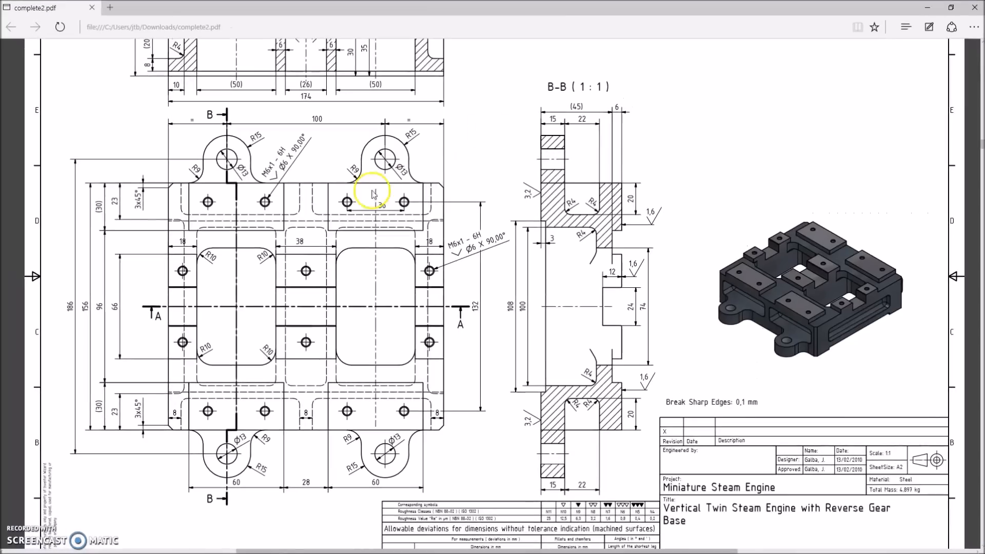
Recheck the end pocket's height, depth and edge offsets in the sections and plan view of complete2.pdf, and return to SOLIDWORKS.
{"action": "scroll", "coordinate": [134, 186], "scroll_direction": "up", "scroll_amount": 3}
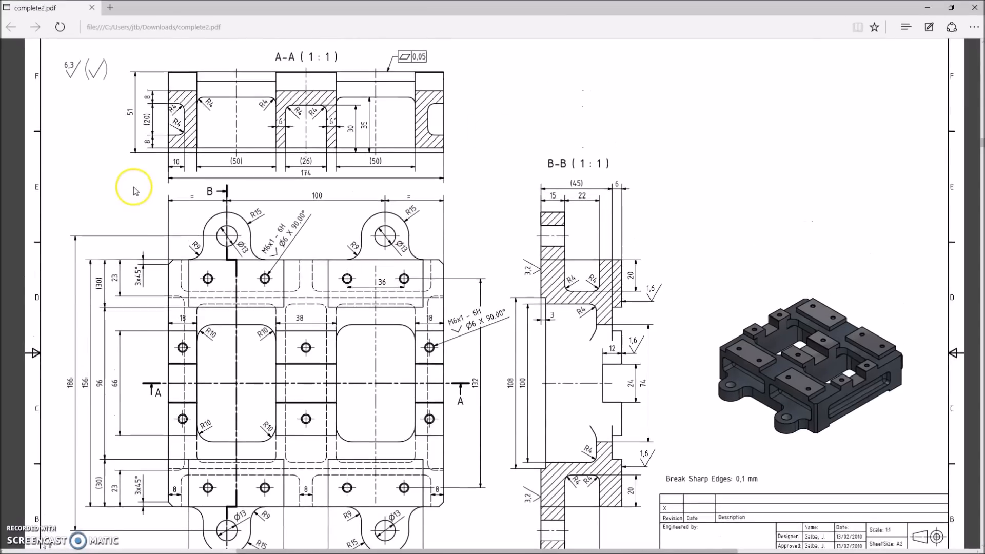
{"action": "scroll", "coordinate": [135, 191], "scroll_direction": "up", "scroll_amount": 2}
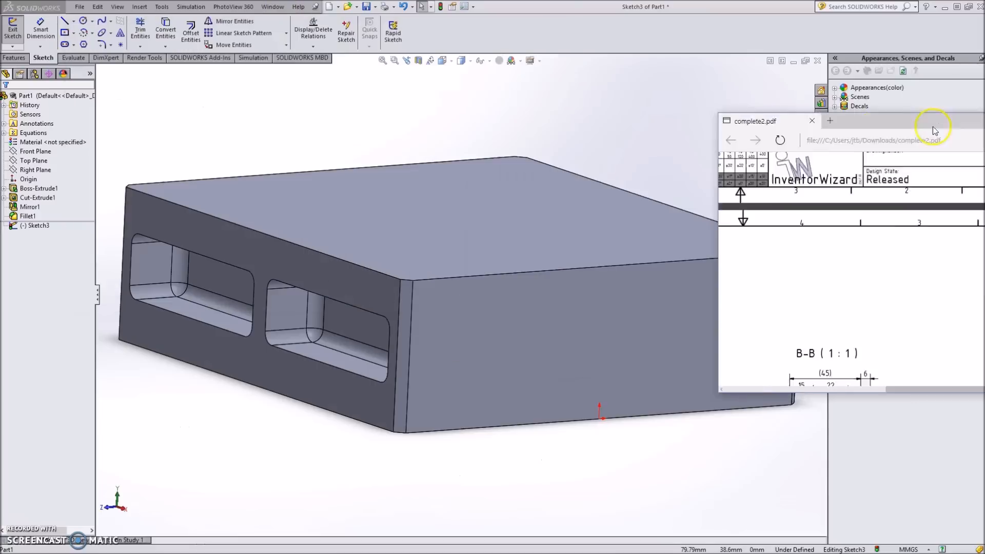
{"action": "left_click_drag", "start_coordinate": [935, 123], "coordinate": [502, 4]}
{"action": "scroll", "coordinate": [365, 231], "scroll_direction": "down", "scroll_amount": 2}
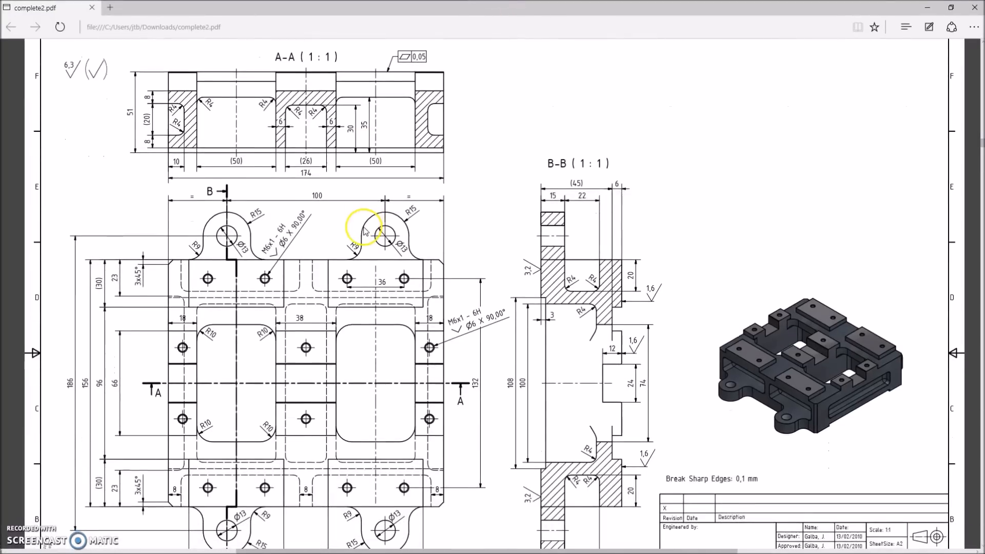
{"action": "scroll", "coordinate": [365, 231], "scroll_direction": "down", "scroll_amount": 2}
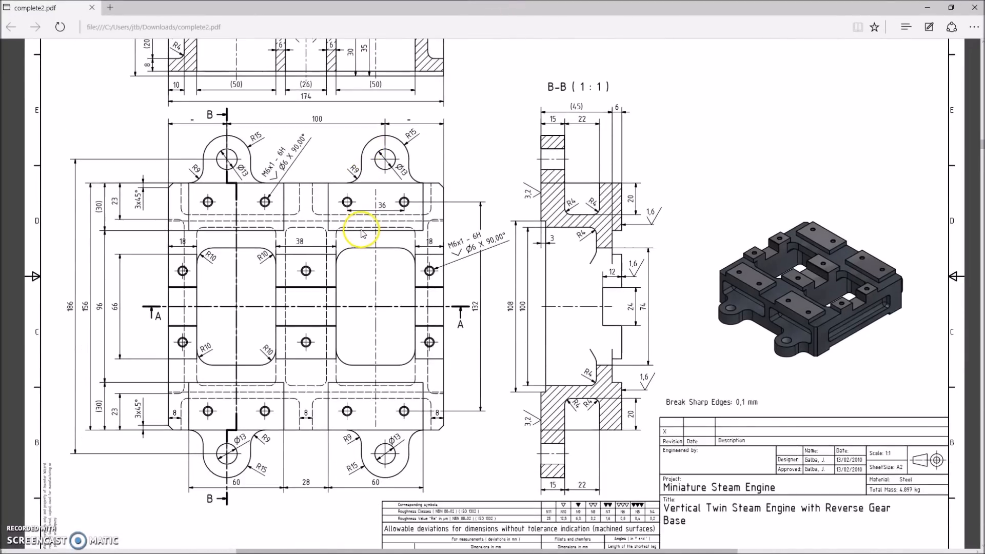
{"action": "scroll", "coordinate": [362, 234], "scroll_direction": "up", "scroll_amount": 2}
{"action": "scroll", "coordinate": [425, 342], "scroll_direction": "down", "scroll_amount": 2}
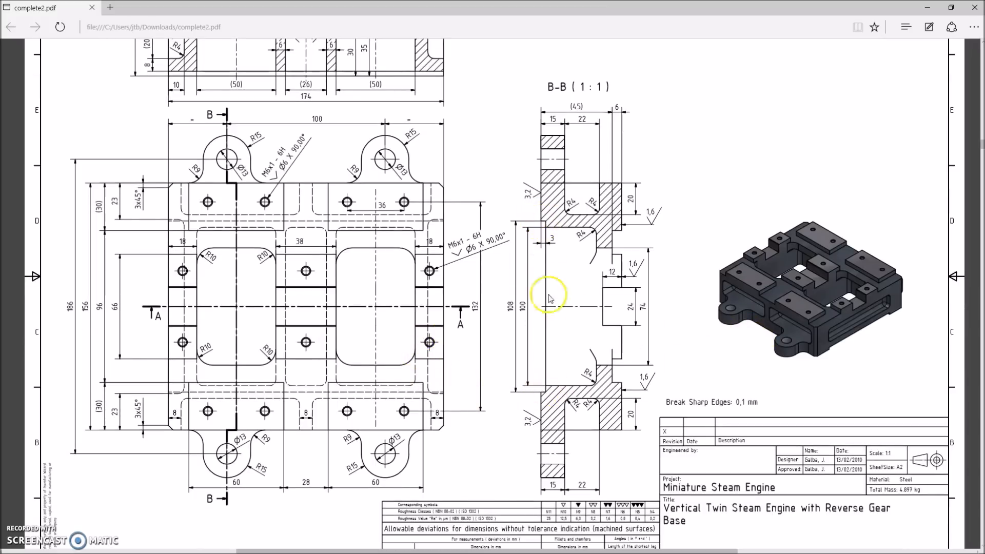
{"action": "scroll", "coordinate": [550, 313], "scroll_direction": "up", "scroll_amount": 2}
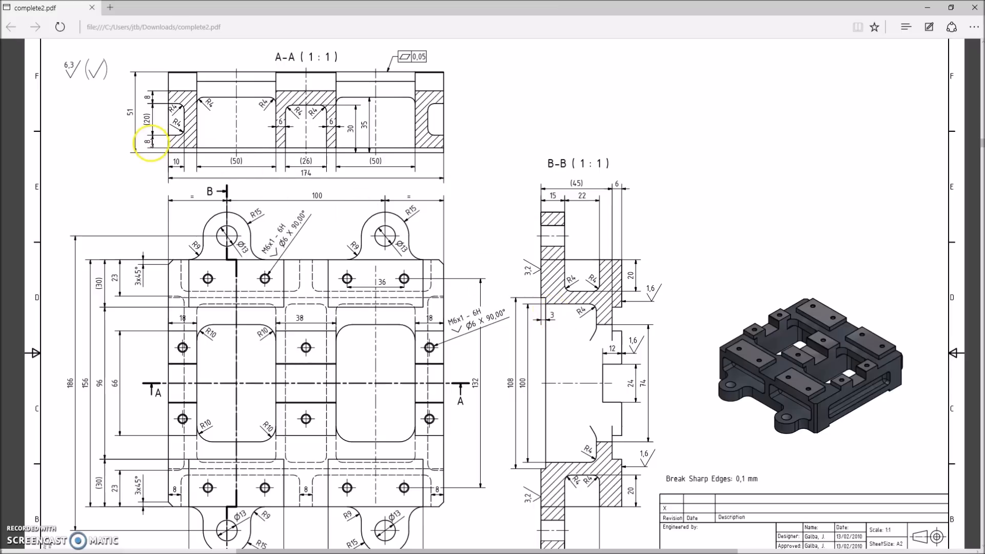
{"action": "left_click_drag", "start_coordinate": [308, 7], "coordinate": [984, 231]}
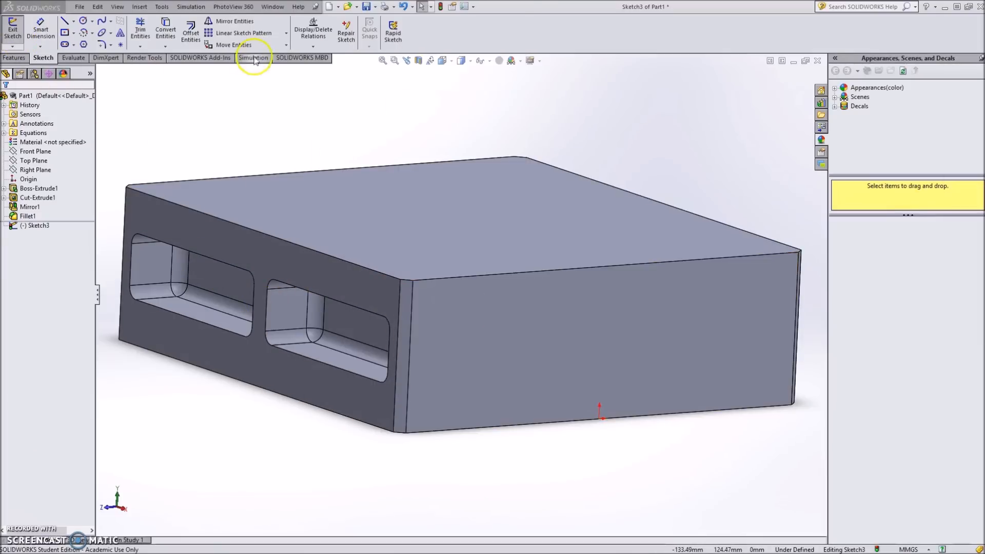
View the end face straight on and sketch a center rectangle about 24.5 mm high above the origin.
{"action": "left_click", "coordinate": [443, 62]}
{"action": "left_click", "coordinate": [507, 265]}
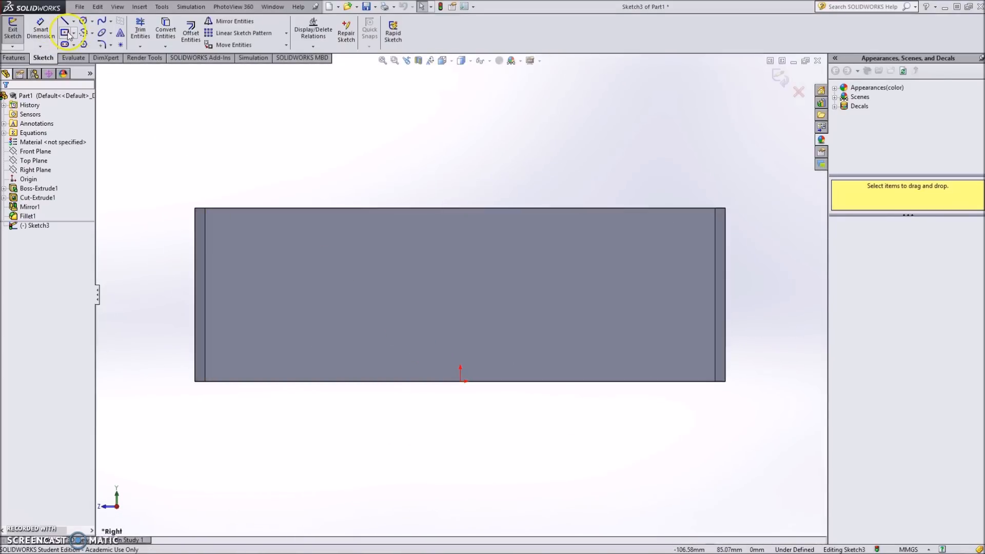
{"action": "left_click", "coordinate": [70, 34]}
{"action": "left_click", "coordinate": [459, 302]}
{"action": "left_click", "coordinate": [622, 339]}
Dimension both short sides of the rectangle at 23 mm from the block's nearest vertical edges.
{"action": "left_click", "coordinate": [41, 29]}
{"action": "left_click", "coordinate": [282, 315]}
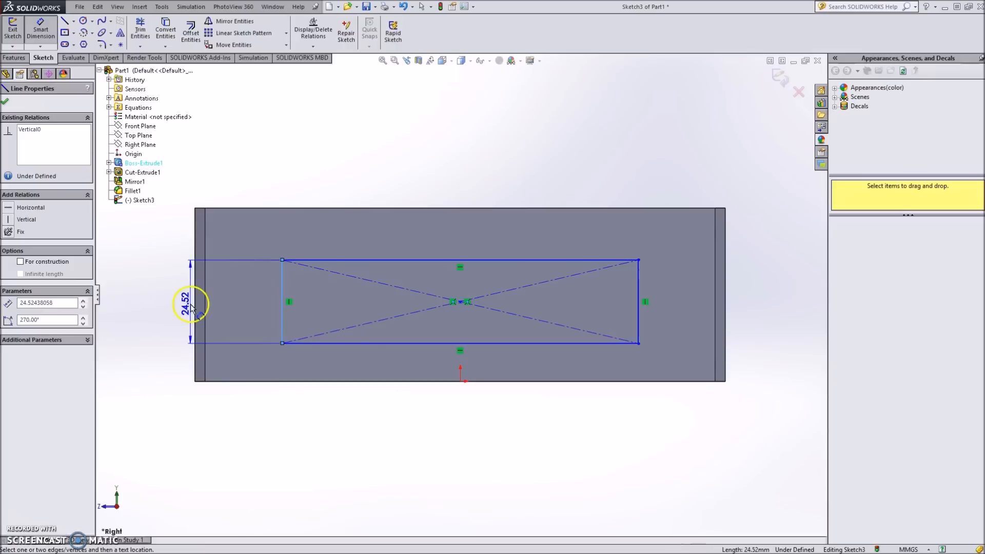
{"action": "left_click", "coordinate": [196, 306]}
{"action": "left_click", "coordinate": [218, 146]}
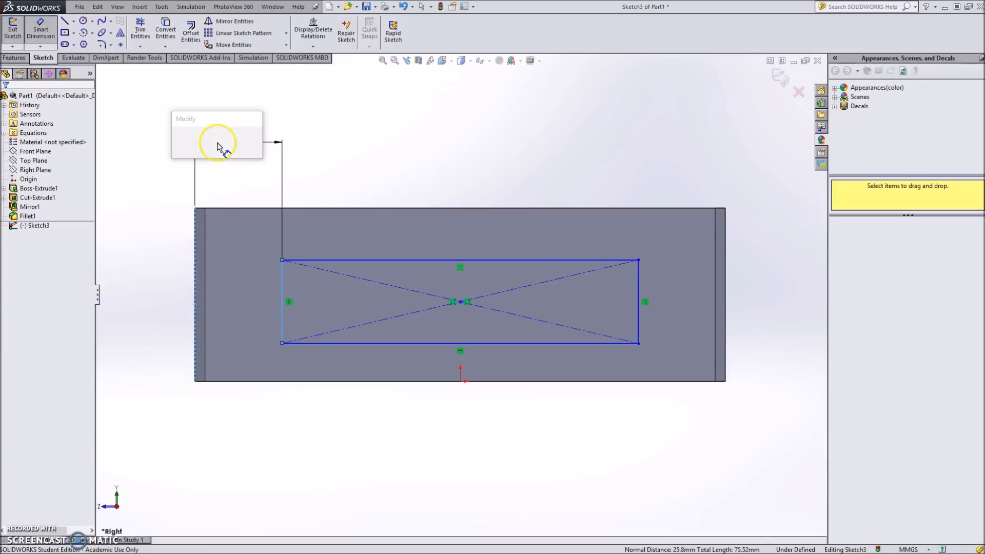
{"action": "type", "text": "23"}
{"action": "key", "text": "Return"}
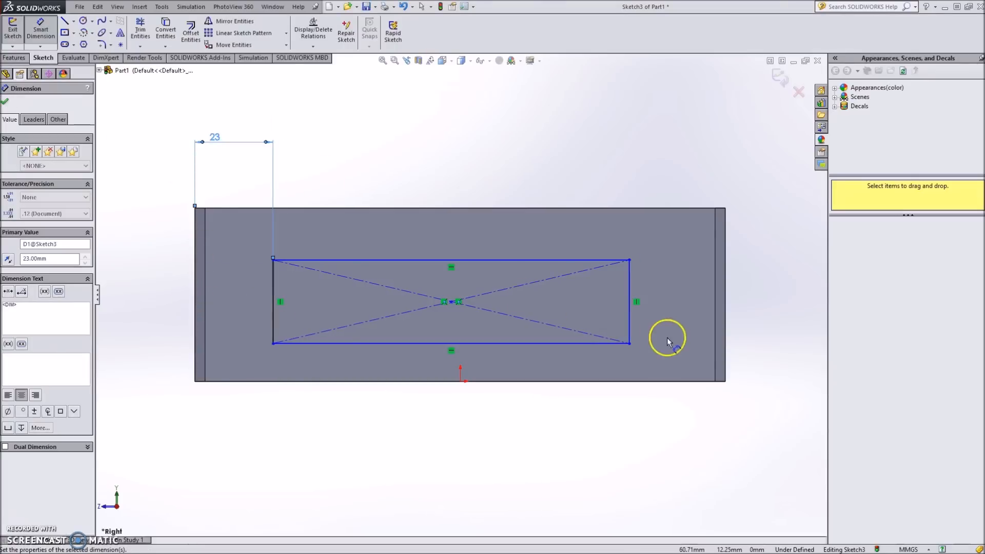
{"action": "left_click", "coordinate": [631, 307]}
{"action": "left_click", "coordinate": [726, 305]}
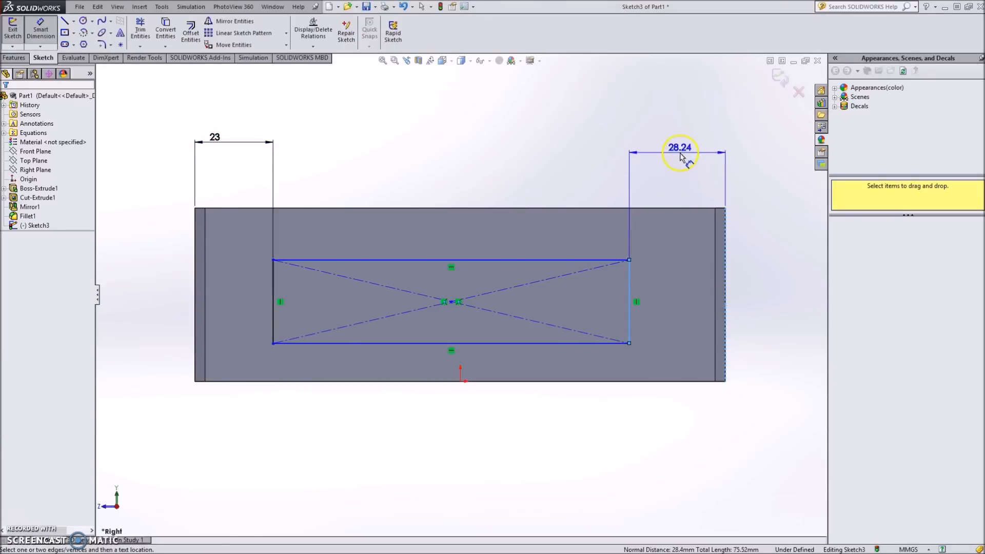
{"action": "left_click", "coordinate": [678, 154]}
{"action": "type", "text": "23"}
{"action": "key", "text": "Return"}
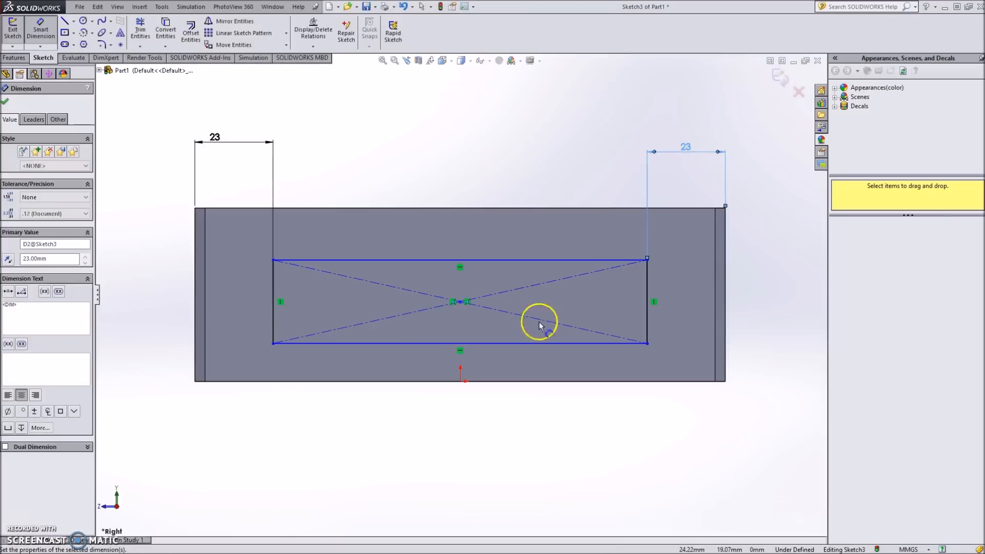
Dimension the rectangle's height as 20 mm.
{"action": "left_click", "coordinate": [647, 308]}
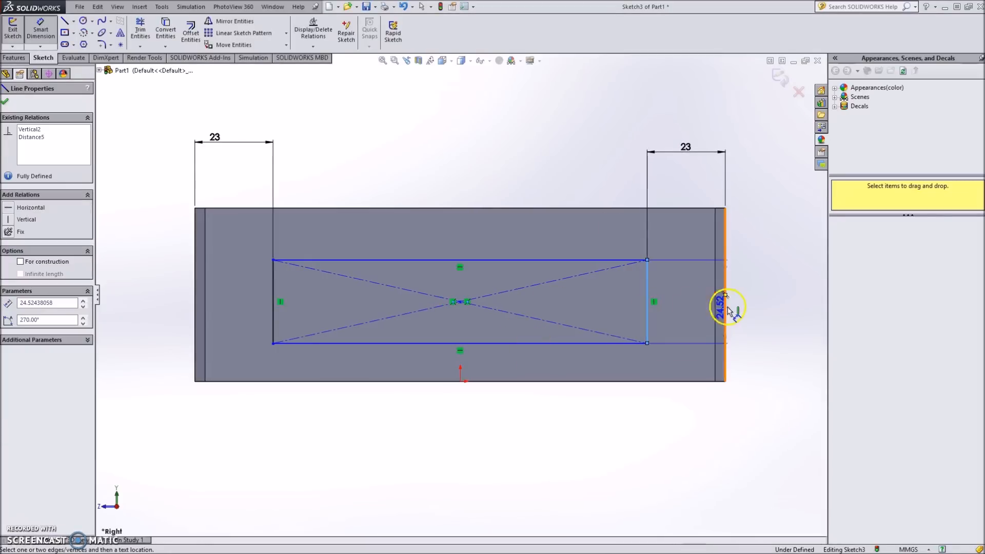
{"action": "left_click", "coordinate": [751, 308]}
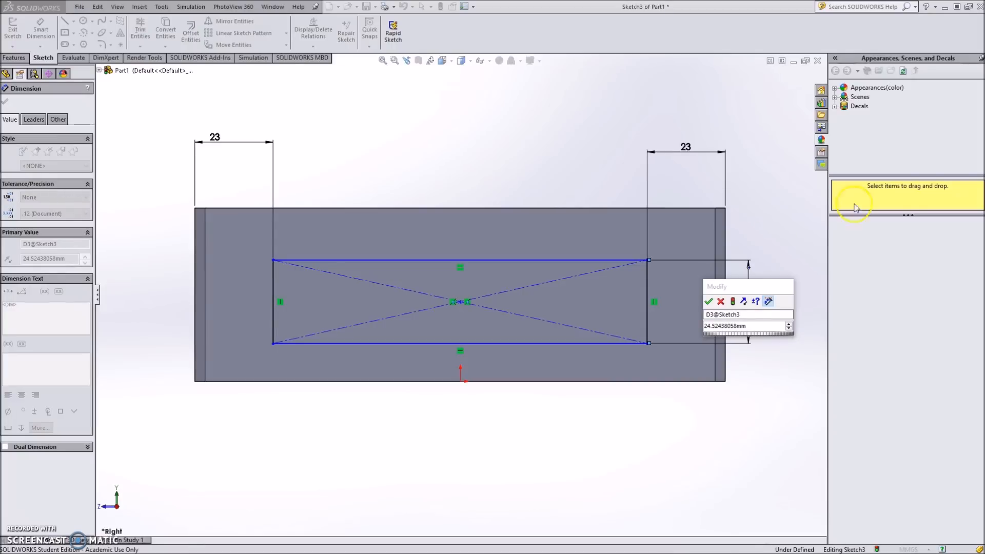
{"action": "left_click", "coordinate": [744, 314]}
{"action": "left_click_drag", "start_coordinate": [757, 325], "coordinate": [708, 326]}
{"action": "type", "text": "20"}
{"action": "key", "text": "Return"}
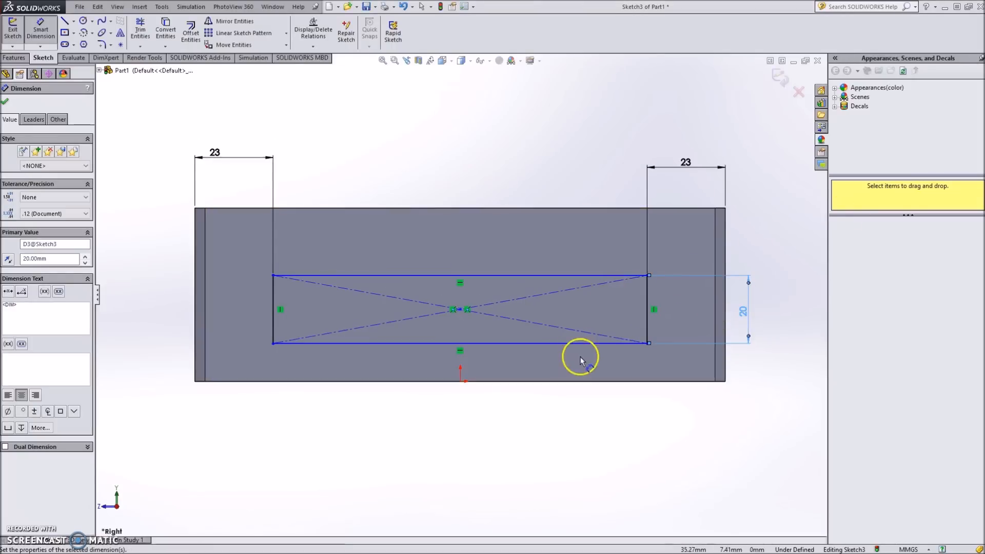
Position the rectangle's lower side 12 mm above the block's bottom edge with a dimension.
{"action": "left_click", "coordinate": [582, 381]}
{"action": "left_click", "coordinate": [648, 343]}
{"action": "left_click", "coordinate": [763, 372]}
{"action": "key", "text": "Return"}
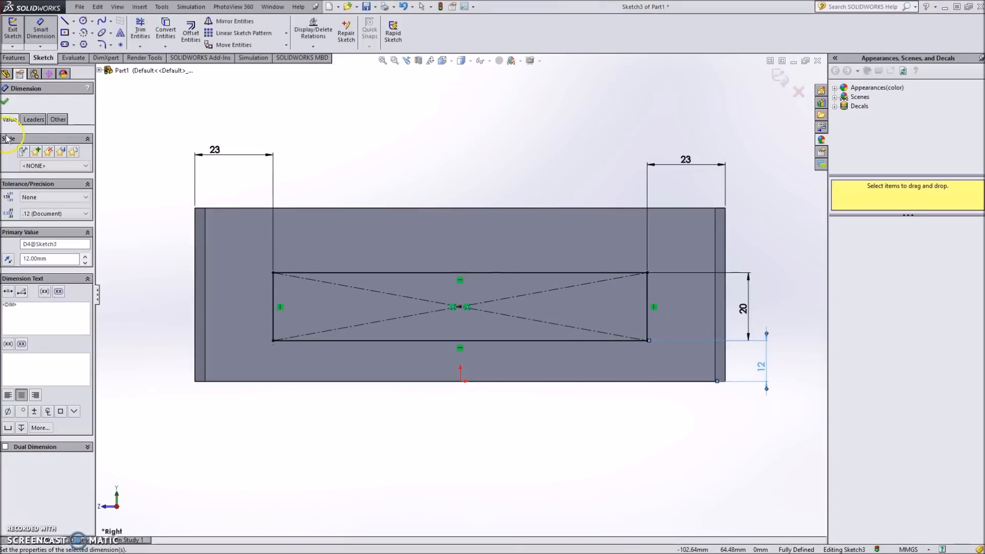
{"action": "left_click", "coordinate": [5, 101]}
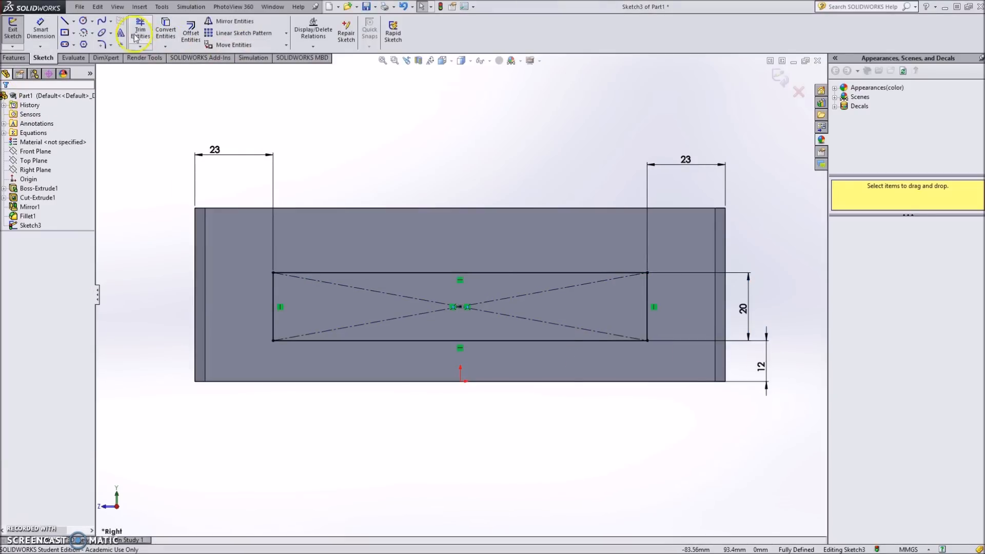
Round the rectangle's four corners with 4 mm sketch fillets.
{"action": "left_click", "coordinate": [102, 45]}
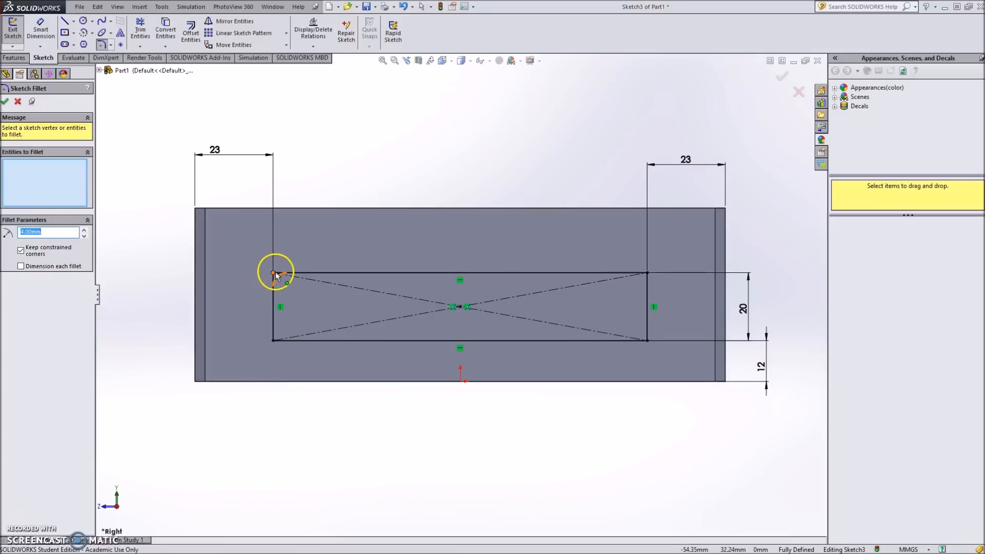
{"action": "left_click", "coordinate": [276, 307]}
{"action": "left_click", "coordinate": [272, 340]}
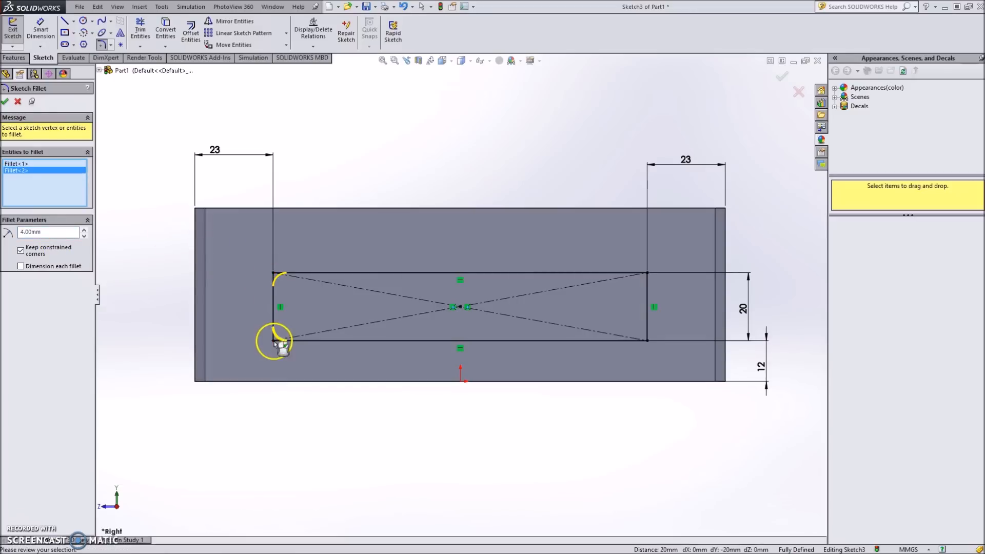
{"action": "left_click", "coordinate": [648, 273]}
{"action": "left_click", "coordinate": [651, 351]}
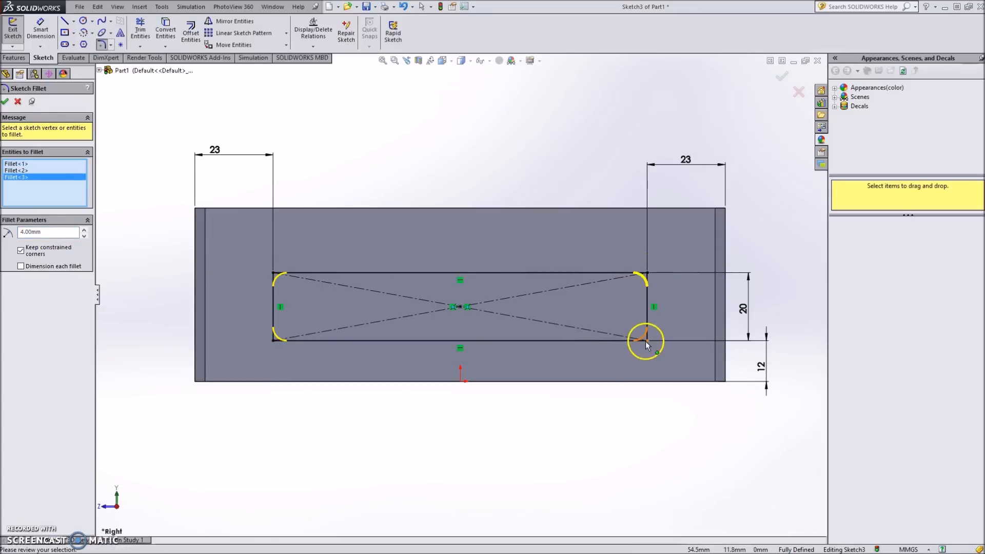
{"action": "left_click", "coordinate": [5, 101]}
{"action": "left_click", "coordinate": [16, 57]}
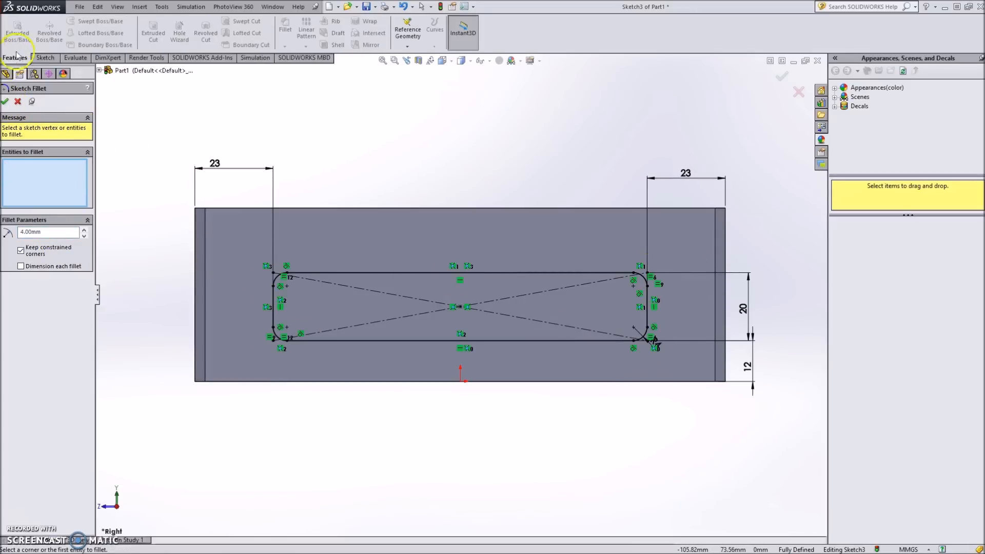
Cut-extrude the rounded rectangle 10 mm deep into the block's end face as a blind cut.
{"action": "left_click", "coordinate": [783, 76]}
{"action": "left_click", "coordinate": [153, 28]}
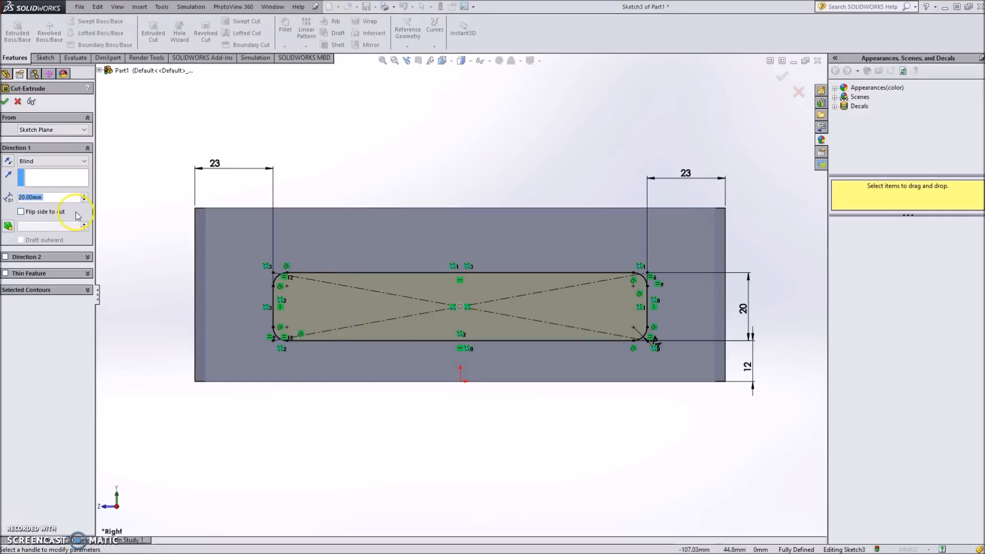
{"action": "type", "text": "10"}
{"action": "key", "text": "Return"}
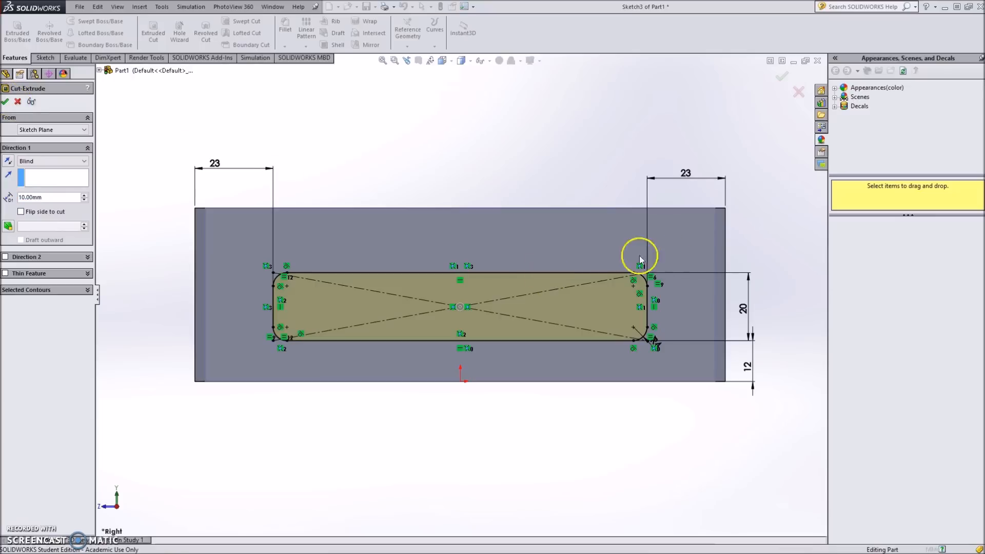
Mirror the new end-face pocket cut about the Right Plane onto the opposite end.
{"action": "right_click", "coordinate": [734, 255]}
{"action": "key", "text": "ctrl+7"}
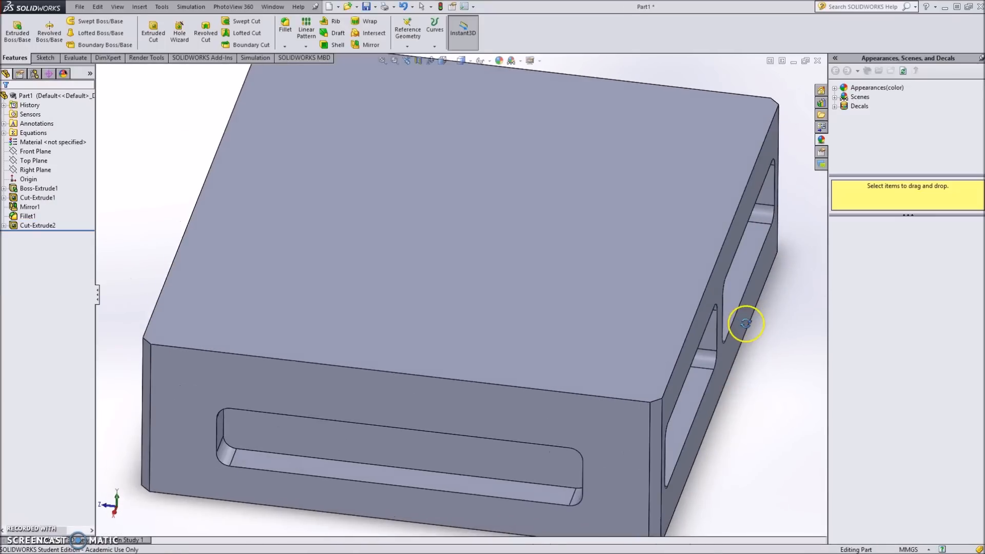
{"action": "left_click", "coordinate": [29, 171]}
{"action": "left_click", "coordinate": [368, 44]}
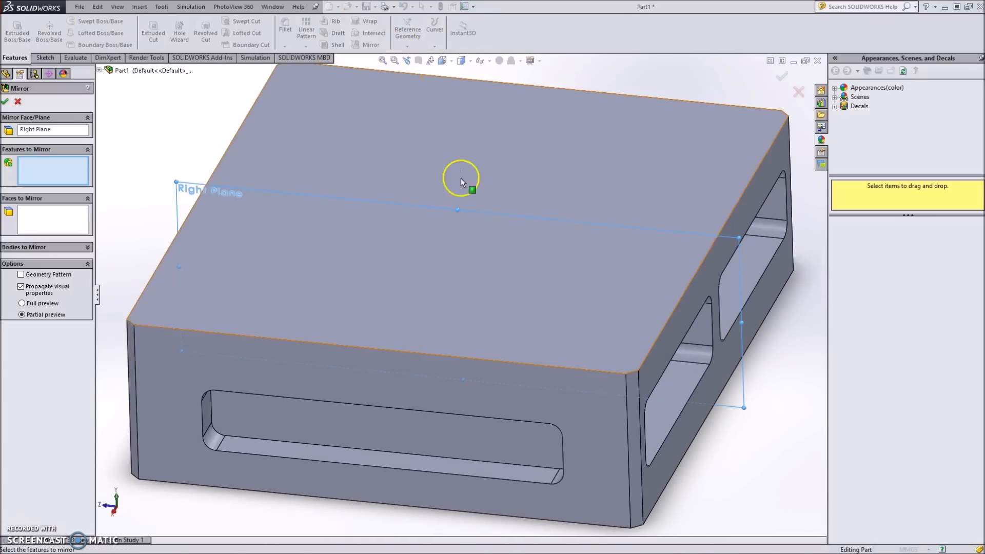
{"action": "left_click", "coordinate": [100, 71]}
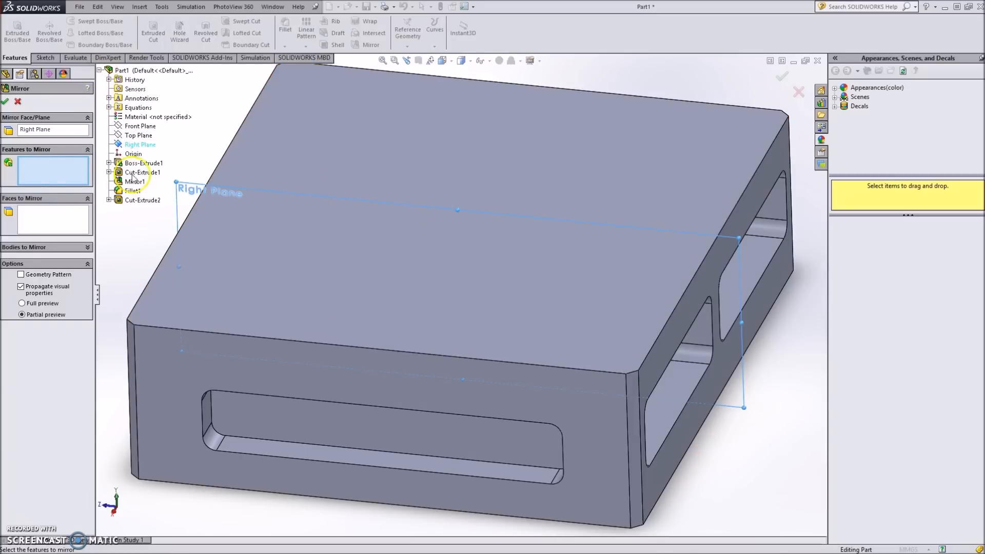
{"action": "left_click", "coordinate": [133, 200]}
{"action": "left_click", "coordinate": [5, 101]}
Fillet the inner floor edges of both end-face pockets with a 4 mm radius.
{"action": "left_click", "coordinate": [285, 27]}
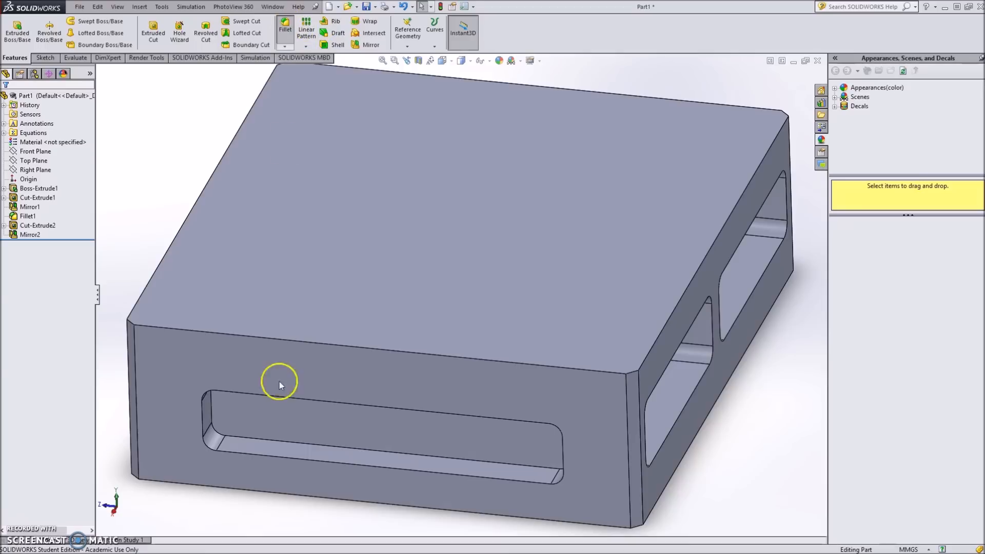
{"action": "left_click", "coordinate": [249, 438]}
{"action": "middle_click_drag", "start_coordinate": [561, 302], "coordinate": [326, 421]}
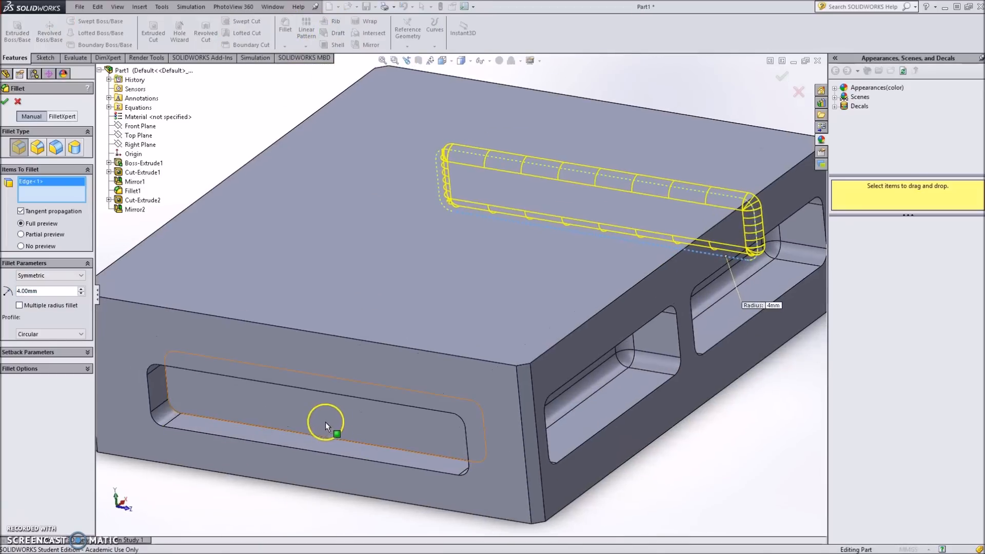
{"action": "left_click", "coordinate": [324, 438]}
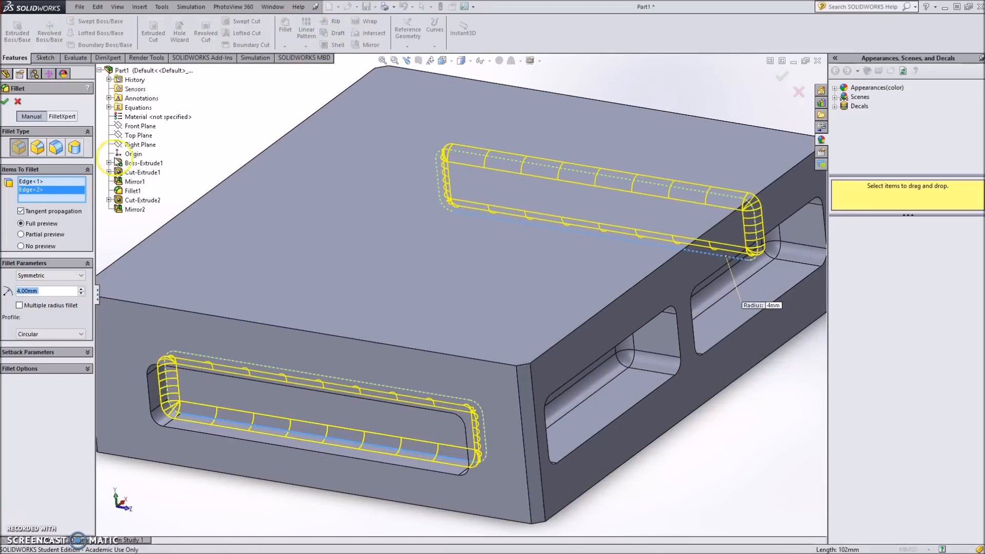
{"action": "left_click", "coordinate": [5, 102]}
Switch to the PDF drawing, examine the mounting lugs' hole spacing, diameters and radii, and return to SOLIDWORKS.
{"action": "scroll", "coordinate": [411, 353], "scroll_direction": "up", "scroll_amount": 4}
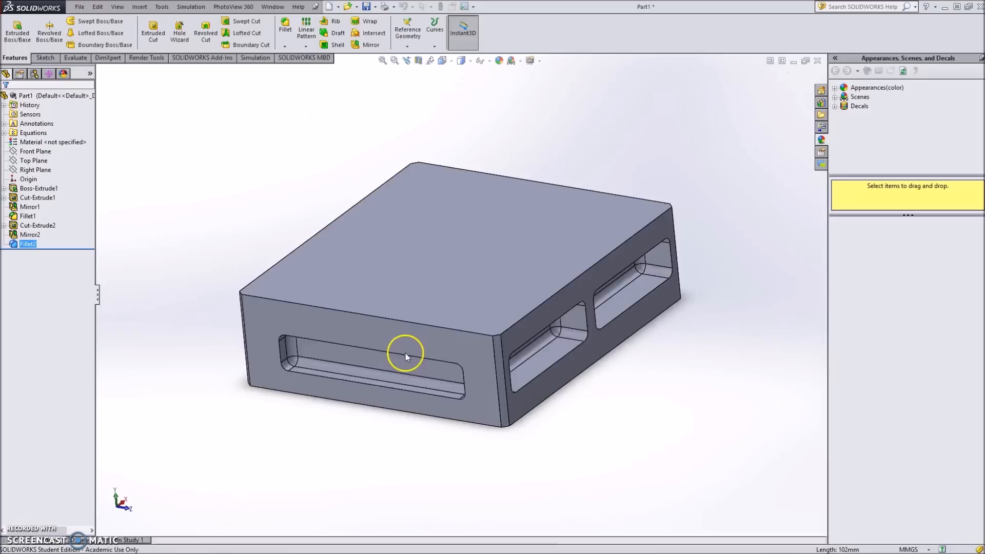
{"action": "mouse_move", "coordinate": [386, 355]}
{"action": "middle_mouse_down"}
{"action": "mouse_move", "coordinate": [488, 315]}
{"action": "mouse_move", "coordinate": [484, 409]}
{"action": "mouse_move", "coordinate": [521, 336]}
{"action": "mouse_move", "coordinate": [577, 300]}
{"action": "mouse_move", "coordinate": [623, 310]}
{"action": "middle_mouse_up"}
{"action": "key", "text": "alt+Tab"}
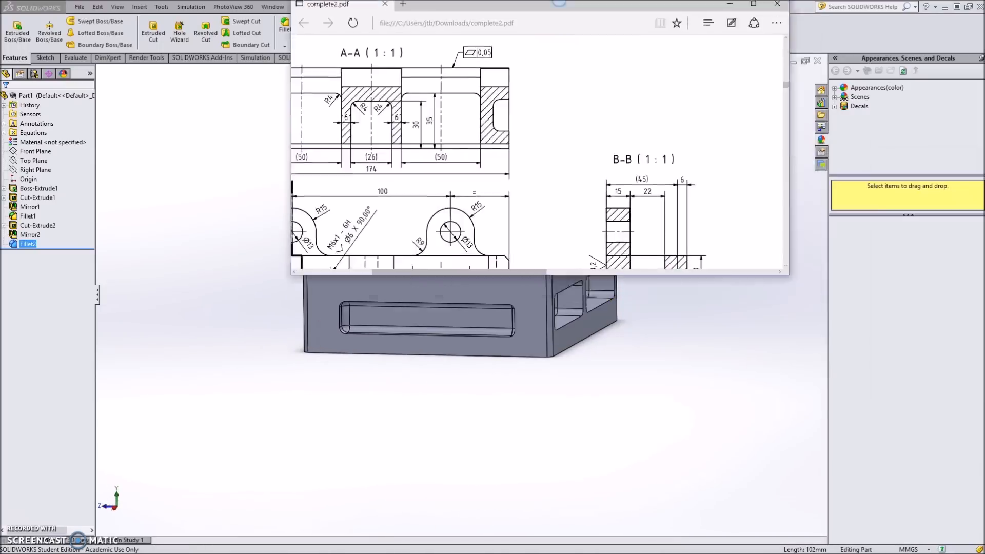
{"action": "scroll", "coordinate": [593, 302], "scroll_direction": "down", "scroll_amount": 2}
{"action": "scroll", "coordinate": [567, 345], "scroll_direction": "right", "scroll_amount": 10}
{"action": "scroll", "coordinate": [567, 345], "scroll_direction": "left", "scroll_amount": 7}
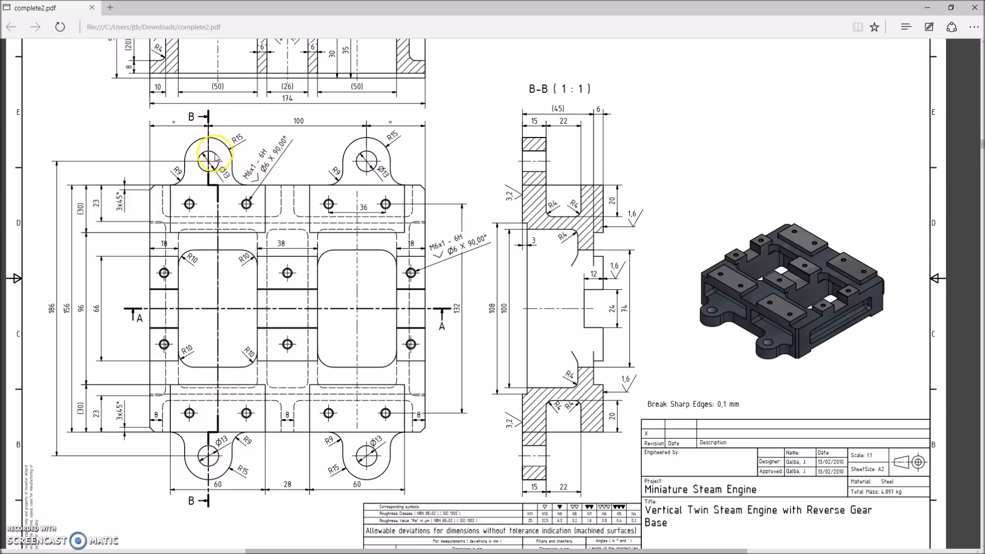
{"action": "key", "text": "alt+Tab"}
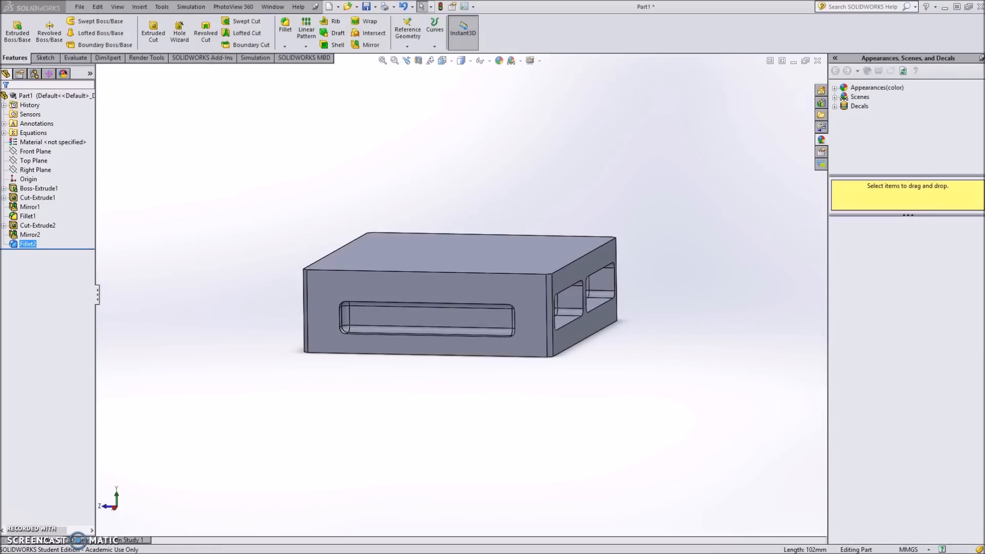
Start a sketch on the block's bottom face and view it straight on.
{"action": "mouse_move", "coordinate": [366, 178]}
{"action": "middle_mouse_down"}
{"action": "mouse_move", "coordinate": [385, 297]}
{"action": "mouse_move", "coordinate": [369, 164]}
{"action": "middle_mouse_up"}
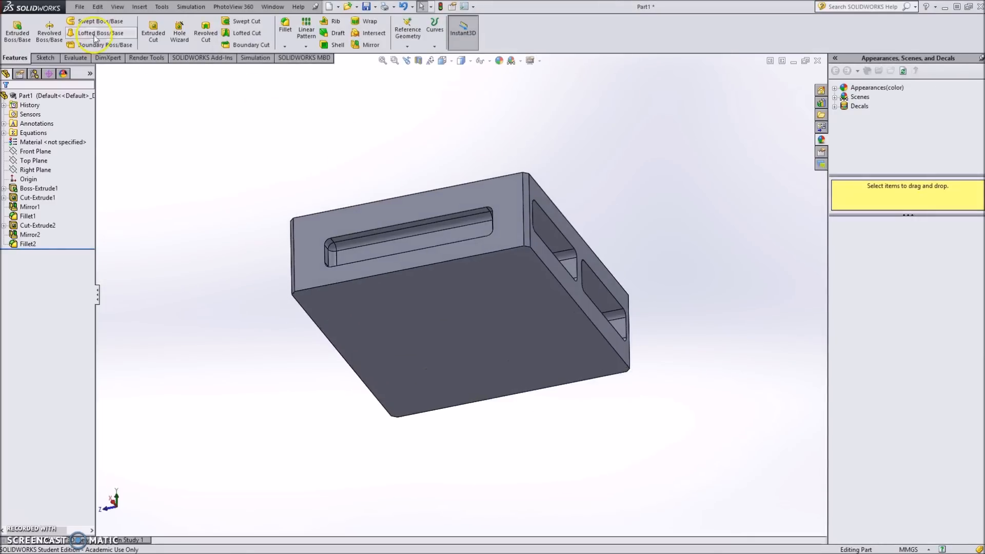
{"action": "left_click", "coordinate": [50, 45]}
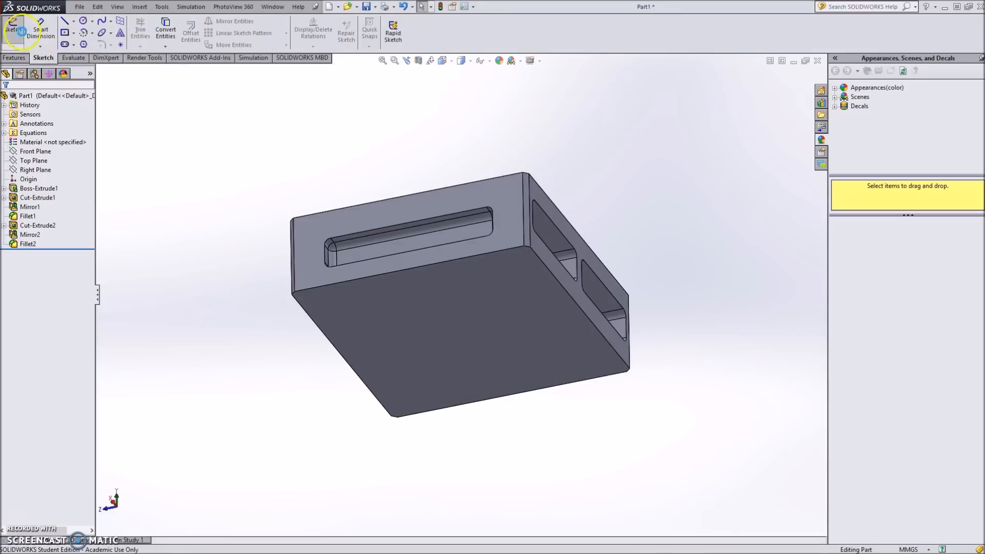
{"action": "left_click", "coordinate": [452, 295]}
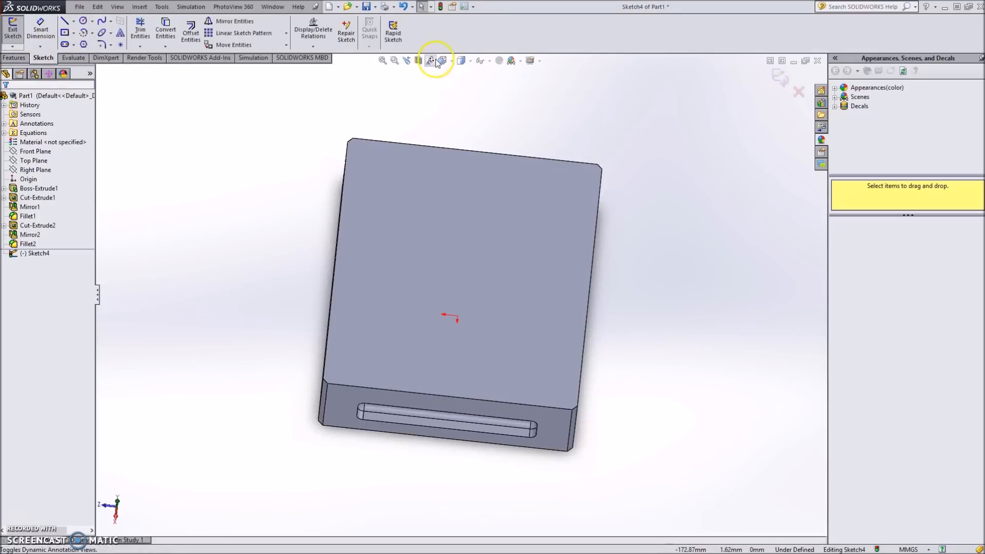
{"action": "left_click", "coordinate": [441, 61]}
{"action": "left_click", "coordinate": [442, 243]}
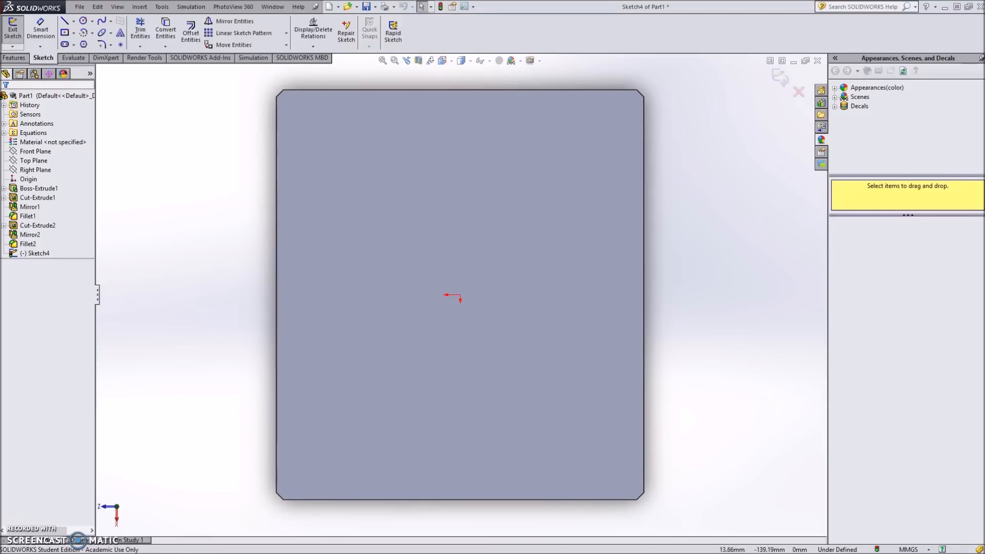
Sketch two circles about 126 mm apart just outside the block's left long edge.
{"action": "left_click", "coordinate": [68, 23]}
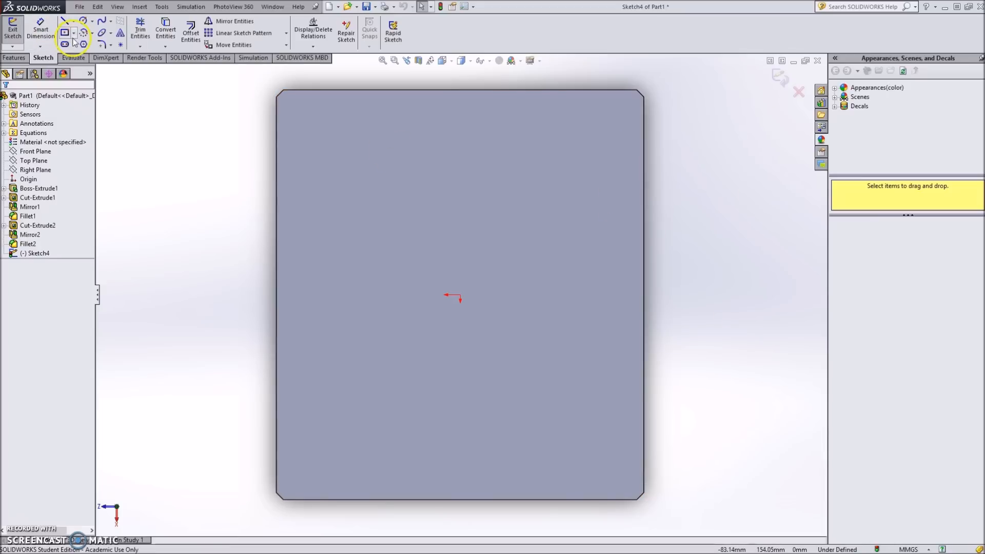
{"action": "left_click", "coordinate": [84, 22]}
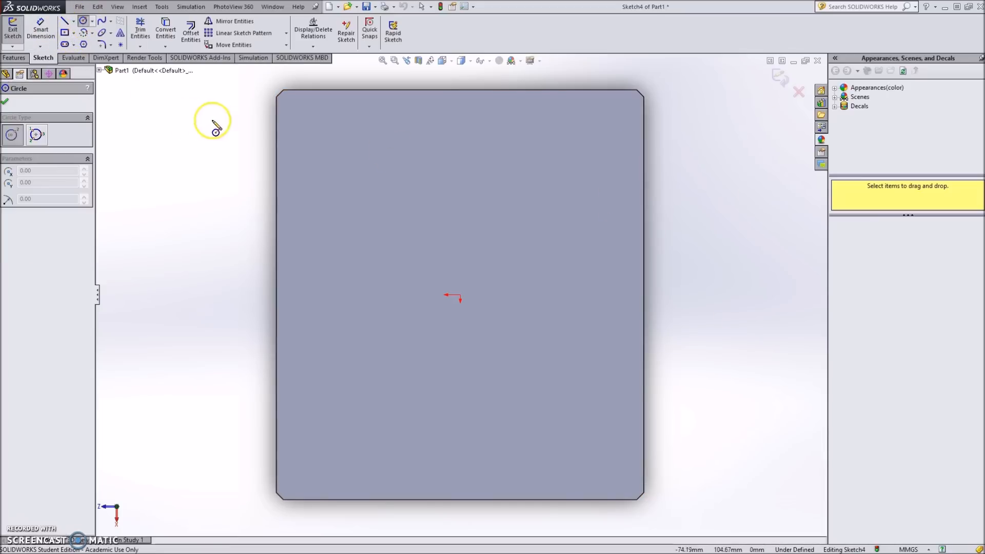
{"action": "left_click_drag", "start_coordinate": [244, 137], "coordinate": [254, 151]}
{"action": "left_click_drag", "start_coordinate": [245, 435], "coordinate": [253, 452]}
Dimension the vertical distance between the two circle centres as 100 mm.
{"action": "left_click", "coordinate": [40, 29]}
{"action": "left_click", "coordinate": [244, 138]}
{"action": "left_click", "coordinate": [245, 434]}
{"action": "left_click", "coordinate": [176, 371]}
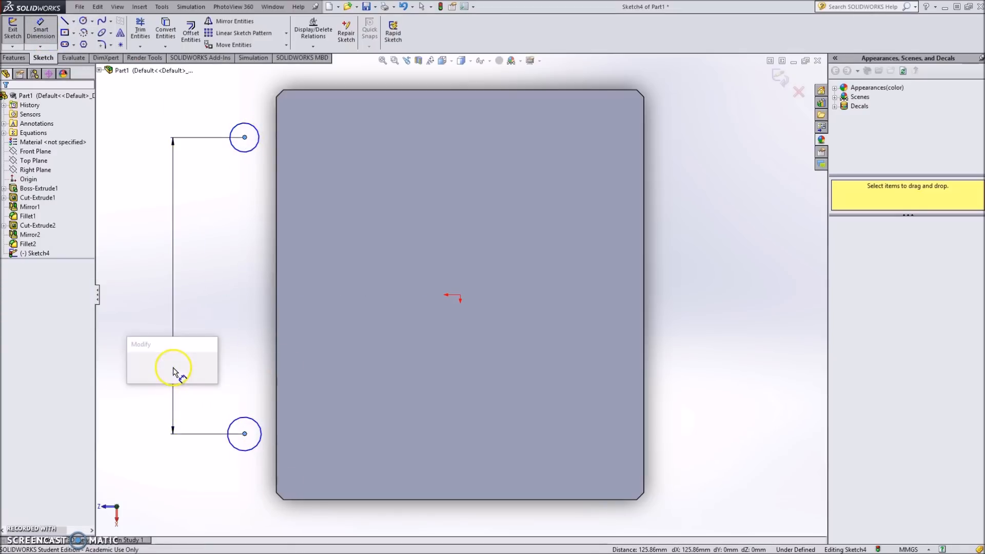
{"action": "type", "text": "100"}
{"action": "key", "text": "Return"}
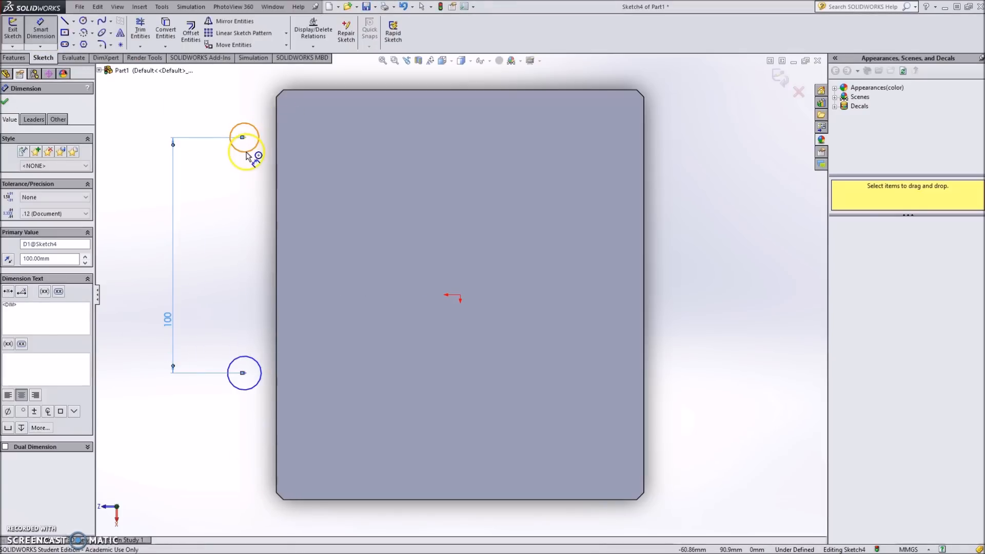
Dimension both circles with a 13 mm diameter.
{"action": "left_click", "coordinate": [257, 147]}
{"action": "left_click", "coordinate": [314, 160]}
{"action": "type", "text": "13"}
{"action": "key", "text": "Return"}
{"action": "left_click", "coordinate": [258, 386]}
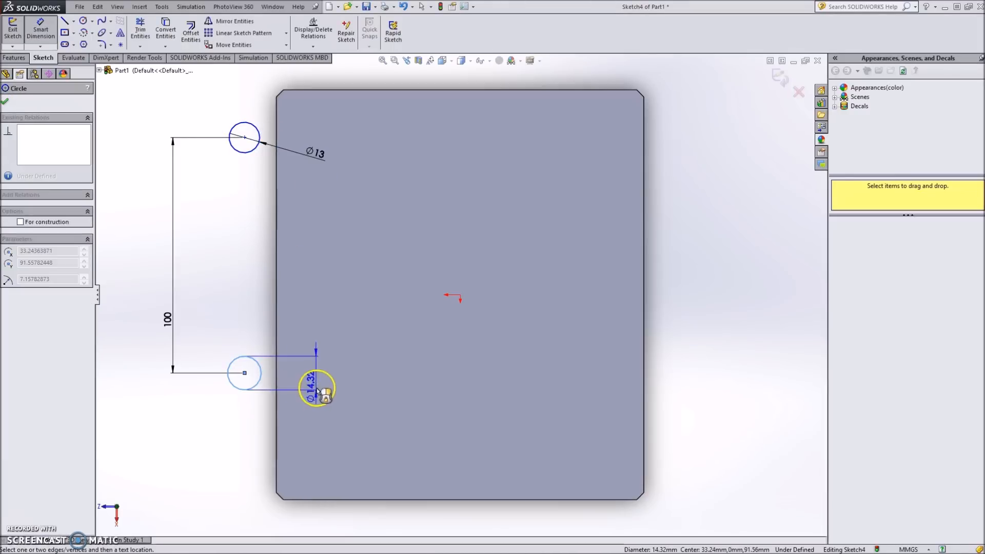
{"action": "left_click", "coordinate": [318, 408]}
{"action": "type", "text": "13"}
{"action": "key", "text": "Return"}
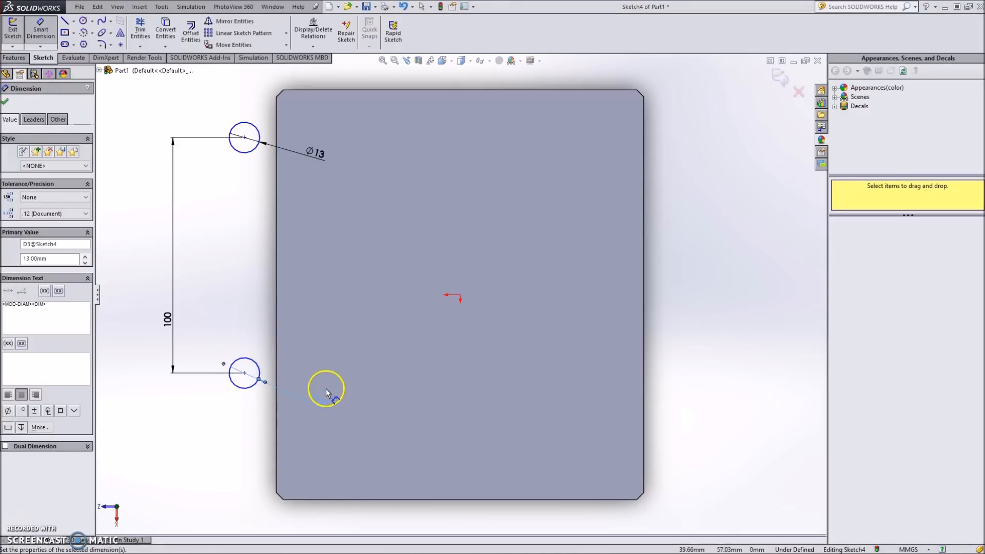
Dimension the upper circle's centre 50 mm vertically from the origin.
{"action": "scroll", "coordinate": [325, 285], "scroll_direction": "up", "scroll_amount": 2}
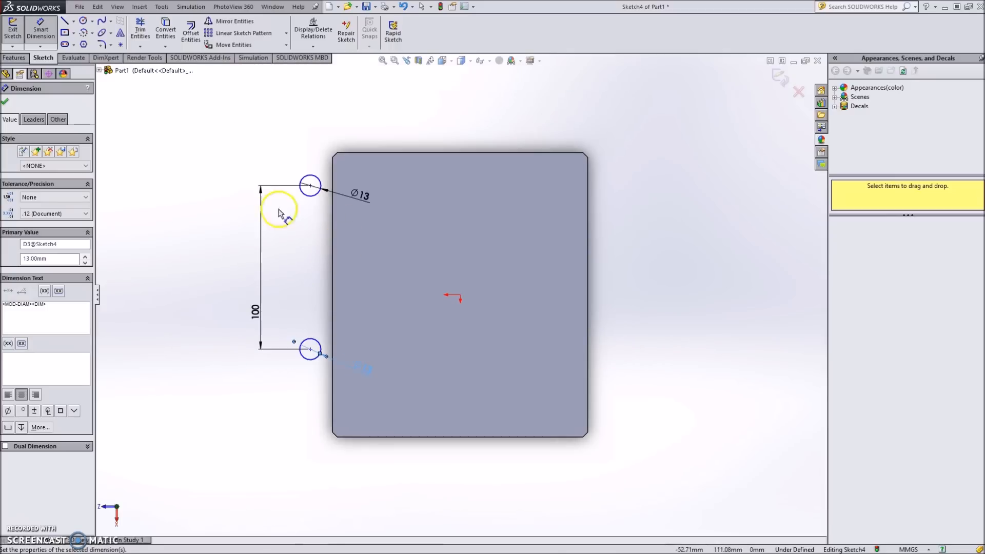
{"action": "left_click", "coordinate": [310, 186]}
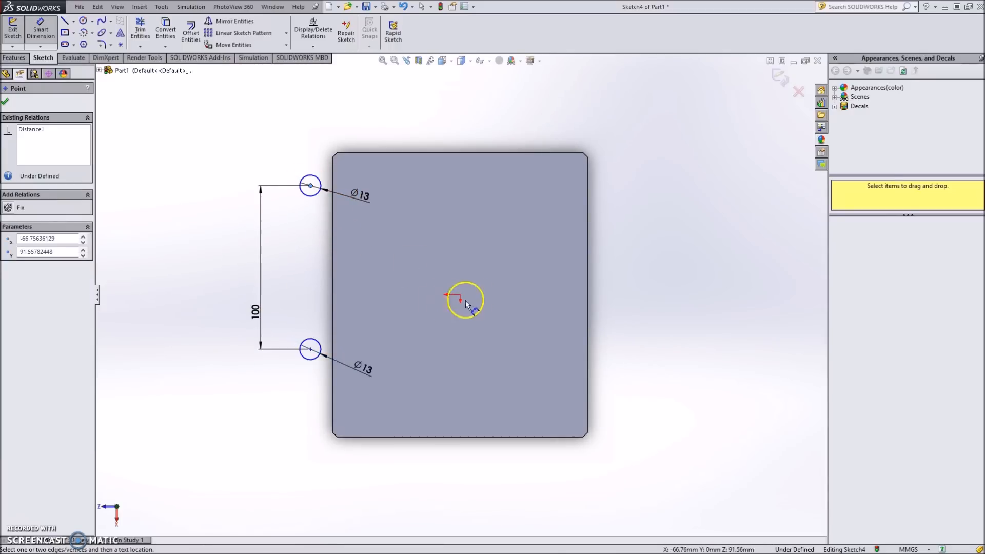
{"action": "left_click", "coordinate": [461, 294]}
{"action": "left_click", "coordinate": [633, 253]}
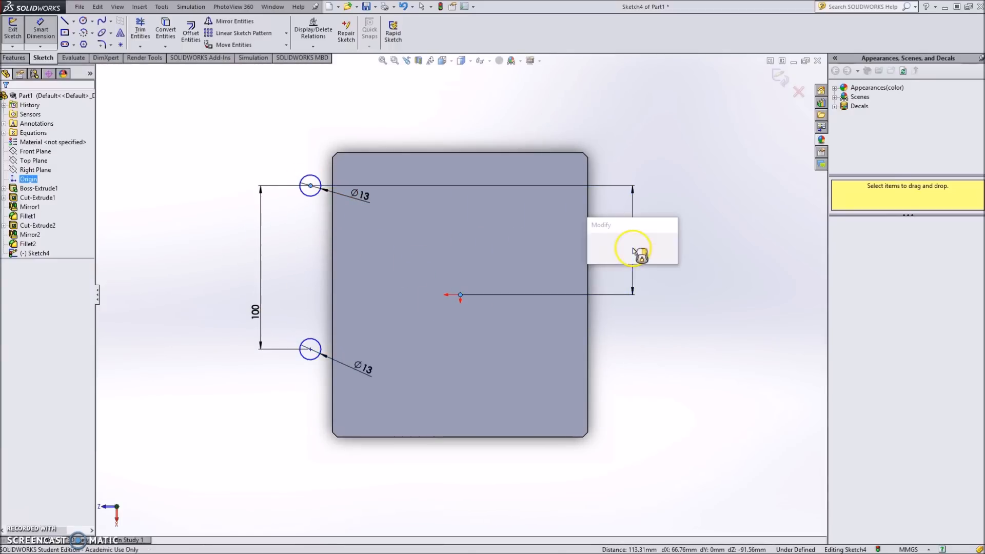
{"action": "type", "text": "50"}
{"action": "key", "text": "Return"}
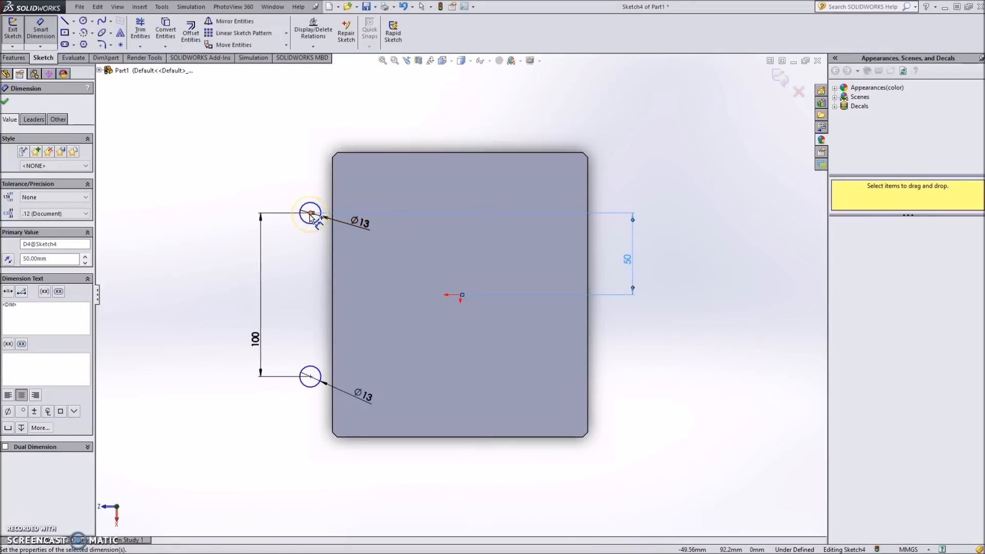
Dimension the upper circle's centre horizontally from the origin as 186/2 mm.
{"action": "left_click", "coordinate": [311, 214]}
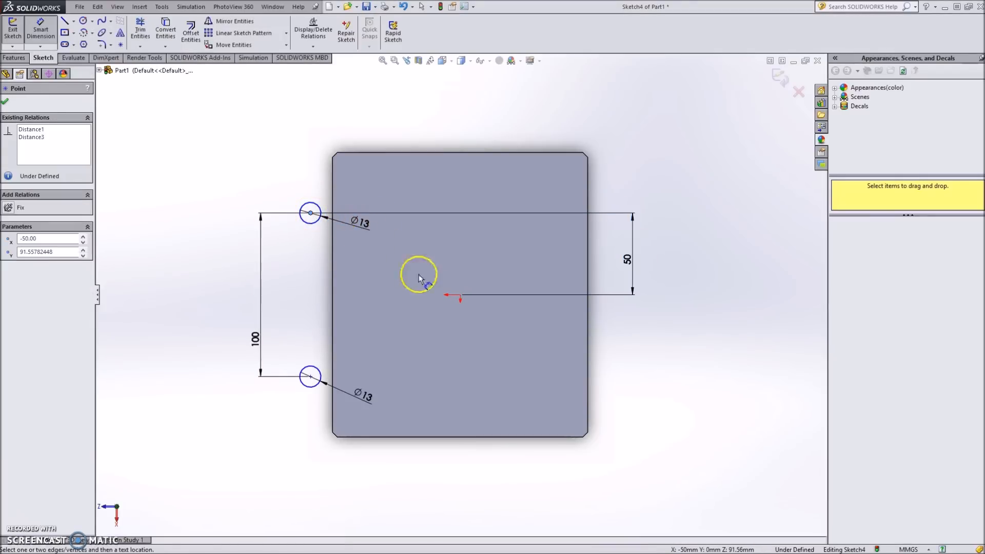
{"action": "left_click", "coordinate": [461, 295]}
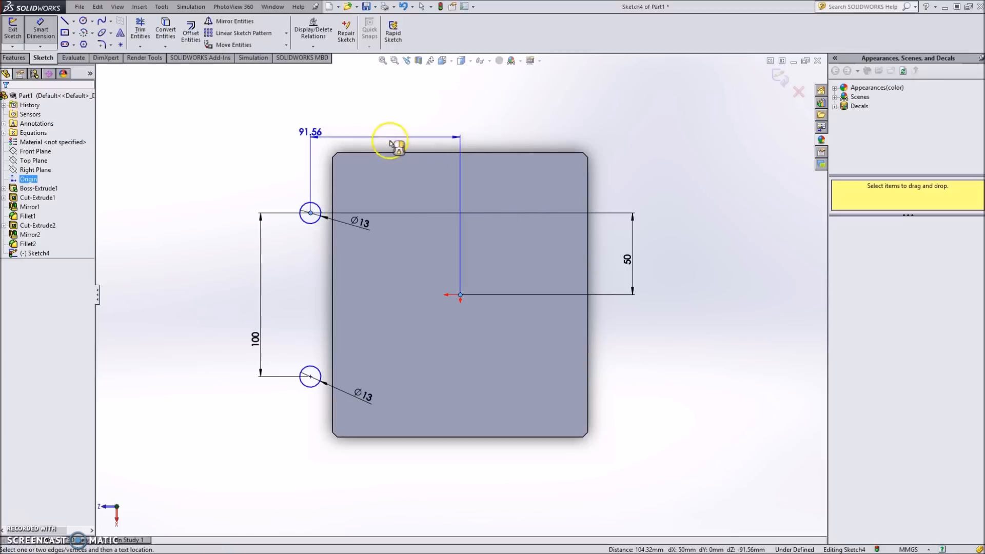
{"action": "left_click", "coordinate": [390, 124]}
{"action": "type", "text": "186/2"}
{"action": "key", "text": "Return"}
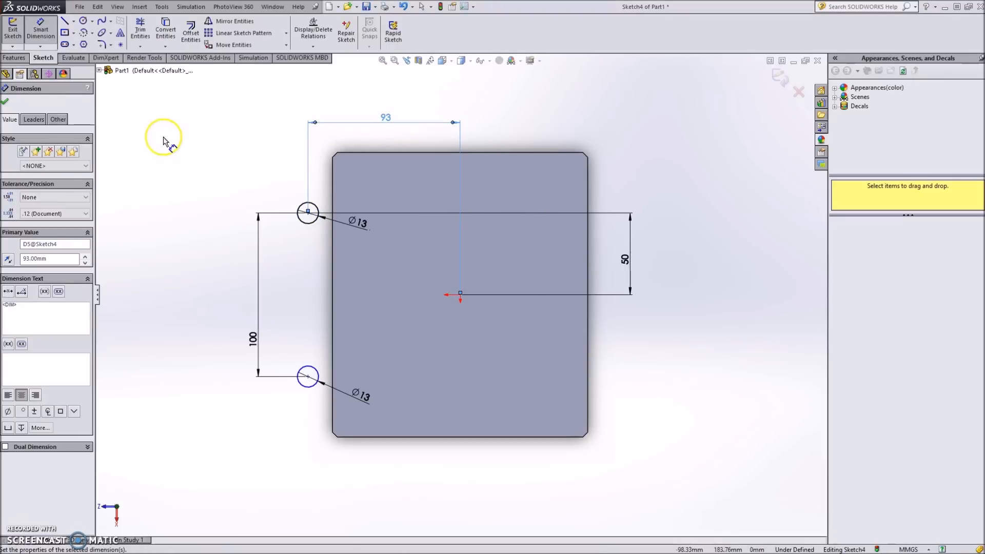
{"action": "left_click", "coordinate": [6, 102]}
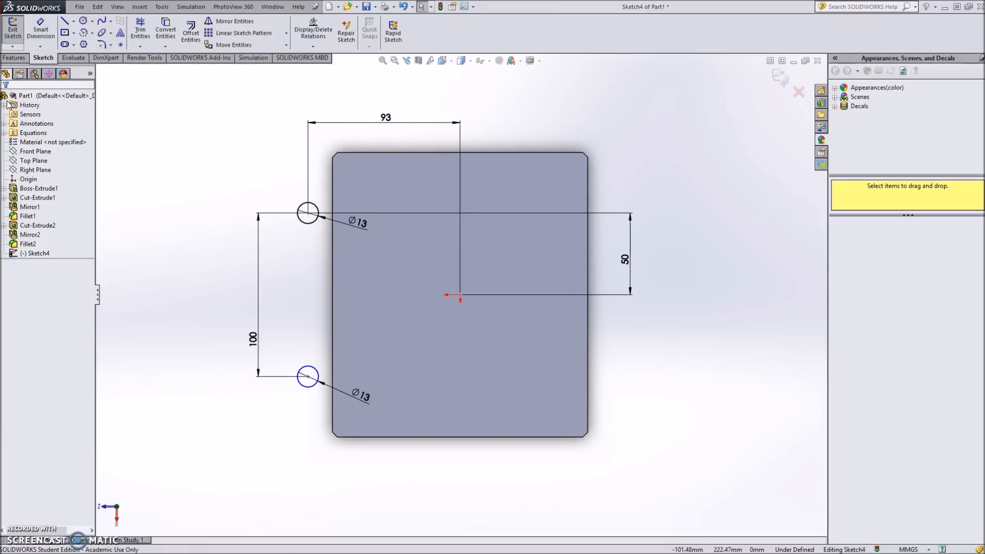
Sketch a circle of 15 mm radius concentric with the upper 13 mm circle.
{"action": "scroll", "coordinate": [308, 213], "scroll_direction": "up", "scroll_amount": 5}
{"action": "left_click_drag", "start_coordinate": [308, 213], "coordinate": [321, 191]}
{"action": "type", "text": "15"}
{"action": "key", "text": "Return"}
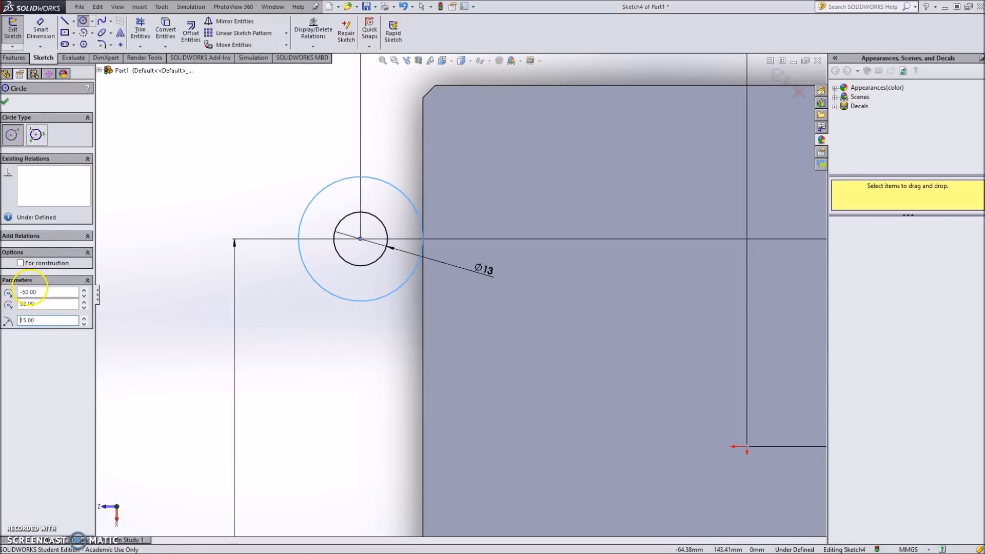
{"action": "left_click", "coordinate": [7, 101]}
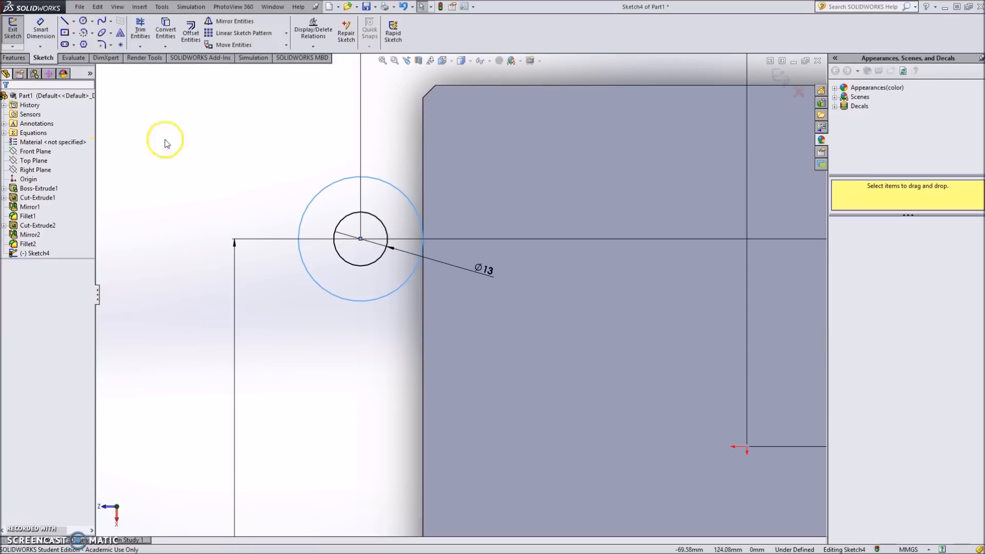
Sketch two 15 mm horizontal lines from the outer circle's top and bottom points, tangent to it, meeting the block's edge.
{"action": "left_click", "coordinate": [68, 23]}
{"action": "left_click", "coordinate": [361, 177]}
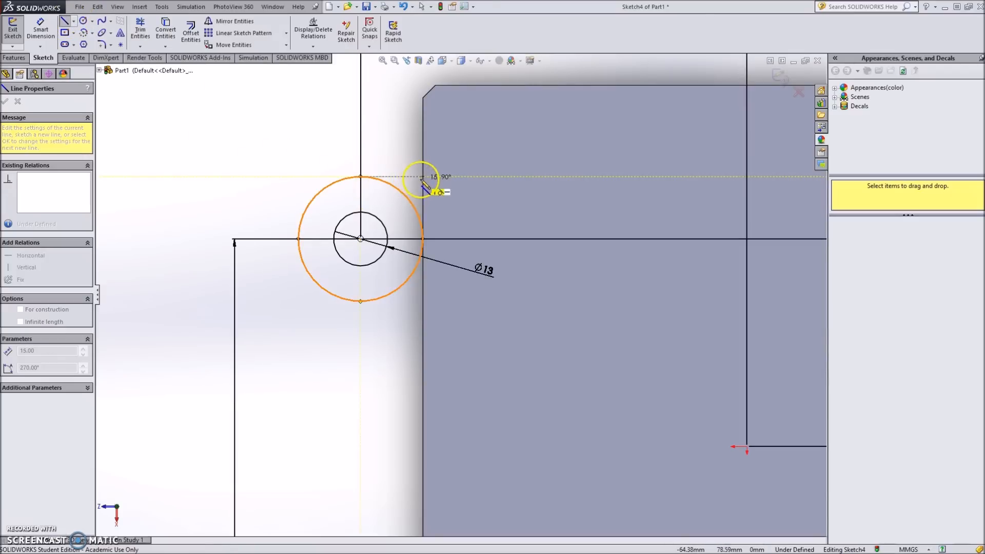
{"action": "left_click", "coordinate": [422, 176]}
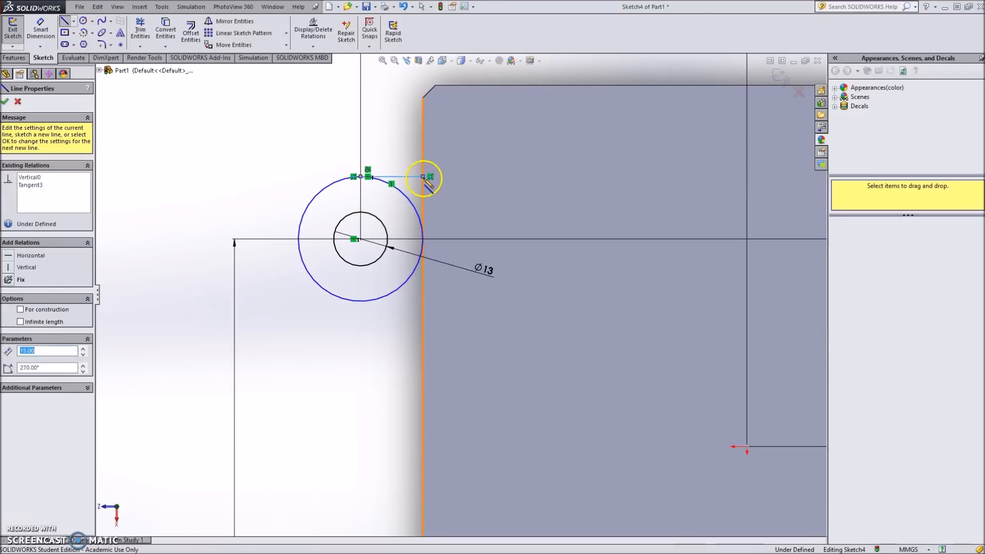
{"action": "left_click", "coordinate": [423, 302]}
{"action": "left_click", "coordinate": [361, 301]}
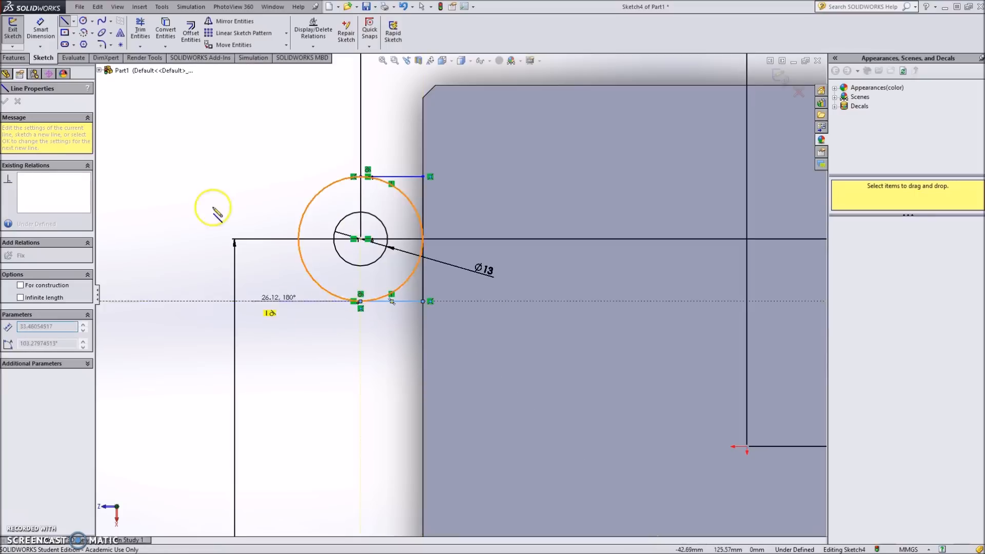
Trim the outer circle's half facing the block and sketch a vertical line along the block's edge, extending past both horizontal lines.
{"action": "left_click", "coordinate": [139, 34]}
{"action": "mouse_move", "coordinate": [431, 259]}
{"action": "left_mouse_down"}
{"action": "mouse_move", "coordinate": [396, 220]}
{"action": "mouse_move", "coordinate": [409, 197]}
{"action": "mouse_move", "coordinate": [414, 282]}
{"action": "mouse_move", "coordinate": [399, 265]}
{"action": "mouse_move", "coordinate": [416, 289]}
{"action": "left_mouse_up"}
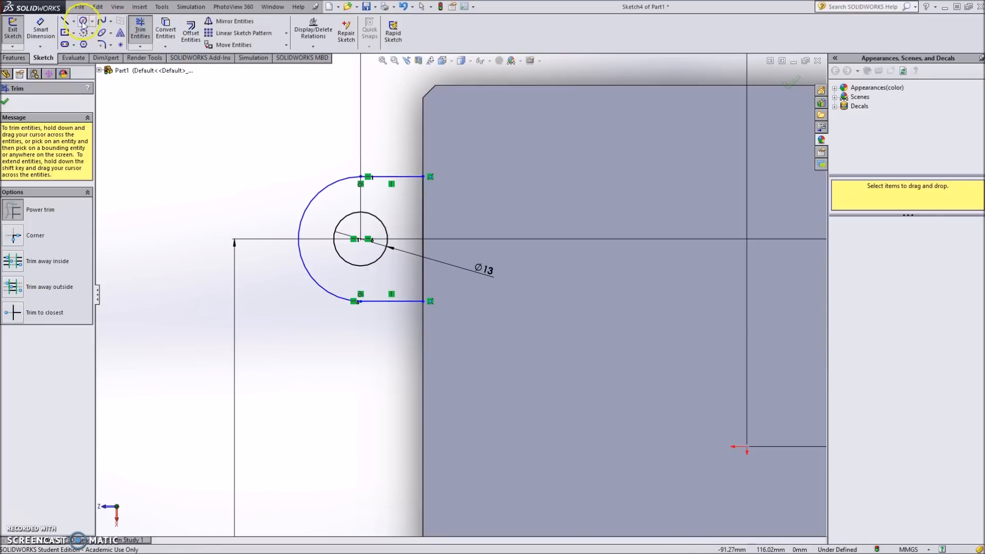
{"action": "left_click", "coordinate": [64, 21]}
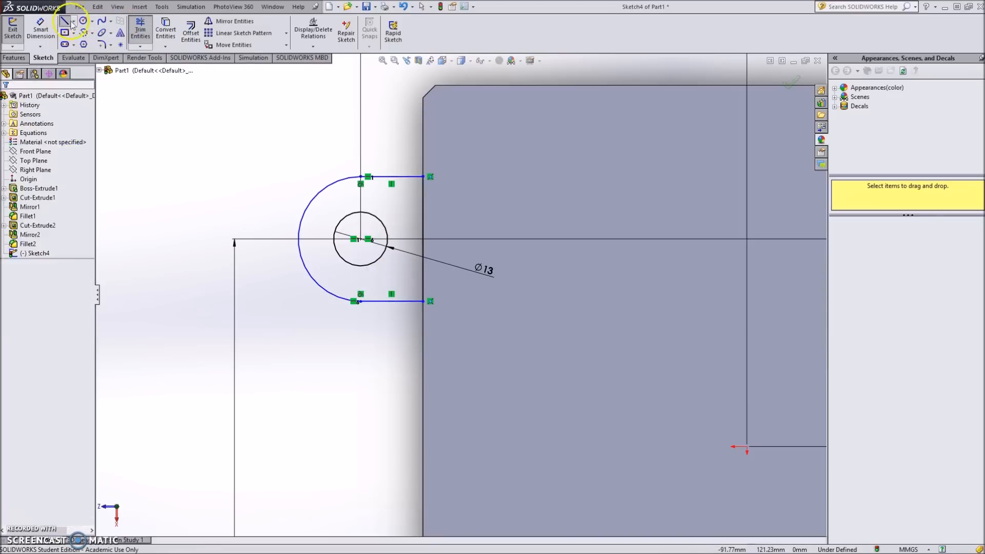
{"action": "mouse_move", "coordinate": [422, 112]}
{"action": "left_mouse_down"}
{"action": "mouse_move", "coordinate": [431, 342]}
{"action": "mouse_move", "coordinate": [423, 359]}
{"action": "left_mouse_up"}
{"action": "left_click", "coordinate": [140, 29]}
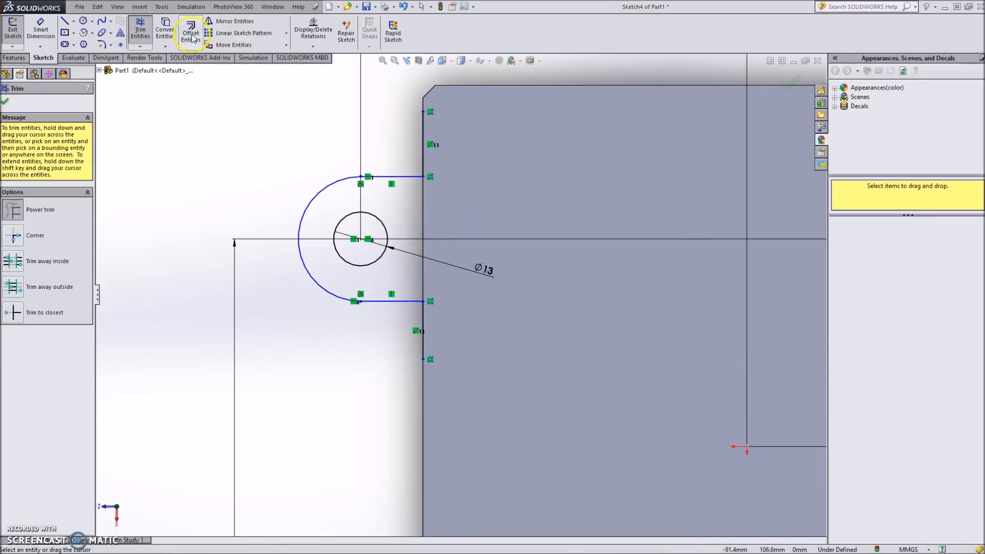
Fillet both corners where the lug meets the block's edge with a 9 mm radius and trim the leftover line ends.
{"action": "left_click", "coordinate": [102, 45]}
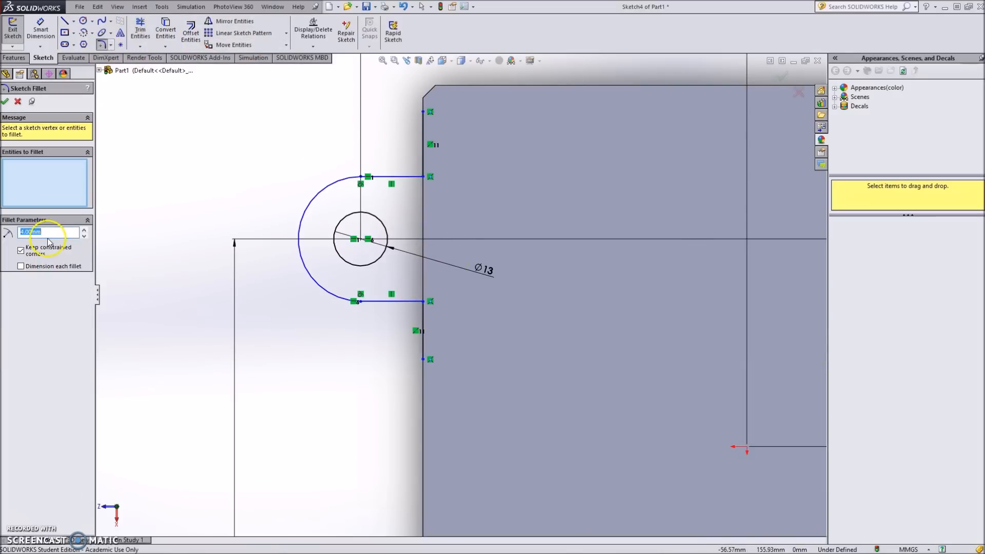
{"action": "left_click", "coordinate": [424, 177]}
{"action": "left_click", "coordinate": [424, 302]}
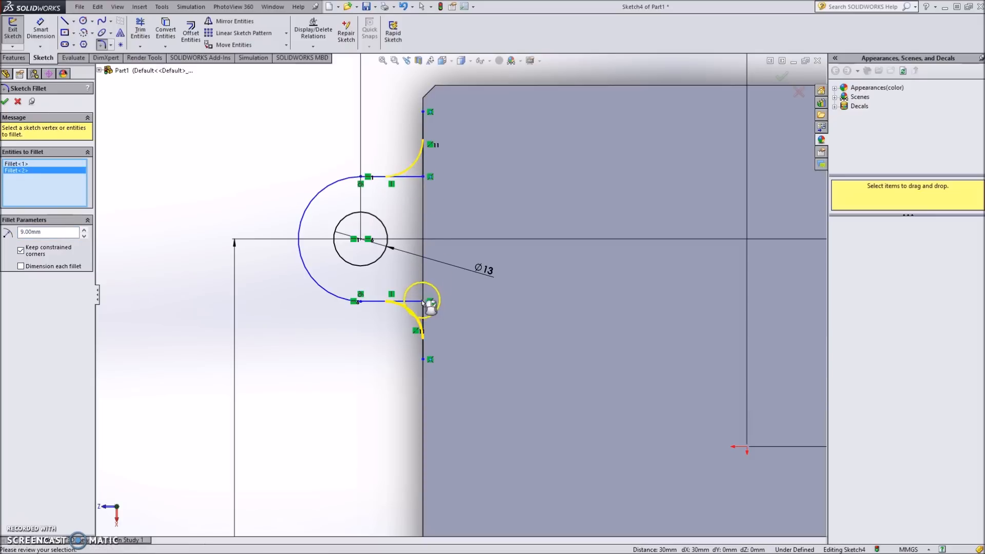
{"action": "left_click", "coordinate": [6, 103]}
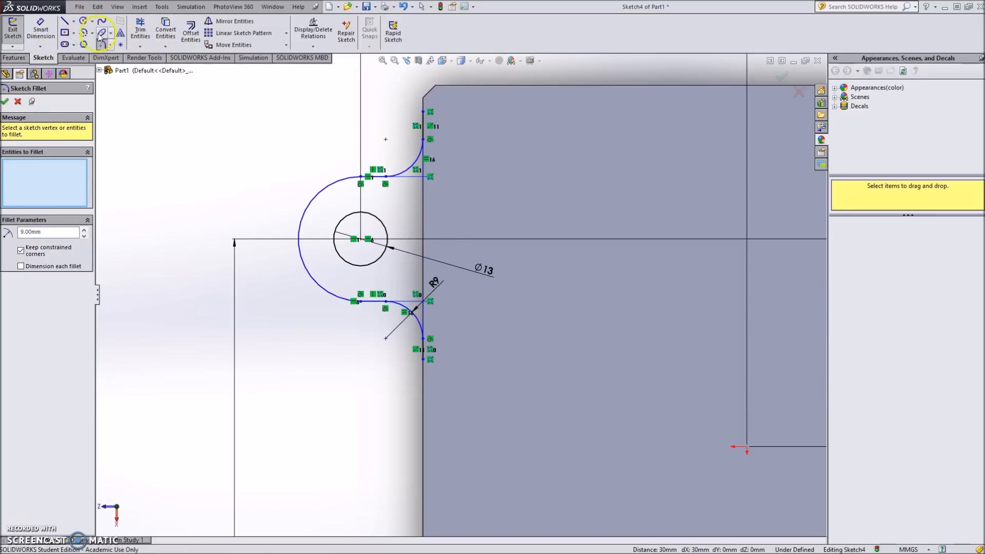
{"action": "left_click", "coordinate": [146, 37]}
{"action": "mouse_move", "coordinate": [352, 127]}
{"action": "left_mouse_down"}
{"action": "mouse_move", "coordinate": [395, 132]}
{"action": "mouse_move", "coordinate": [455, 293]}
{"action": "mouse_move", "coordinate": [446, 346]}
{"action": "left_mouse_up"}
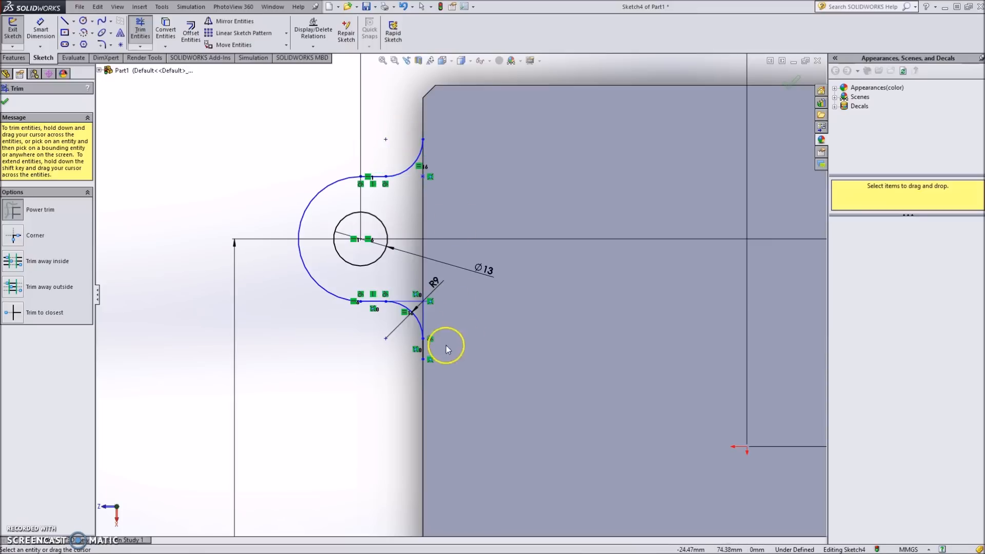
Close the lug profile with a 48 mm vertical line between the fillet ends and trim away the lower 13 mm circle.
{"action": "left_click", "coordinate": [64, 21]}
{"action": "mouse_move", "coordinate": [423, 139]}
{"action": "left_mouse_down"}
{"action": "mouse_move", "coordinate": [433, 334]}
{"action": "mouse_move", "coordinate": [423, 338]}
{"action": "left_mouse_up"}
{"action": "scroll", "coordinate": [429, 275], "scroll_direction": "up", "scroll_amount": 4}
{"action": "scroll", "coordinate": [495, 345], "scroll_direction": "down", "scroll_amount": 1}
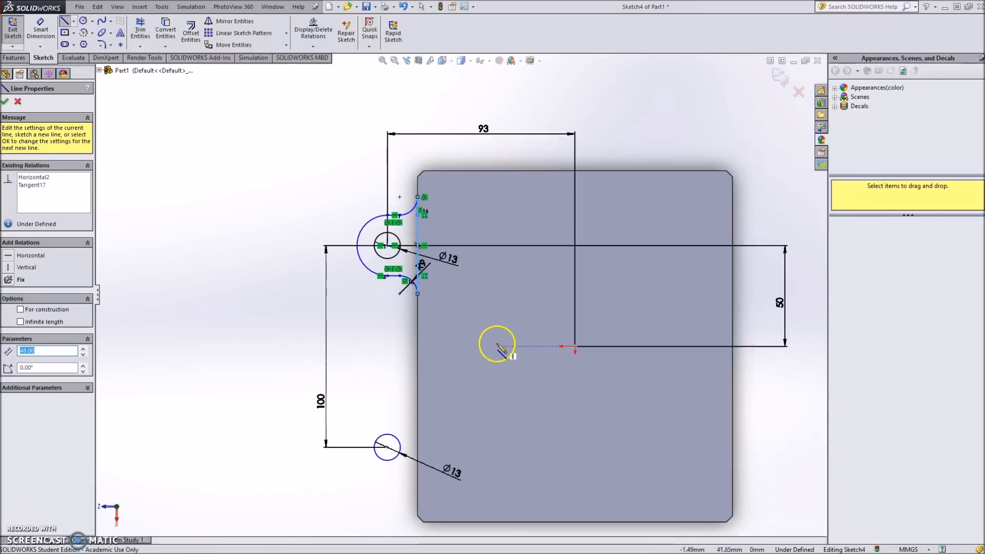
{"action": "left_click", "coordinate": [5, 103]}
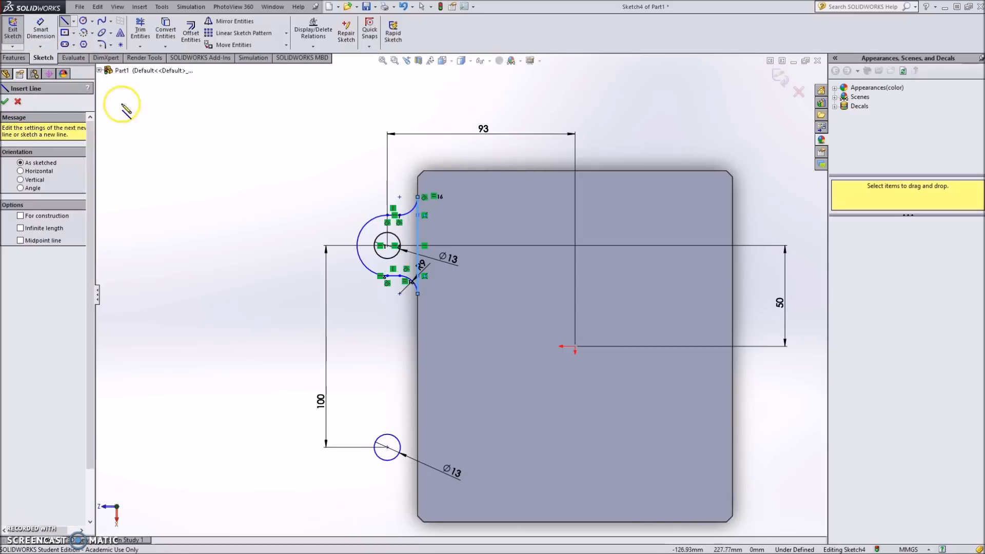
{"action": "left_click", "coordinate": [143, 29]}
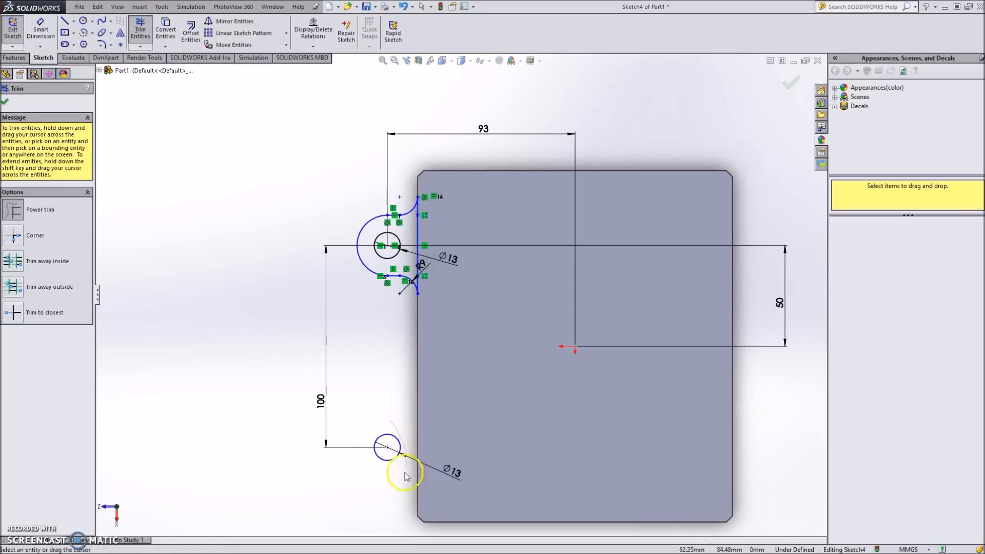
{"action": "left_click_drag", "start_coordinate": [391, 460], "coordinate": [392, 423]}
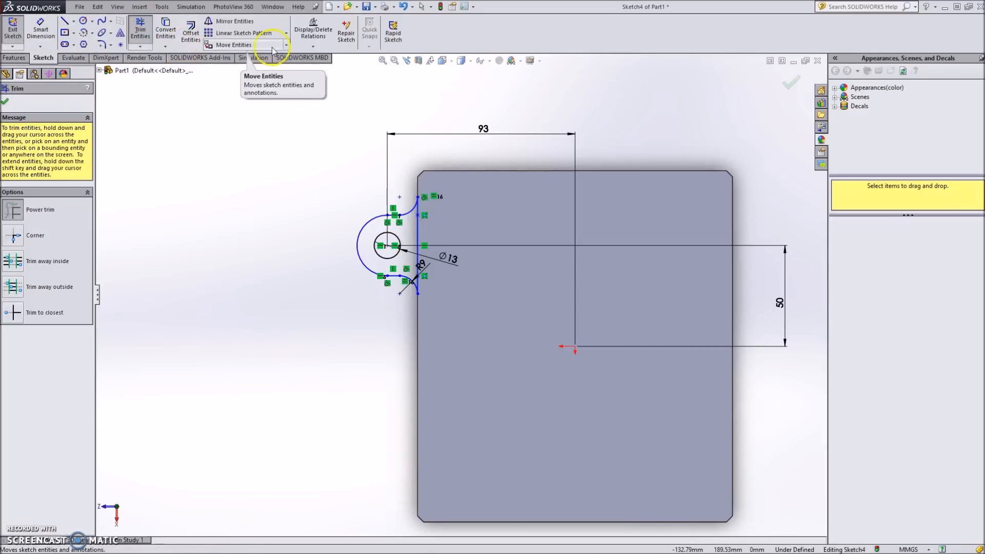
{"action": "left_click", "coordinate": [74, 21]}
{"action": "left_click", "coordinate": [90, 37]}
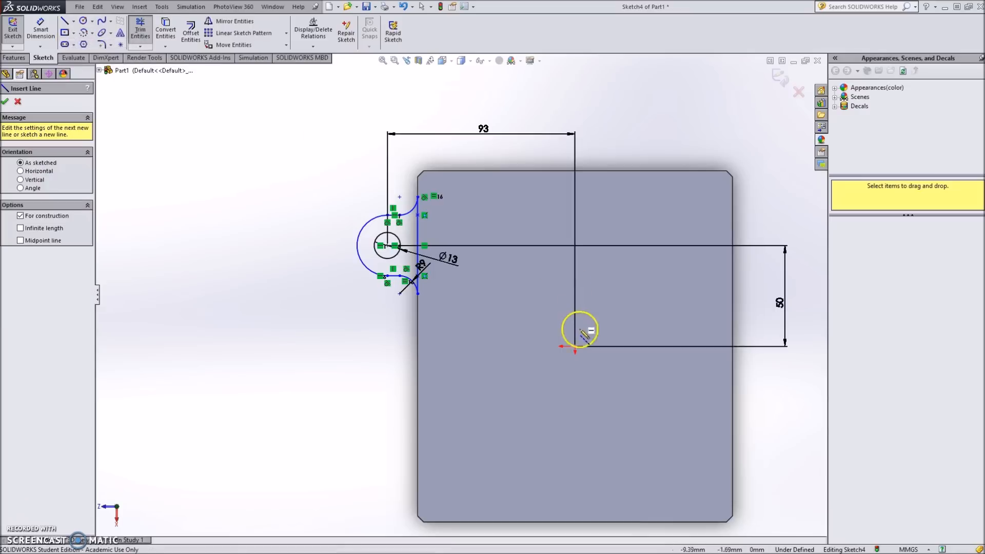
{"action": "left_click", "coordinate": [575, 346]}
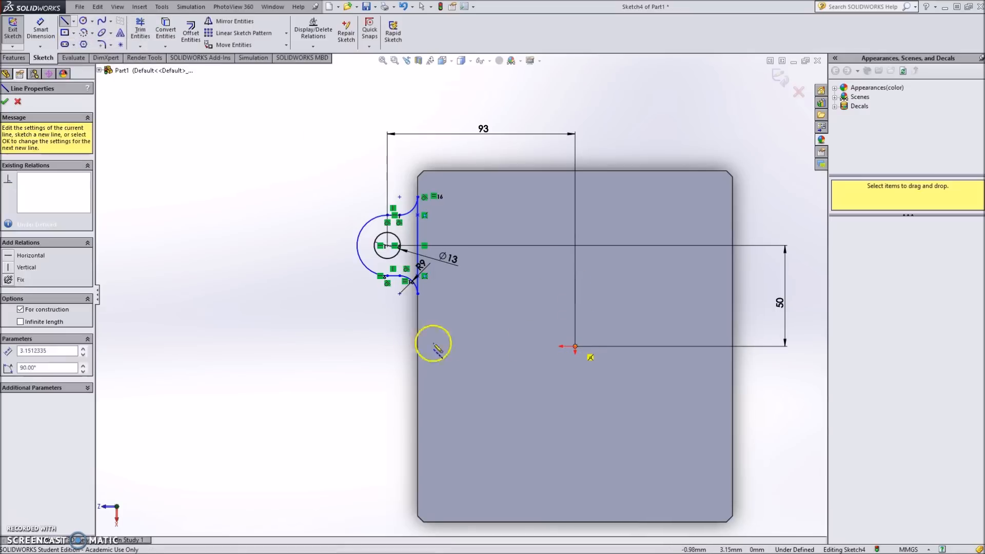
{"action": "left_click", "coordinate": [366, 342]}
{"action": "key", "text": "ctrl+z"}
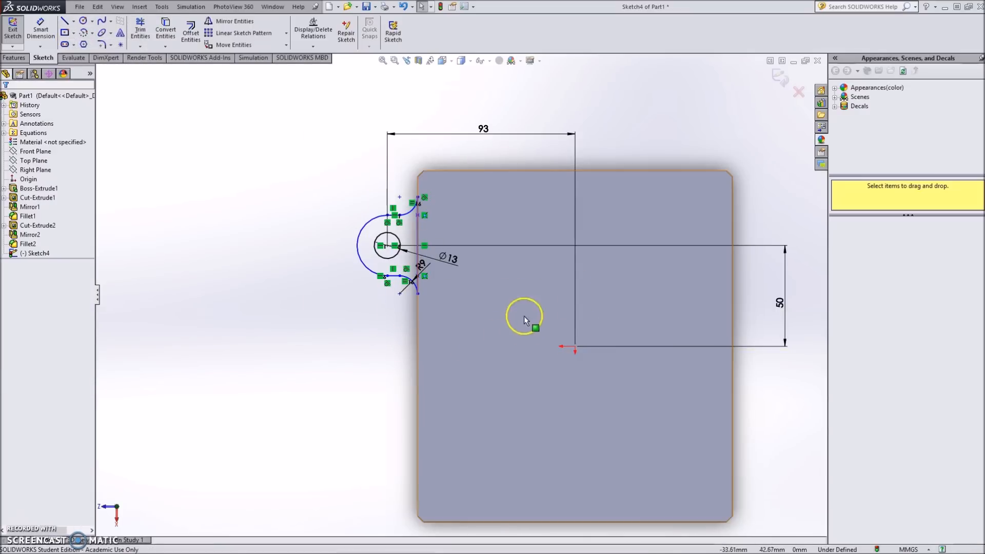
Sketch a horizontal centerline from the origin out past the block's edge on the lug side.
{"action": "left_click", "coordinate": [74, 21]}
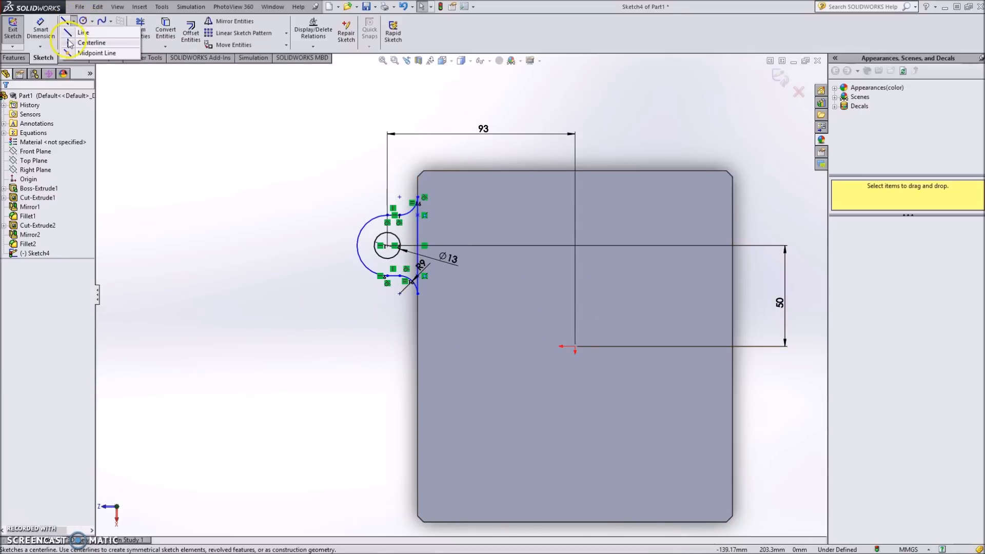
{"action": "left_click", "coordinate": [89, 37]}
{"action": "left_click", "coordinate": [575, 346]}
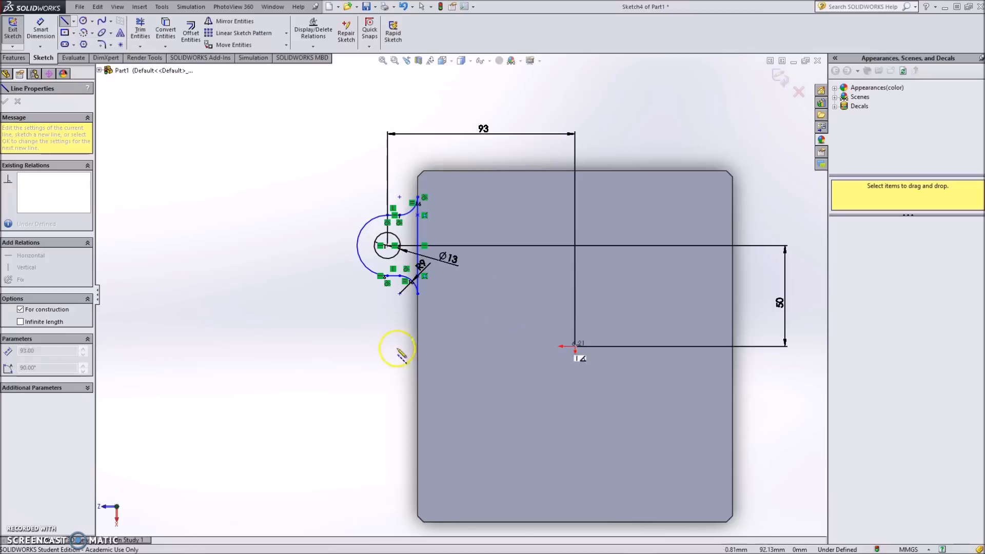
{"action": "left_click", "coordinate": [352, 346]}
{"action": "right_click", "coordinate": [342, 340]}
{"action": "left_click", "coordinate": [343, 340]}
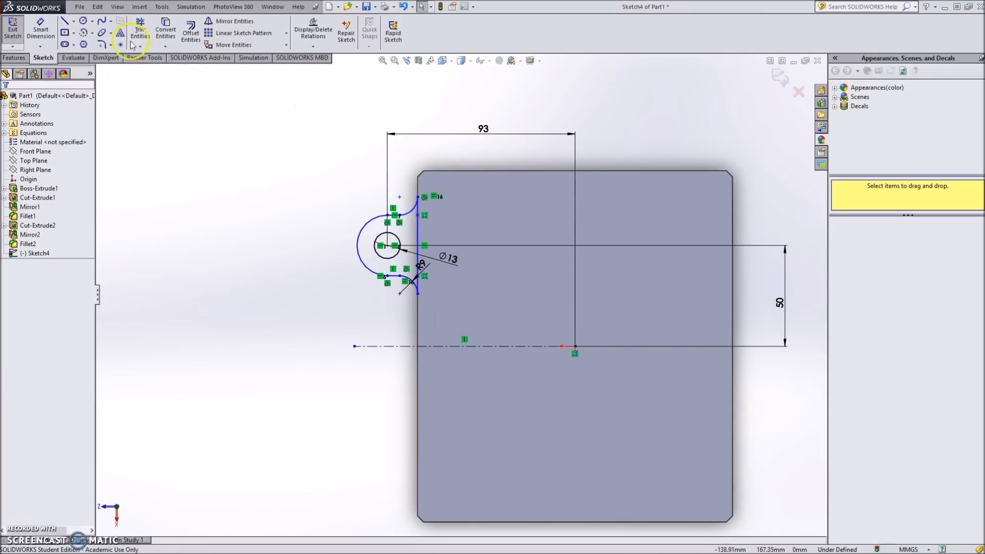
Mirror the complete lug profile with its hole about the horizontal centerline and exit the sketch.
{"action": "left_click", "coordinate": [234, 21]}
{"action": "left_click_drag", "start_coordinate": [315, 159], "coordinate": [468, 303]}
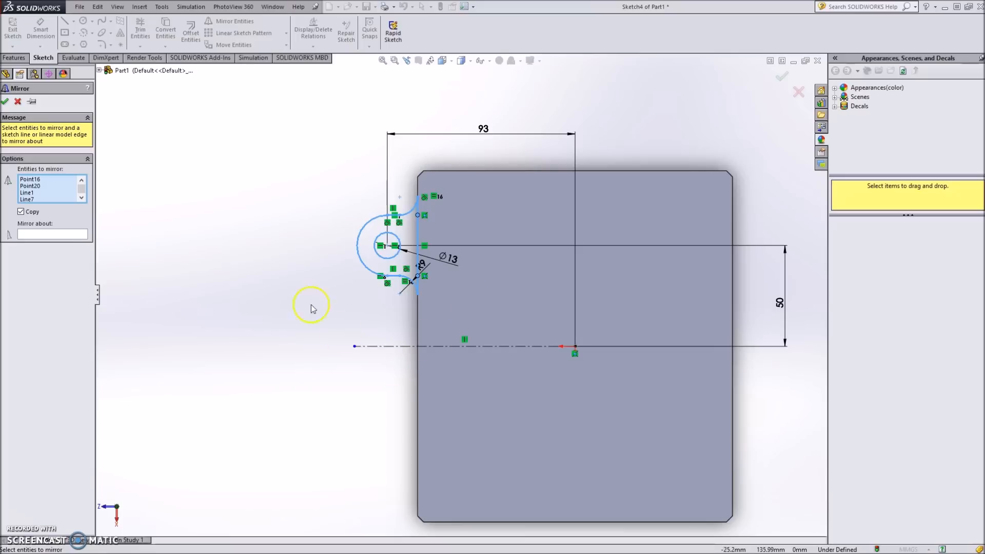
{"action": "left_click", "coordinate": [82, 237]}
{"action": "left_click", "coordinate": [396, 346]}
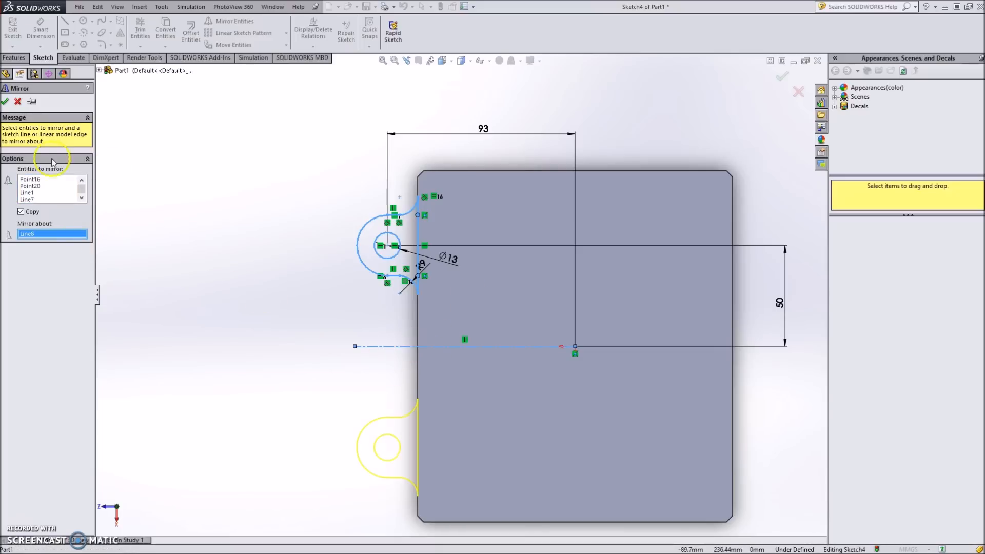
{"action": "left_click", "coordinate": [4, 101]}
{"action": "left_click", "coordinate": [14, 36]}
Check the lug thickness in the PDF drawing and extrude both lug profiles to a blind depth of 15 mm.
{"action": "mouse_move", "coordinate": [315, 334]}
{"action": "middle_mouse_down"}
{"action": "mouse_move", "coordinate": [385, 356]}
{"action": "mouse_move", "coordinate": [431, 322]}
{"action": "middle_mouse_up"}
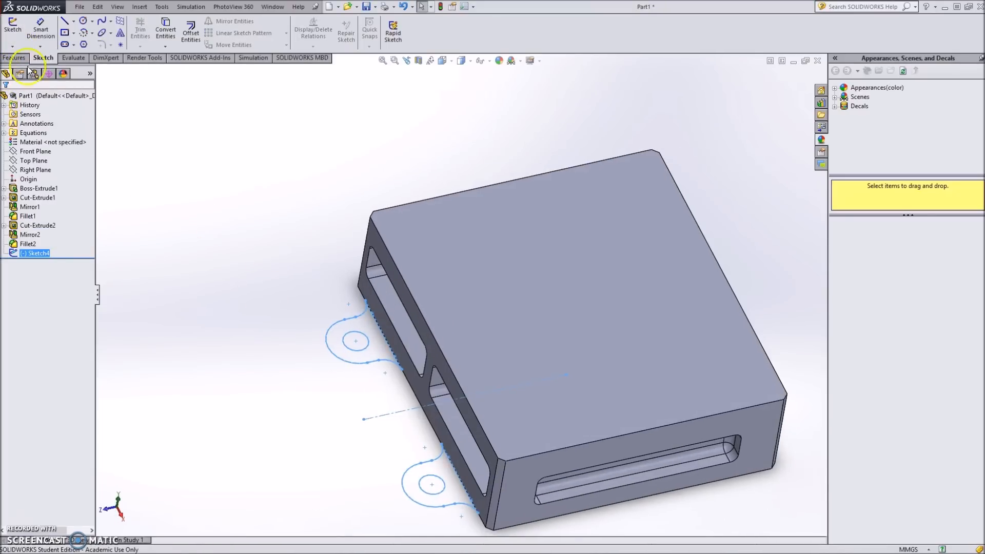
{"action": "left_click", "coordinate": [15, 57]}
{"action": "left_click", "coordinate": [17, 31]}
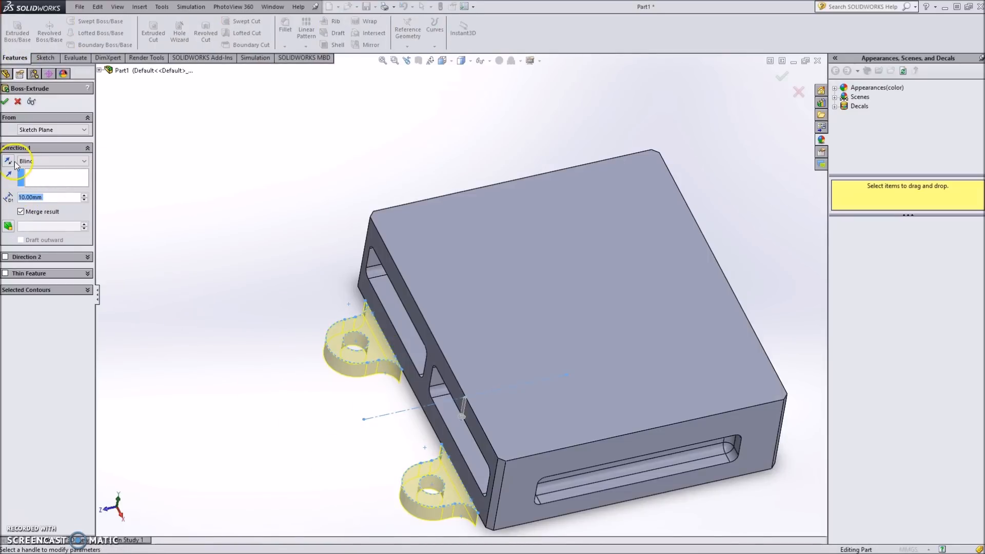
{"action": "middle_click_drag", "start_coordinate": [160, 279], "coordinate": [267, 285]}
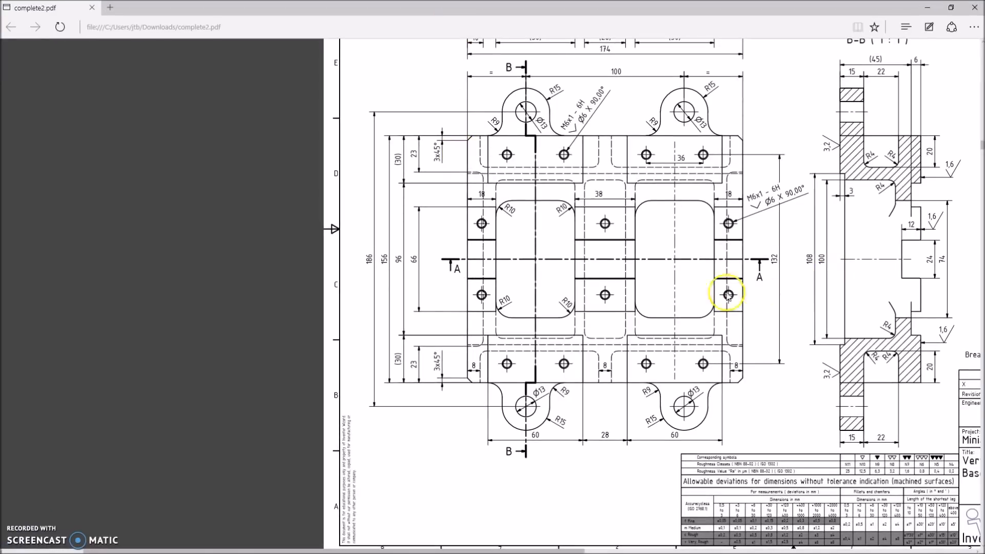
{"action": "scroll", "coordinate": [691, 274], "scroll_direction": "right", "scroll_amount": 10}
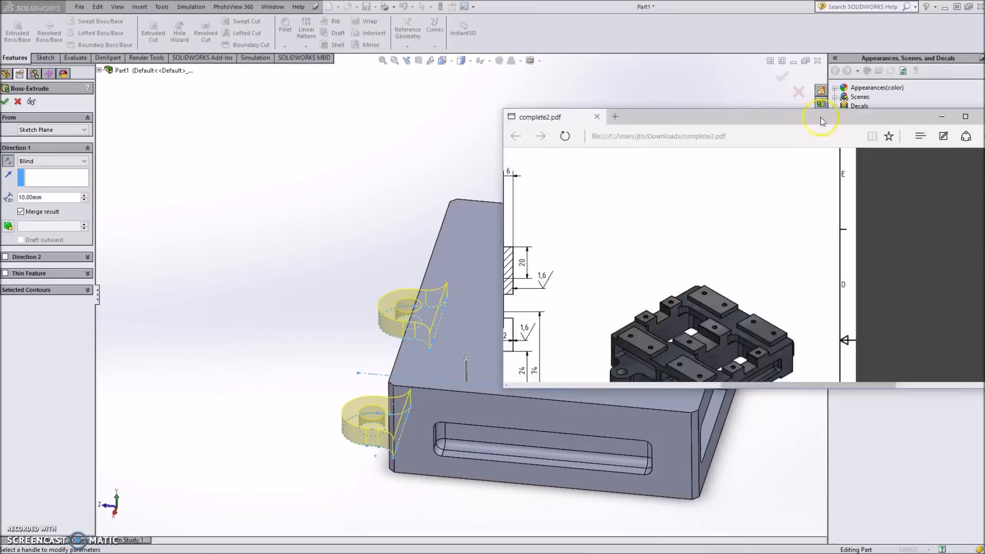
{"action": "left_click", "coordinate": [975, 7]}
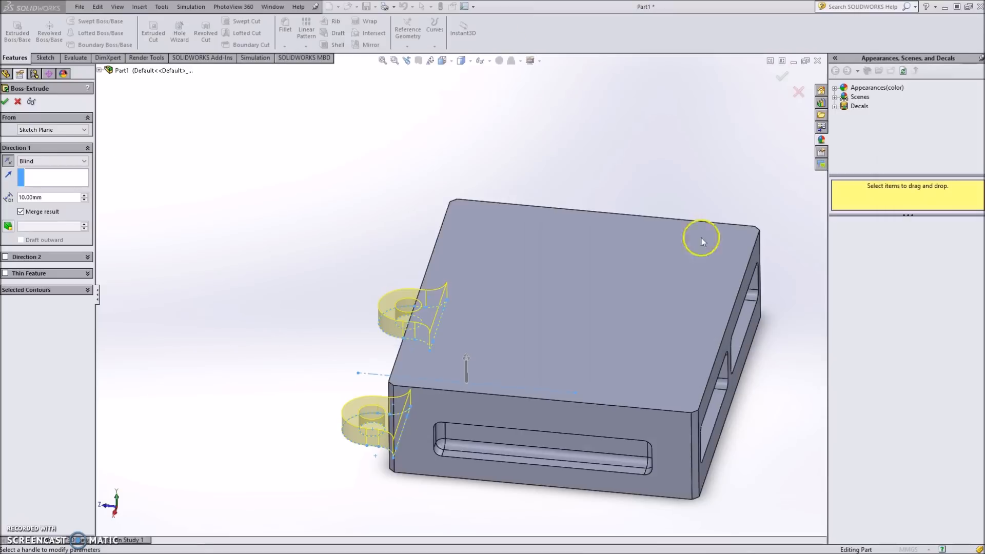
{"action": "left_click", "coordinate": [74, 195]}
{"action": "type", "text": "15"}
{"action": "key", "text": "Return"}
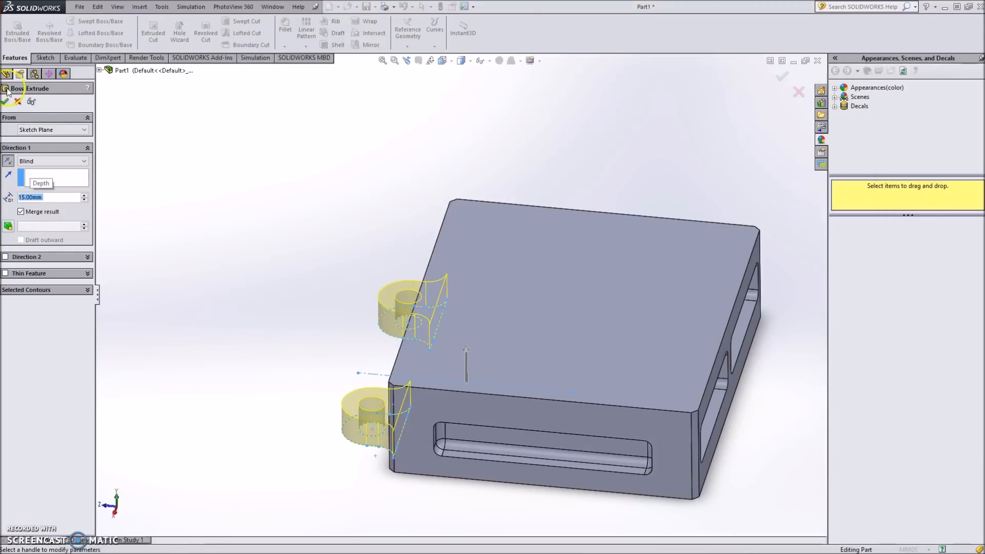
{"action": "mouse_move", "coordinate": [319, 391]}
{"action": "middle_mouse_down"}
{"action": "mouse_move", "coordinate": [313, 404]}
{"action": "mouse_move", "coordinate": [341, 369]}
{"action": "middle_mouse_up"}
{"action": "left_click", "coordinate": [322, 371]}
{"action": "middle_click_drag", "start_coordinate": [333, 323], "coordinate": [325, 355]}
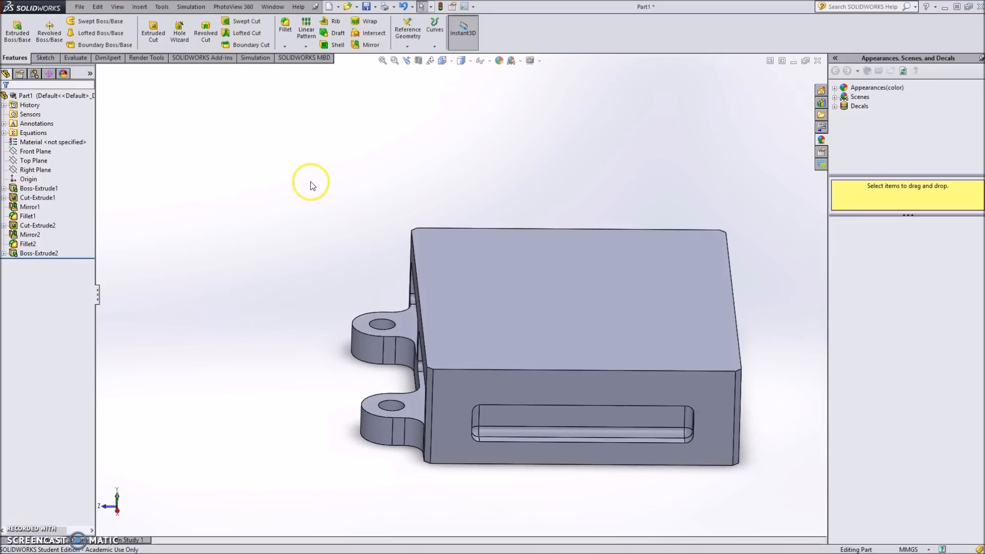
Mirror the extruded lugs about the Front Plane onto the block's opposite side.
{"action": "left_click", "coordinate": [35, 152]}
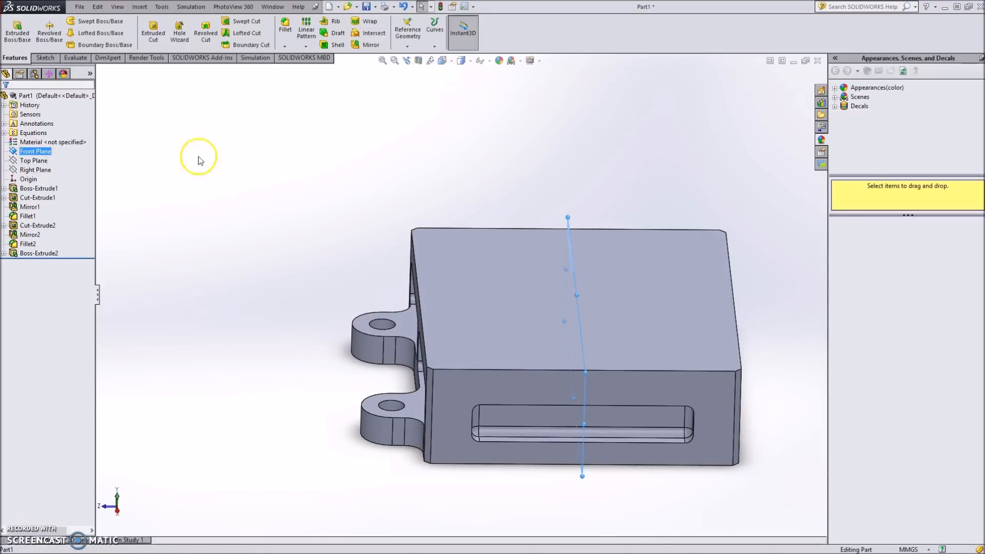
{"action": "left_click", "coordinate": [371, 48]}
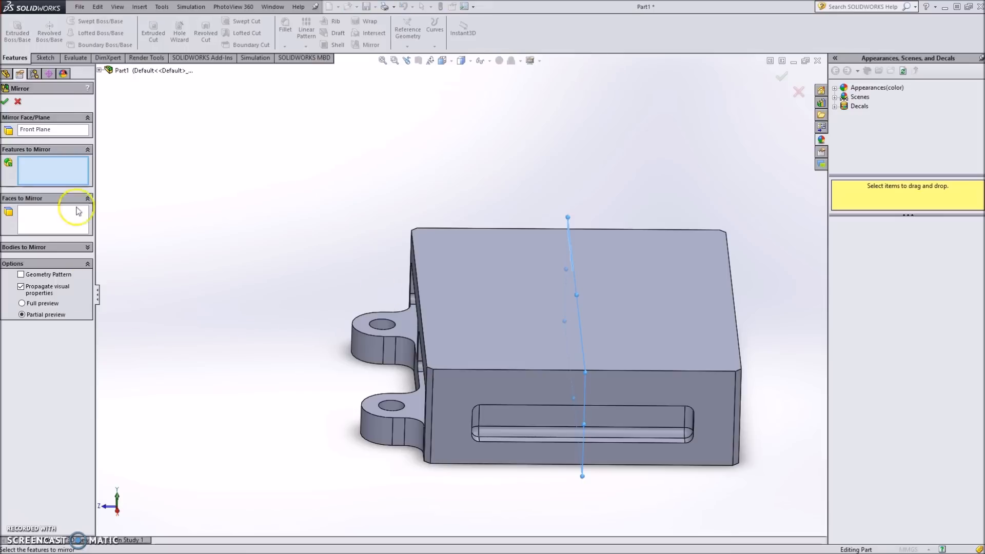
{"action": "left_click", "coordinate": [99, 70]}
{"action": "left_click", "coordinate": [143, 228]}
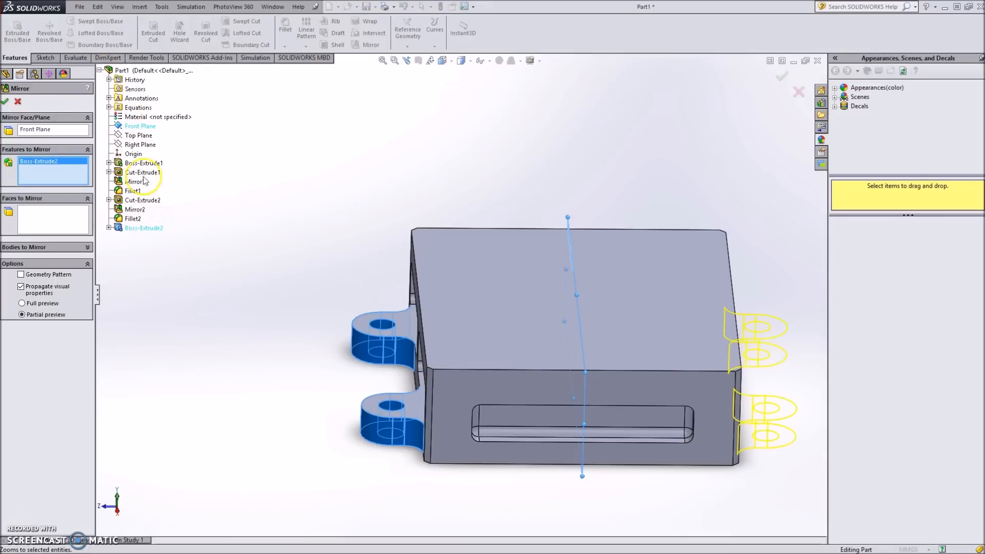
{"action": "left_click", "coordinate": [6, 101]}
Compare the model with complete2.pdf, examining the Base's top pads and openings in the plan, section and isometric views.
{"action": "middle_click_drag", "start_coordinate": [236, 402], "coordinate": [608, 326]}
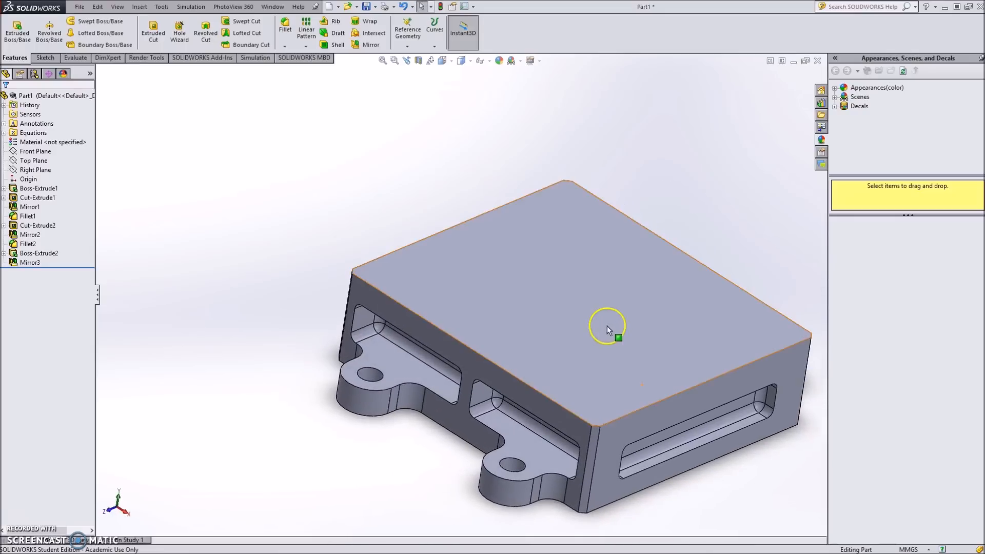
{"action": "scroll", "coordinate": [608, 323], "scroll_direction": "up", "scroll_amount": 2}
{"action": "scroll", "coordinate": [489, 328], "scroll_direction": "down", "scroll_amount": 3}
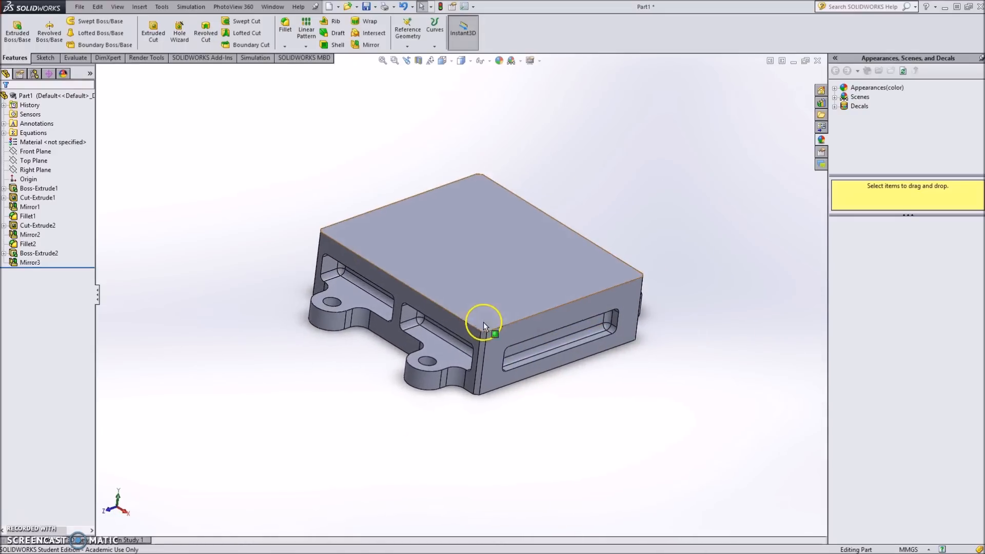
{"action": "key", "text": "alt+Tab"}
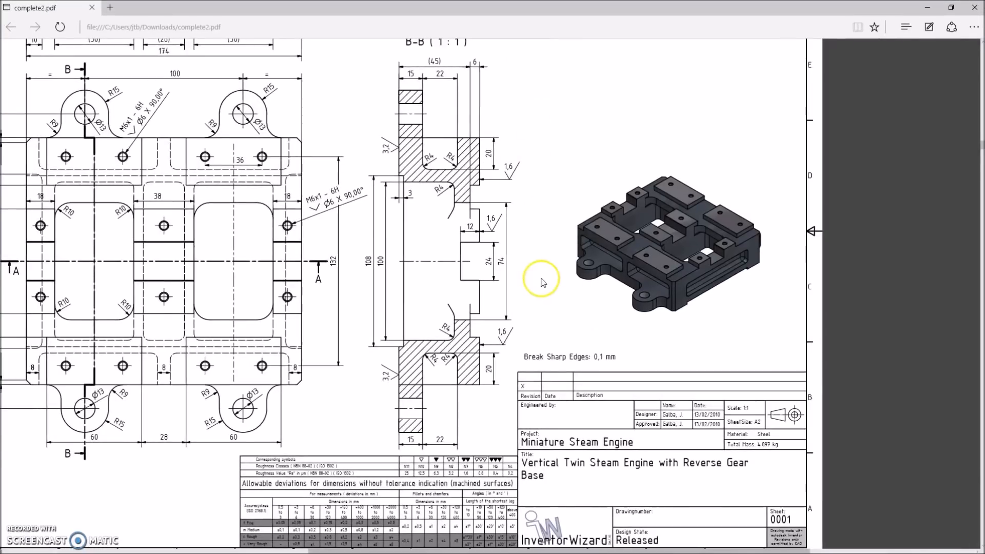
{"action": "scroll", "coordinate": [513, 270], "scroll_direction": "up", "scroll_amount": 3}
{"action": "scroll", "coordinate": [501, 266], "scroll_direction": "down", "scroll_amount": 5}
{"action": "scroll", "coordinate": [558, 278], "scroll_direction": "up", "scroll_amount": 1}
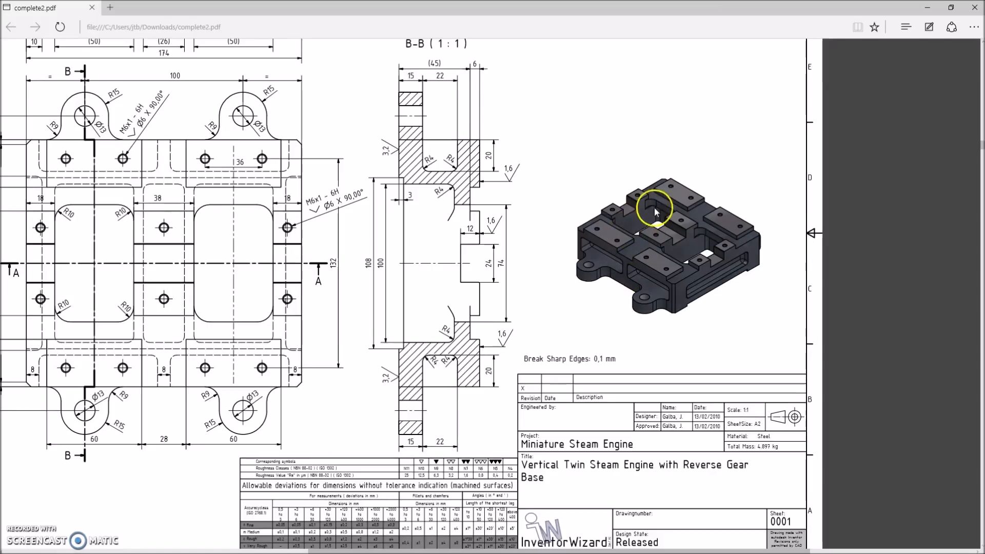
{"action": "left_click_drag", "start_coordinate": [593, 13], "coordinate": [984, 2]}
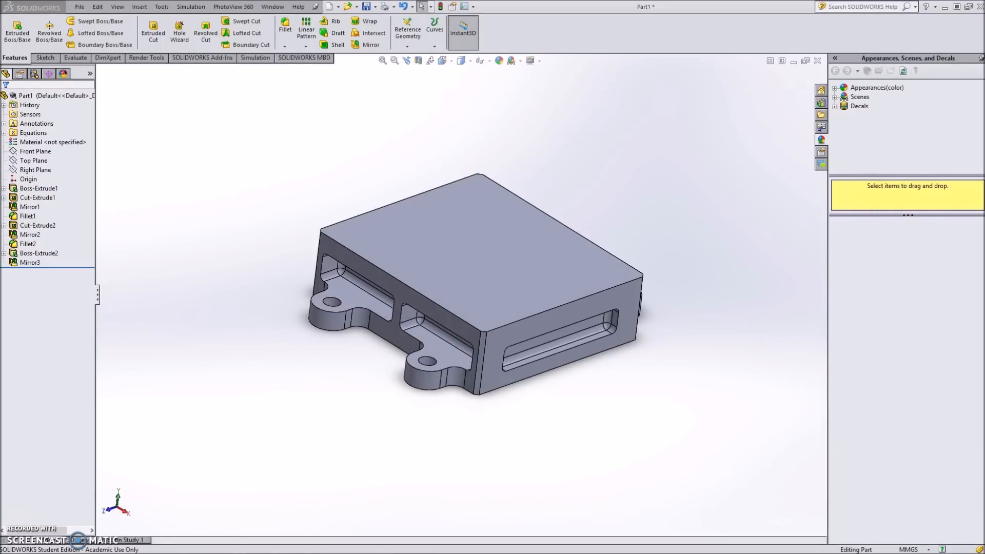
{"action": "left_click_drag", "start_coordinate": [984, 10], "coordinate": [390, 2]}
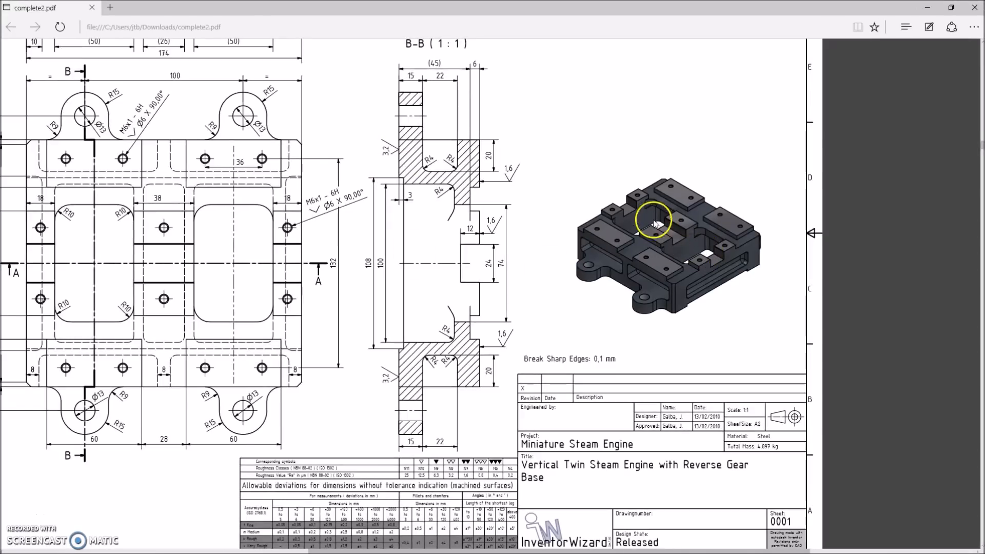
Examine the top openings in complete2.pdf, comparing their dimensions in the plan view, sections A-A and B-B and the isometric view.
{"action": "scroll", "coordinate": [664, 243], "scroll_direction": "up", "scroll_amount": 3}
{"action": "scroll", "coordinate": [653, 266], "scroll_direction": "down", "scroll_amount": 3}
{"action": "scroll", "coordinate": [654, 267], "scroll_direction": "up", "scroll_amount": 2, "text": "ctrl"}
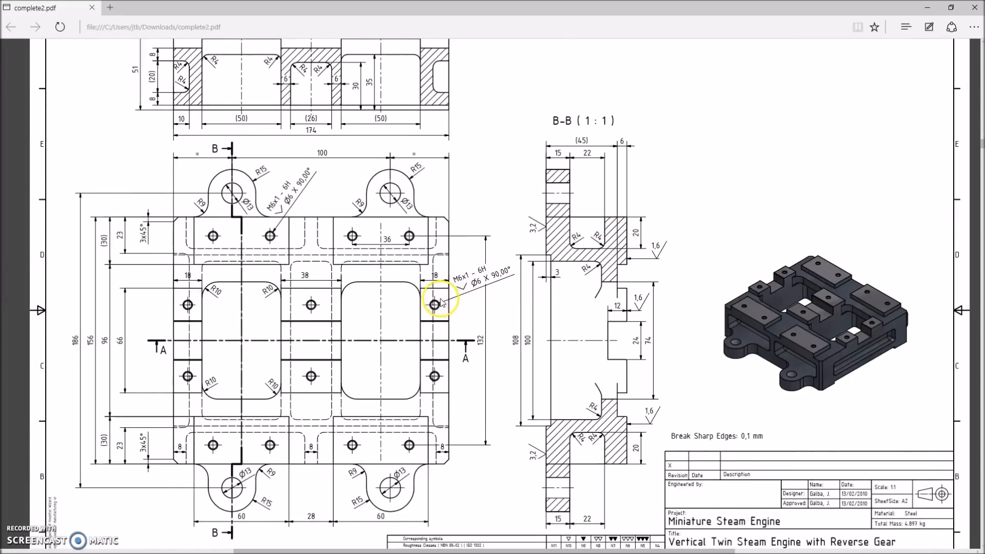
{"action": "scroll", "coordinate": [442, 302], "scroll_direction": "up", "scroll_amount": 2}
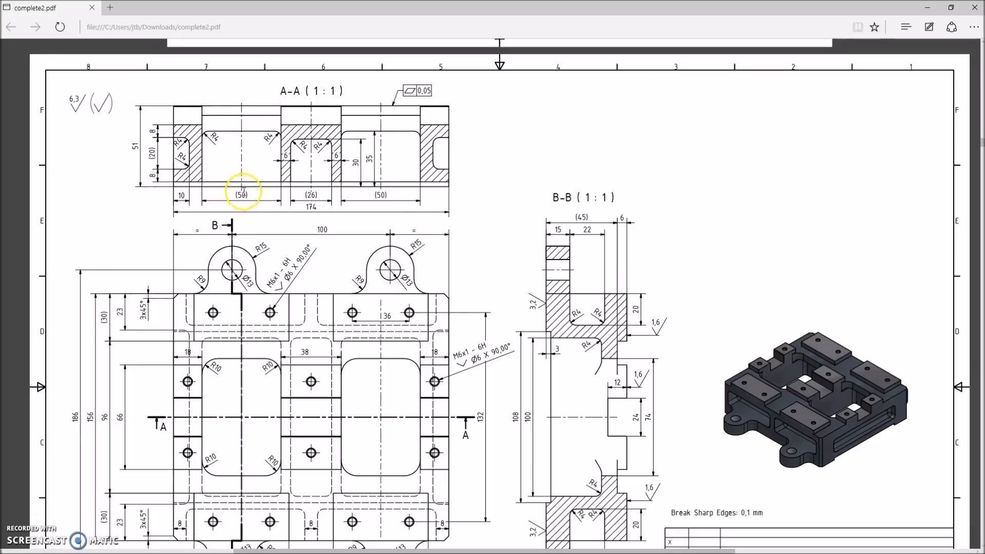
{"action": "scroll", "coordinate": [380, 194], "scroll_direction": "down", "scroll_amount": 3}
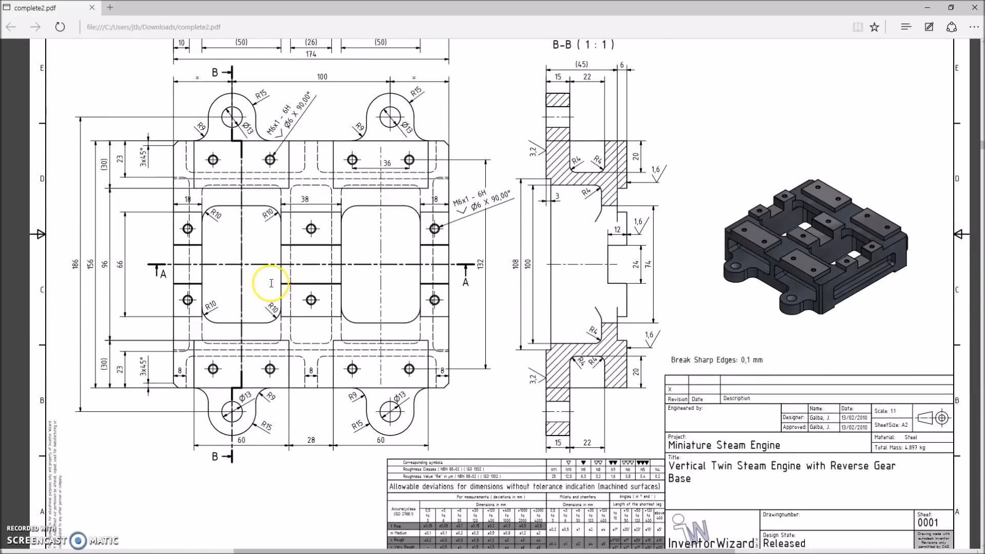
{"action": "scroll", "coordinate": [271, 283], "scroll_direction": "up", "scroll_amount": 2}
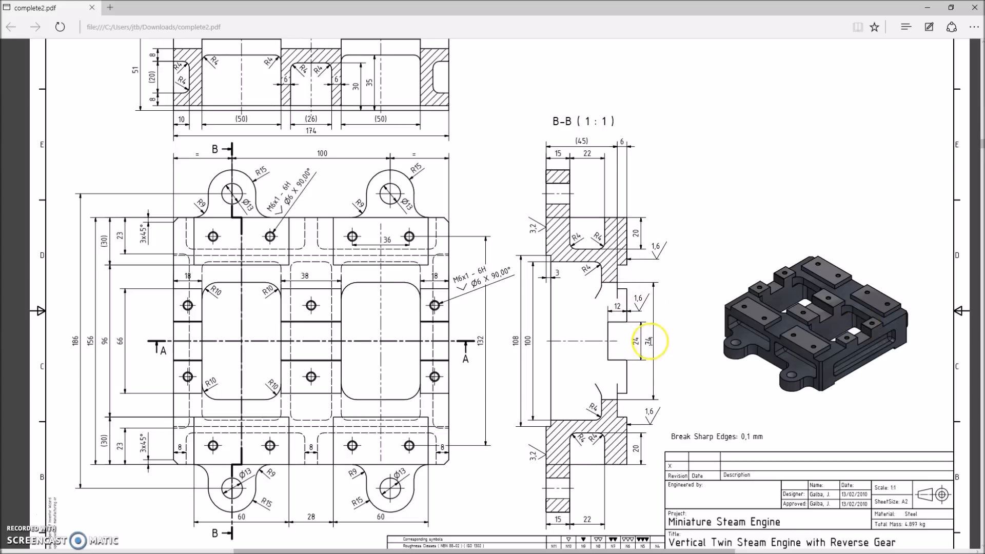
{"action": "left_click_drag", "start_coordinate": [649, 341], "coordinate": [640, 340]}
{"action": "left_click", "coordinate": [677, 359]}
{"action": "scroll", "coordinate": [300, 208], "scroll_direction": "up", "scroll_amount": 3}
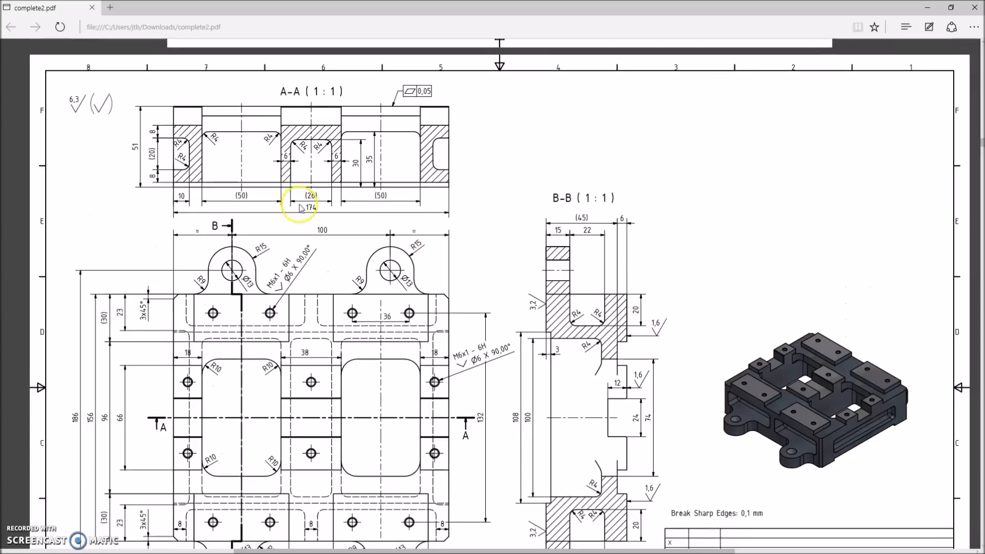
{"action": "scroll", "coordinate": [549, 347], "scroll_direction": "down", "scroll_amount": 3}
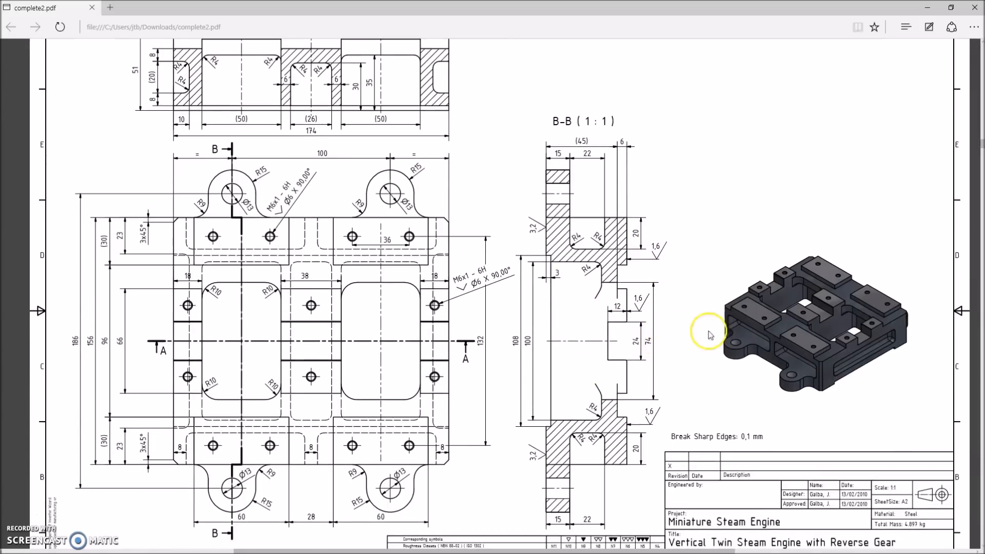
{"action": "scroll", "coordinate": [539, 308], "scroll_direction": "up", "scroll_amount": 5}
{"action": "scroll", "coordinate": [462, 275], "scroll_direction": "down", "scroll_amount": 5}
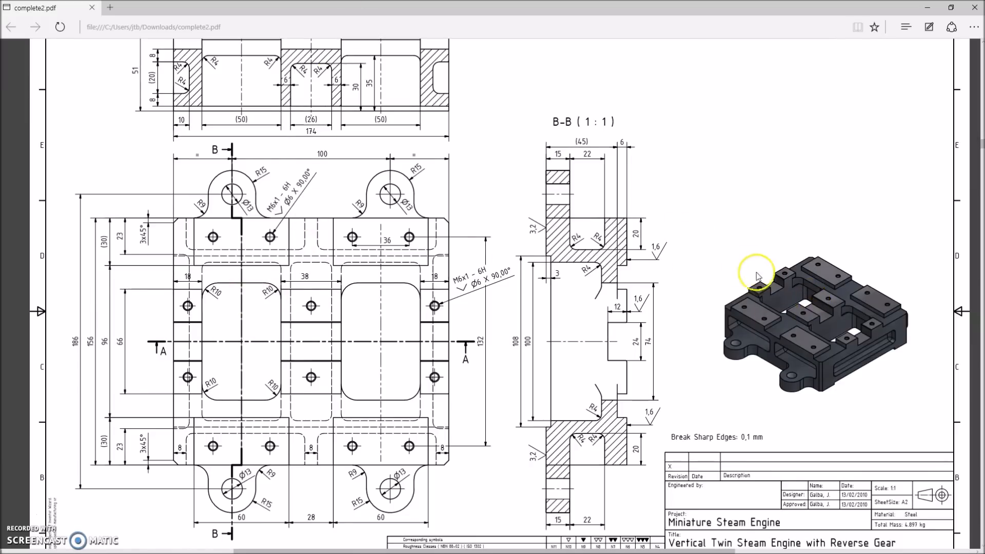
Switch to SOLIDWORKS and sketch a center rectangle about 91 by 46 mm on the block's top face, above the origin.
{"action": "left_click_drag", "start_coordinate": [530, 5], "coordinate": [984, 186]}
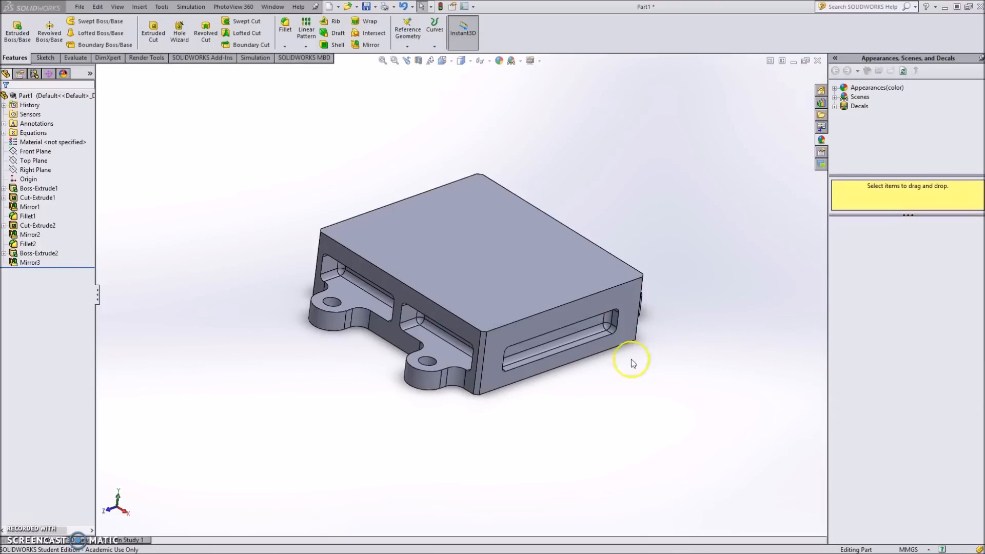
{"action": "left_click", "coordinate": [45, 57]}
{"action": "left_click", "coordinate": [13, 28]}
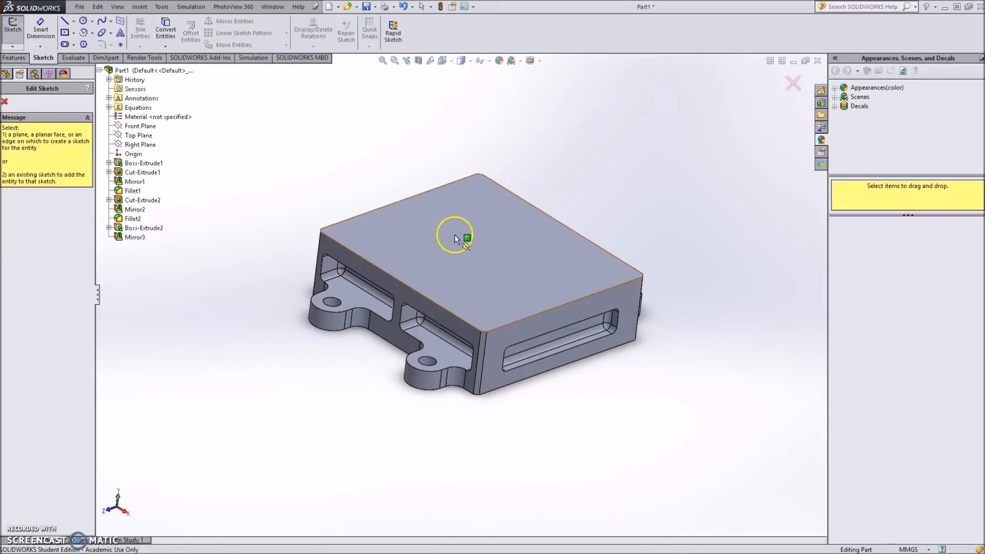
{"action": "left_click", "coordinate": [436, 225]}
{"action": "left_click", "coordinate": [456, 61]}
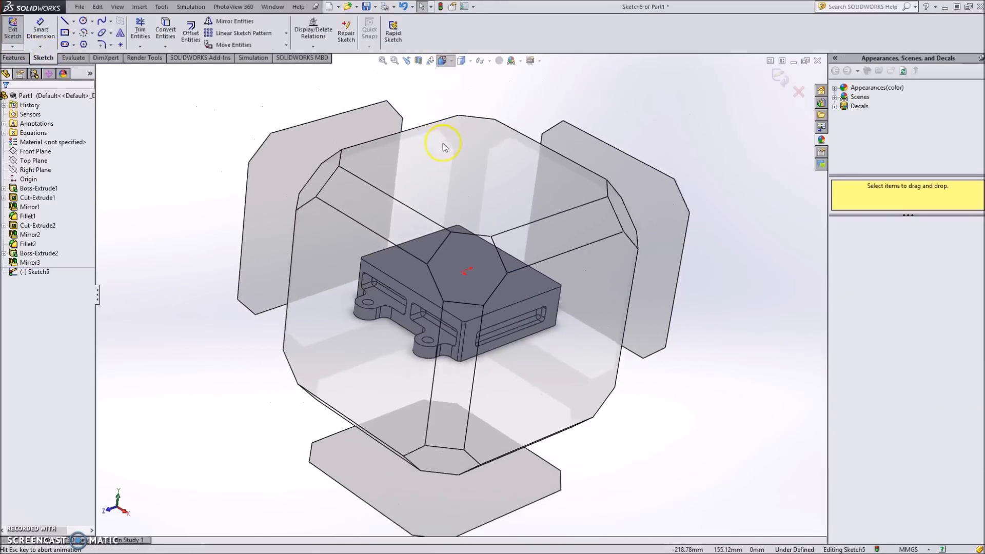
{"action": "mouse_move", "coordinate": [441, 174]}
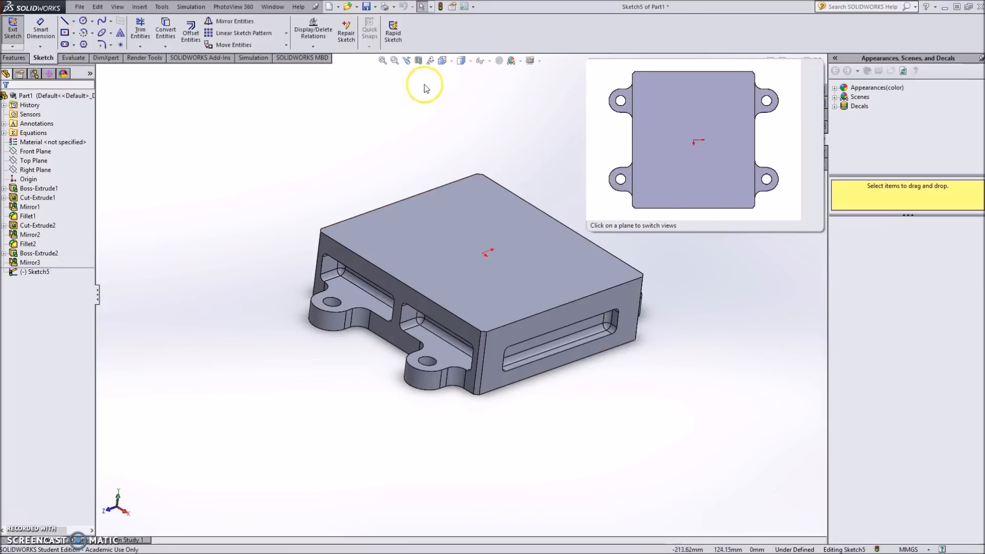
{"action": "left_click", "coordinate": [447, 62]}
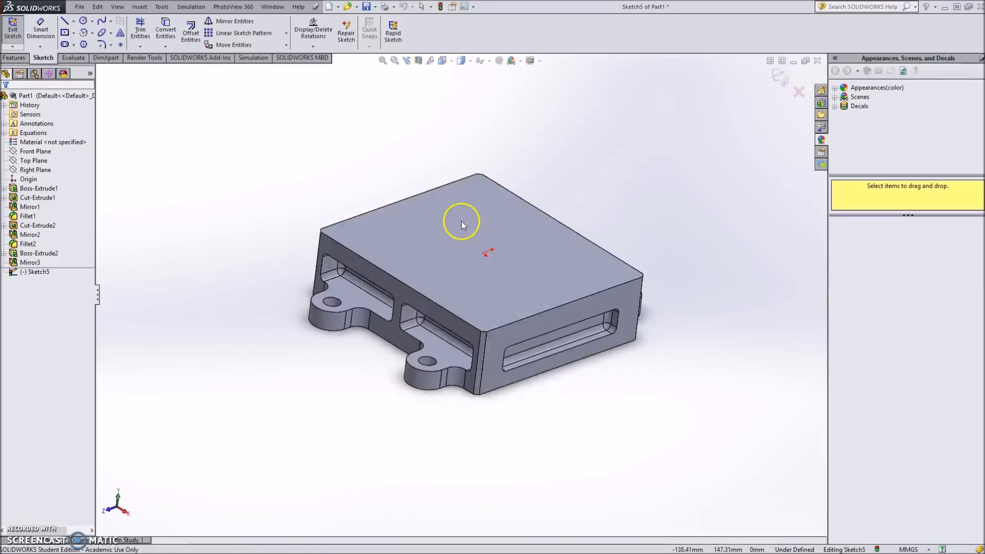
{"action": "left_click", "coordinate": [64, 33]}
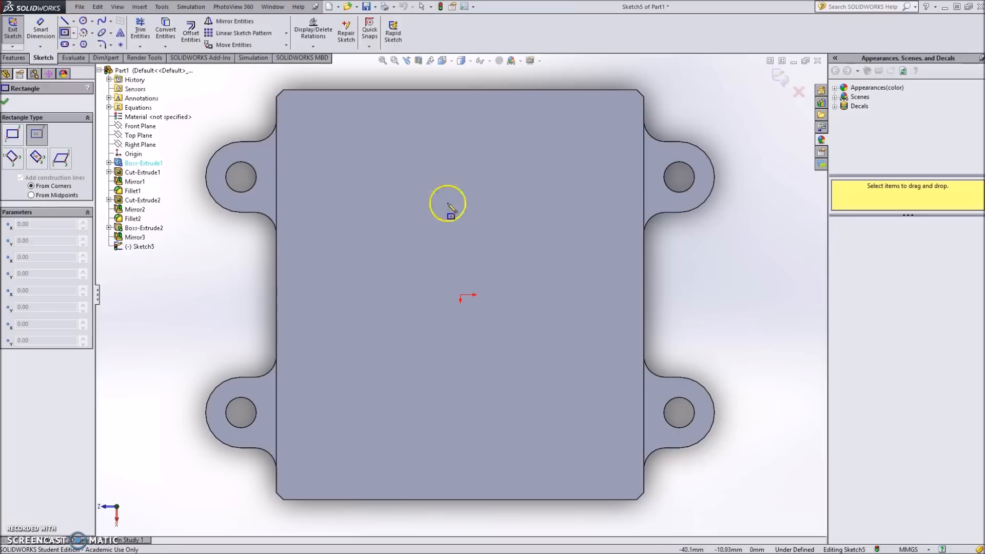
{"action": "left_click", "coordinate": [460, 198]}
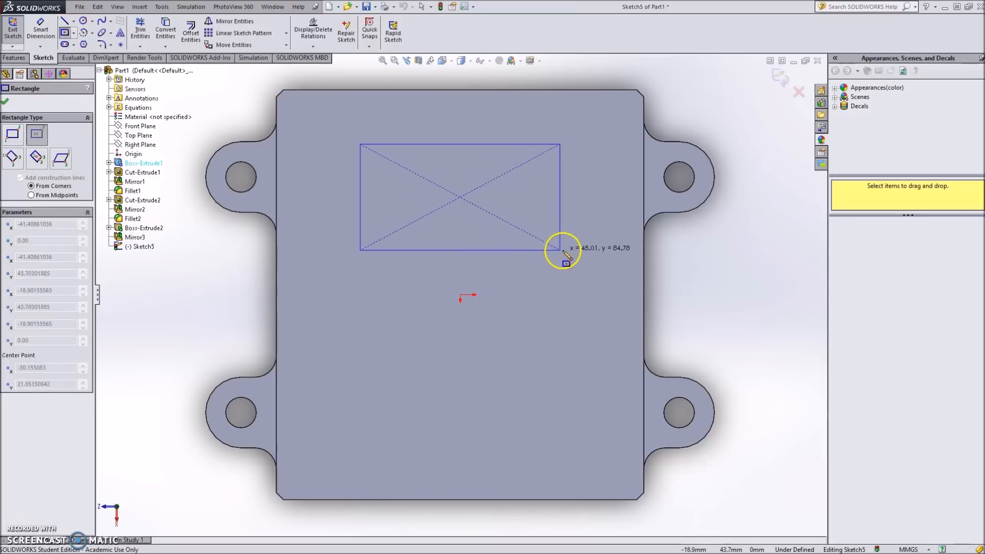
{"action": "left_click", "coordinate": [568, 251]}
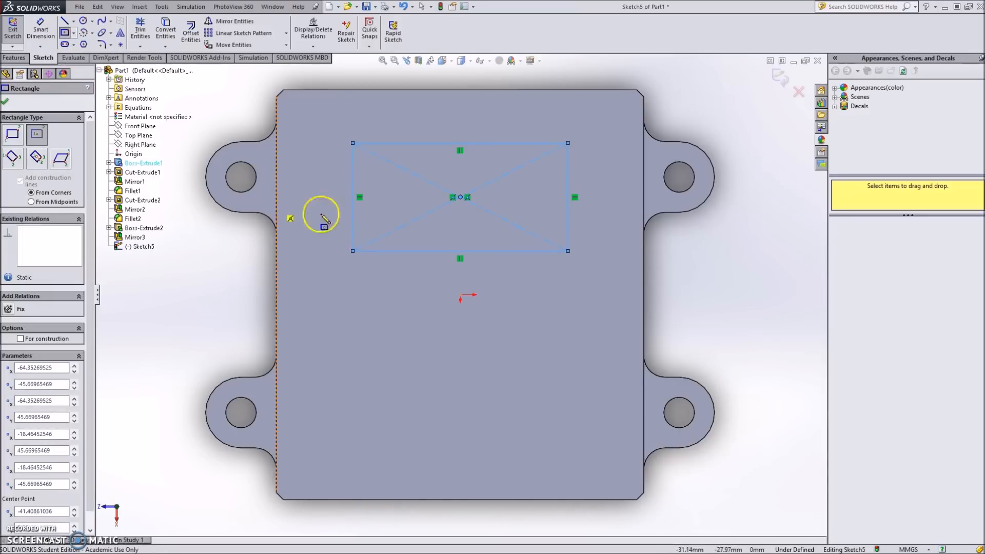
{"action": "left_click", "coordinate": [6, 102]}
Dimension the rectangle to 74 mm wide and 50 mm high.
{"action": "left_click", "coordinate": [40, 29]}
{"action": "left_click", "coordinate": [471, 144]}
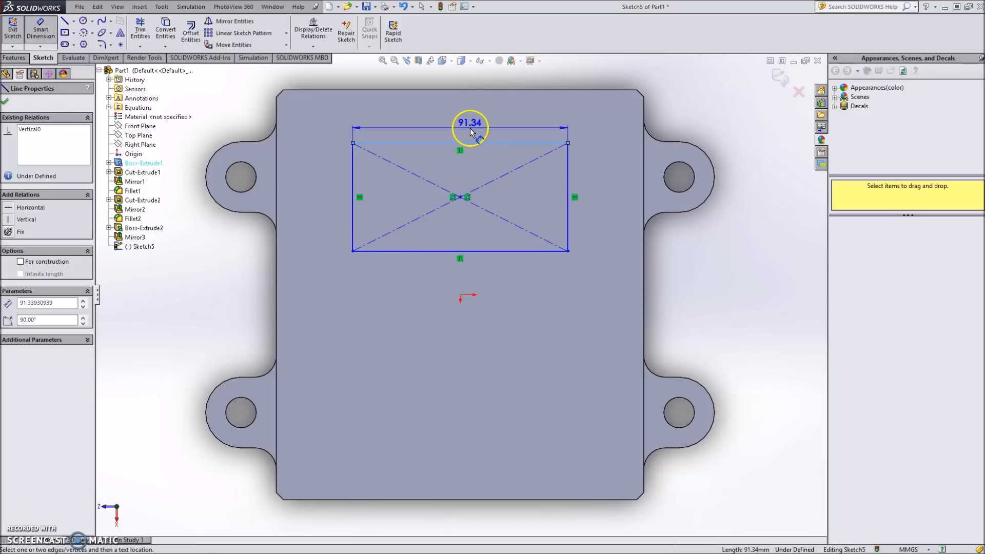
{"action": "left_click", "coordinate": [465, 127]}
{"action": "key", "text": "Return"}
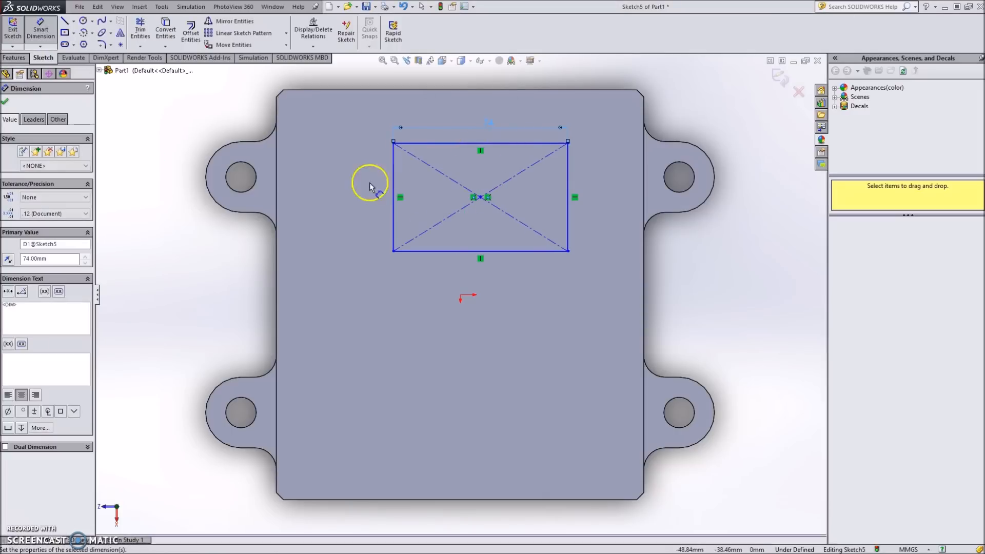
{"action": "left_click", "coordinate": [394, 191]}
{"action": "left_click", "coordinate": [370, 193]}
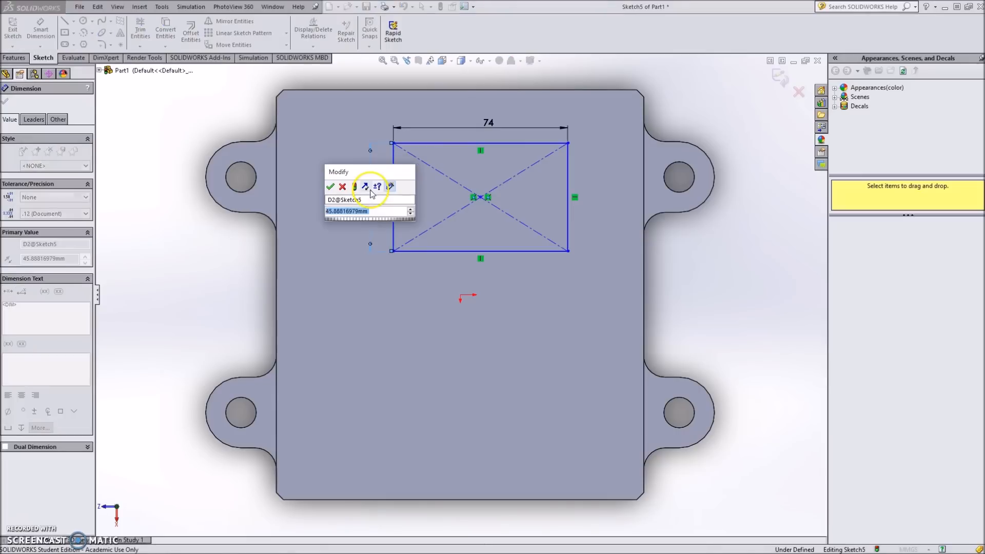
{"action": "type", "text": "50"}
{"action": "key", "text": "Return"}
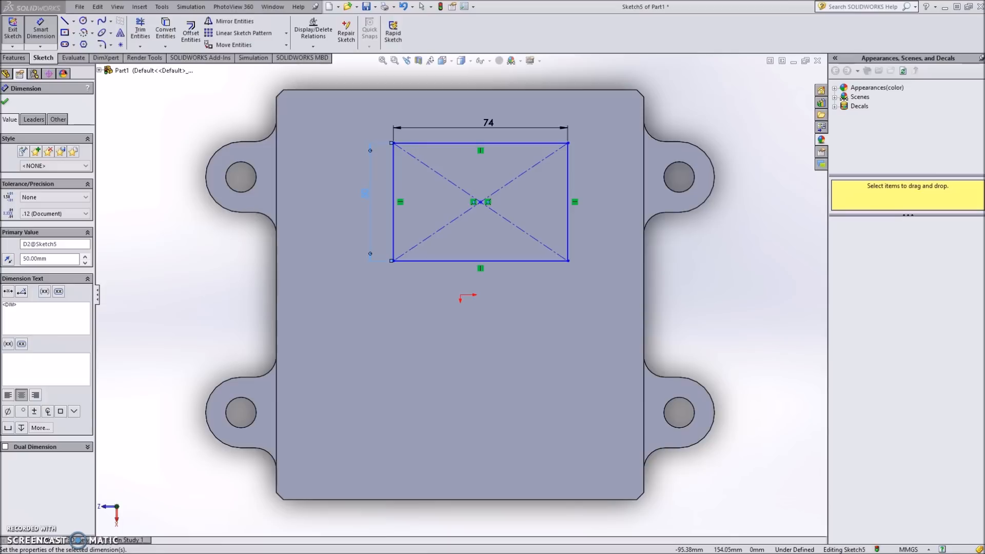
Switch to complete2.pdf and check the opening's size and its spacing from the part's center in the plan and section views.
{"action": "left_click_drag", "start_coordinate": [984, 123], "coordinate": [423, 1]}
{"action": "scroll", "coordinate": [410, 288], "scroll_direction": "up", "scroll_amount": 6}
{"action": "scroll", "coordinate": [419, 286], "scroll_direction": "down", "scroll_amount": 4}
{"action": "scroll", "coordinate": [418, 286], "scroll_direction": "right", "scroll_amount": 3}
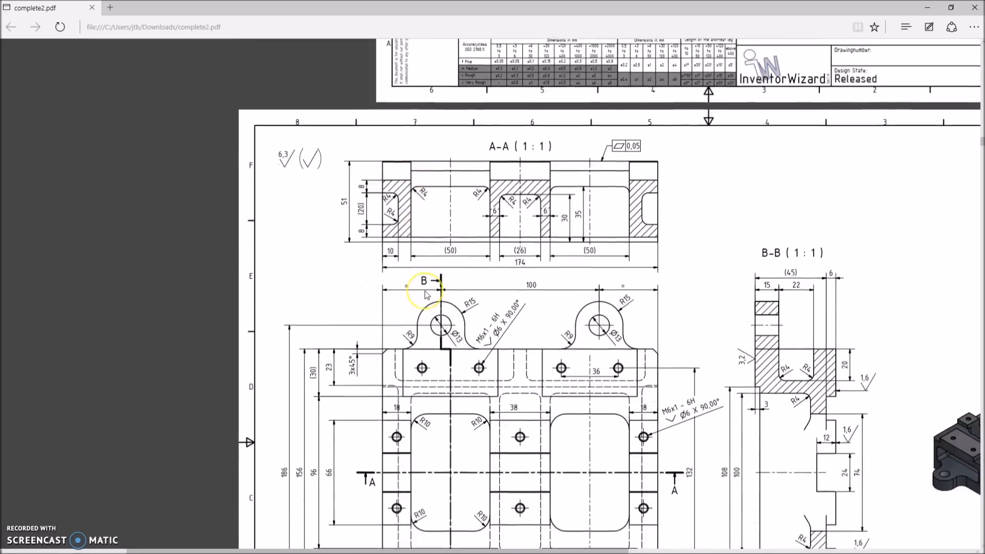
{"action": "left_click", "coordinate": [423, 273]}
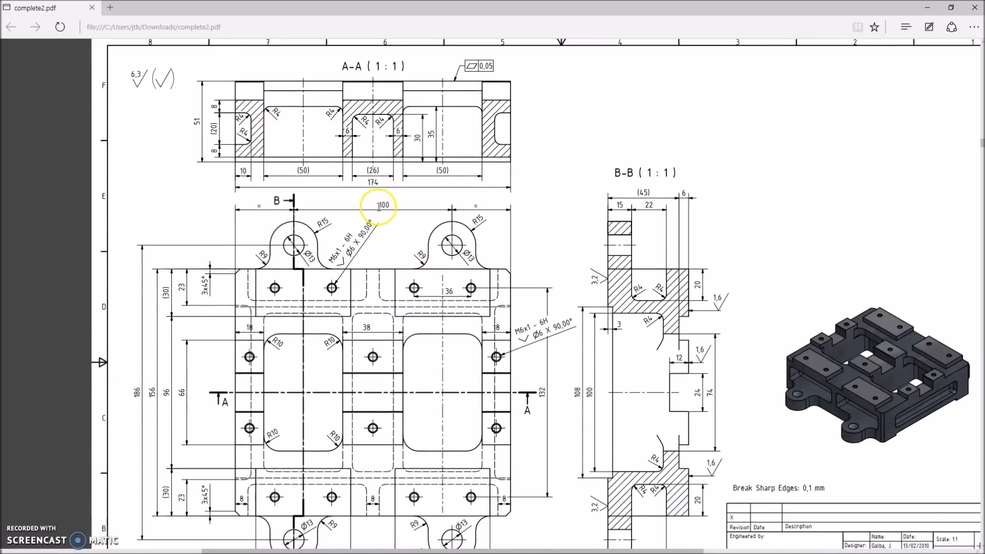
{"action": "scroll", "coordinate": [375, 165], "scroll_direction": "up", "scroll_amount": 3}
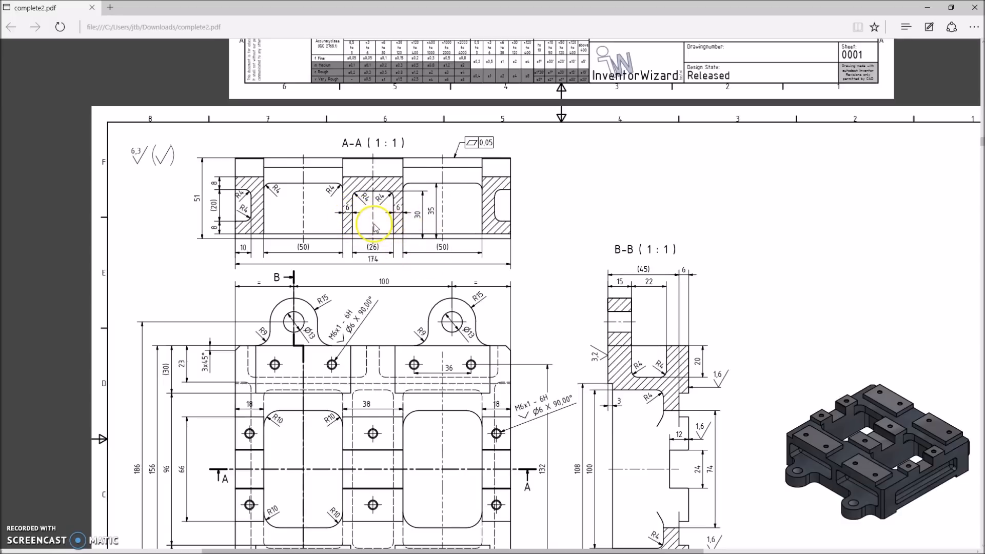
{"action": "scroll", "coordinate": [373, 226], "scroll_direction": "down", "scroll_amount": 3}
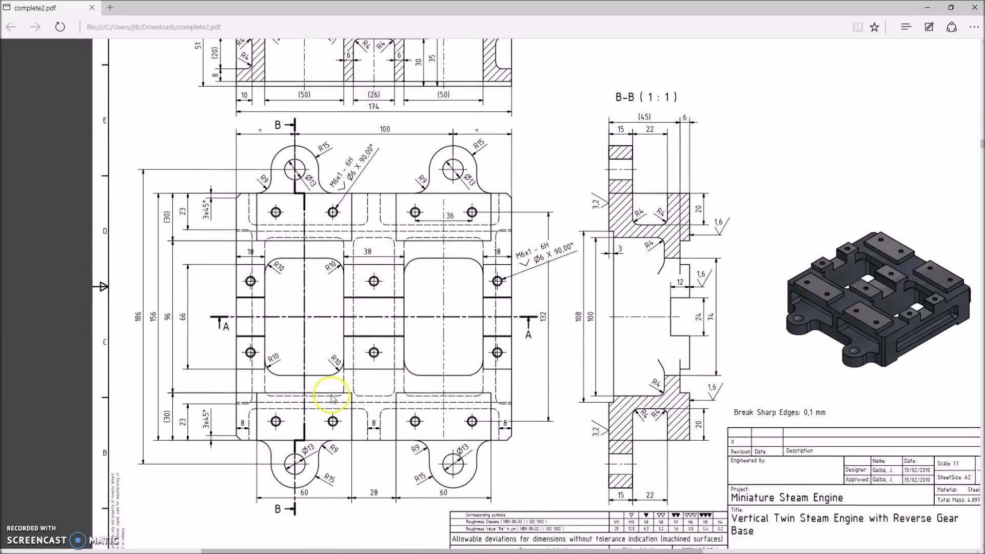
Switch back to SOLIDWORKS and dimension the rectangle's lower edge 19 mm from the origin.
{"action": "left_click_drag", "start_coordinate": [505, 7], "coordinate": [984, 8]}
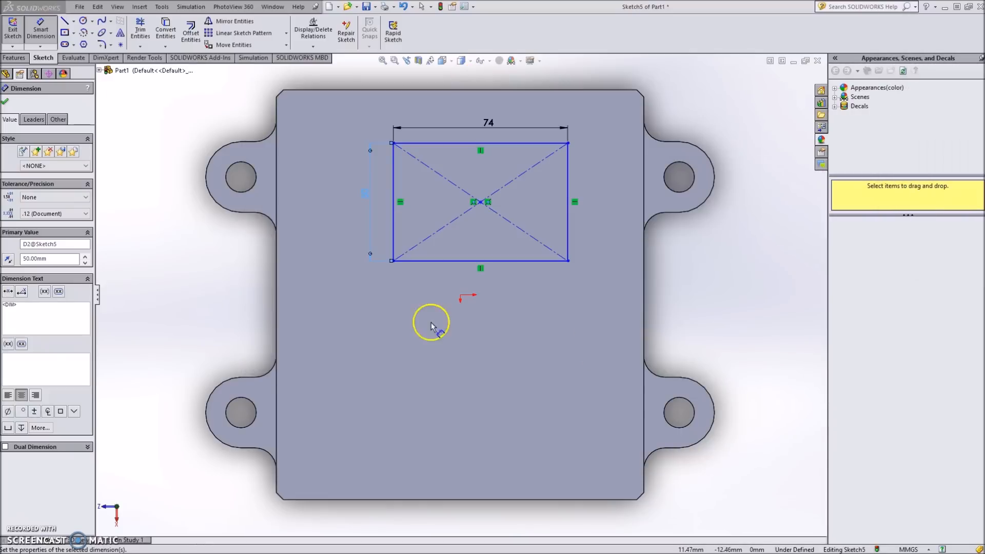
{"action": "left_click", "coordinate": [39, 31]}
{"action": "left_click", "coordinate": [445, 267]}
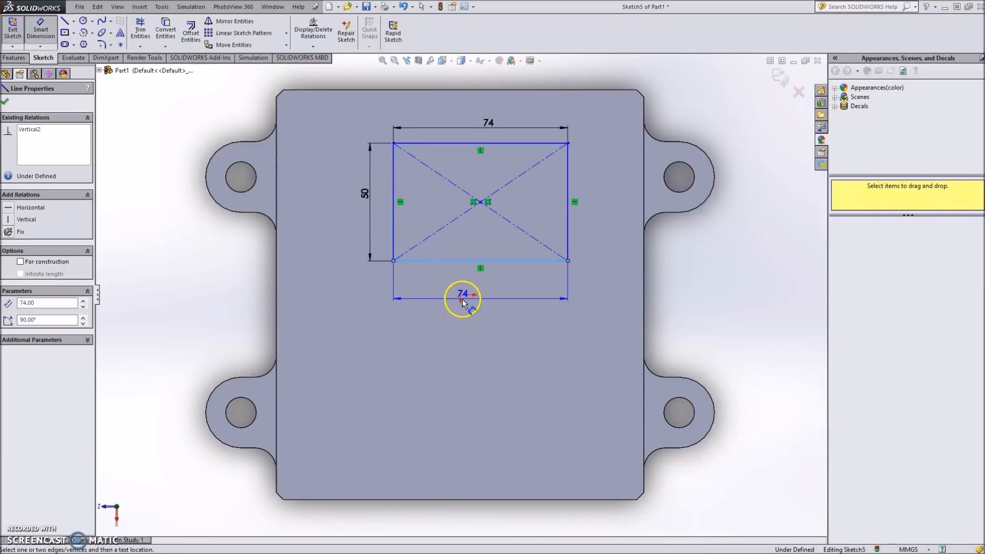
{"action": "left_click", "coordinate": [459, 296]}
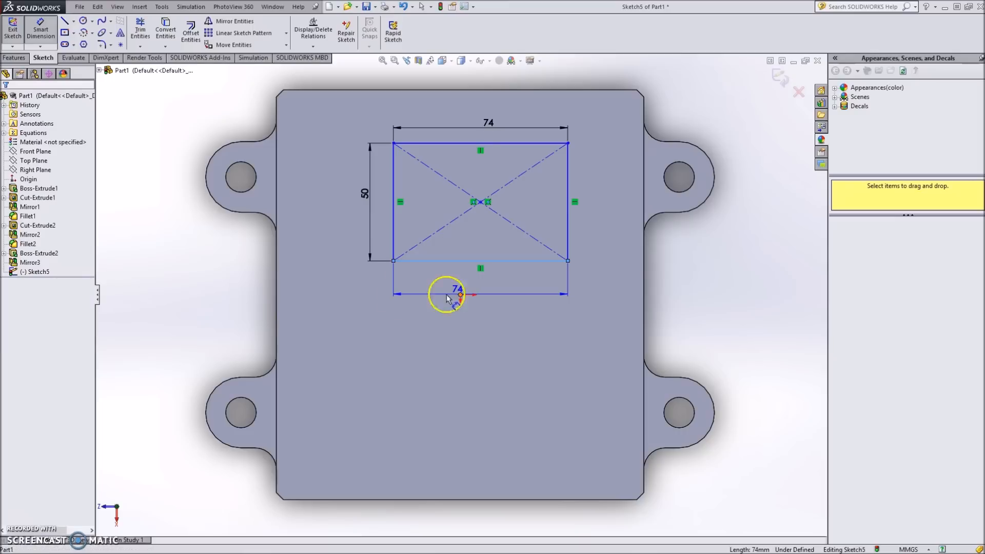
{"action": "left_click", "coordinate": [223, 292]}
{"action": "type", "text": "19"}
{"action": "key", "text": "Return"}
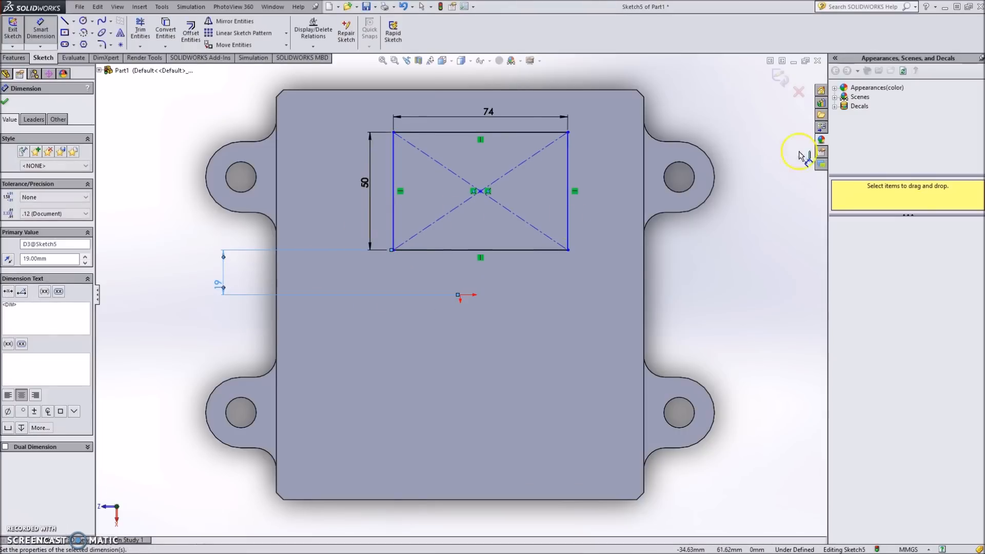
Check the end wall width in the PDF drawing and try to dimension the rectangle's upper edge from the block's upper edge.
{"action": "key", "text": "alt+Tab"}
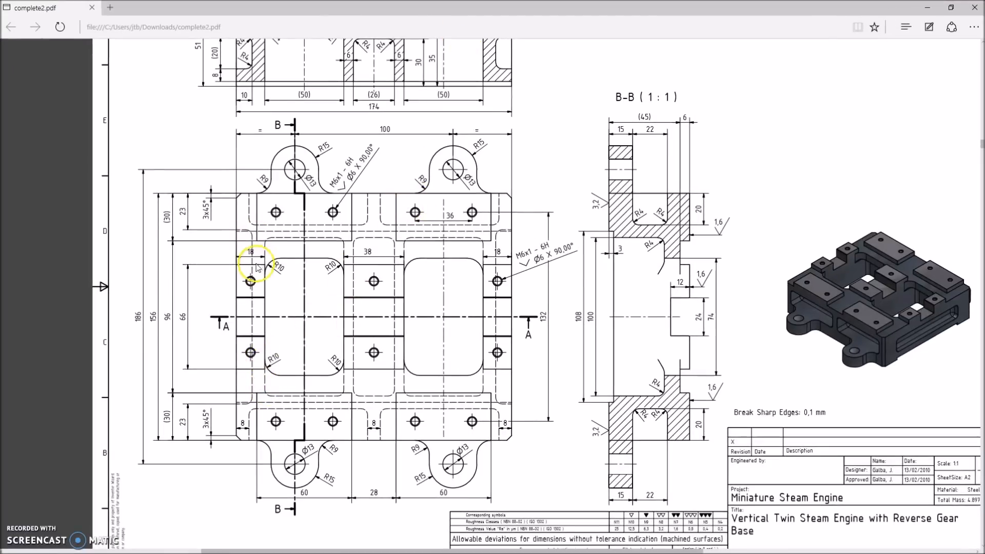
{"action": "key", "text": "alt+Tab"}
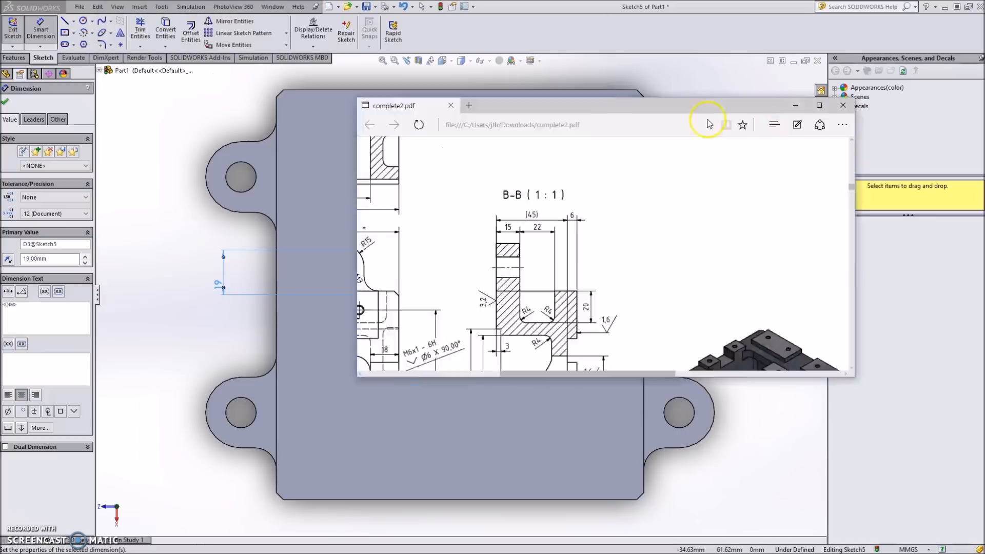
{"action": "scroll", "coordinate": [609, 214], "scroll_direction": "up", "scroll_amount": 3}
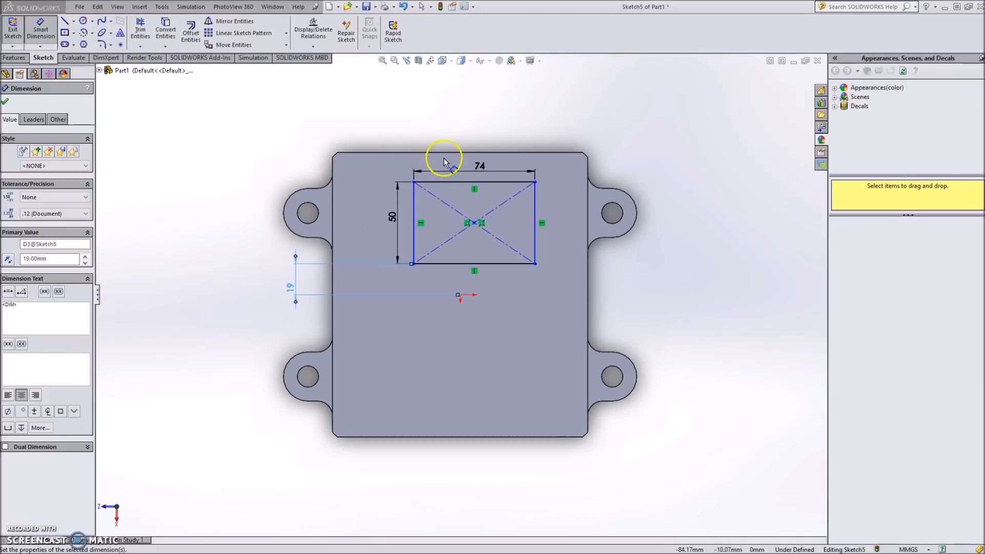
{"action": "left_click", "coordinate": [444, 153]}
{"action": "left_click", "coordinate": [414, 182]}
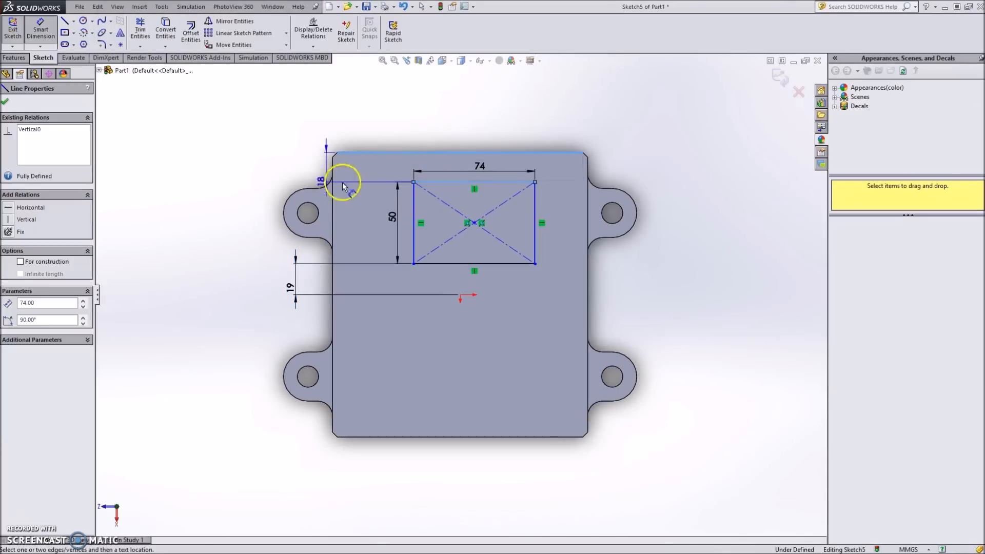
{"action": "left_click", "coordinate": [247, 178]}
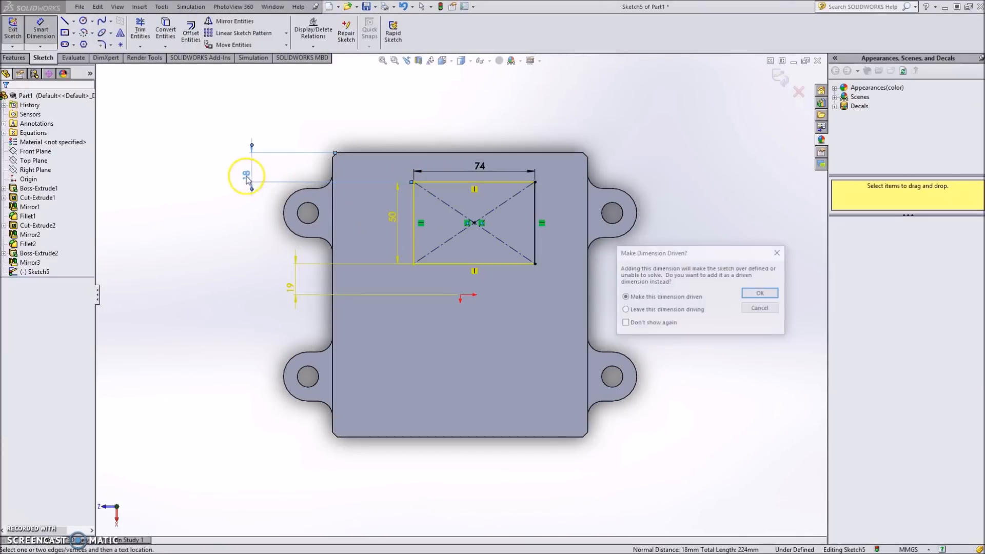
{"action": "left_click", "coordinate": [752, 309]}
{"action": "scroll", "coordinate": [393, 225], "scroll_direction": "down", "scroll_amount": 3}
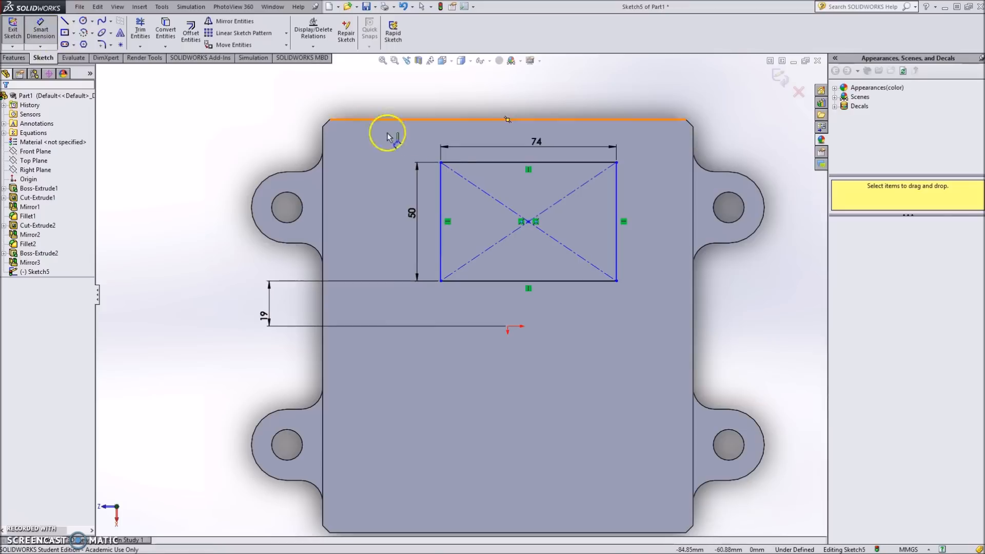
{"action": "left_click", "coordinate": [529, 222]}
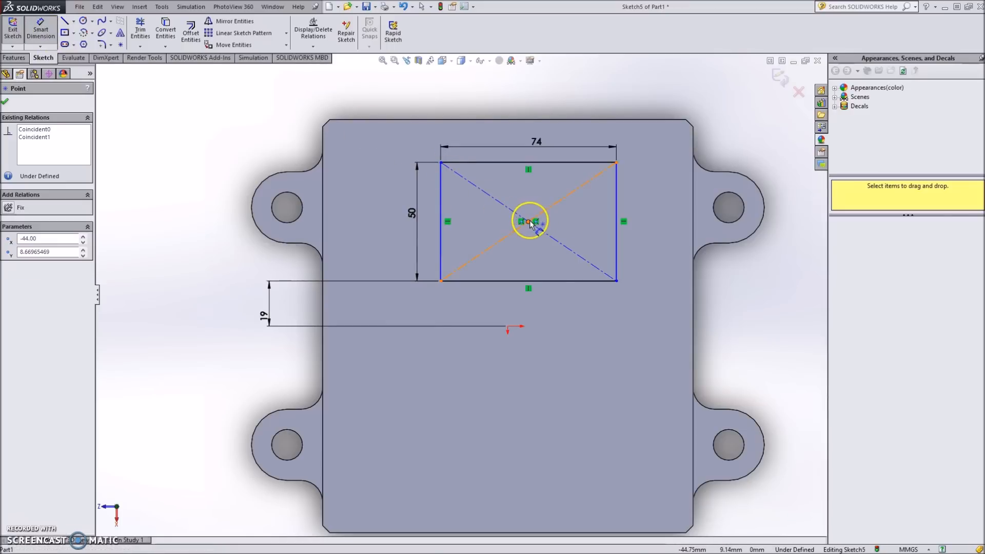
{"action": "left_click", "coordinate": [508, 327]}
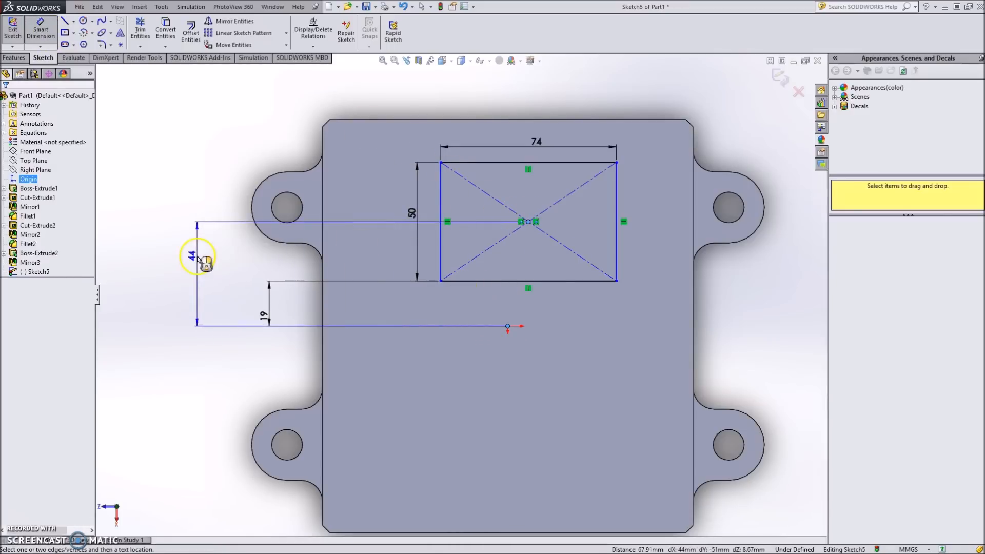
{"action": "left_click", "coordinate": [198, 259]}
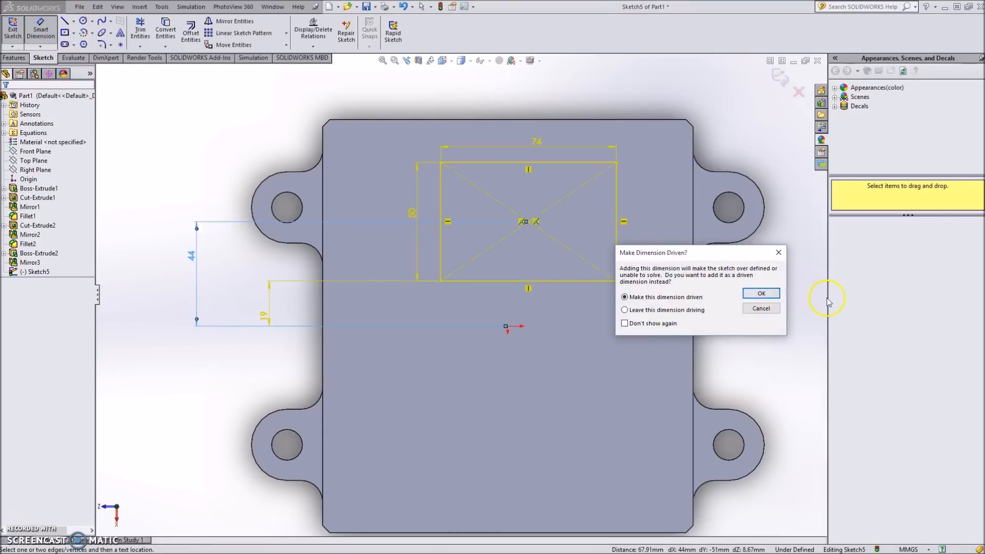
{"action": "left_click", "coordinate": [762, 308]}
Dimension the horizontal distance between the rectangle's center point and the origin to 0 mm.
{"action": "left_click", "coordinate": [528, 221]}
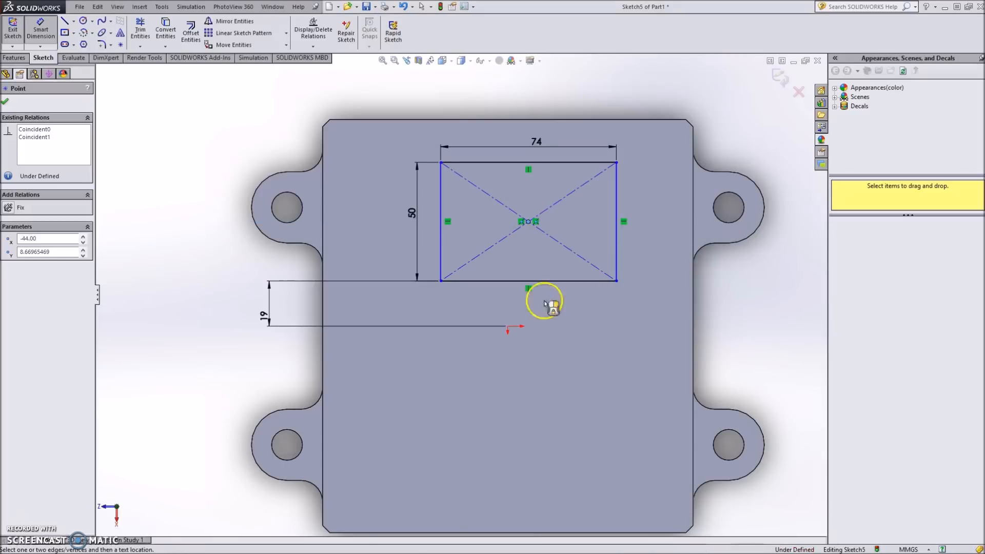
{"action": "left_click", "coordinate": [508, 326]}
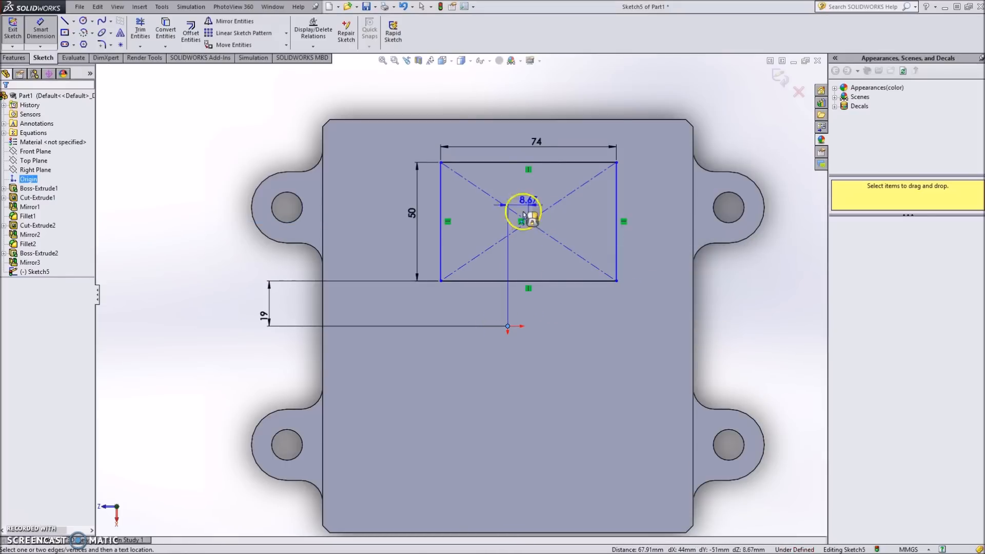
{"action": "left_click", "coordinate": [515, 107]}
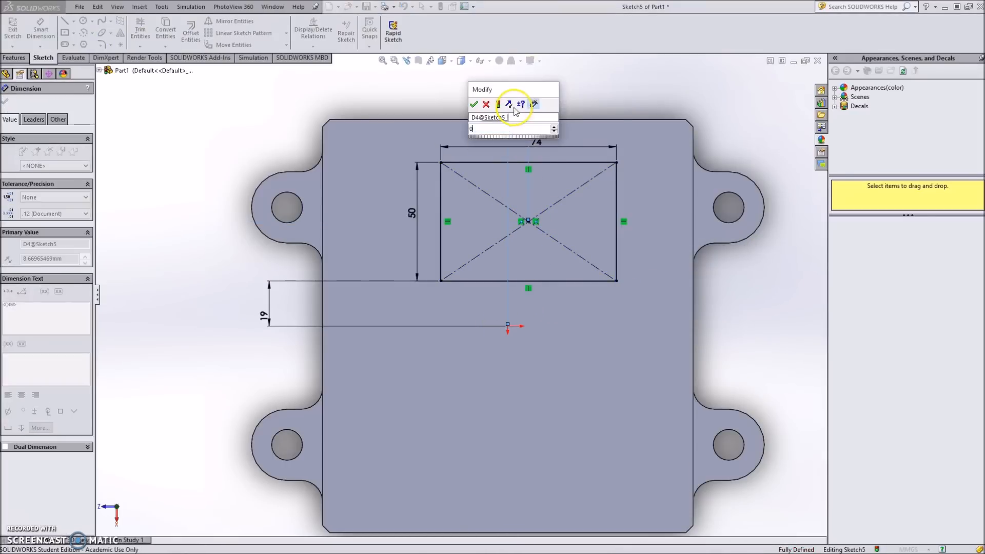
{"action": "type", "text": "0"}
{"action": "key", "text": "Return"}
Sketch a horizontal construction centerline about 58 mm long through the origin, below the rectangle.
{"action": "middle_click_drag", "start_coordinate": [254, 295], "coordinate": [236, 270]}
{"action": "left_click", "coordinate": [75, 21]}
{"action": "left_click", "coordinate": [77, 40]}
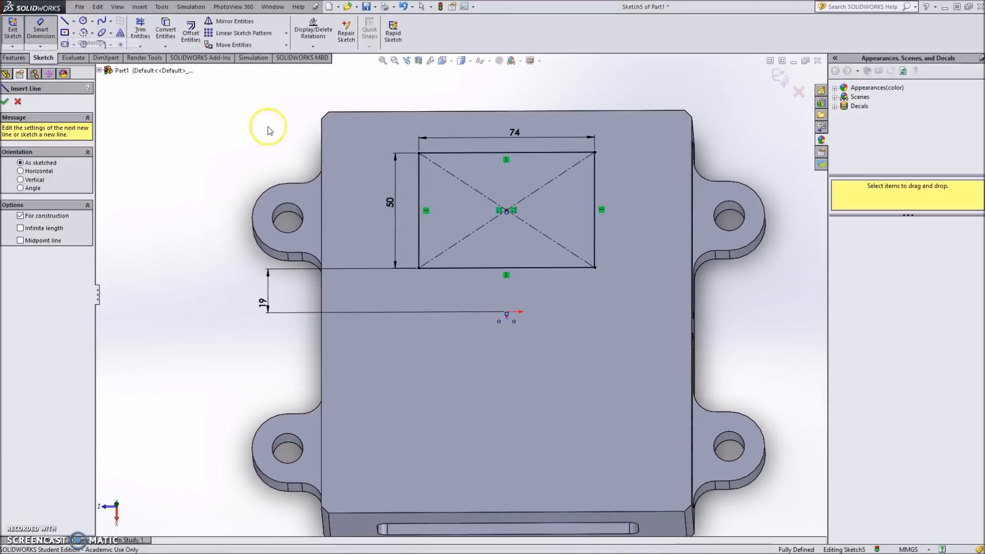
{"action": "left_click", "coordinate": [420, 311]}
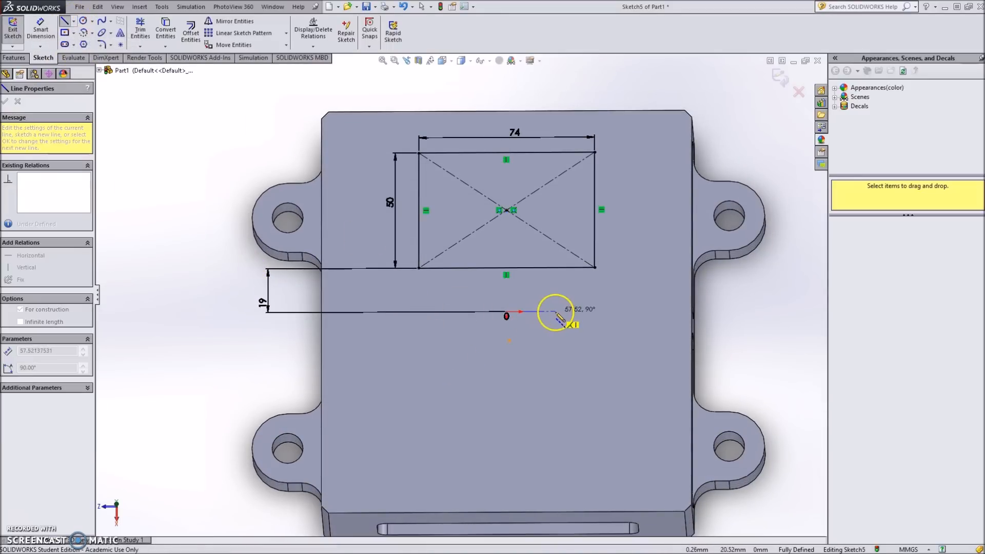
{"action": "left_click", "coordinate": [556, 312]}
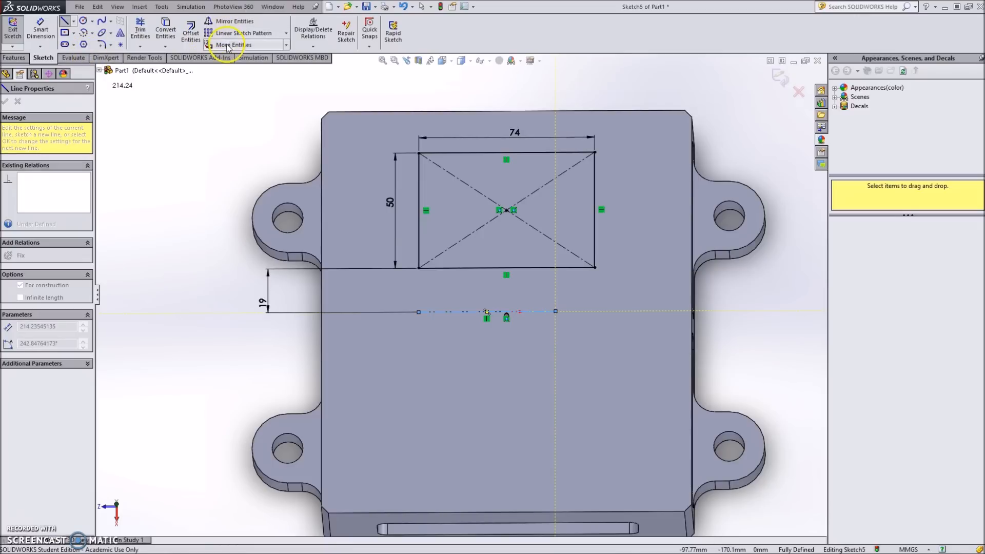
Mirror the whole 74 by 50 mm rectangle about the horizontal centerline, keeping the original as a copy.
{"action": "left_click", "coordinate": [231, 21]}
{"action": "left_click_drag", "start_coordinate": [308, 90], "coordinate": [672, 283]}
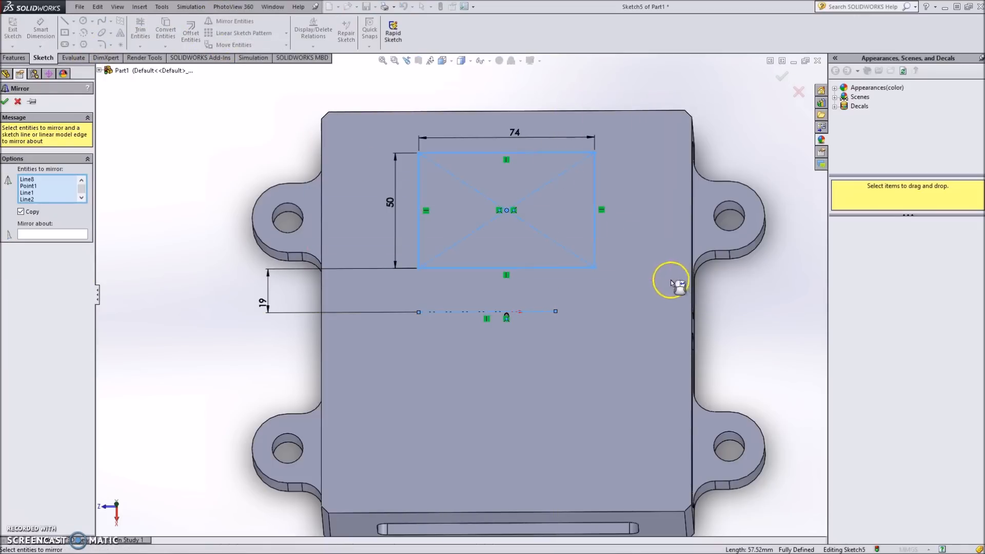
{"action": "left_click", "coordinate": [70, 234]}
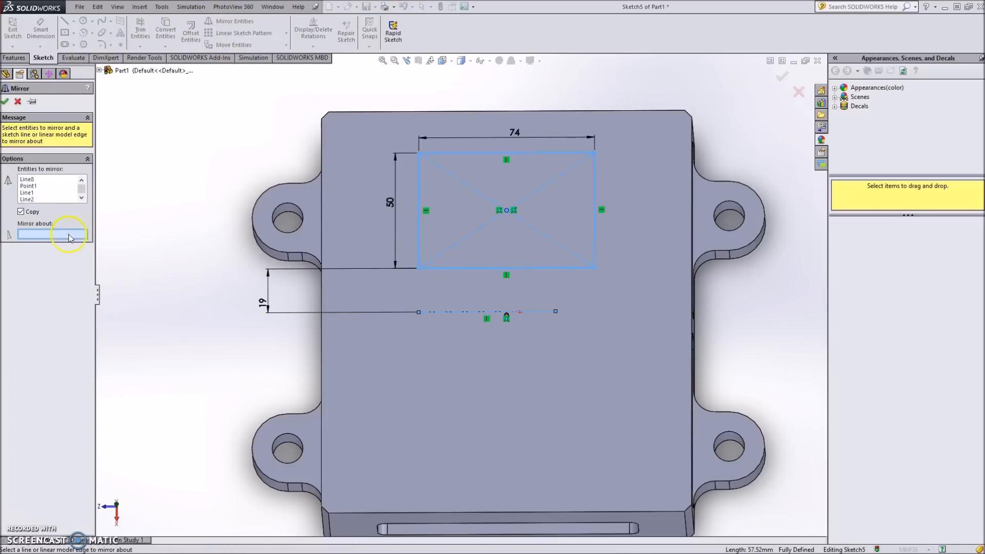
{"action": "left_click", "coordinate": [536, 312]}
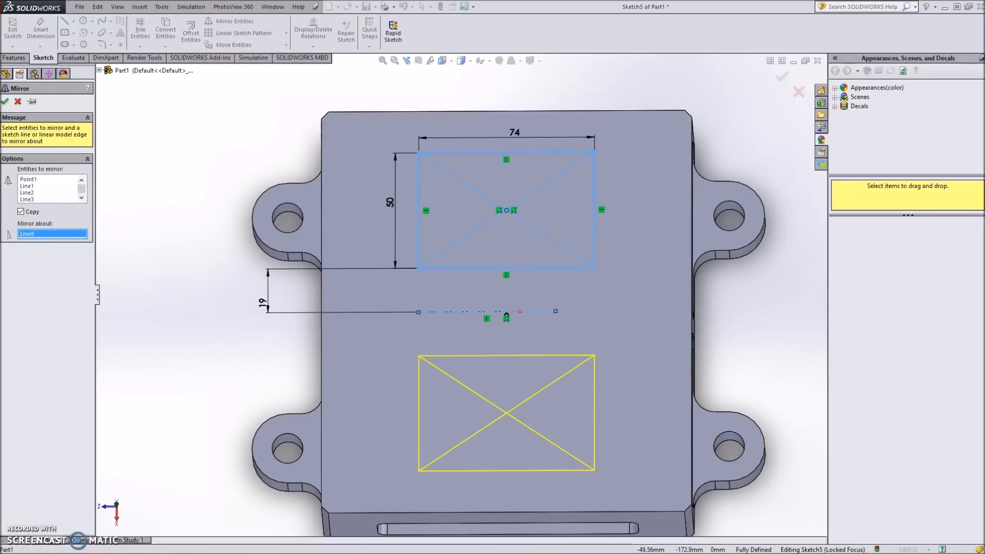
Accept the mirrored rectangle, and place 10 mm sketch fillets on all four corners of the upper rectangle.
{"action": "left_click", "coordinate": [7, 103]}
{"action": "left_click", "coordinate": [101, 44]}
{"action": "left_click", "coordinate": [63, 234]}
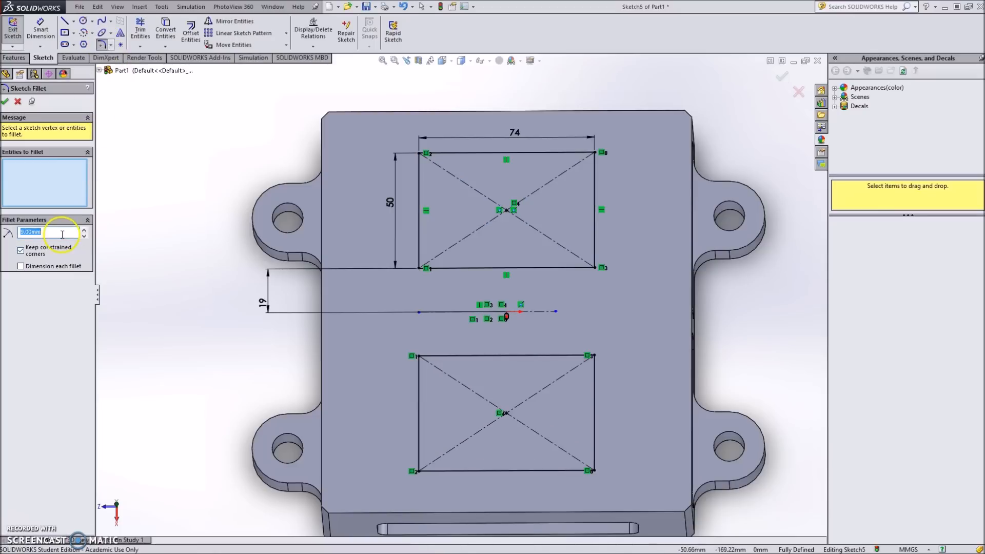
{"action": "type", "text": "10"}
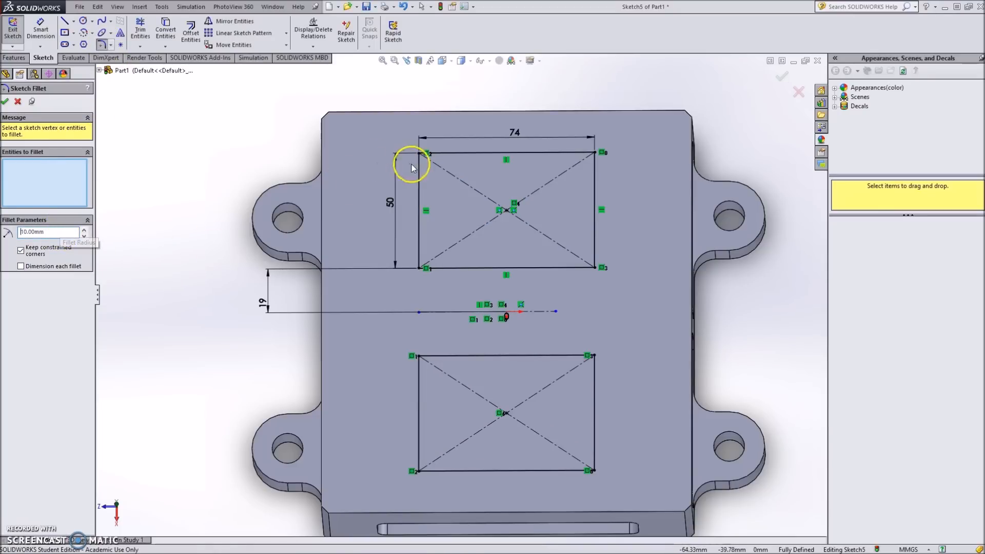
{"action": "left_click", "coordinate": [420, 154]}
{"action": "left_click", "coordinate": [428, 268]}
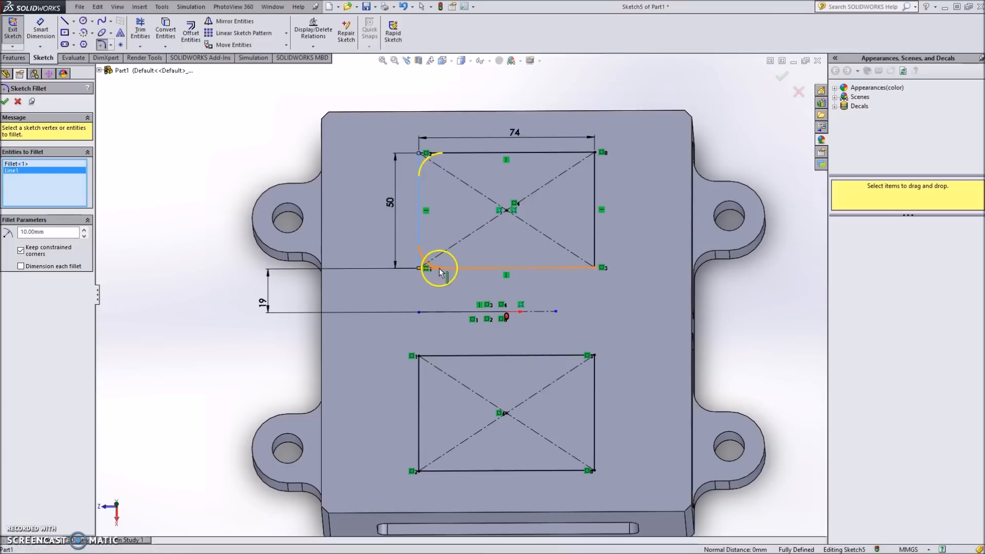
{"action": "left_click", "coordinate": [440, 272]}
{"action": "left_click", "coordinate": [594, 256]}
{"action": "left_click", "coordinate": [577, 153]}
Add the lower rectangle's four corners to the 10 mm sketch fillet and apply it.
{"action": "left_click", "coordinate": [596, 357]}
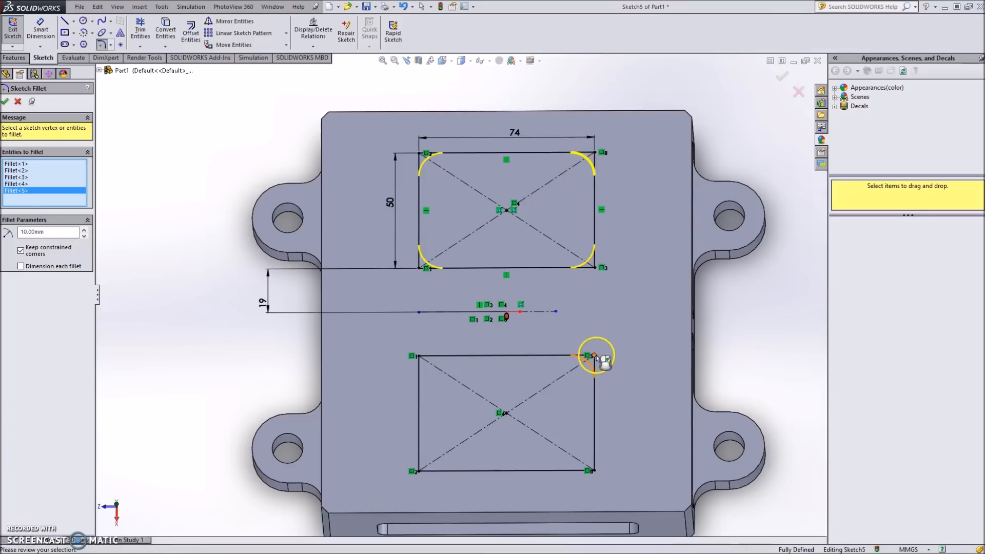
{"action": "left_click", "coordinate": [419, 355]}
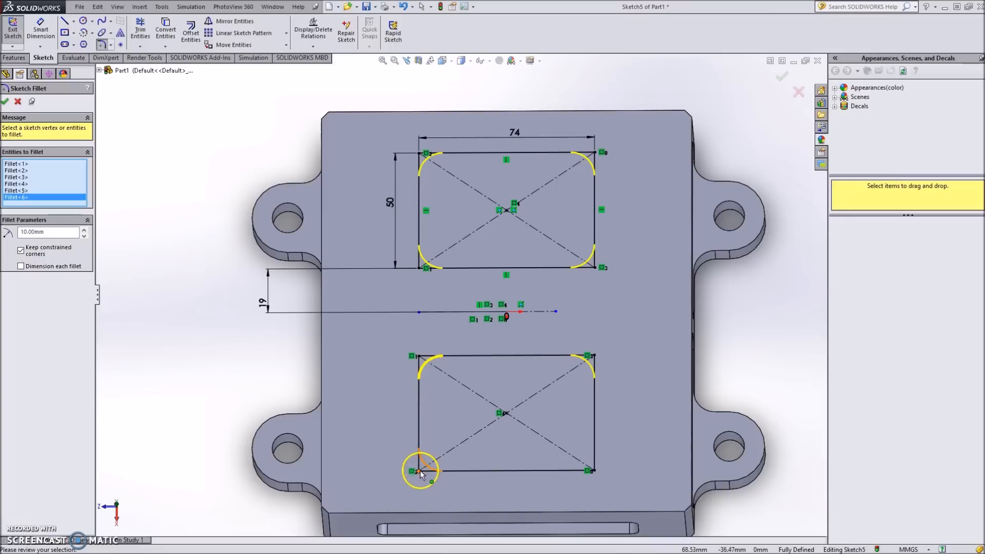
{"action": "left_click", "coordinate": [418, 468]}
{"action": "left_click", "coordinate": [590, 466]}
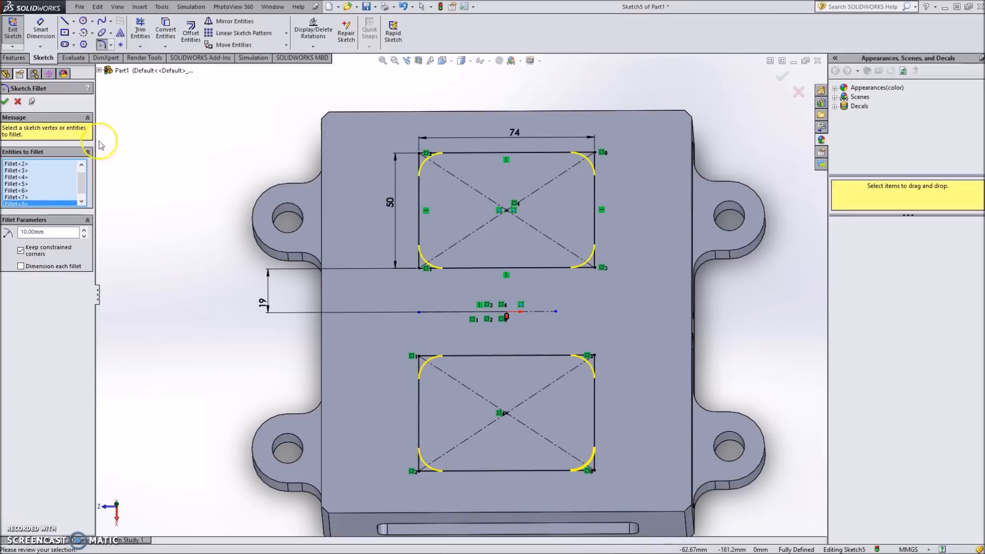
{"action": "left_click", "coordinate": [6, 101]}
Cut both rounded rectangles through the base with an Extruded Cut set to Through All.
{"action": "left_click", "coordinate": [781, 77]}
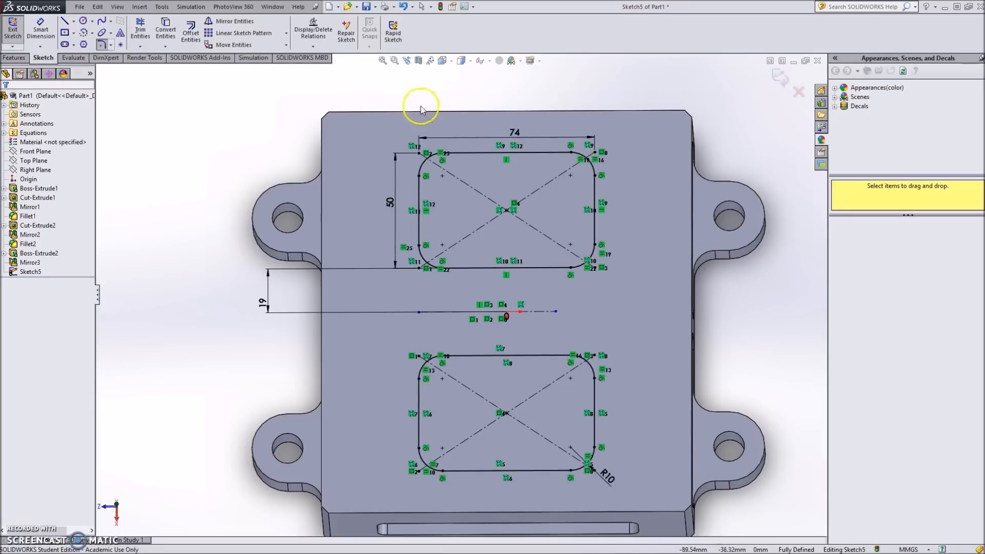
{"action": "left_click", "coordinate": [14, 58]}
{"action": "left_click", "coordinate": [153, 33]}
{"action": "left_click", "coordinate": [51, 161]}
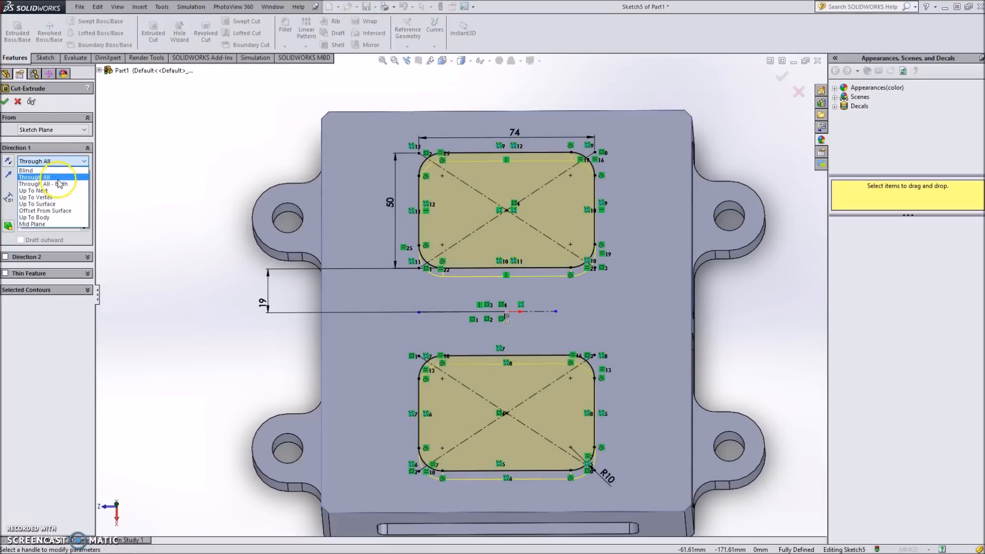
{"action": "left_click", "coordinate": [41, 177]}
{"action": "key", "text": "Return"}
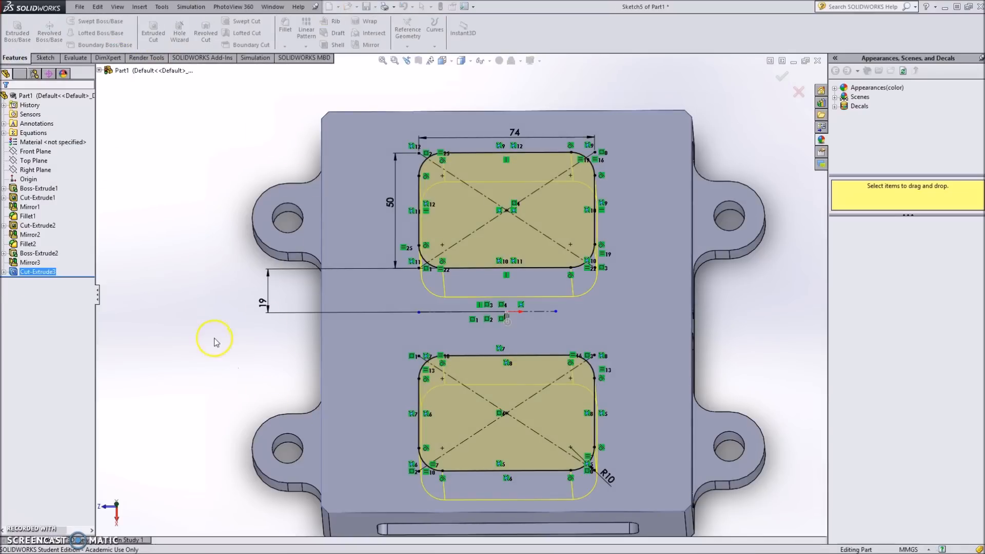
Inspect the two rectangular openings from several angles and consult the base drawing in complete2.pdf.
{"action": "middle_click_drag", "start_coordinate": [236, 341], "coordinate": [219, 257]}
{"action": "scroll", "coordinate": [457, 298], "scroll_direction": "up", "scroll_amount": 5}
{"action": "middle_click_drag", "start_coordinate": [462, 331], "coordinate": [445, 279]}
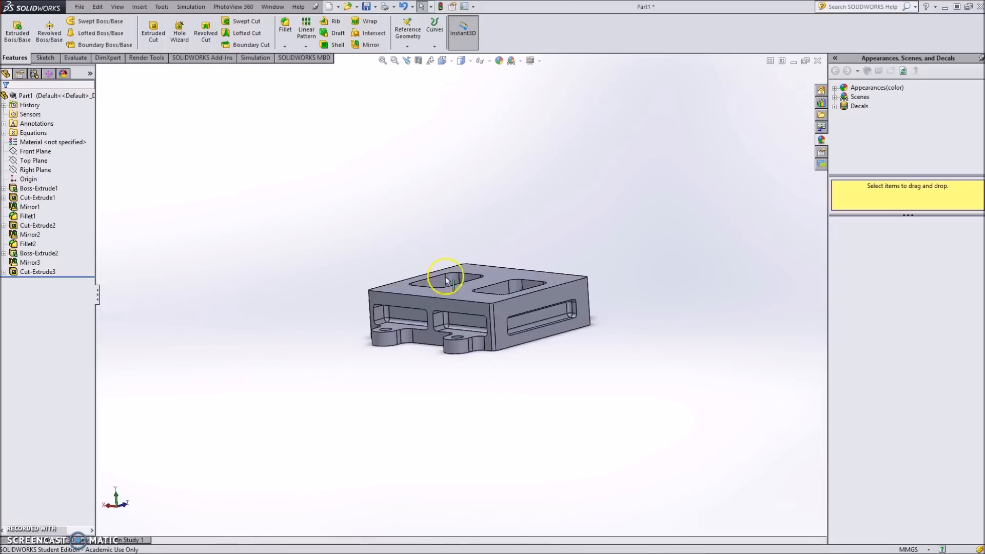
{"action": "scroll", "coordinate": [464, 236], "scroll_direction": "down", "scroll_amount": 5}
{"action": "scroll", "coordinate": [460, 330], "scroll_direction": "up", "scroll_amount": 2}
{"action": "middle_click_drag", "start_coordinate": [459, 330], "coordinate": [471, 424]}
{"action": "scroll", "coordinate": [482, 395], "scroll_direction": "up", "scroll_amount": 4}
{"action": "scroll", "coordinate": [488, 341], "scroll_direction": "down", "scroll_amount": 9}
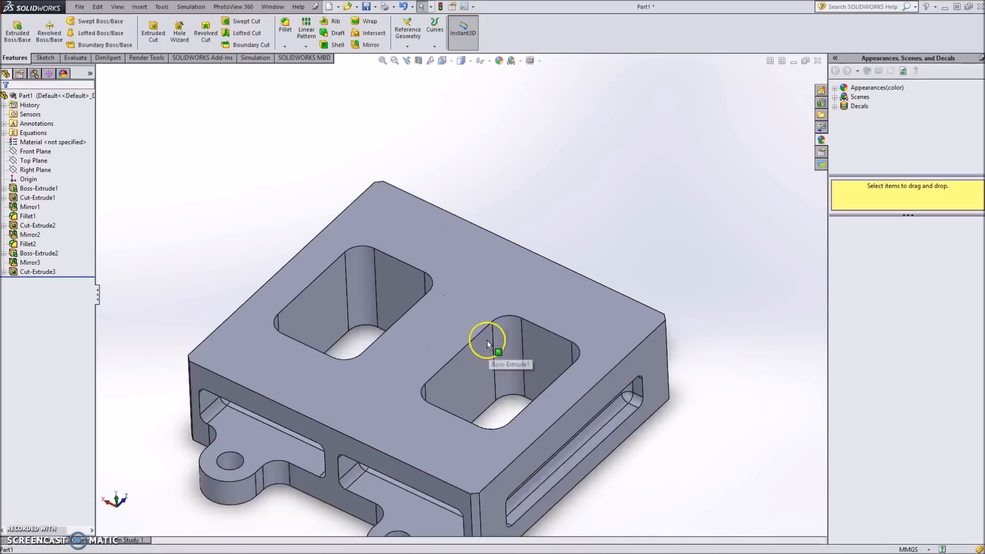
{"action": "scroll", "coordinate": [466, 413], "scroll_direction": "up", "scroll_amount": 3}
{"action": "middle_click_drag", "start_coordinate": [484, 359], "coordinate": [399, 427]}
{"action": "left_click_drag", "start_coordinate": [984, 11], "coordinate": [535, 5]}
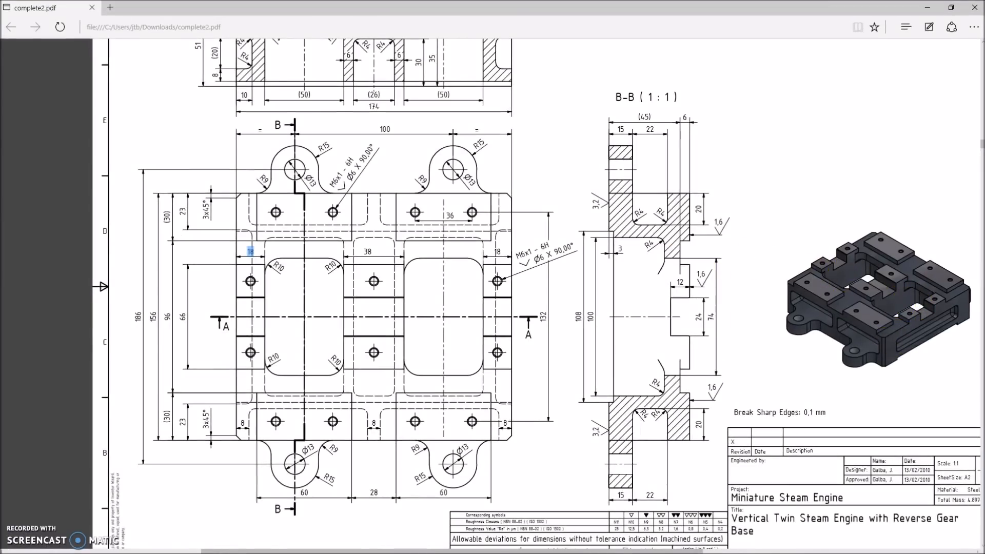
{"action": "key", "text": "alt+Tab"}
Start a sketch on the underside face of the base and orient the view to Bottom.
{"action": "left_click", "coordinate": [515, 301]}
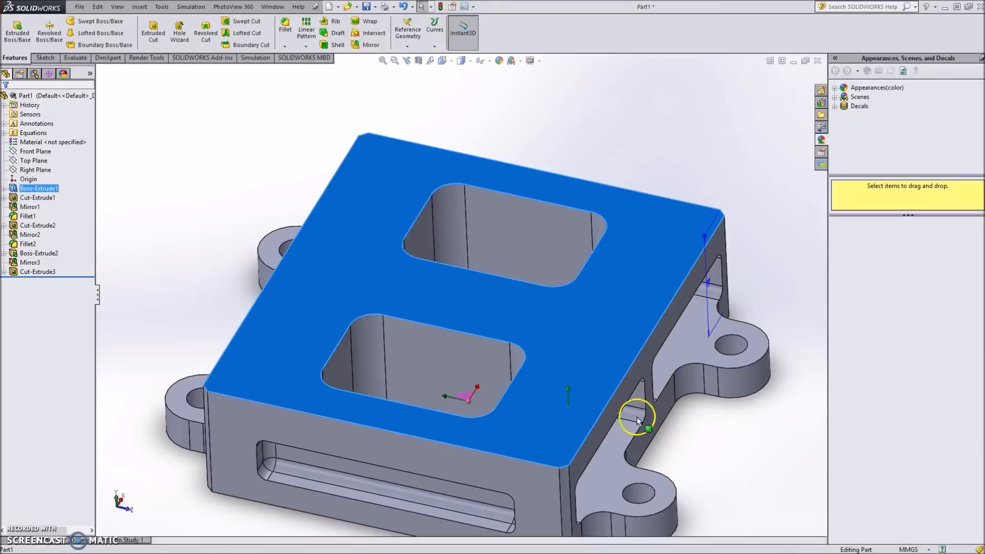
{"action": "left_click", "coordinate": [723, 453]}
{"action": "middle_click_drag", "start_coordinate": [698, 446], "coordinate": [618, 378]}
{"action": "scroll", "coordinate": [618, 378], "scroll_direction": "up", "scroll_amount": 4}
{"action": "scroll", "coordinate": [549, 370], "scroll_direction": "down", "scroll_amount": 3}
{"action": "left_click", "coordinate": [549, 370]}
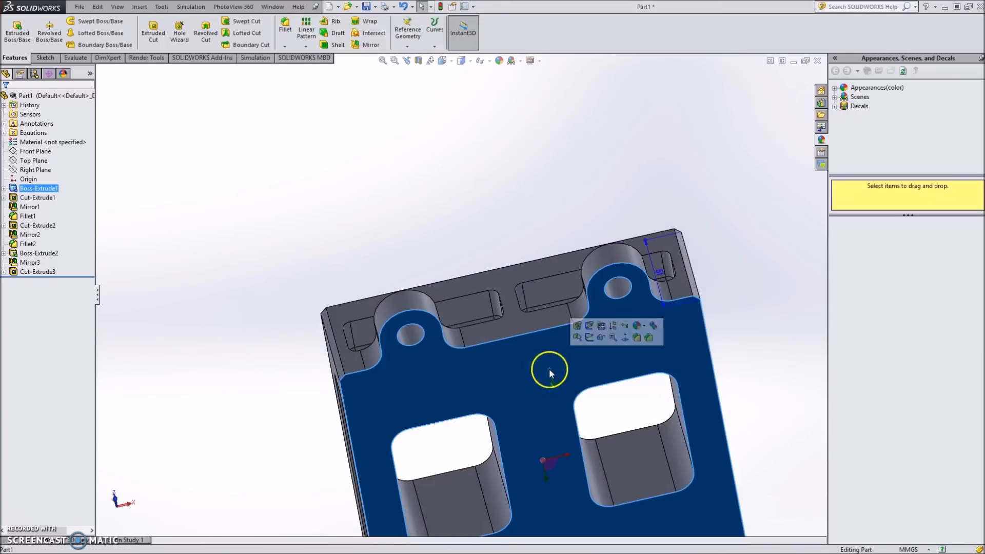
{"action": "left_click", "coordinate": [45, 58]}
{"action": "left_click", "coordinate": [14, 30]}
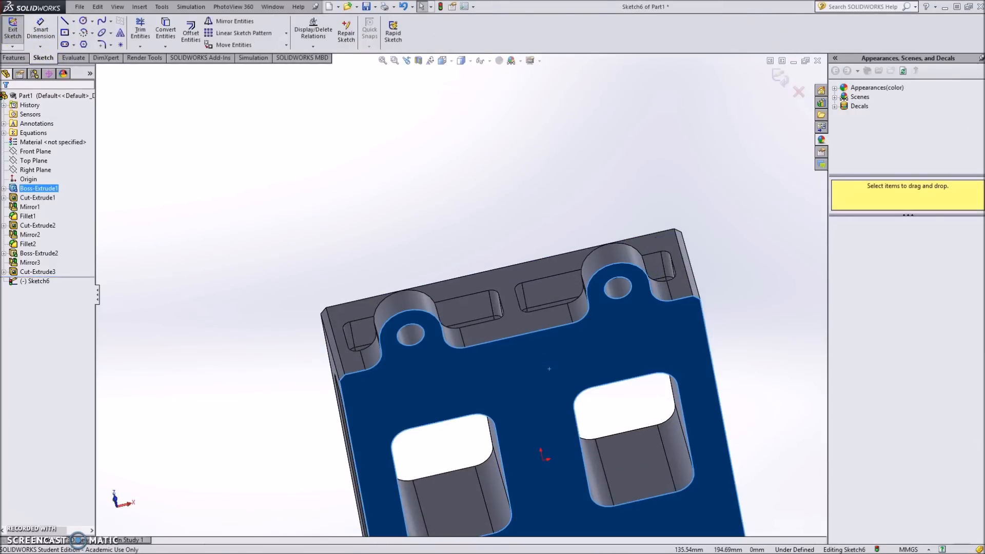
{"action": "left_click", "coordinate": [443, 61]}
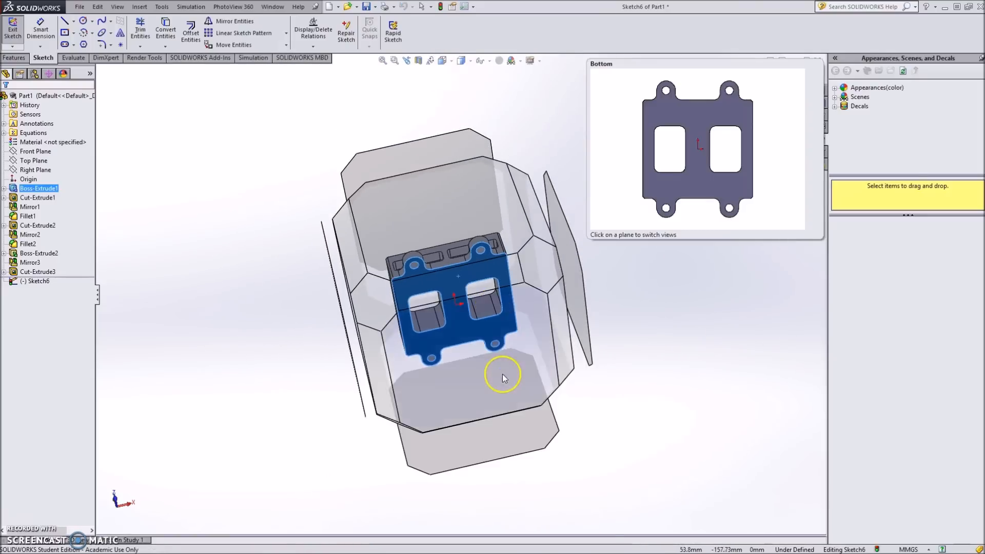
{"action": "left_click", "coordinate": [440, 372]}
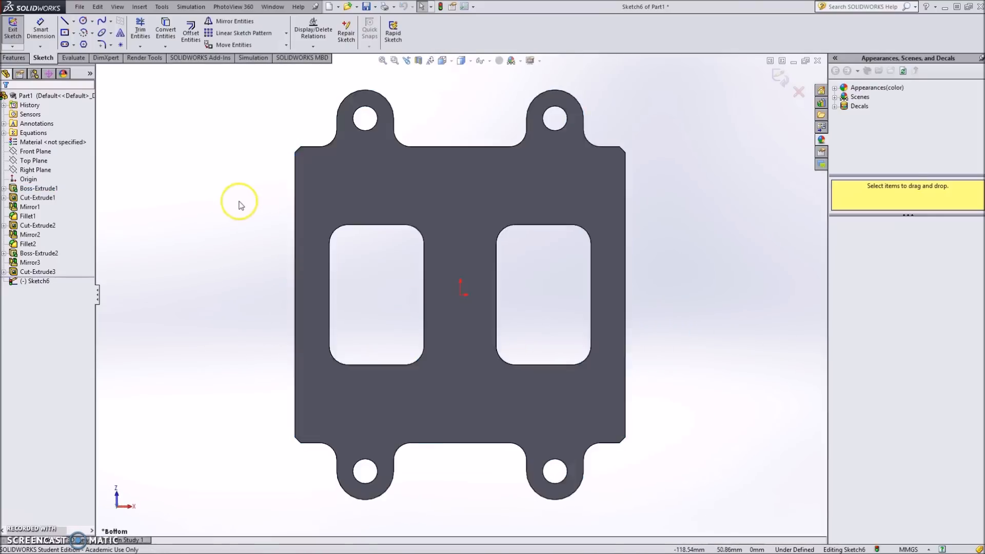
Sketch a center rectangle about 58 mm wide and 110 mm high over the left opening.
{"action": "left_click", "coordinate": [64, 32]}
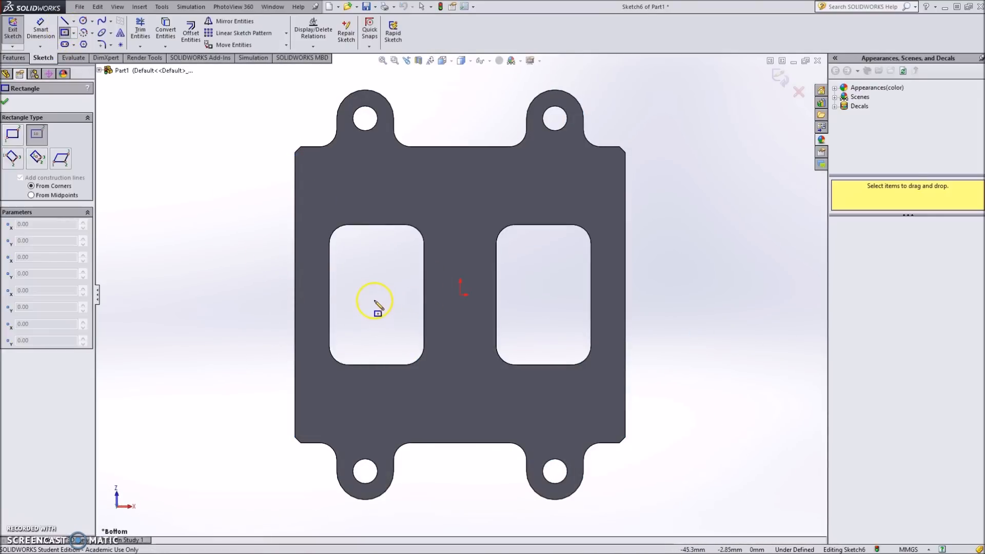
{"action": "left_click", "coordinate": [380, 295]}
{"action": "left_click", "coordinate": [435, 399]}
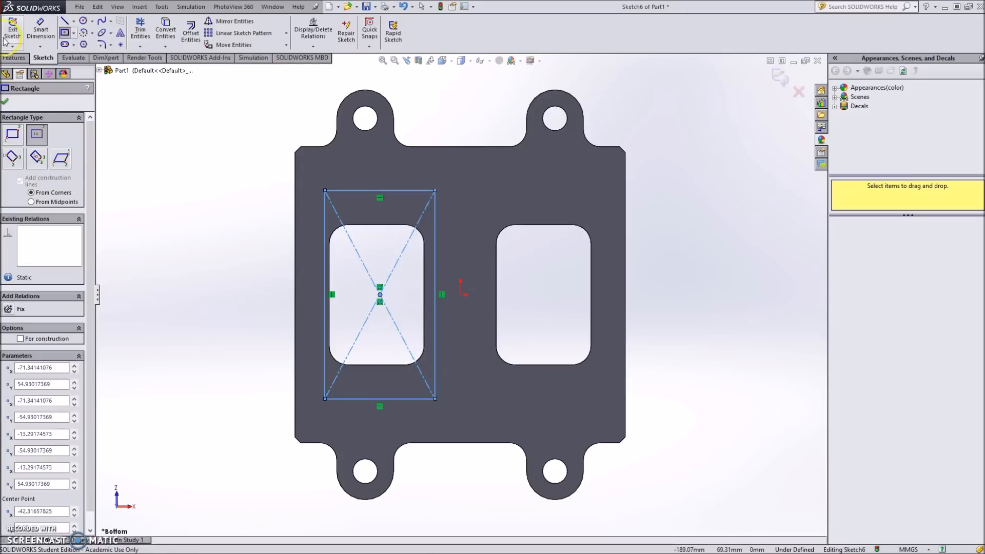
Dimension the rectangle's lower edge and set its width to 50 mm.
{"action": "left_click", "coordinate": [22, 35]}
{"action": "left_click", "coordinate": [394, 399]}
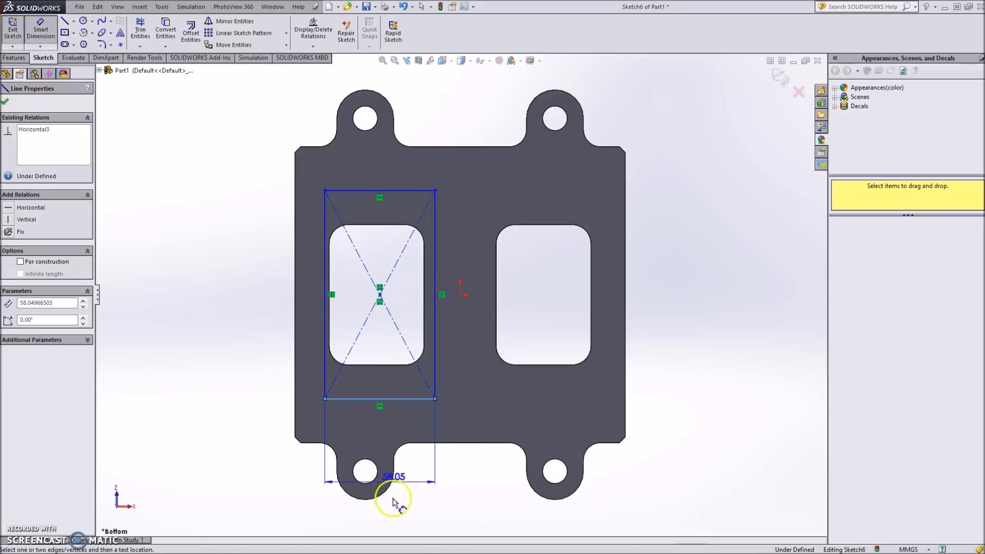
{"action": "left_click", "coordinate": [398, 507]}
{"action": "type", "text": "50"}
{"action": "key", "text": "Return"}
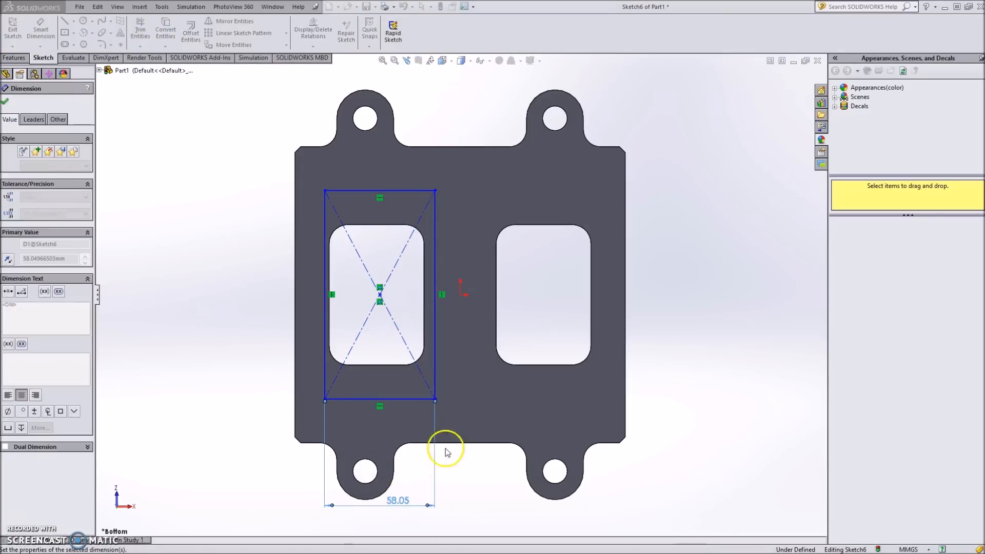
Check the rectangle's height in the complete2.pdf drawing, and dimension it at 100 mm in the SOLIDWORKS sketch.
{"action": "key", "text": "alt+Tab"}
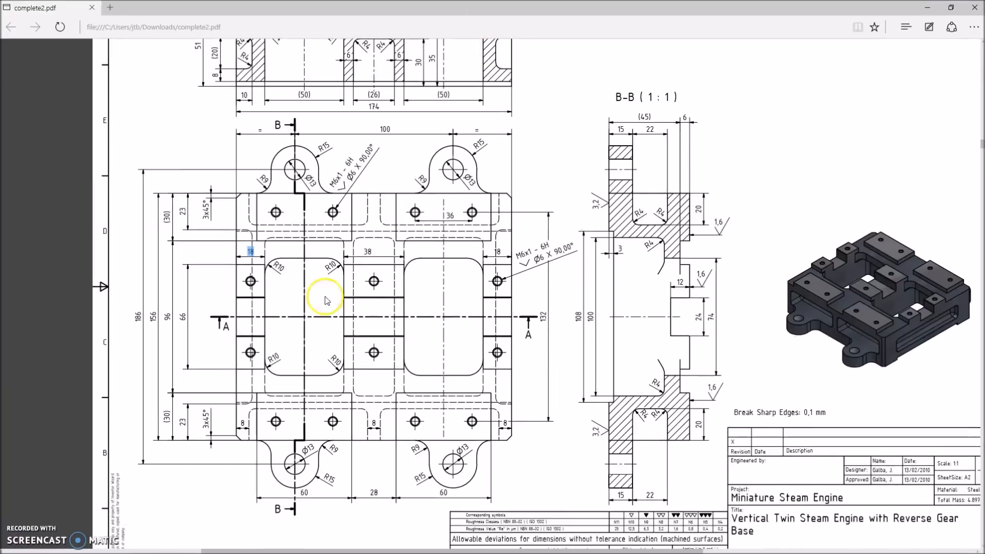
{"action": "scroll", "coordinate": [281, 273], "scroll_direction": "up", "scroll_amount": 1}
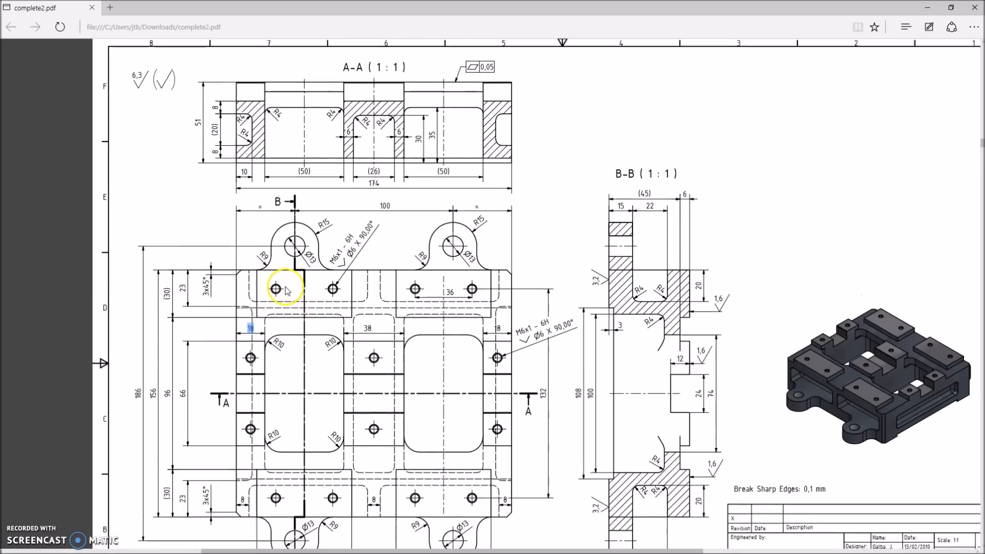
{"action": "scroll", "coordinate": [627, 409], "scroll_direction": "down", "scroll_amount": 1}
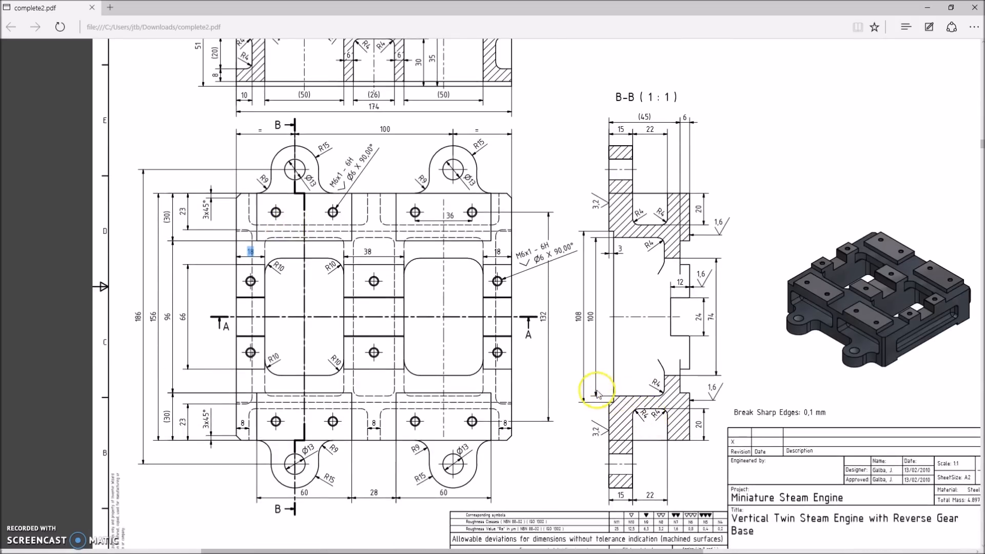
{"action": "left_click", "coordinate": [476, 31]}
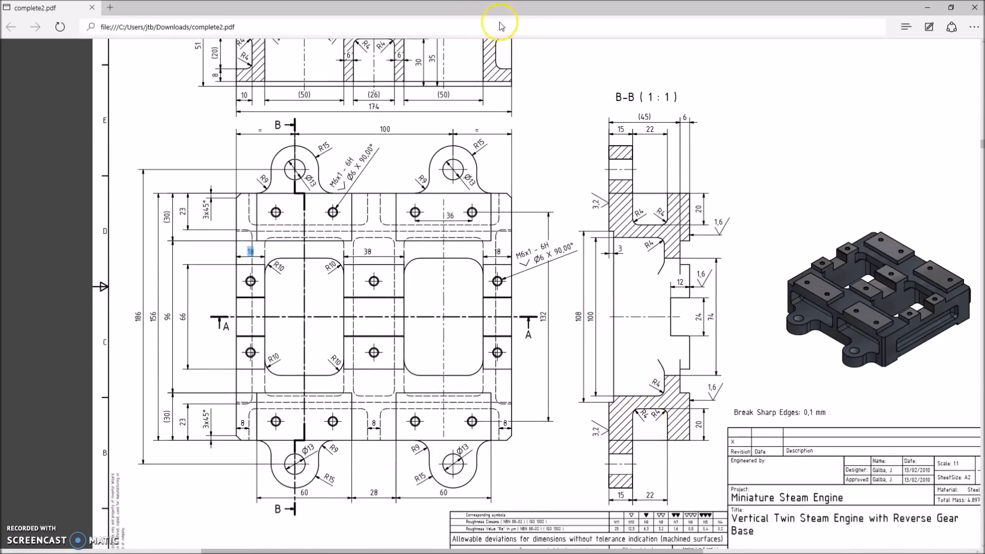
{"action": "key", "text": "alt+Tab"}
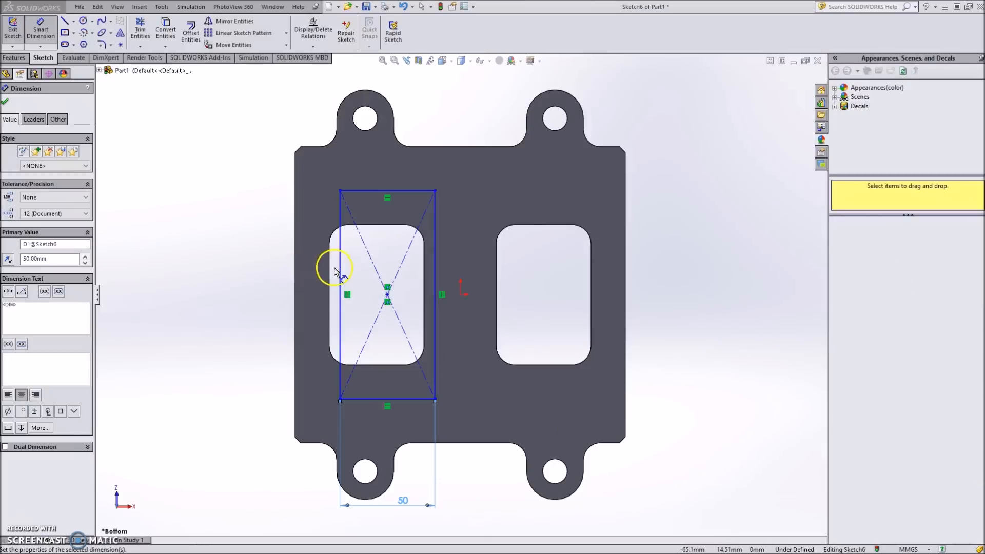
{"action": "left_click", "coordinate": [339, 277]}
{"action": "left_click", "coordinate": [224, 289]}
{"action": "type", "text": "100"}
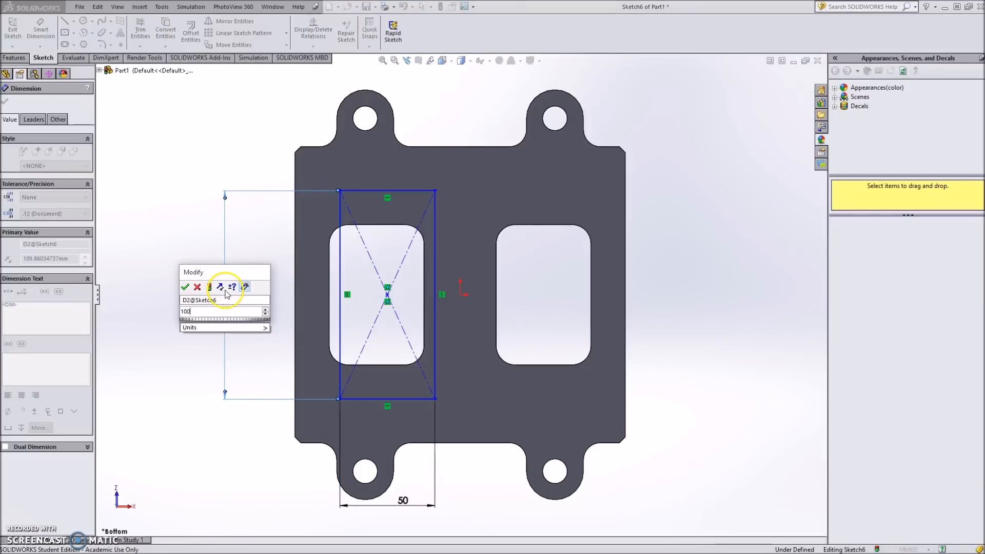
{"action": "key", "text": "Return"}
{"action": "left_click", "coordinate": [387, 304]}
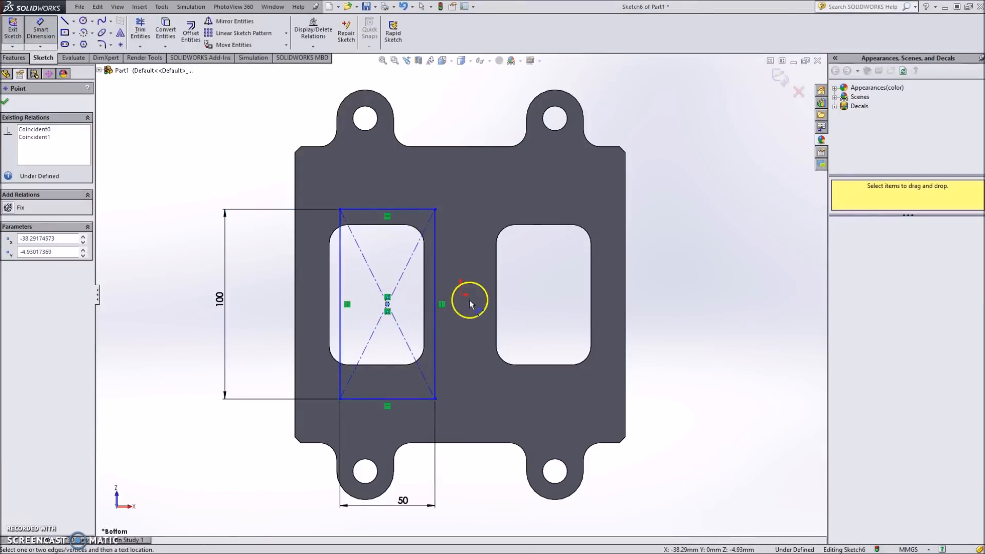
{"action": "left_click", "coordinate": [460, 294]}
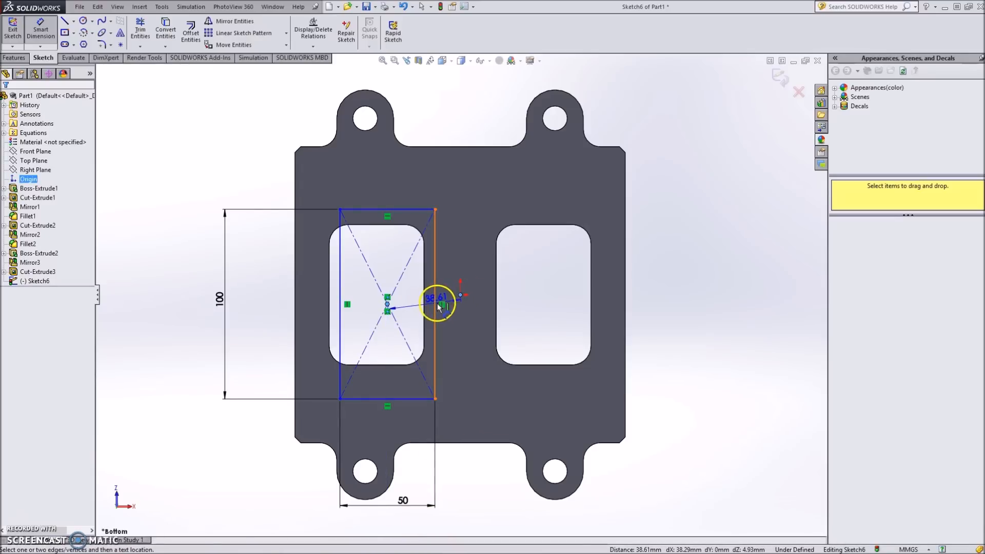
{"action": "left_click", "coordinate": [451, 315]}
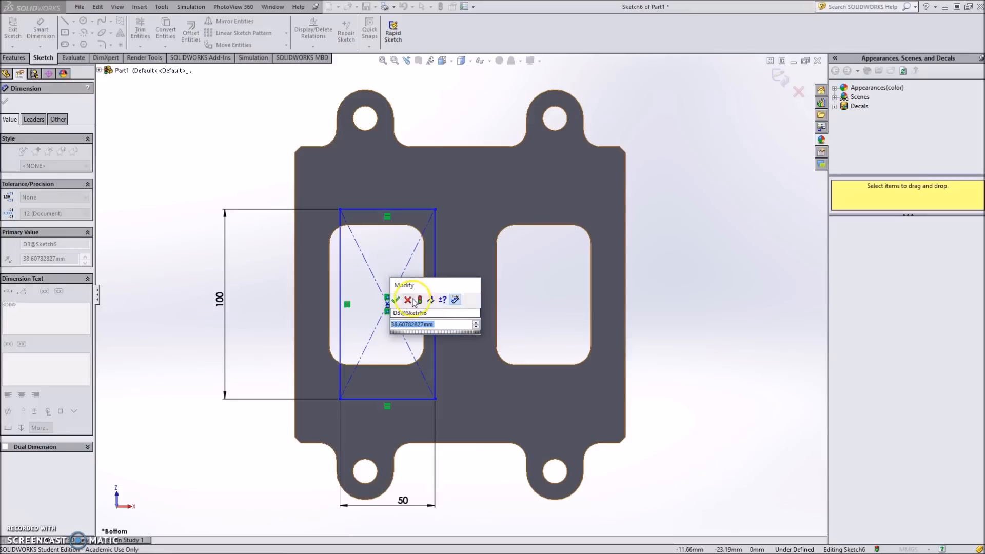
{"action": "left_click", "coordinate": [409, 301]}
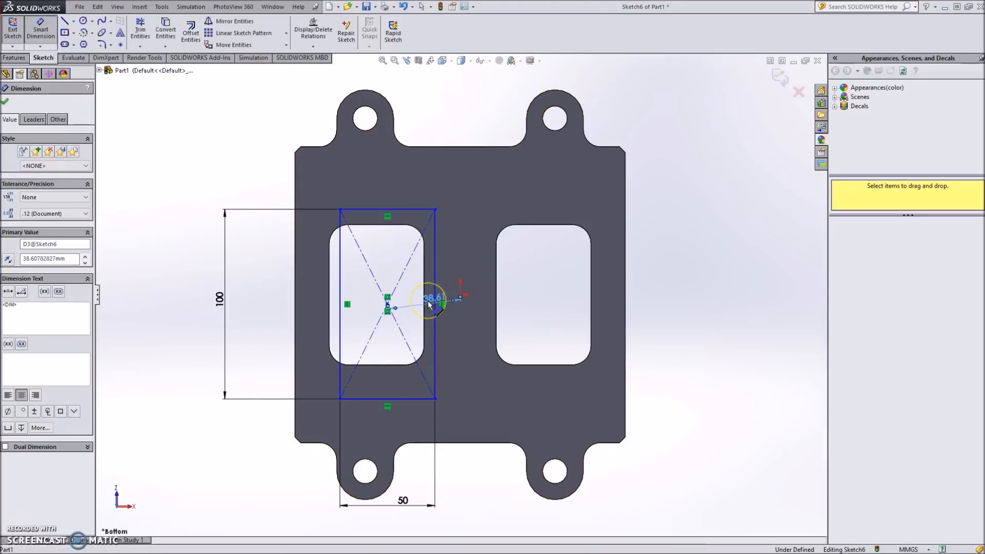
{"action": "key", "text": "Delete"}
Dimension the horizontal distance from the origin to the rectangle's nearer vertical edge as 19 mm.
{"action": "left_click", "coordinate": [461, 295]}
{"action": "left_click", "coordinate": [436, 293]}
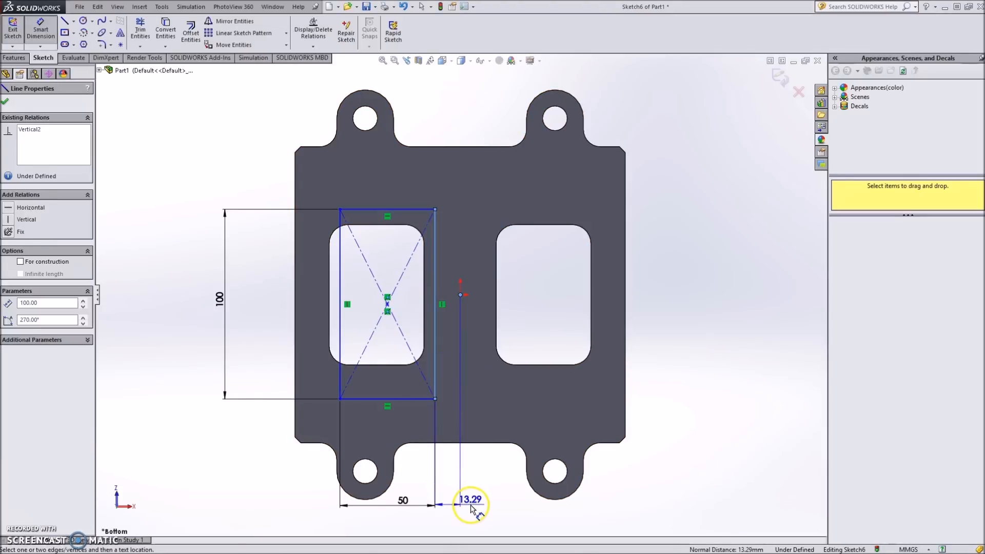
{"action": "left_click", "coordinate": [471, 508]}
{"action": "type", "text": "19"}
{"action": "key", "text": "Return"}
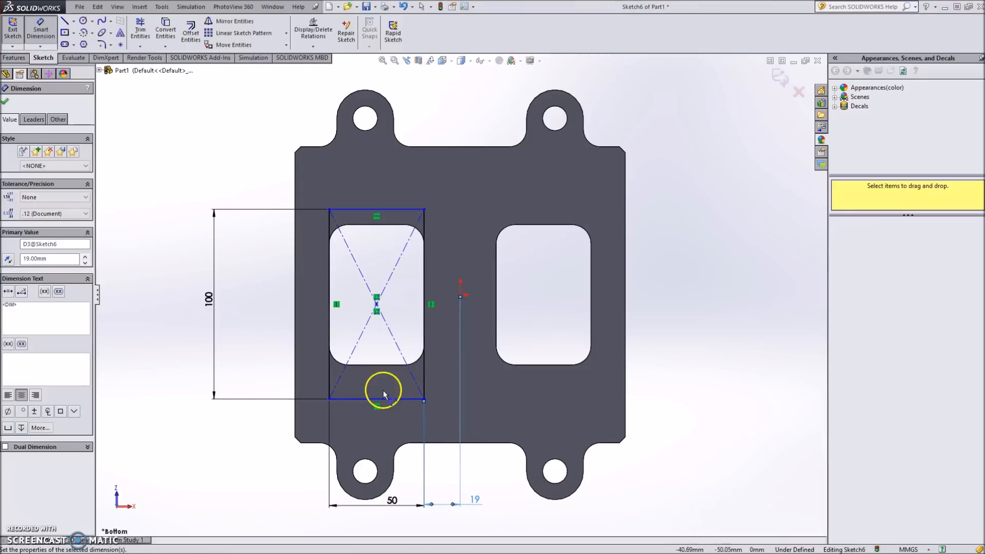
Set the vertical distance between the rectangle's center point and the origin to 0 mm.
{"action": "left_click", "coordinate": [377, 305]}
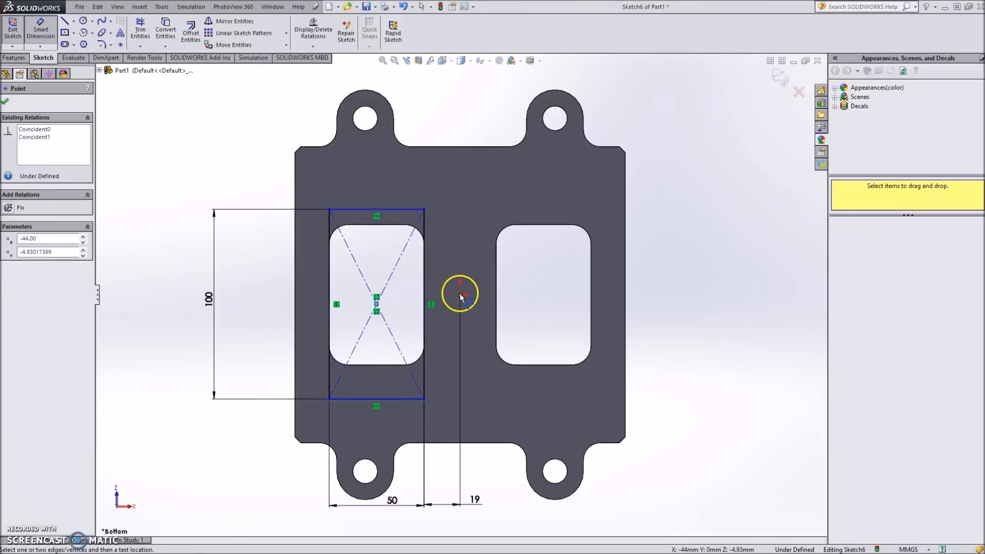
{"action": "left_click", "coordinate": [461, 295]}
{"action": "left_click", "coordinate": [180, 307]}
{"action": "type", "text": "0"}
{"action": "key", "text": "Return"}
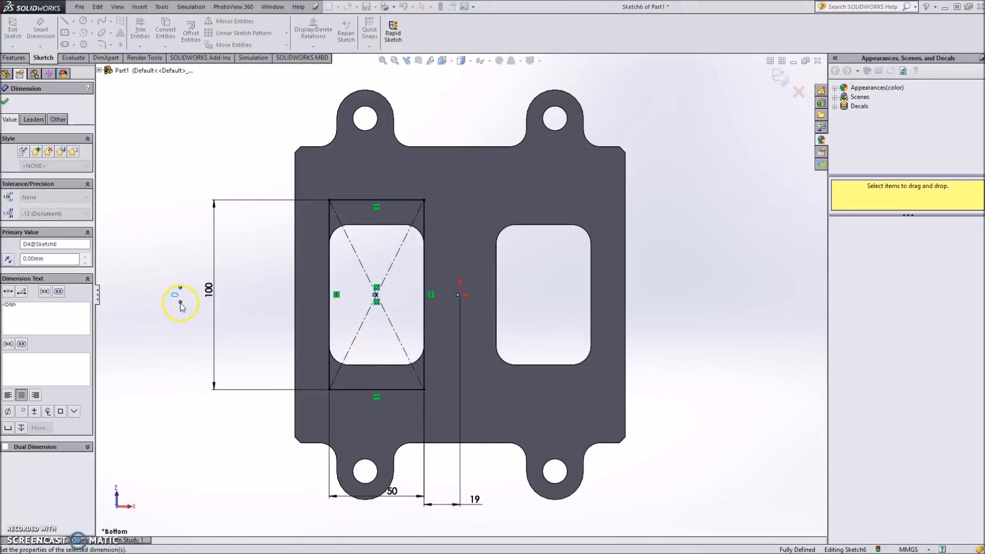
{"action": "left_click", "coordinate": [8, 104]}
{"action": "left_click", "coordinate": [111, 46]}
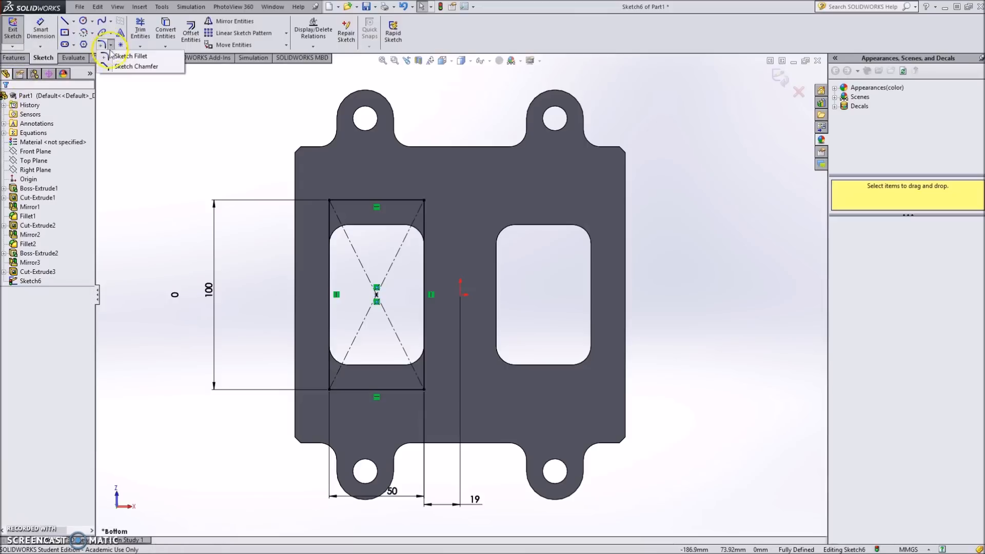
{"action": "left_click", "coordinate": [129, 58]}
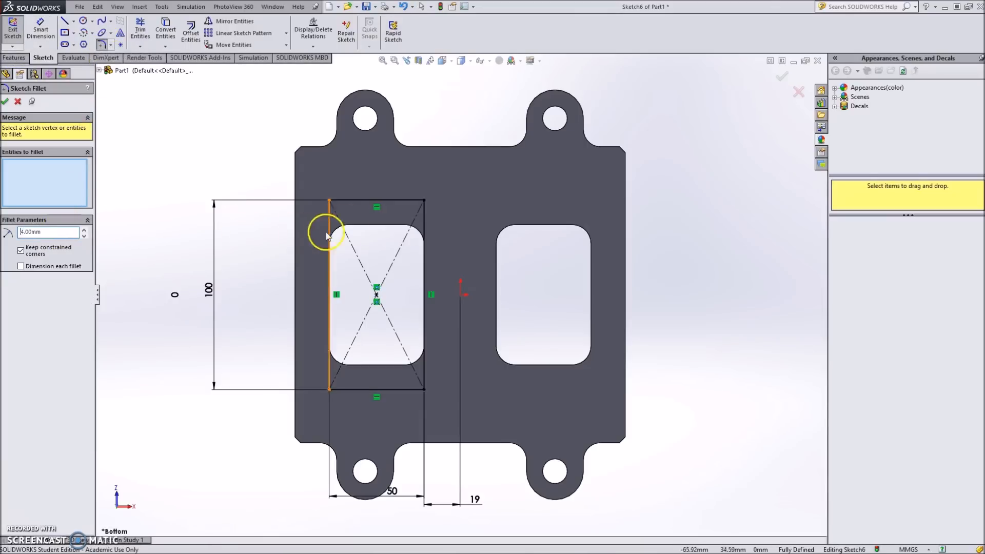
{"action": "left_click", "coordinate": [329, 200]}
{"action": "left_click", "coordinate": [423, 201]}
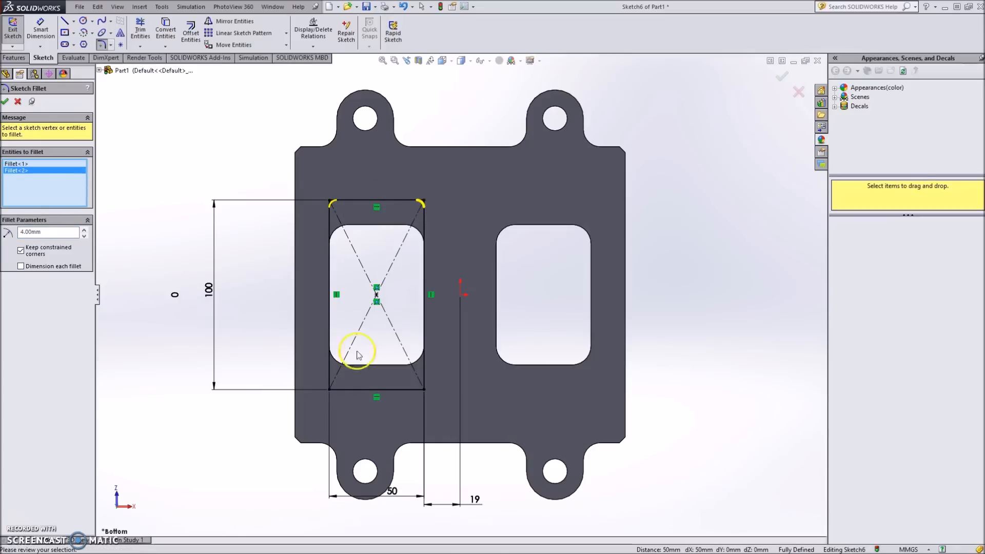
{"action": "left_click", "coordinate": [330, 388]}
{"action": "left_click", "coordinate": [424, 389]}
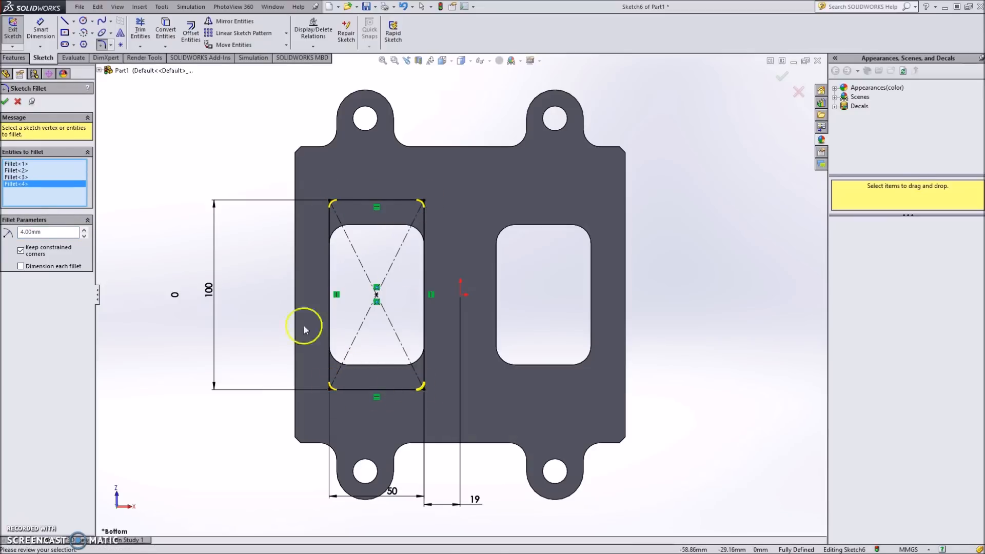
Draw a vertical construction centerline about 47 mm long upward from the origin.
{"action": "left_click", "coordinate": [74, 21]}
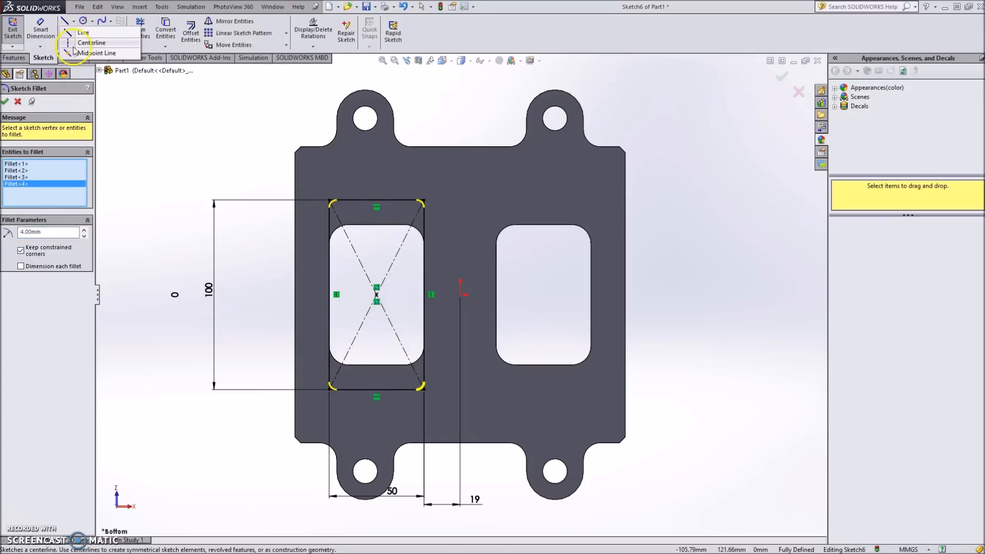
{"action": "left_click", "coordinate": [90, 39]}
{"action": "left_click", "coordinate": [460, 295]}
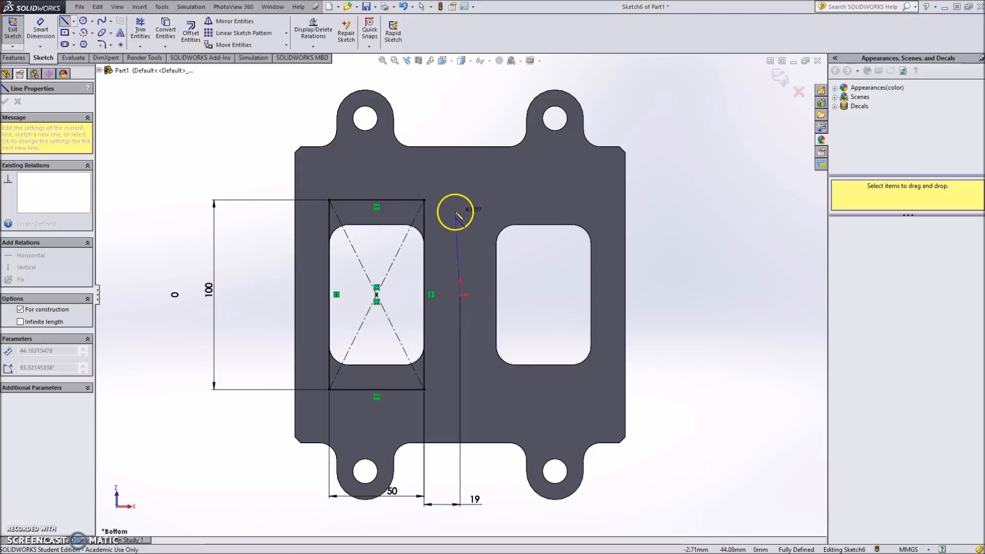
{"action": "left_click", "coordinate": [460, 205]}
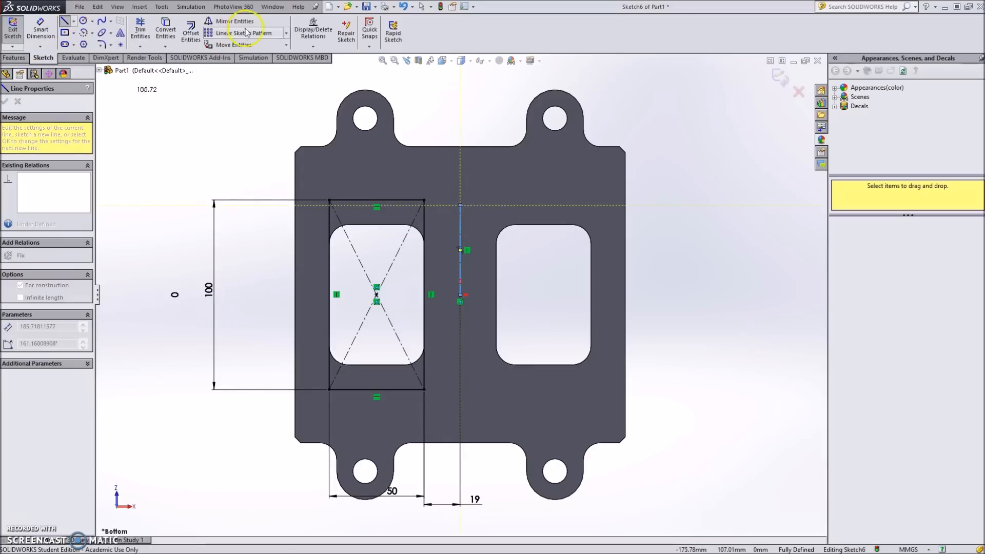
Mirror the whole 50 × 100 mm rectangle about the vertical centerline through the origin.
{"action": "left_click", "coordinate": [231, 21]}
{"action": "left_click_drag", "start_coordinate": [258, 144], "coordinate": [443, 433]}
{"action": "left_click", "coordinate": [72, 234]}
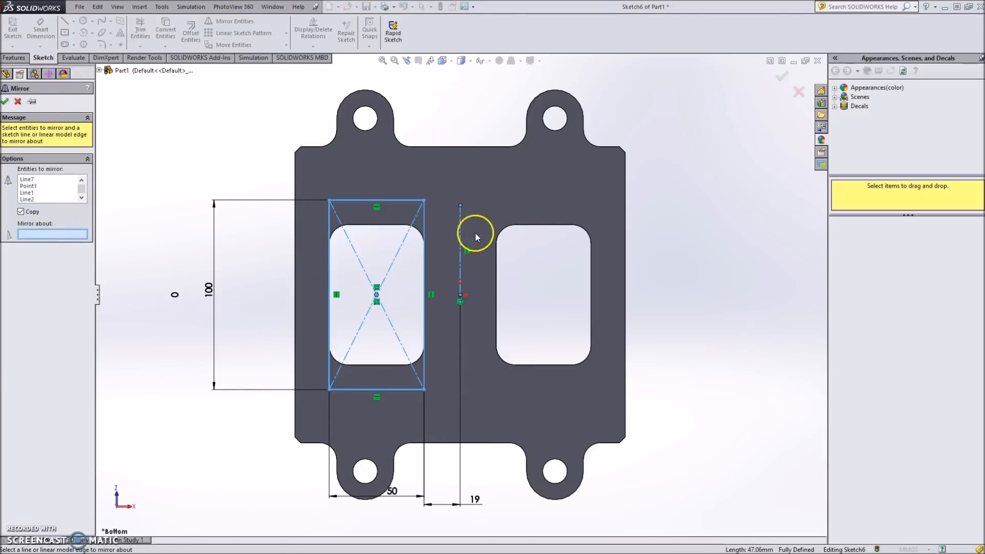
{"action": "left_click", "coordinate": [459, 230]}
{"action": "left_click", "coordinate": [5, 101]}
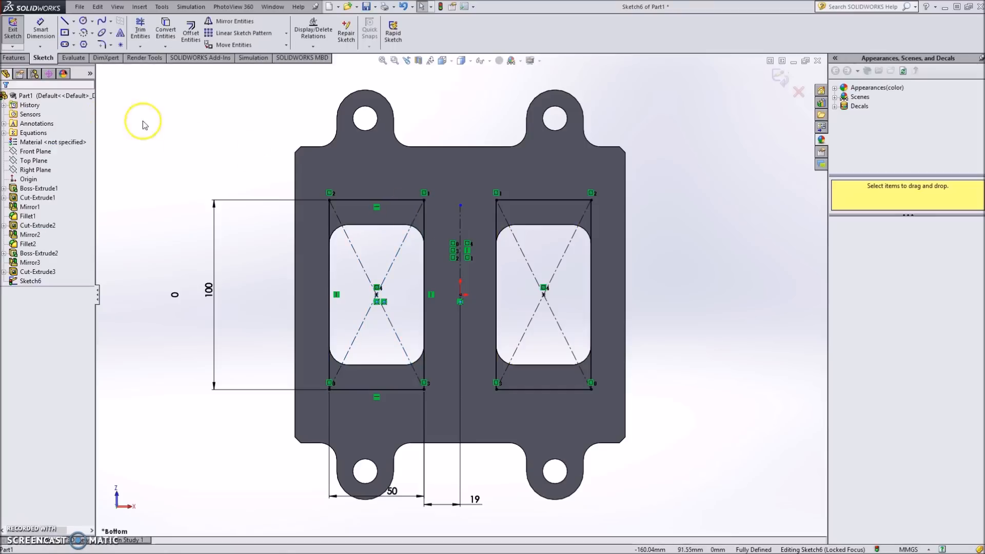
Round all eight corners of the two rectangles with 4 mm sketch fillets.
{"action": "left_click", "coordinate": [109, 46]}
{"action": "left_click", "coordinate": [330, 201]}
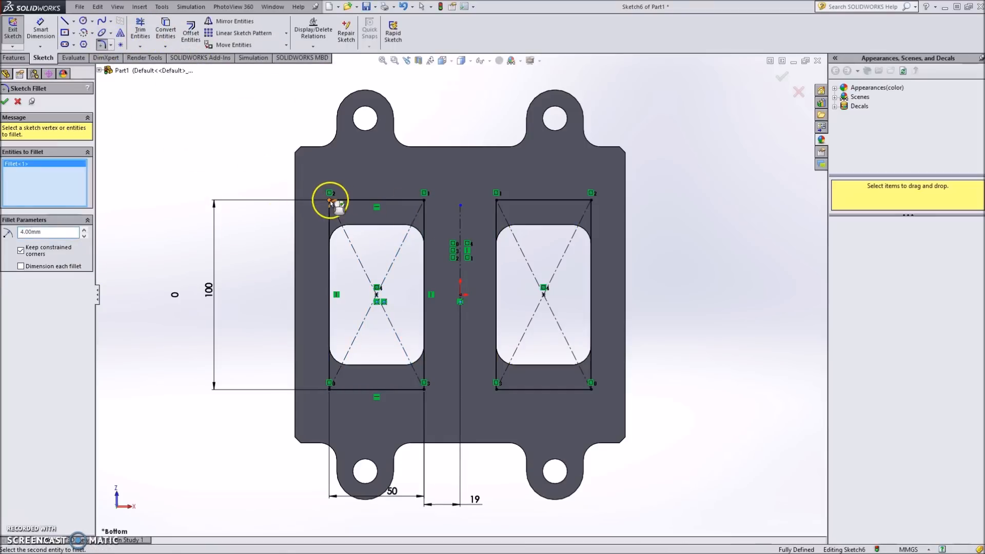
{"action": "left_click", "coordinate": [423, 201]}
{"action": "left_click", "coordinate": [330, 389]}
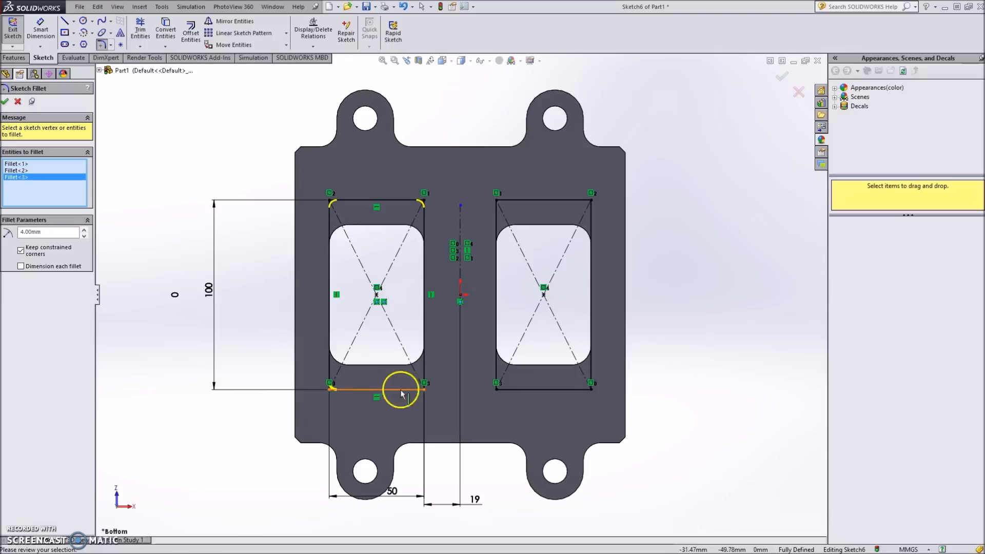
{"action": "left_click", "coordinate": [425, 391]}
{"action": "left_click", "coordinate": [498, 389]}
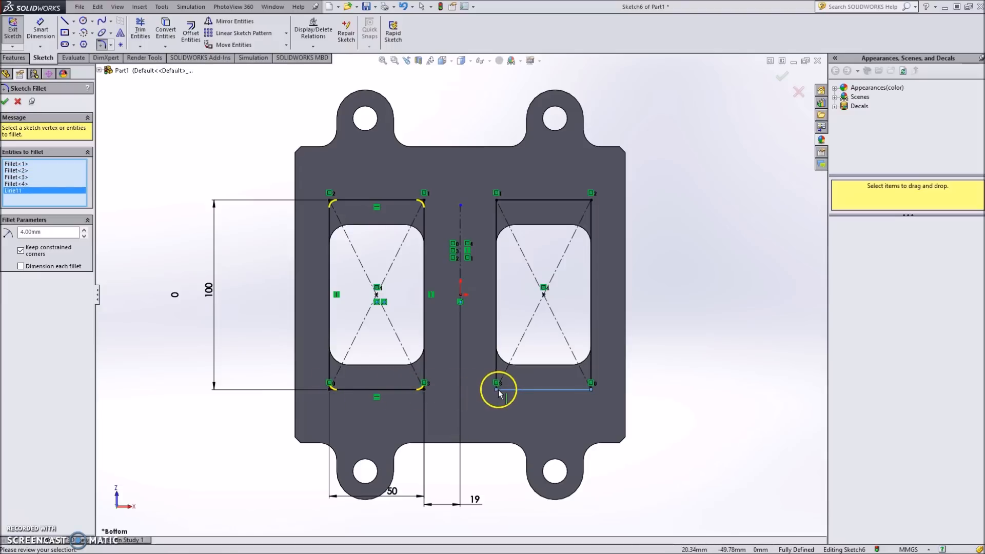
{"action": "left_click", "coordinate": [589, 388]}
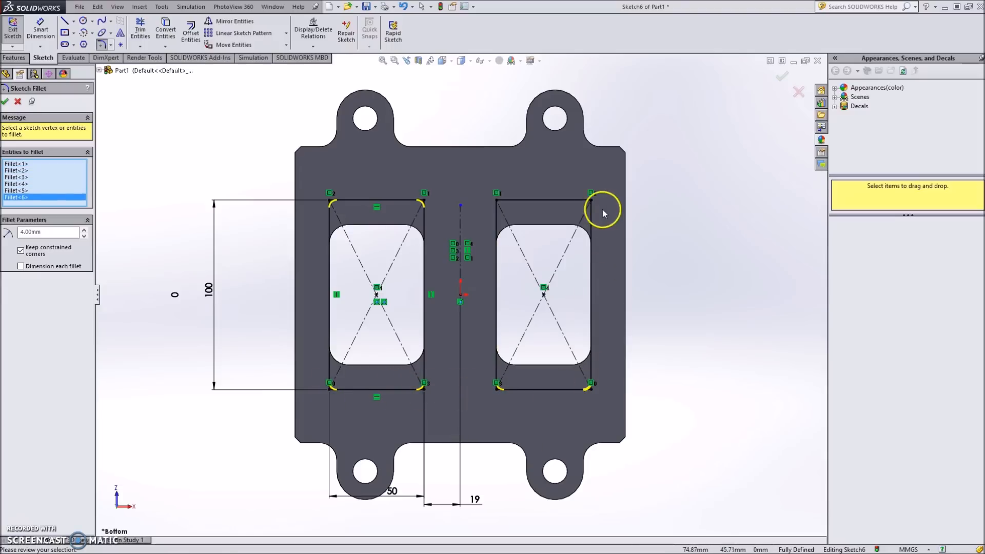
{"action": "left_click", "coordinate": [591, 201]}
{"action": "left_click", "coordinate": [499, 201]}
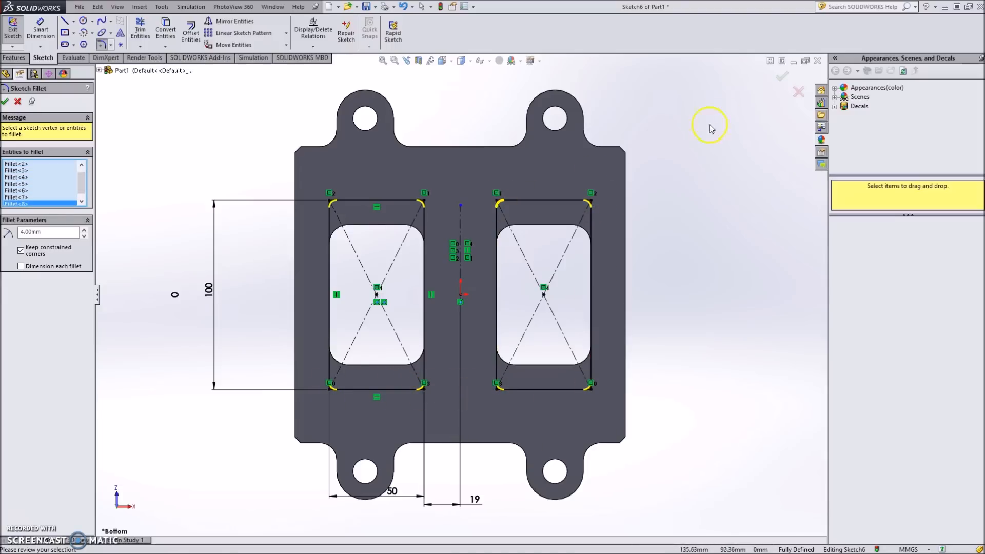
{"action": "left_click", "coordinate": [784, 78]}
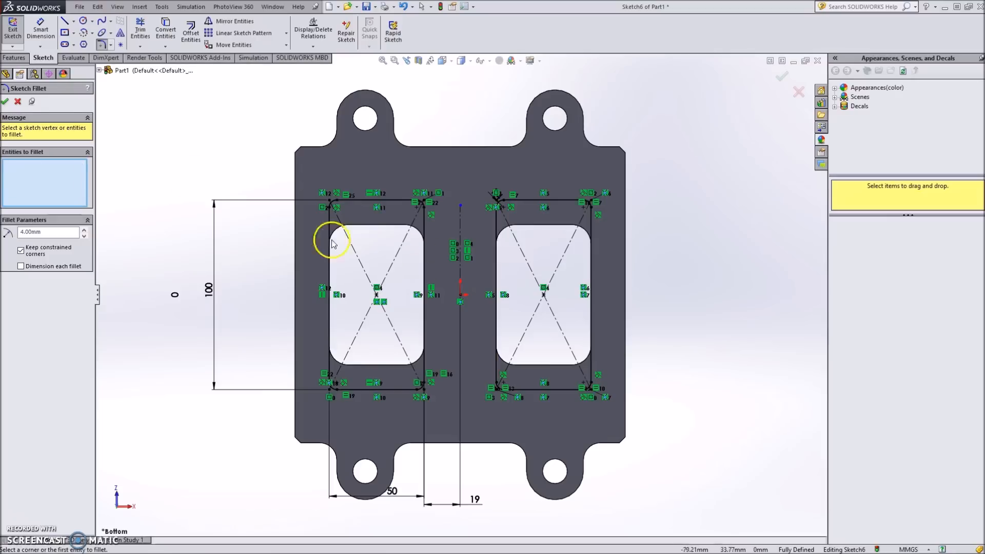
{"action": "left_click", "coordinate": [17, 102]}
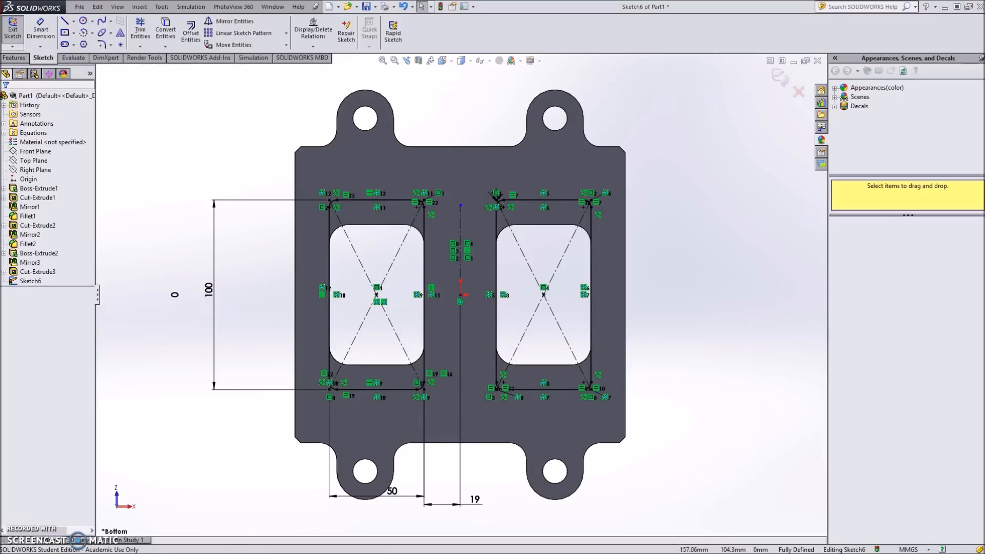
Check the recess depth in section A-A of the complete2.pdf drawing.
{"action": "key", "text": "alt+Tab"}
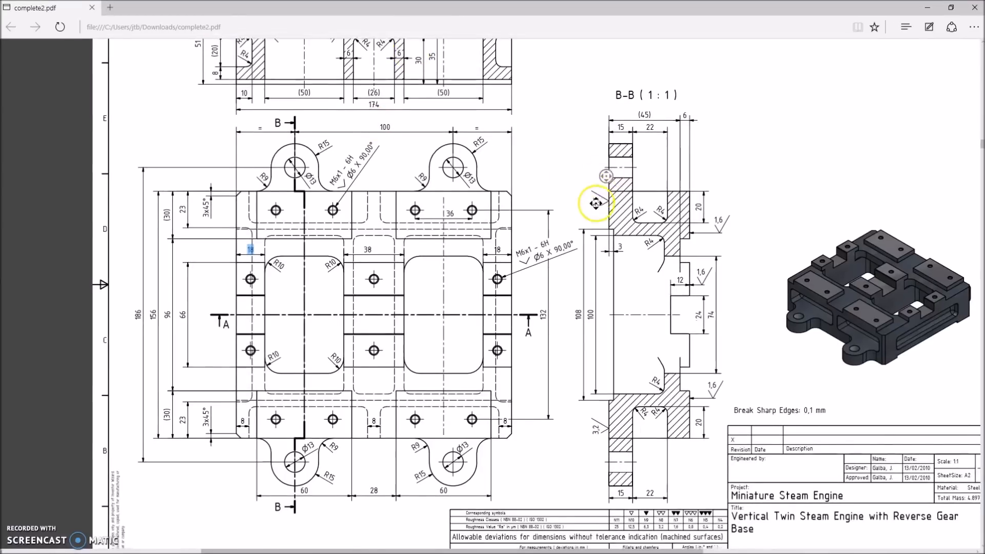
{"action": "middle_click", "coordinate": [595, 210]}
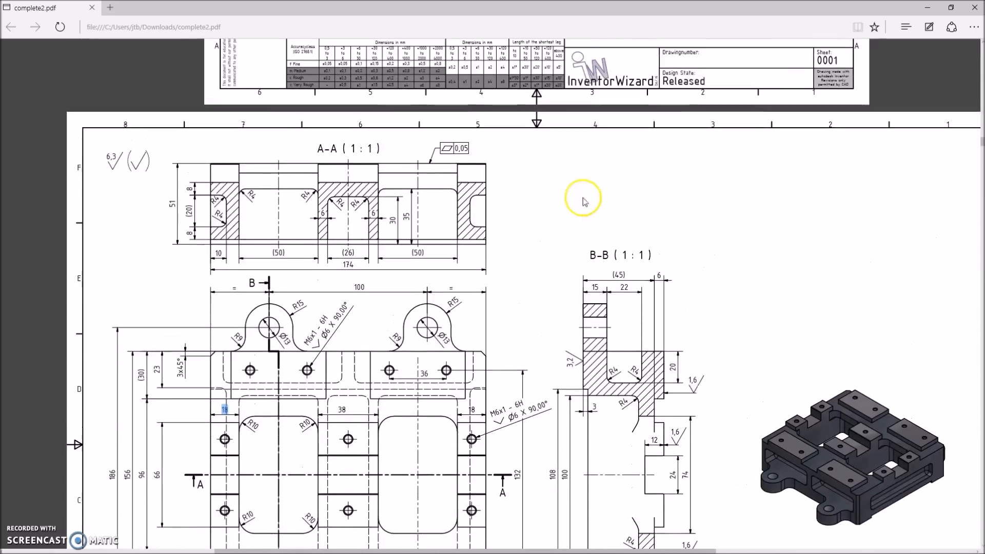
{"action": "left_click", "coordinate": [272, 260]}
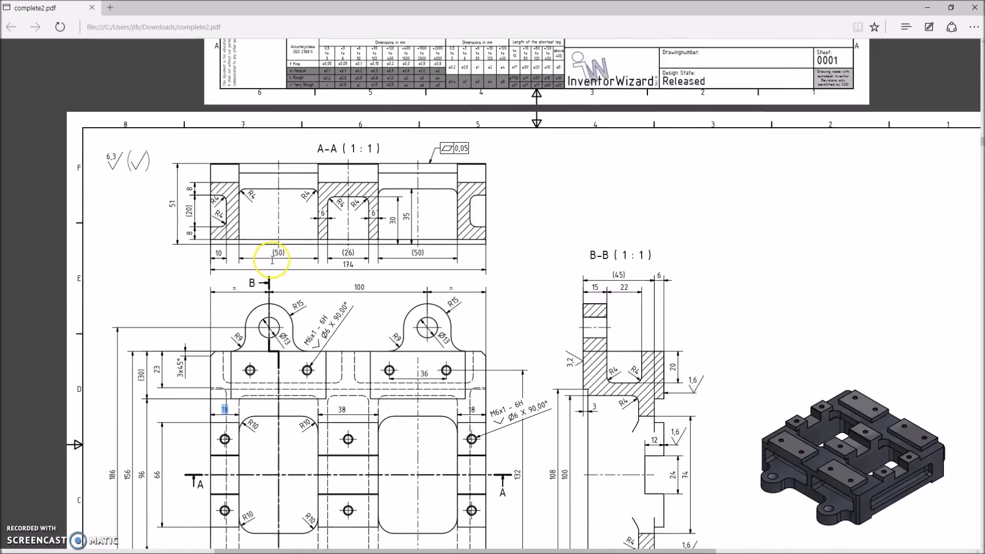
{"action": "scroll", "coordinate": [664, 275], "scroll_direction": "down", "scroll_amount": 3}
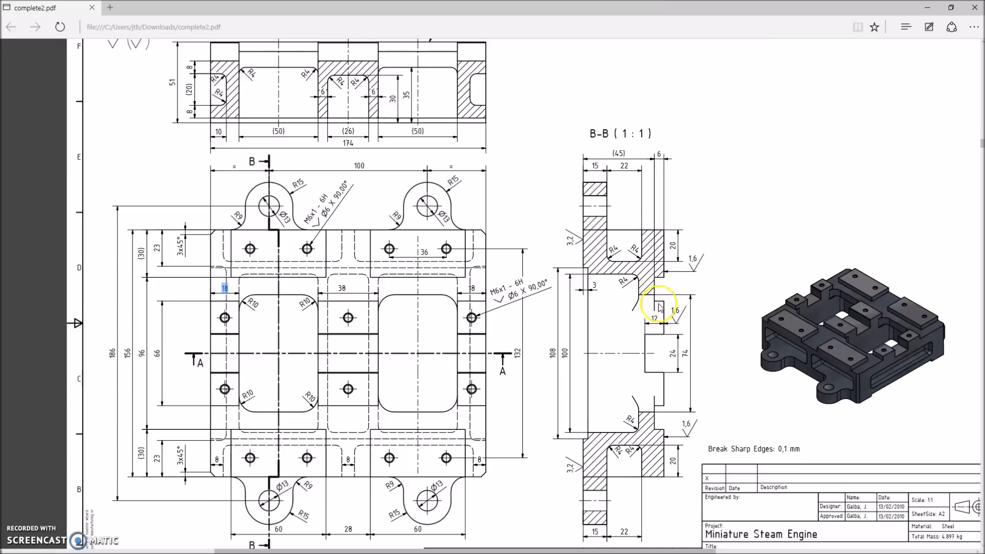
{"action": "scroll", "coordinate": [667, 270], "scroll_direction": "down", "scroll_amount": 3}
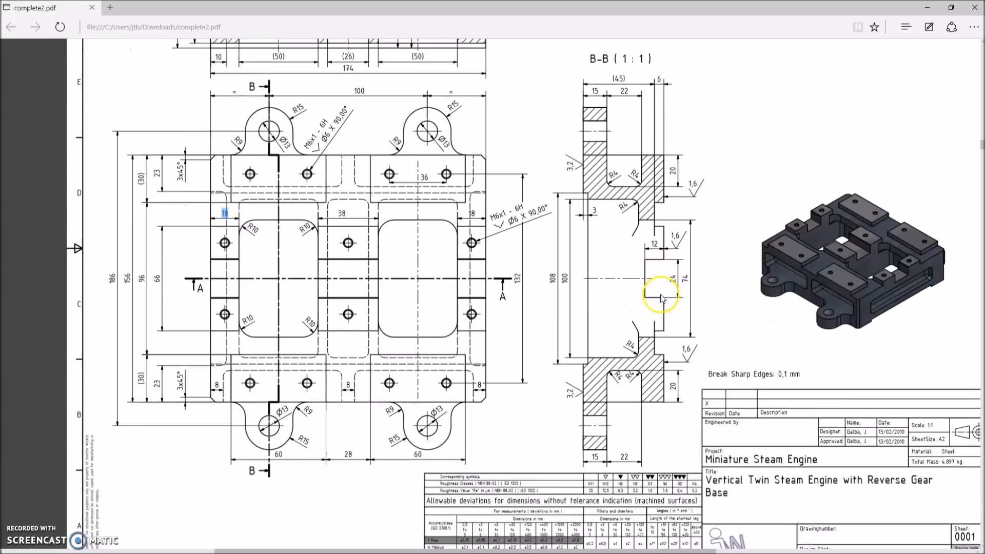
{"action": "scroll", "coordinate": [661, 298], "scroll_direction": "up", "scroll_amount": 6}
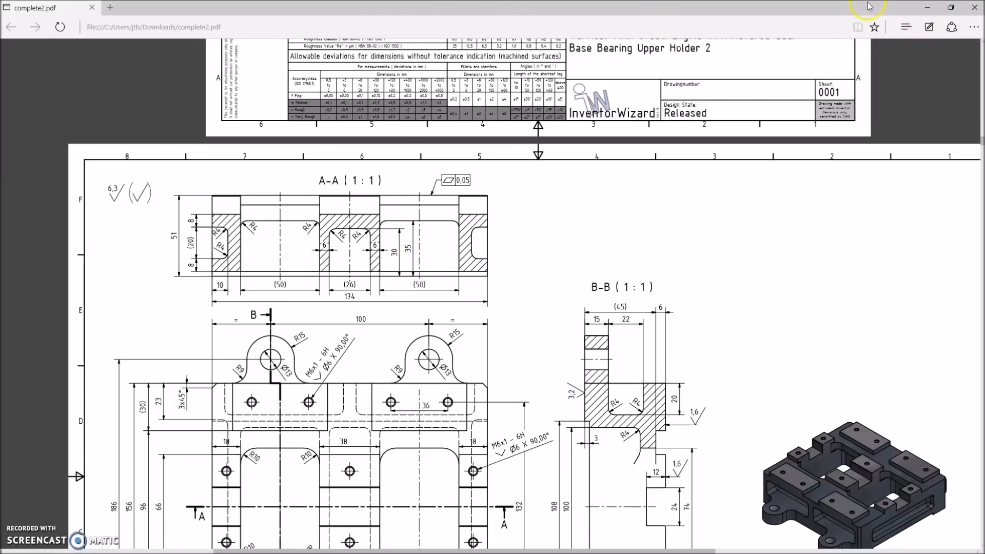
{"action": "left_click", "coordinate": [927, 7]}
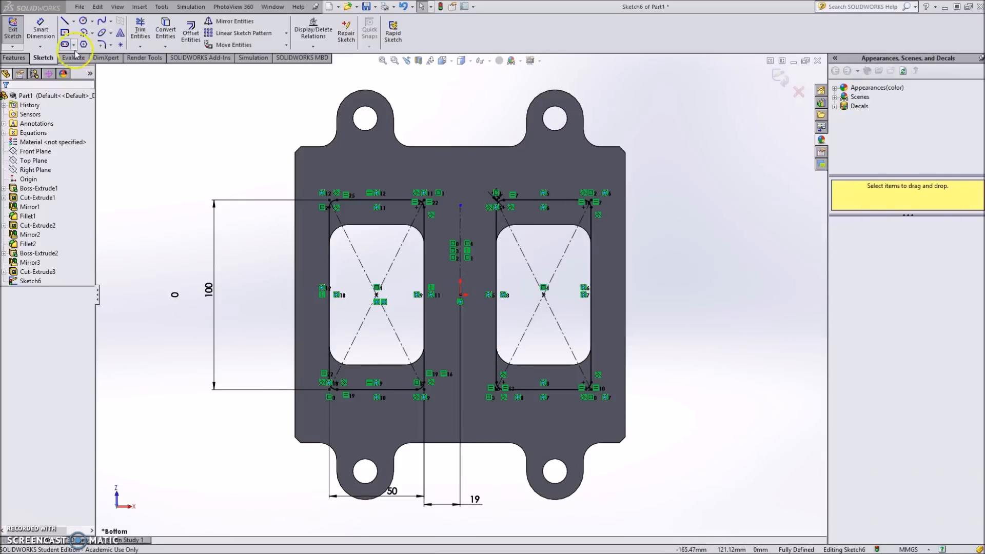
In SOLIDWORKS, extrude-cut the two rounded rectangles as blind recesses 35 mm deep.
{"action": "left_click", "coordinate": [20, 57]}
{"action": "left_click", "coordinate": [153, 32]}
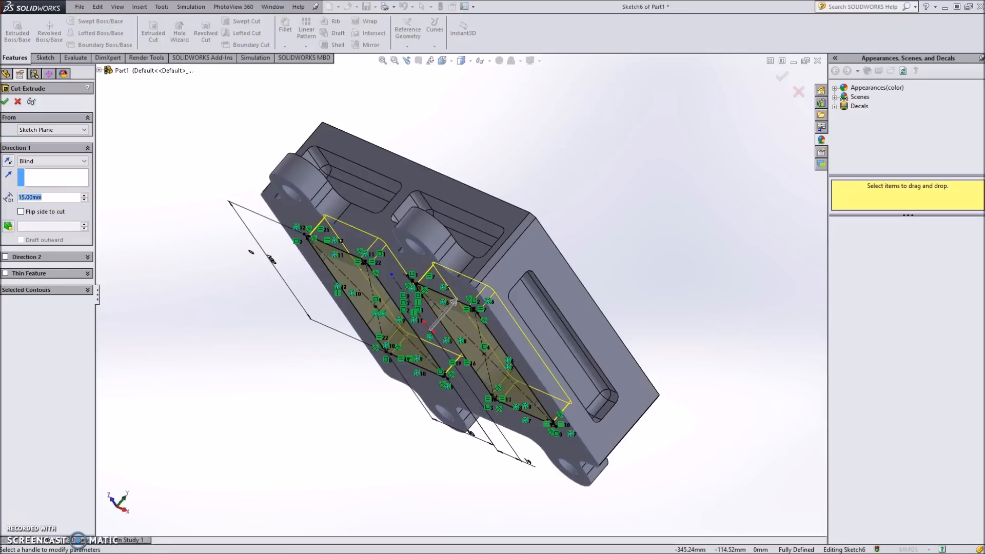
{"action": "type", "text": "35"}
{"action": "key", "text": "Return"}
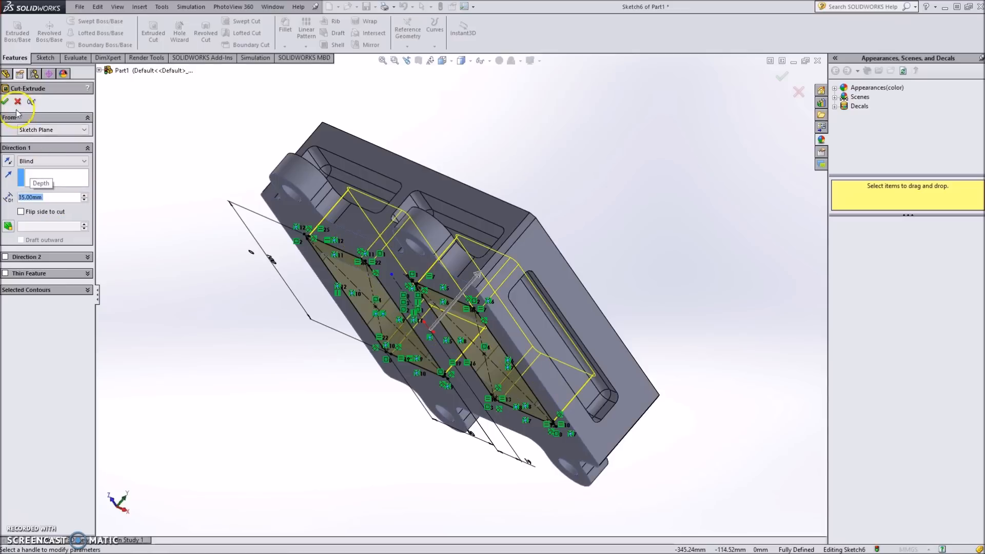
{"action": "right_click", "coordinate": [325, 412]}
Start a 4 mm symmetric fillet on the two short inner floor edges of one recess in the underside.
{"action": "middle_click_drag", "start_coordinate": [307, 408], "coordinate": [210, 351]}
{"action": "middle_click_drag", "start_coordinate": [455, 330], "coordinate": [506, 257]}
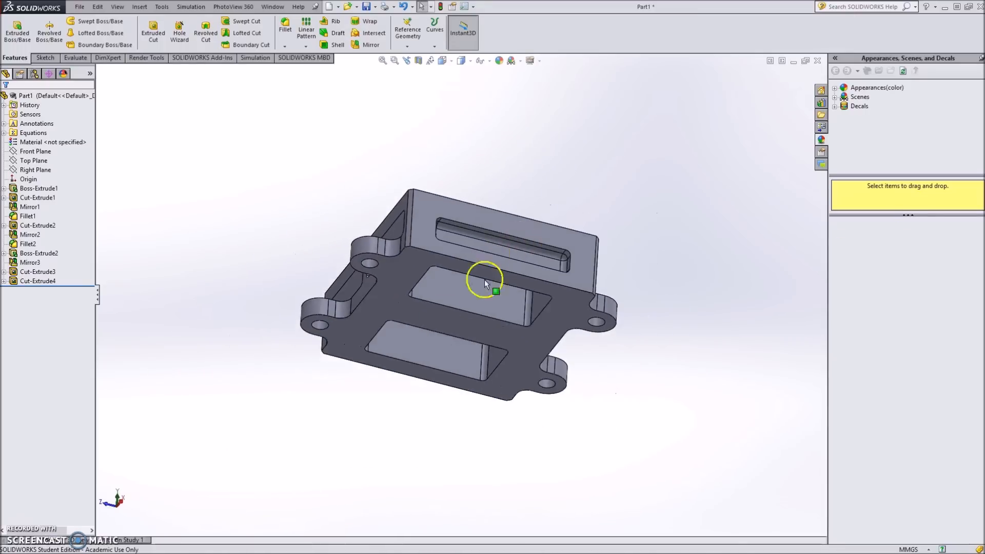
{"action": "scroll", "coordinate": [431, 346], "scroll_direction": "up", "scroll_amount": 5}
{"action": "middle_click_drag", "start_coordinate": [431, 345], "coordinate": [410, 226]}
{"action": "scroll", "coordinate": [445, 280], "scroll_direction": "up", "scroll_amount": 5}
{"action": "scroll", "coordinate": [442, 290], "scroll_direction": "down", "scroll_amount": 8}
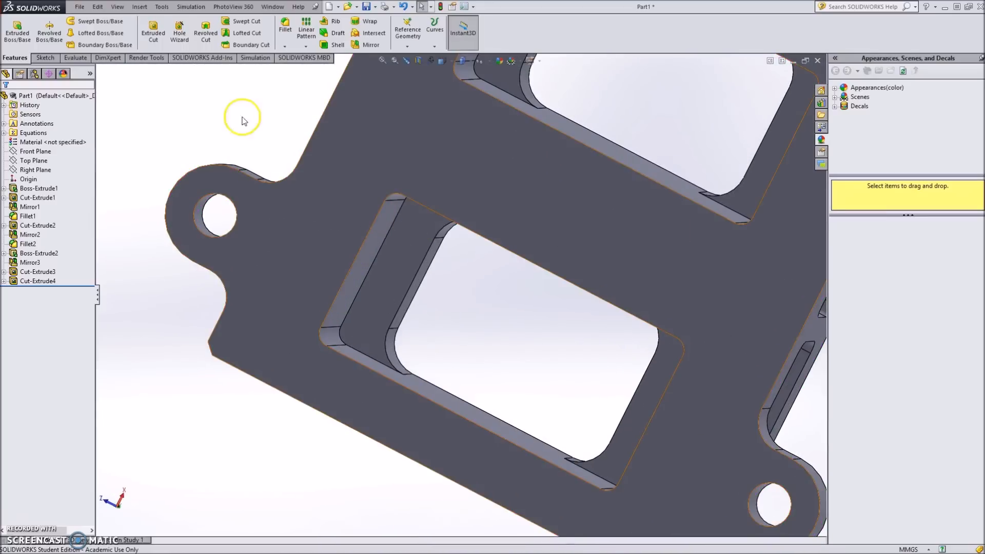
{"action": "left_click", "coordinate": [286, 26]}
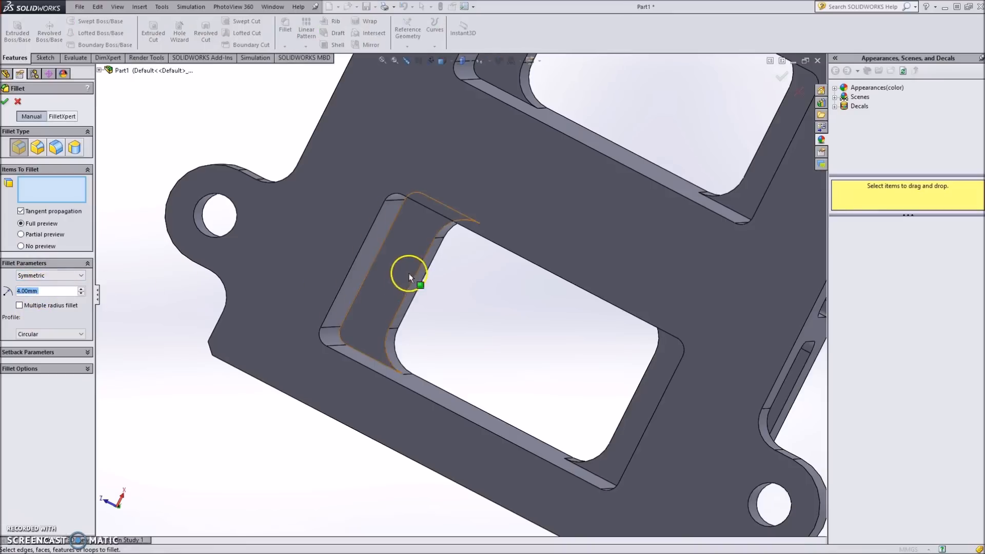
{"action": "left_click", "coordinate": [374, 265]}
{"action": "middle_click_drag", "start_coordinate": [577, 391], "coordinate": [676, 418]}
{"action": "left_click", "coordinate": [675, 418]}
Add the two short inner floor edges of the other recess to the 4 mm fillet and apply it.
{"action": "scroll", "coordinate": [673, 403], "scroll_direction": "up", "scroll_amount": 5}
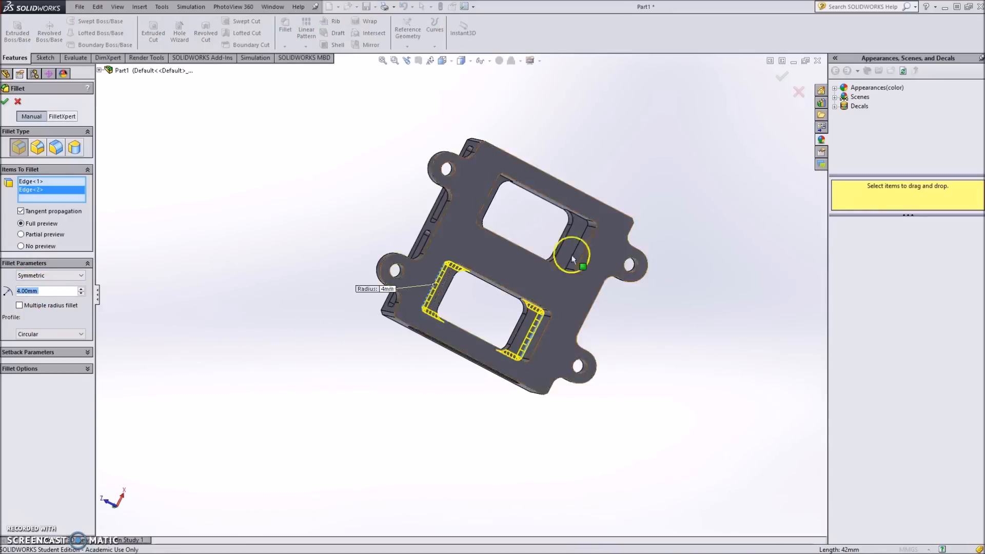
{"action": "scroll", "coordinate": [546, 260], "scroll_direction": "down", "scroll_amount": 6}
{"action": "left_click", "coordinate": [550, 263]}
{"action": "middle_click_drag", "start_coordinate": [550, 263], "coordinate": [485, 251]}
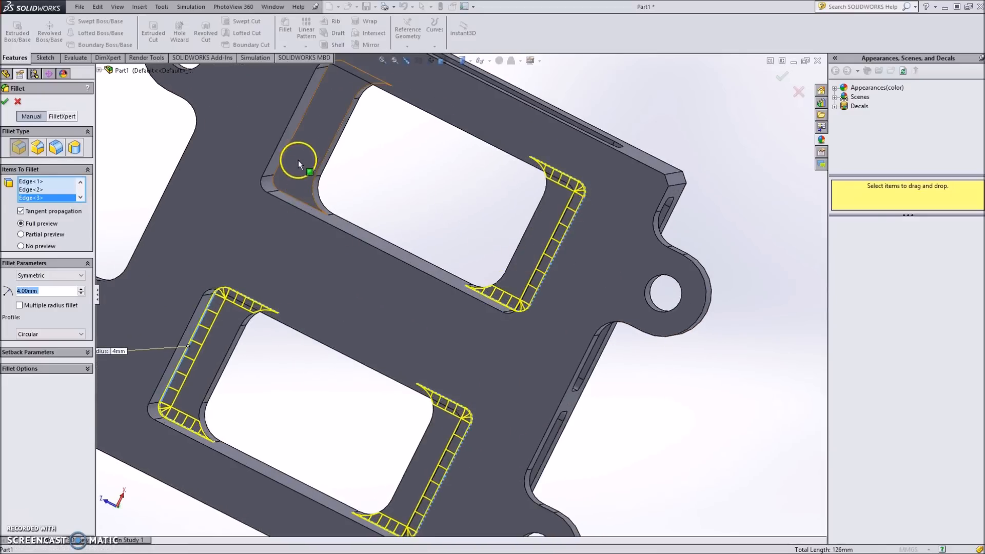
{"action": "left_click", "coordinate": [291, 149]}
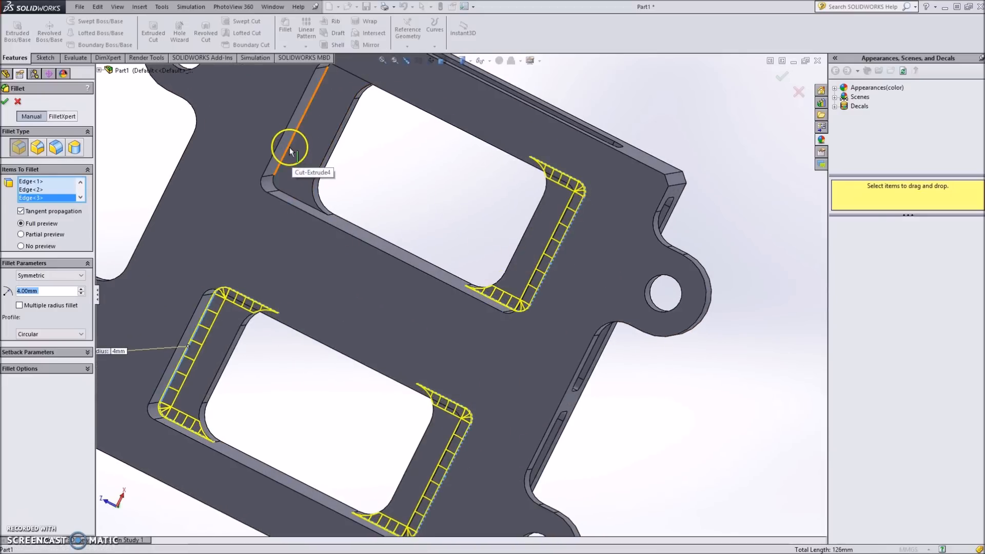
{"action": "left_click", "coordinate": [5, 102]}
Inspect the base from above, and examine the plan view and sections in the complete2.pdf drawing for the central recess.
{"action": "scroll", "coordinate": [714, 345], "scroll_direction": "up", "scroll_amount": 4}
{"action": "middle_click_drag", "start_coordinate": [715, 339], "coordinate": [409, 181]}
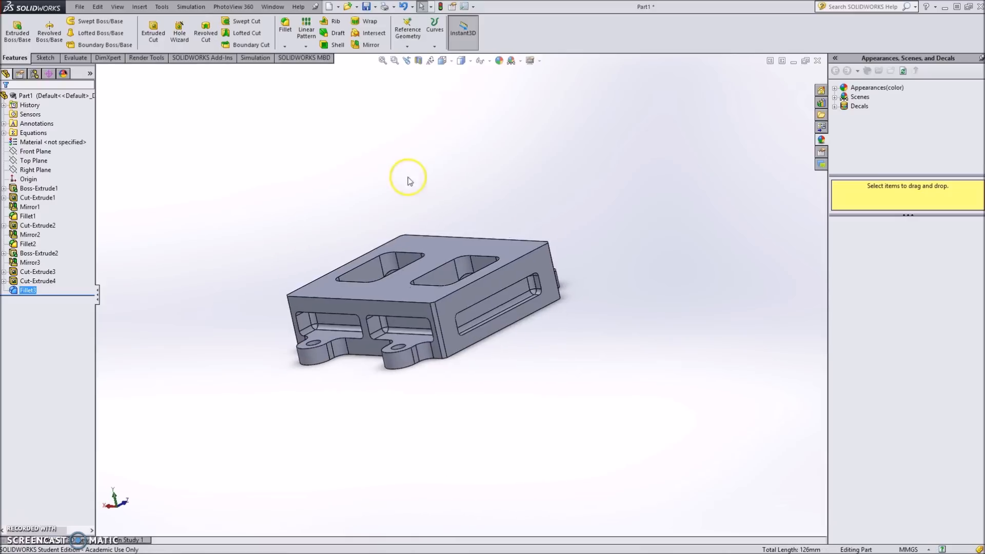
{"action": "key", "text": "alt+Tab"}
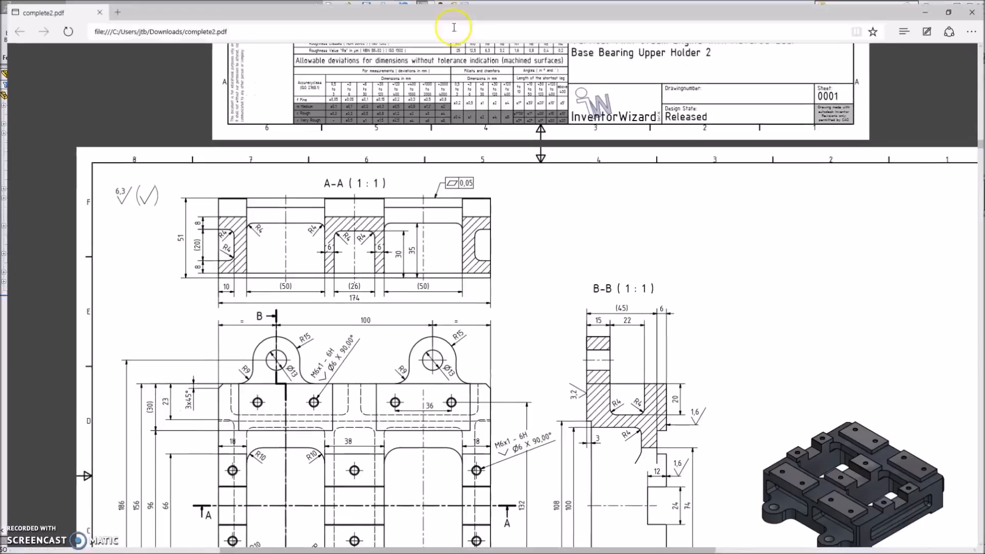
{"action": "scroll", "coordinate": [534, 297], "scroll_direction": "down", "scroll_amount": 4}
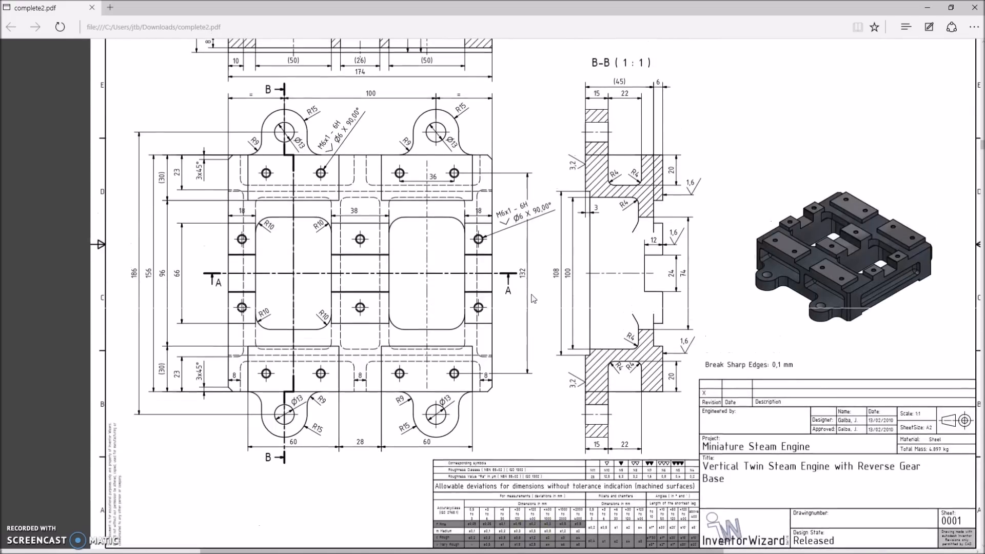
{"action": "scroll", "coordinate": [770, 287], "scroll_direction": "up", "scroll_amount": 2}
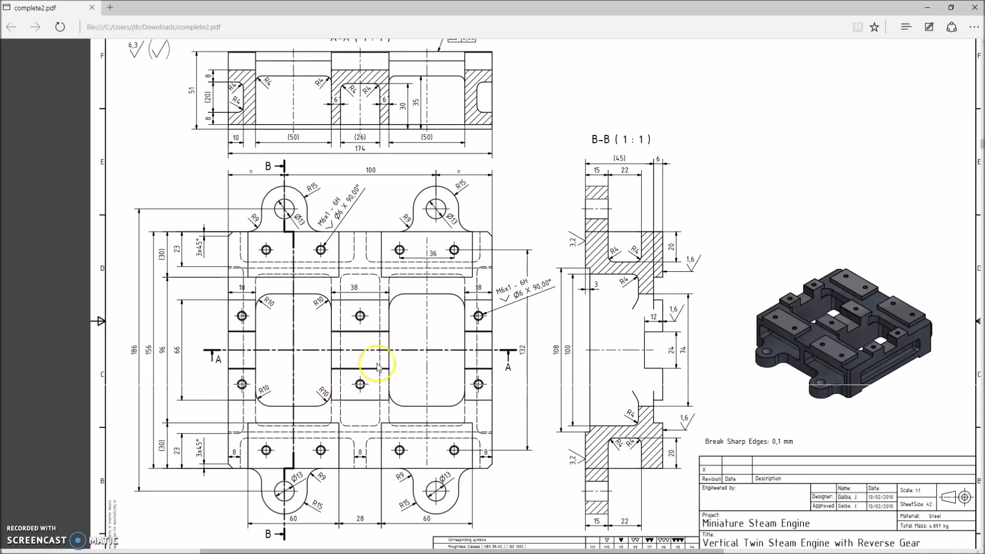
Examine section A-A and the plan view in the complete2.pdf drawing for the central recess's width, length and depth.
{"action": "scroll", "coordinate": [362, 135], "scroll_direction": "up", "scroll_amount": 2}
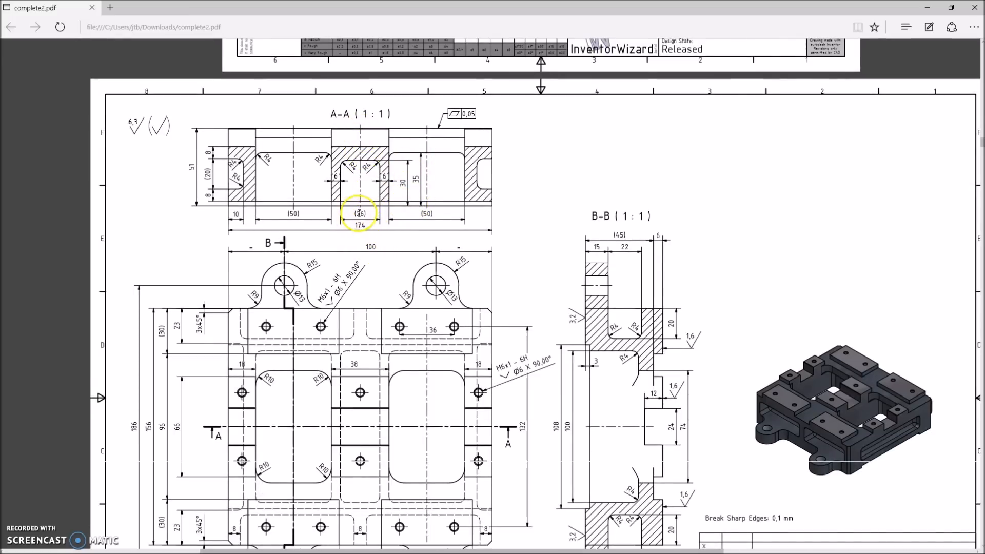
{"action": "scroll", "coordinate": [359, 213], "scroll_direction": "down", "scroll_amount": 4}
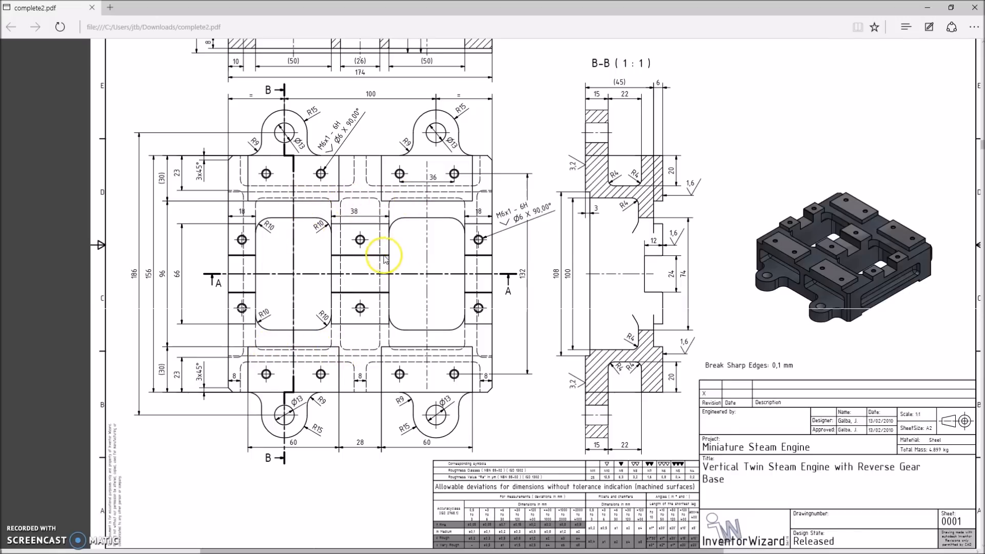
{"action": "scroll", "coordinate": [385, 259], "scroll_direction": "up", "scroll_amount": 5}
{"action": "scroll", "coordinate": [370, 246], "scroll_direction": "down", "scroll_amount": 3}
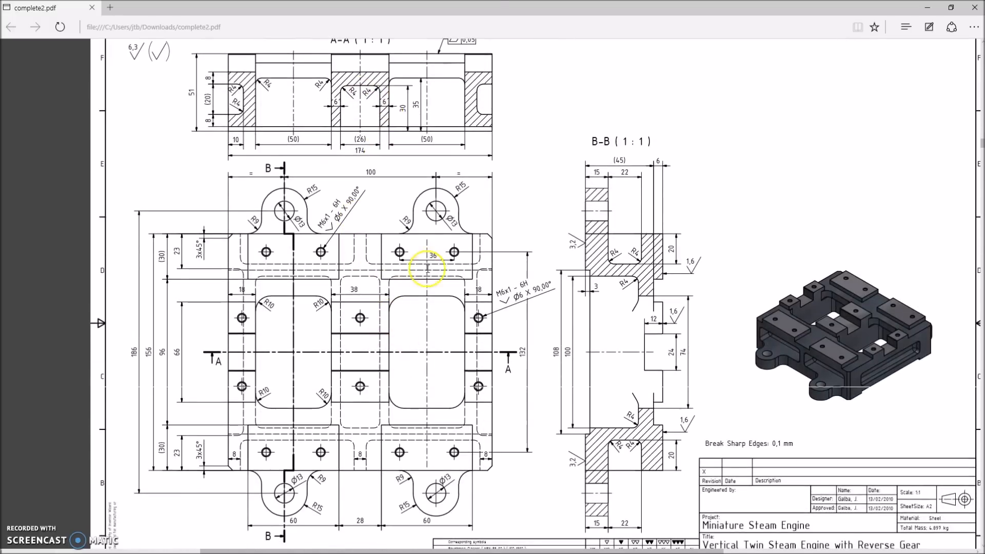
{"action": "scroll", "coordinate": [344, 264], "scroll_direction": "up", "scroll_amount": 2}
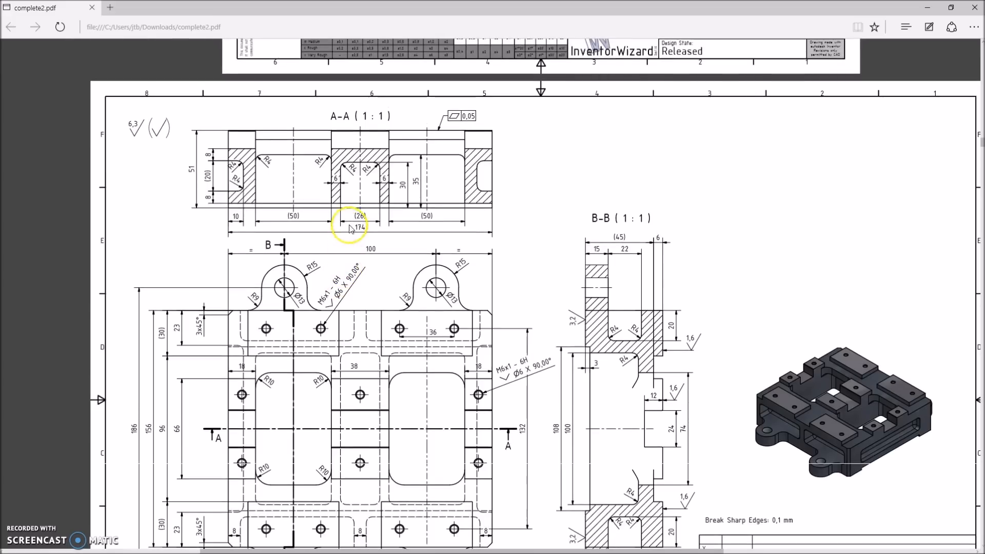
In SOLIDWORKS, sketch a centre rectangle about 105 by 24 mm on the underside face, centred on the origin between the two recesses.
{"action": "left_click_drag", "start_coordinate": [401, 7], "coordinate": [984, 23]}
{"action": "middle_click_drag", "start_coordinate": [625, 393], "coordinate": [438, 308]}
{"action": "scroll", "coordinate": [362, 253], "scroll_direction": "down", "scroll_amount": 5}
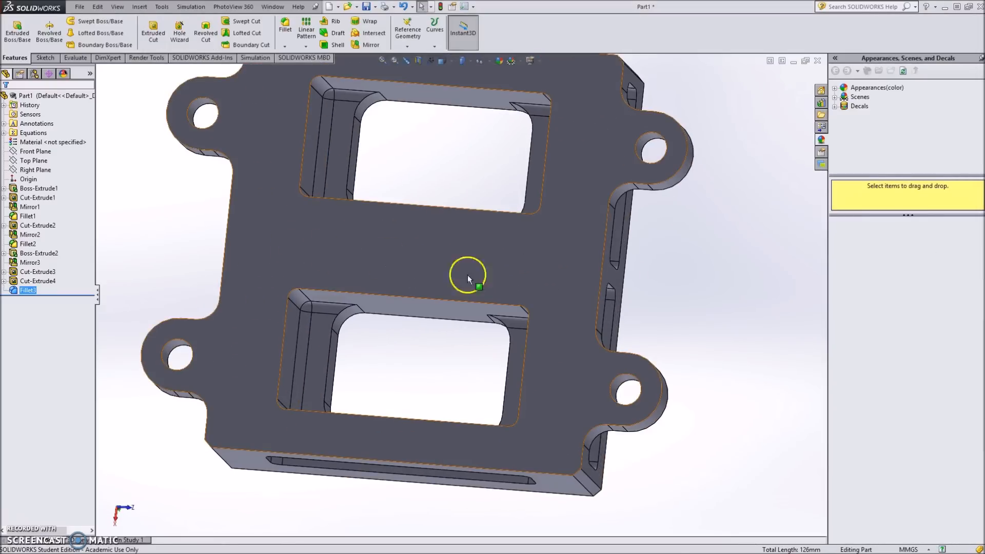
{"action": "left_click", "coordinate": [45, 58]}
{"action": "left_click", "coordinate": [13, 25]}
{"action": "left_click", "coordinate": [387, 257]}
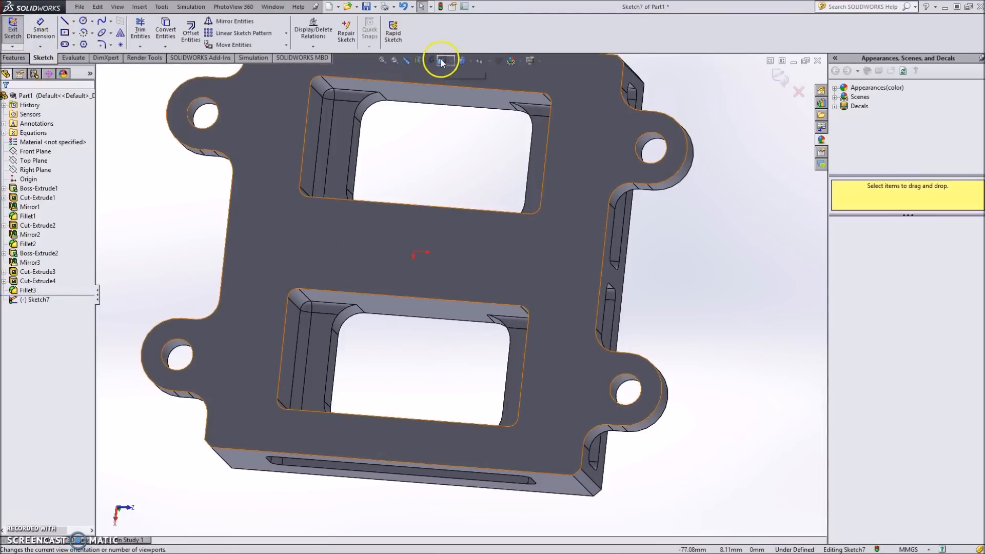
{"action": "left_click", "coordinate": [442, 63]}
{"action": "left_click", "coordinate": [401, 242]}
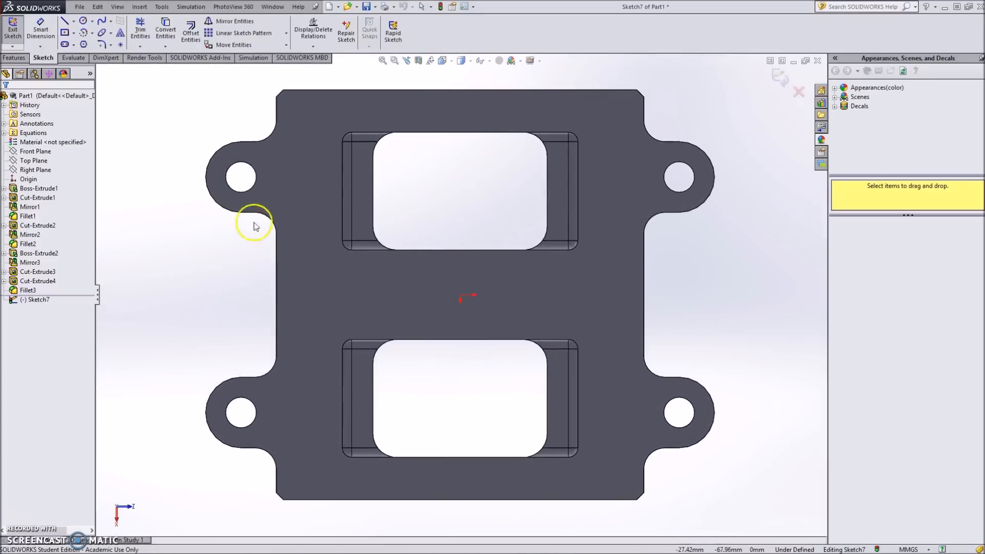
{"action": "left_click", "coordinate": [66, 33]}
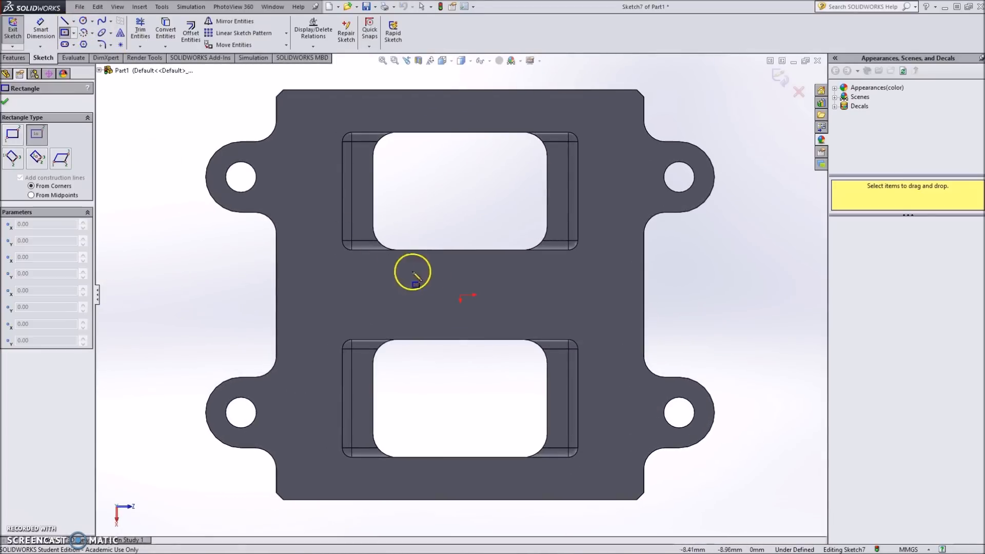
{"action": "left_click", "coordinate": [460, 295]}
{"action": "left_click", "coordinate": [583, 323]}
Dimension the centre rectangle to 100 mm long and 26 mm wide.
{"action": "left_click", "coordinate": [41, 29]}
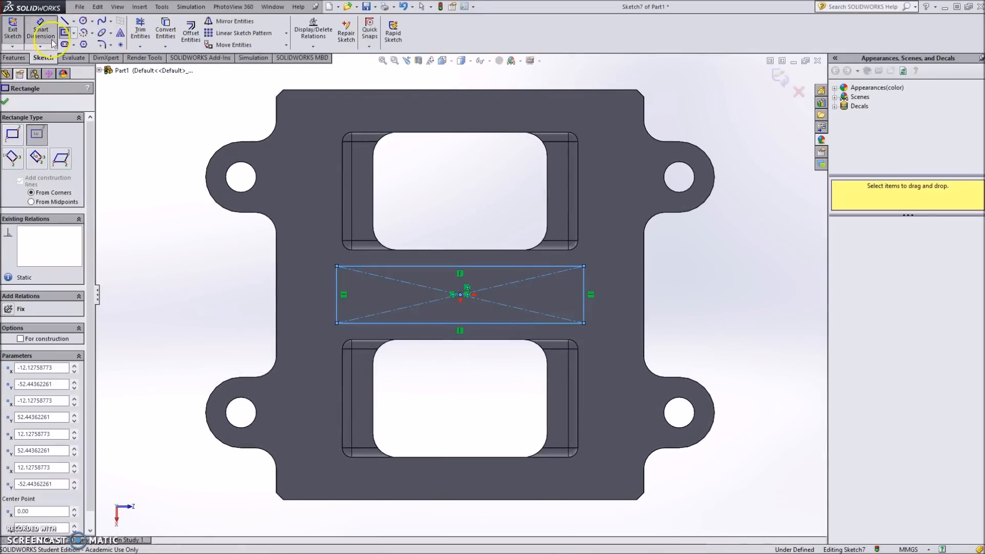
{"action": "left_click", "coordinate": [445, 266]}
{"action": "left_click", "coordinate": [442, 229]}
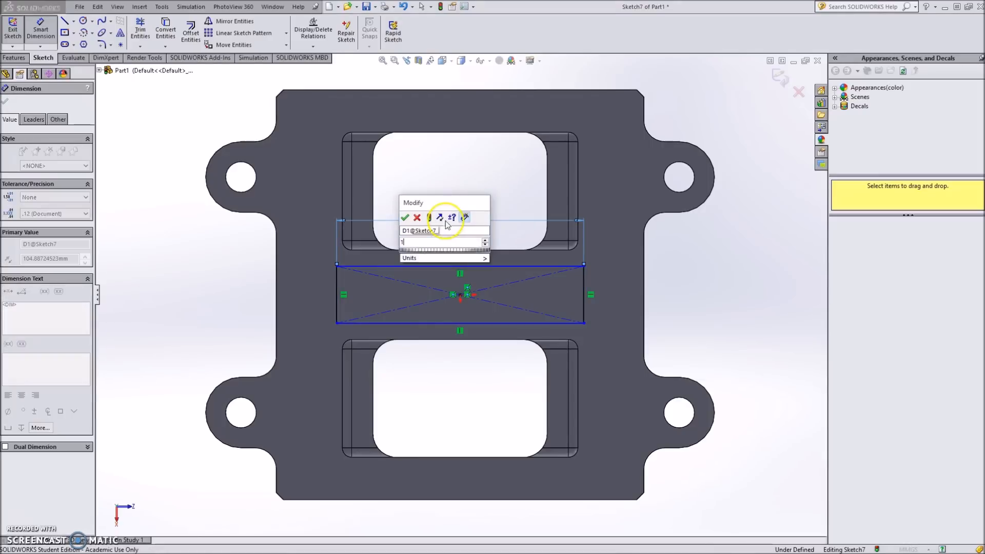
{"action": "type", "text": "100"}
{"action": "key", "text": "Return"}
{"action": "left_click", "coordinate": [578, 297]}
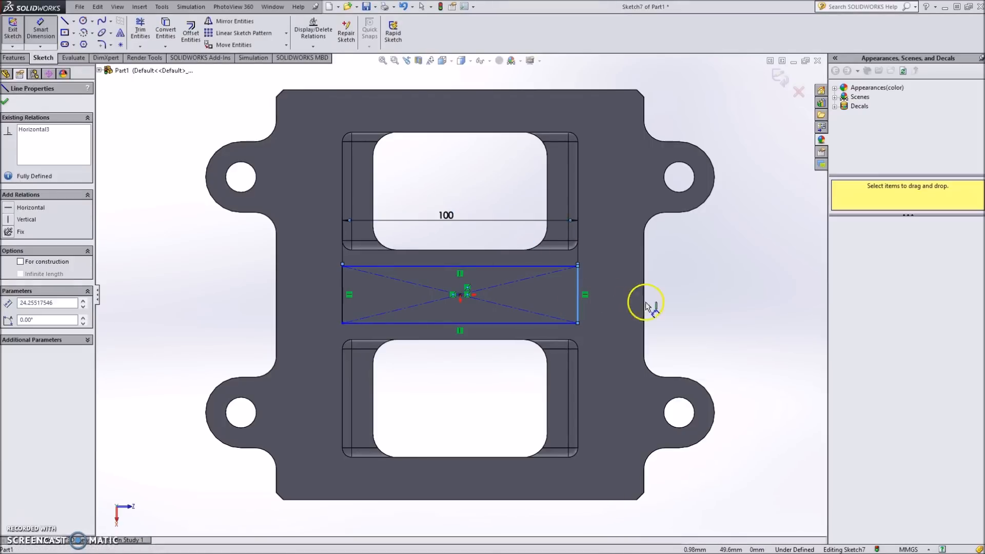
{"action": "left_click", "coordinate": [676, 306]}
{"action": "type", "text": "26"}
{"action": "key", "text": "Return"}
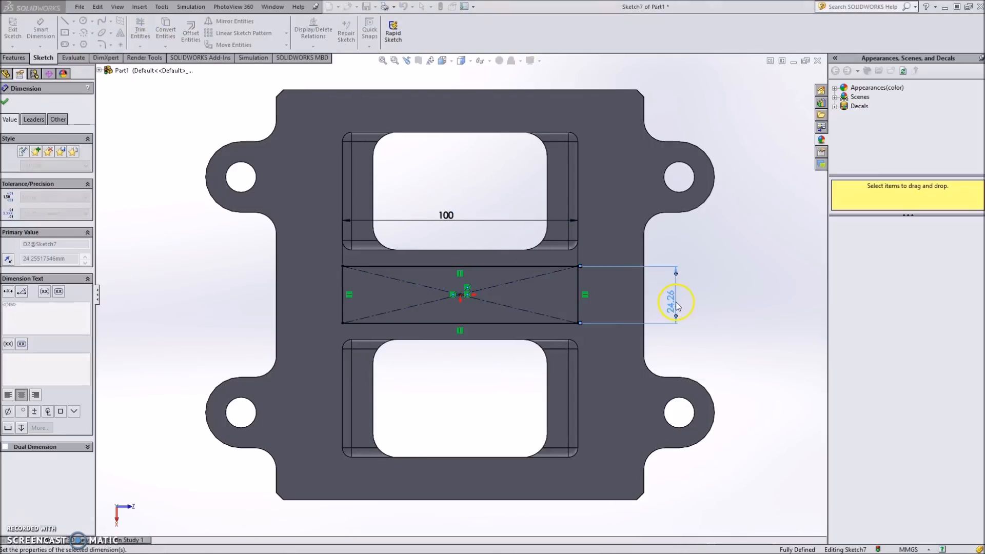
{"action": "left_click", "coordinate": [5, 99]}
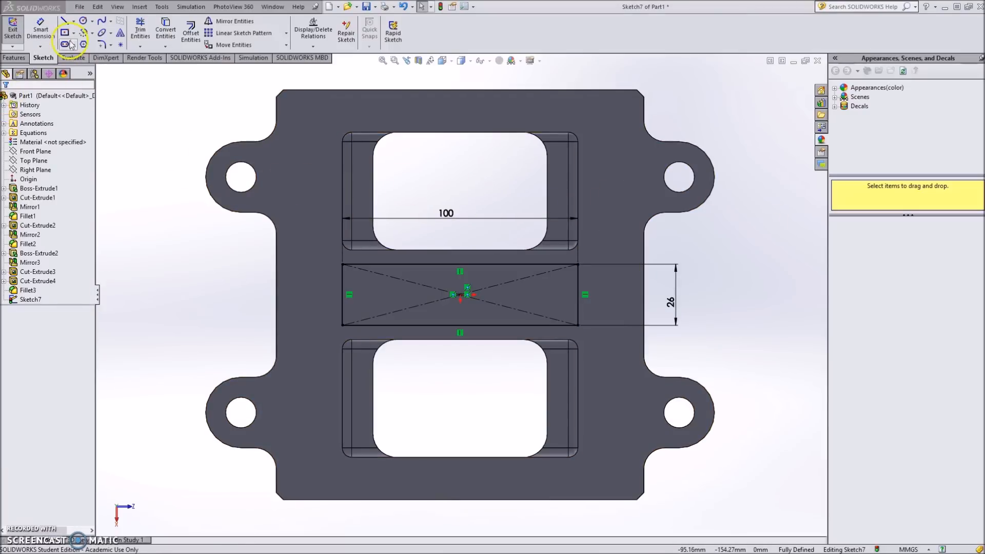
Round all four corners of the 100 by 26 mm rectangle with 4 mm sketch fillets.
{"action": "left_click", "coordinate": [102, 45]}
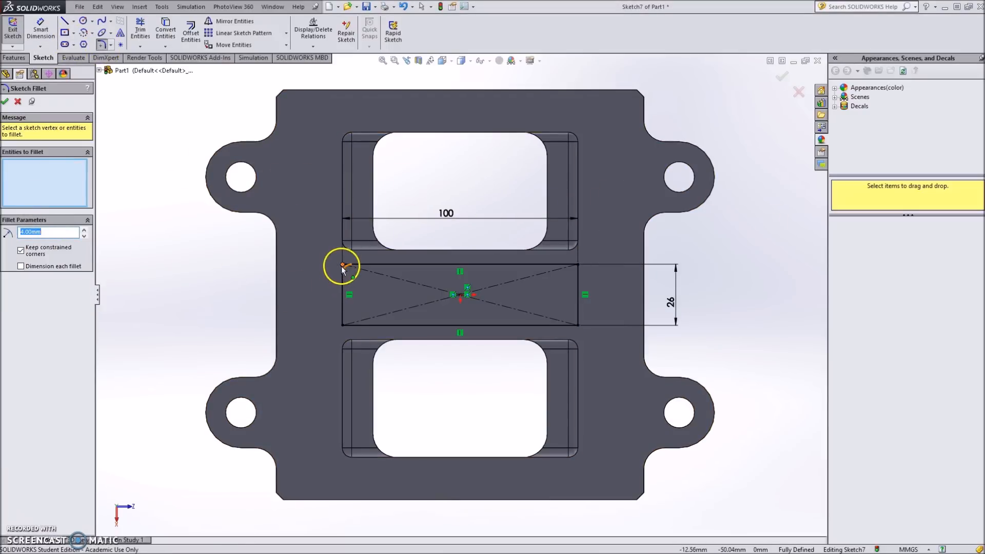
{"action": "left_click", "coordinate": [342, 276]}
{"action": "left_click", "coordinate": [343, 322]}
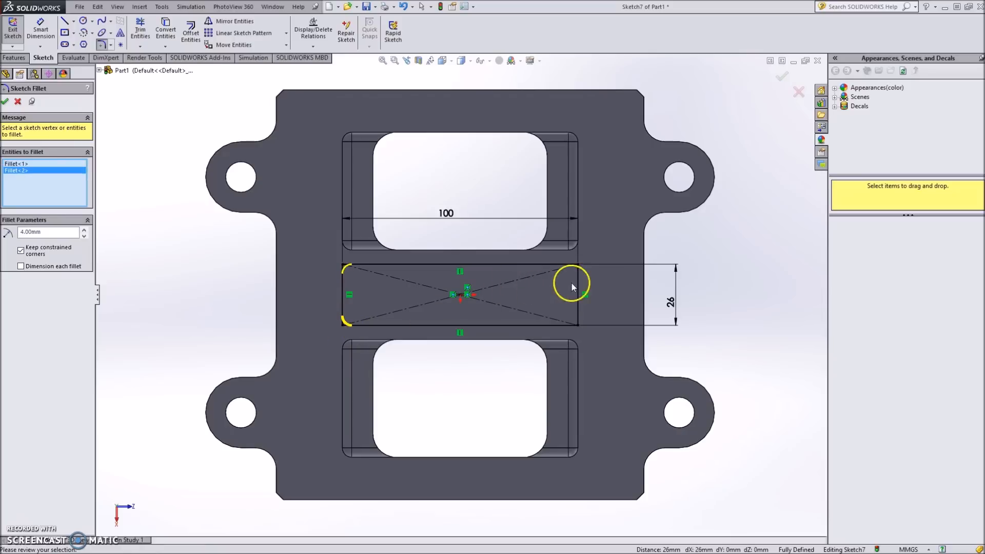
{"action": "left_click", "coordinate": [578, 265]}
{"action": "left_click", "coordinate": [577, 325]}
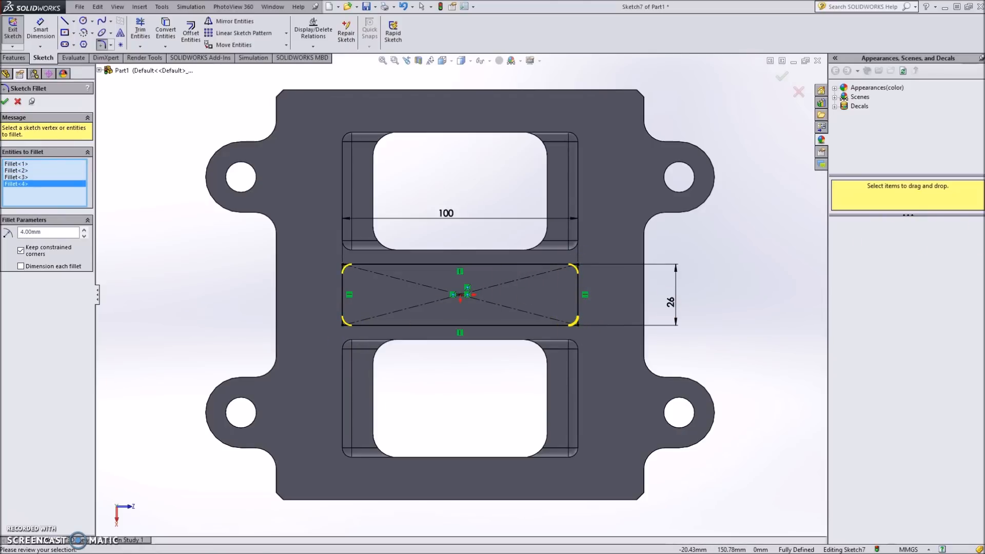
{"action": "left_click", "coordinate": [6, 102]}
Extrude-cut the rounded centre rectangle as a blind recess 30 mm deep.
{"action": "left_click", "coordinate": [25, 58]}
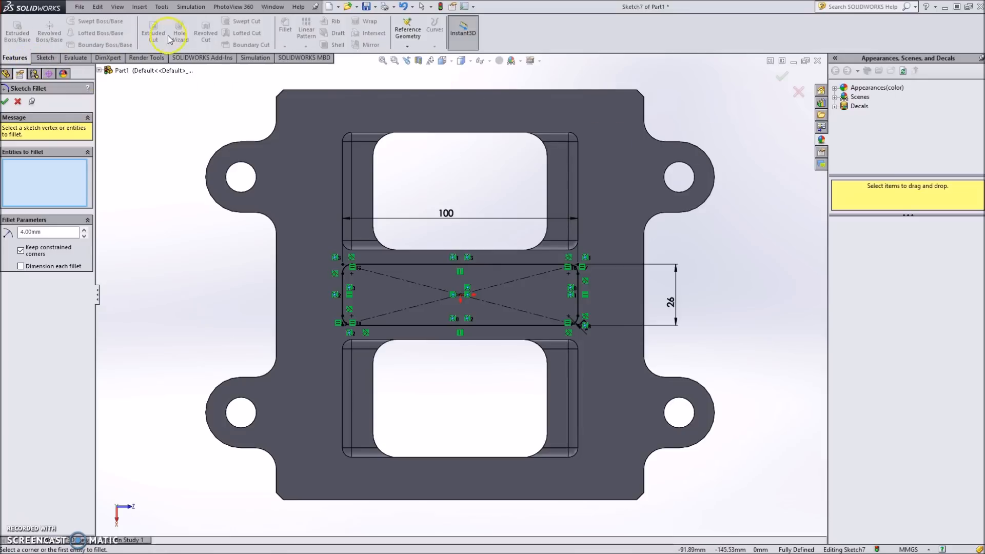
{"action": "left_click", "coordinate": [782, 76]}
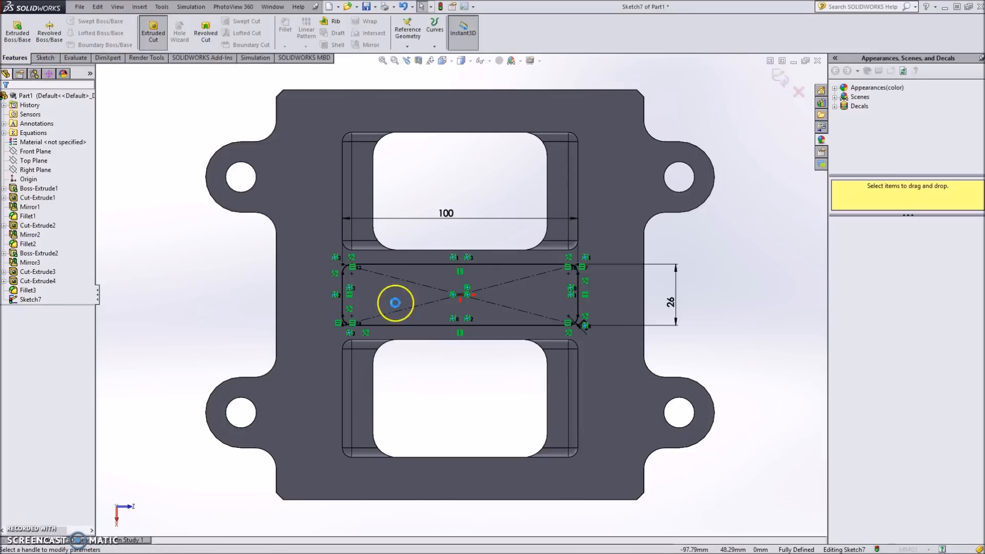
{"action": "type", "text": "30"}
{"action": "key", "text": "Return"}
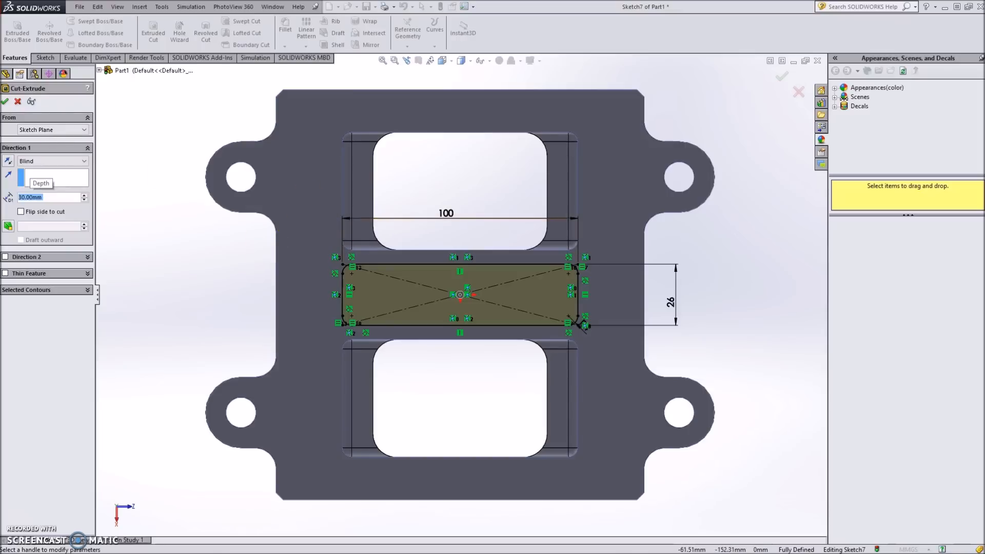
{"action": "left_click", "coordinate": [6, 101]}
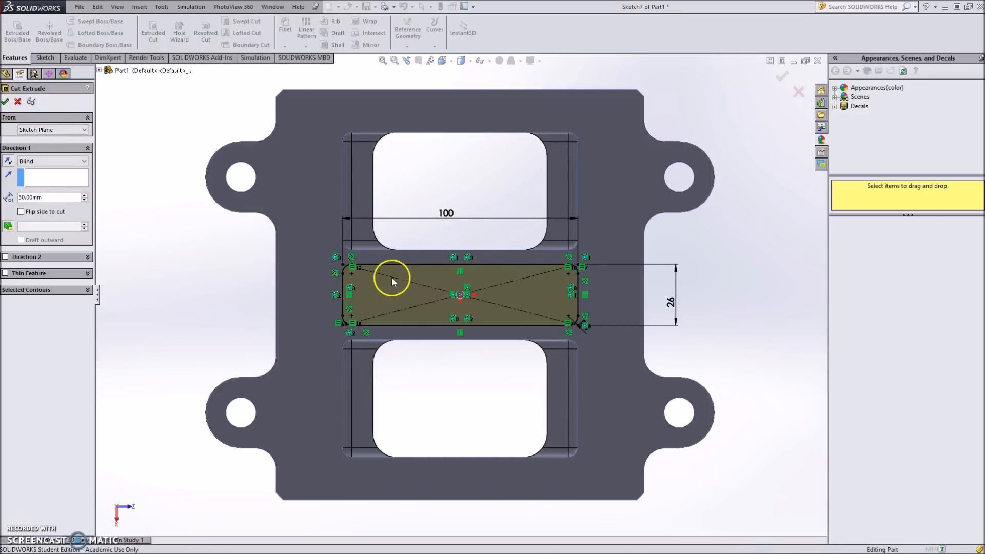
Apply a 4 mm symmetric fillet to the long inner floor edge of the central recess.
{"action": "scroll", "coordinate": [424, 288], "scroll_direction": "down", "scroll_amount": 3}
{"action": "mouse_move", "coordinate": [420, 284]}
{"action": "middle_mouse_down"}
{"action": "mouse_move", "coordinate": [398, 319]}
{"action": "mouse_move", "coordinate": [396, 220]}
{"action": "middle_mouse_up"}
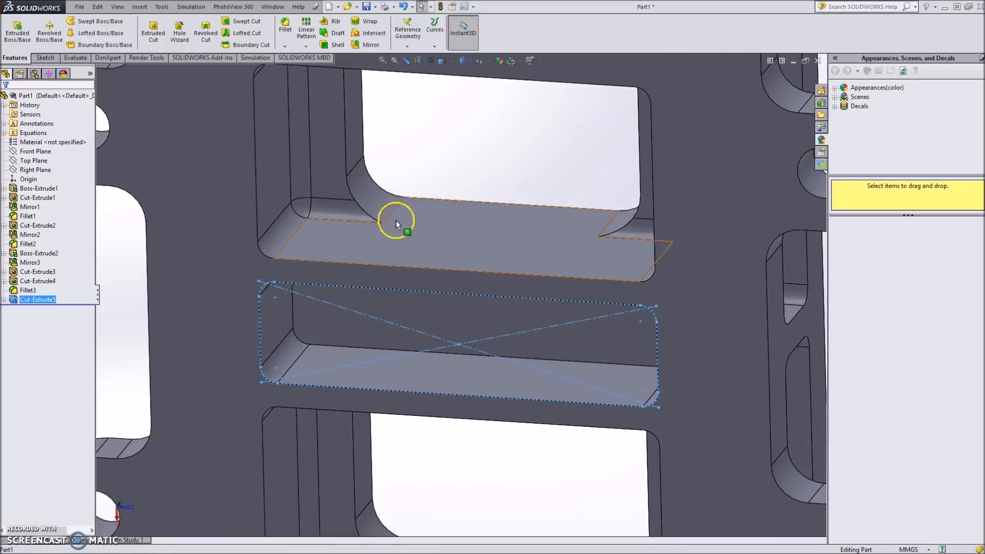
{"action": "left_click", "coordinate": [285, 28]}
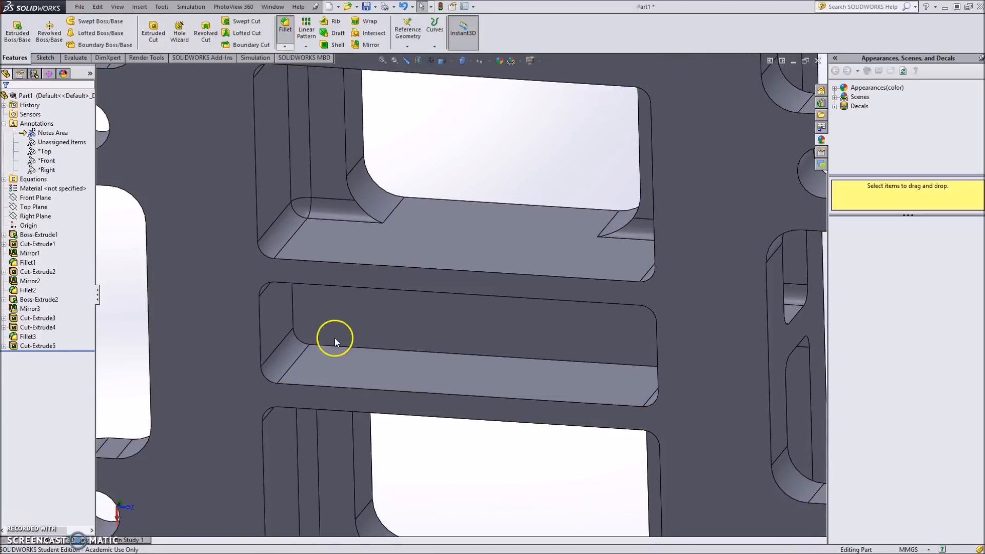
{"action": "left_click", "coordinate": [340, 348]}
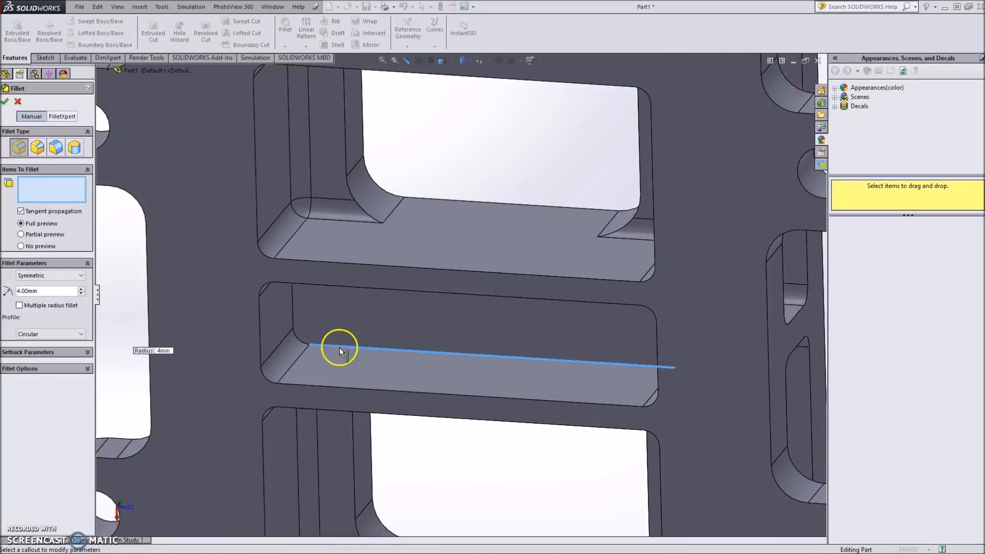
{"action": "left_click", "coordinate": [6, 100]}
Inspect the base from above and examine the drawing's plan, section and isometric views for the raised pads on the upper face.
{"action": "scroll", "coordinate": [586, 327], "scroll_direction": "up", "scroll_amount": 6}
{"action": "middle_click_drag", "start_coordinate": [588, 330], "coordinate": [325, 362]}
{"action": "mouse_move", "coordinate": [984, 51]}
{"action": "left_mouse_down"}
{"action": "mouse_move", "coordinate": [797, 72]}
{"action": "mouse_move", "coordinate": [708, 1]}
{"action": "left_mouse_up"}
{"action": "scroll", "coordinate": [647, 300], "scroll_direction": "down", "scroll_amount": 1}
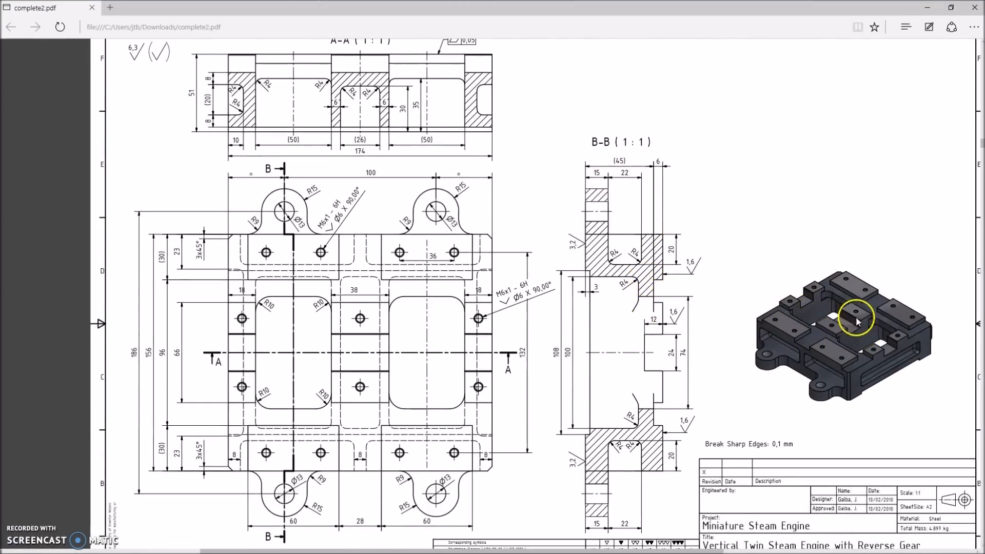
{"action": "left_click_drag", "start_coordinate": [701, 7], "coordinate": [641, 2]}
{"action": "key", "text": "alt+Tab"}
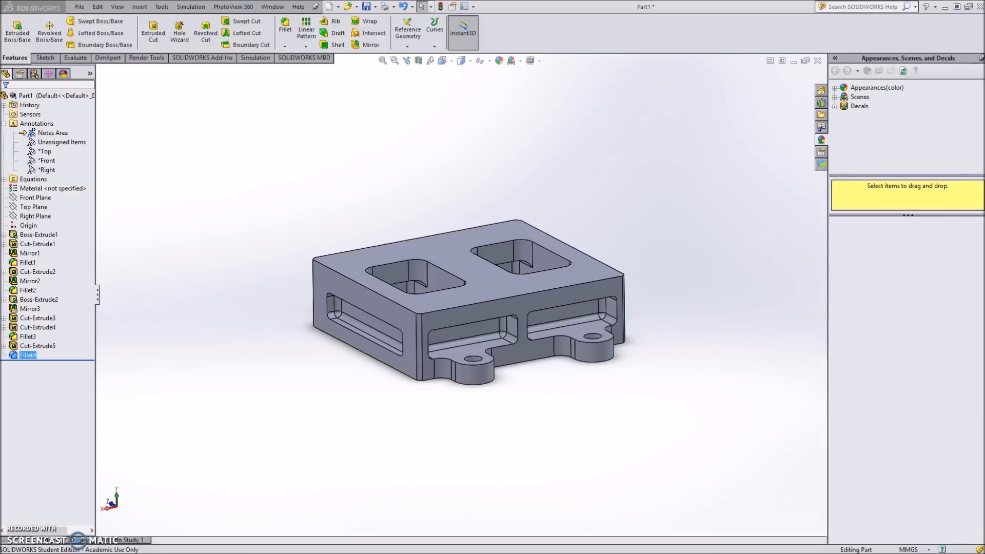
Sketch a corner rectangle about 48 by 23 mm on the base's upper face, starting on the outer edge beside one mounting lug.
{"action": "left_click", "coordinate": [45, 57]}
{"action": "left_click", "coordinate": [13, 26]}
{"action": "left_click", "coordinate": [485, 290]}
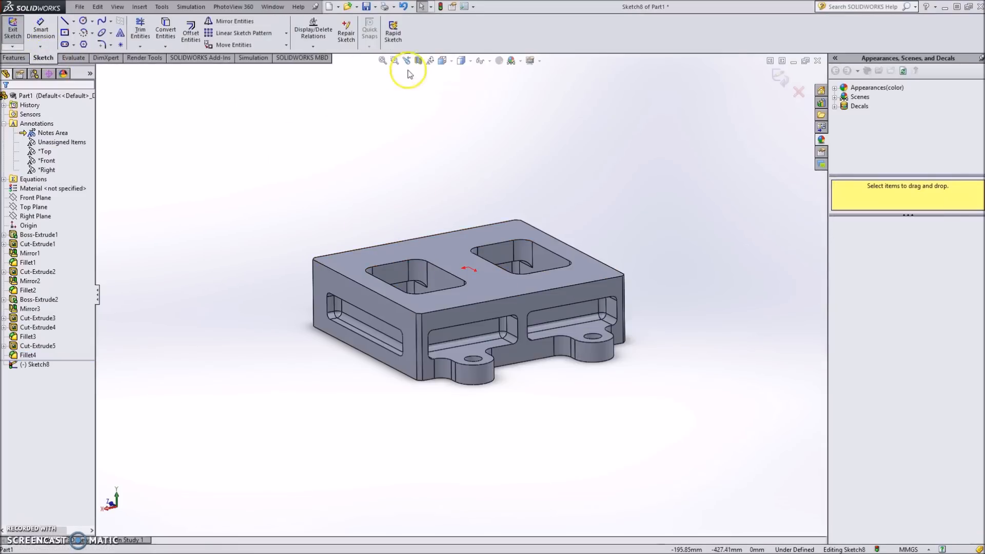
{"action": "left_click", "coordinate": [442, 61]}
{"action": "left_click", "coordinate": [442, 194]}
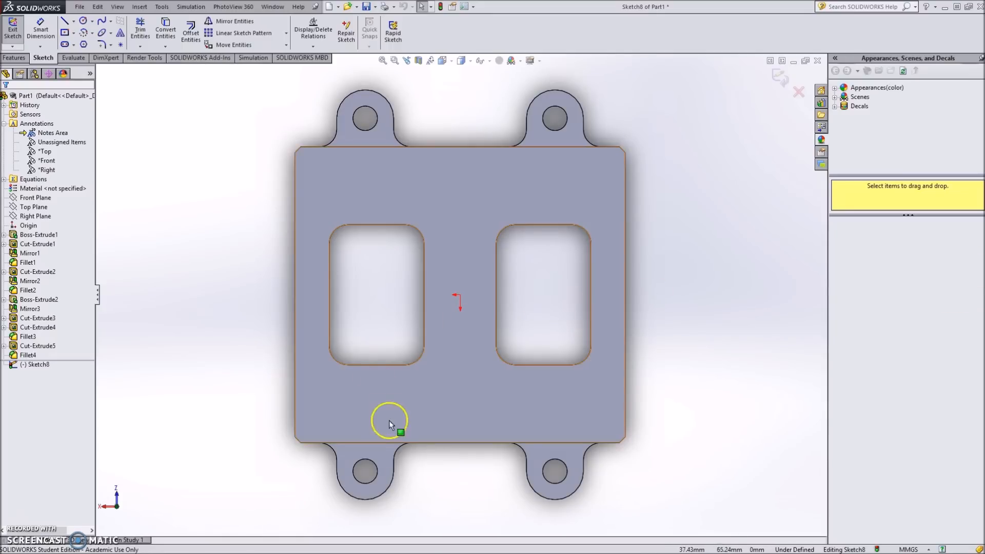
{"action": "left_click", "coordinate": [73, 32]}
{"action": "left_click", "coordinate": [105, 40]}
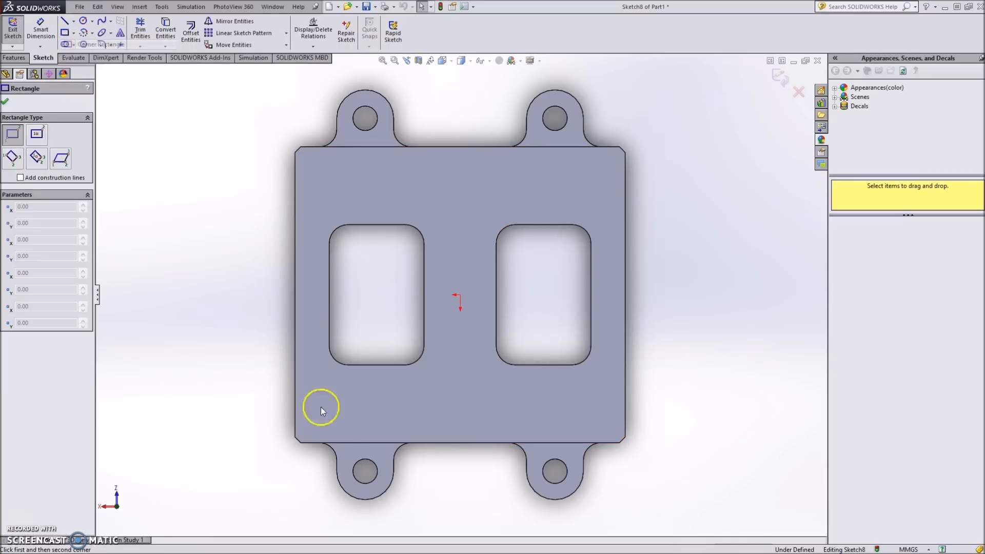
{"action": "left_click", "coordinate": [327, 443]}
{"action": "left_click", "coordinate": [420, 399]}
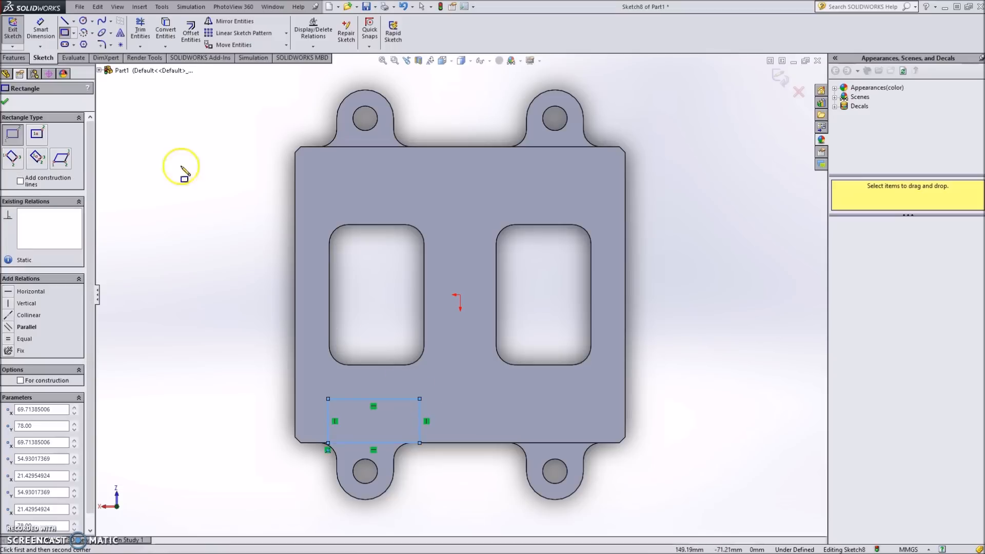
Set the pad rectangle's width to 60 mm and the distance from its inner side to the origin to 14 mm.
{"action": "left_click", "coordinate": [40, 28]}
{"action": "left_click", "coordinate": [385, 402]}
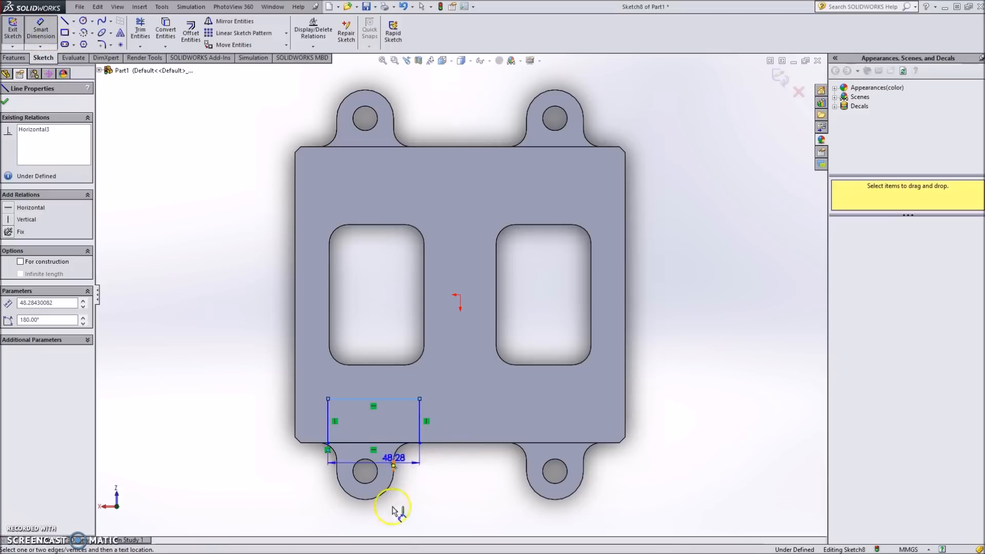
{"action": "left_click", "coordinate": [377, 522]}
{"action": "type", "text": "60"}
{"action": "key", "text": "Return"}
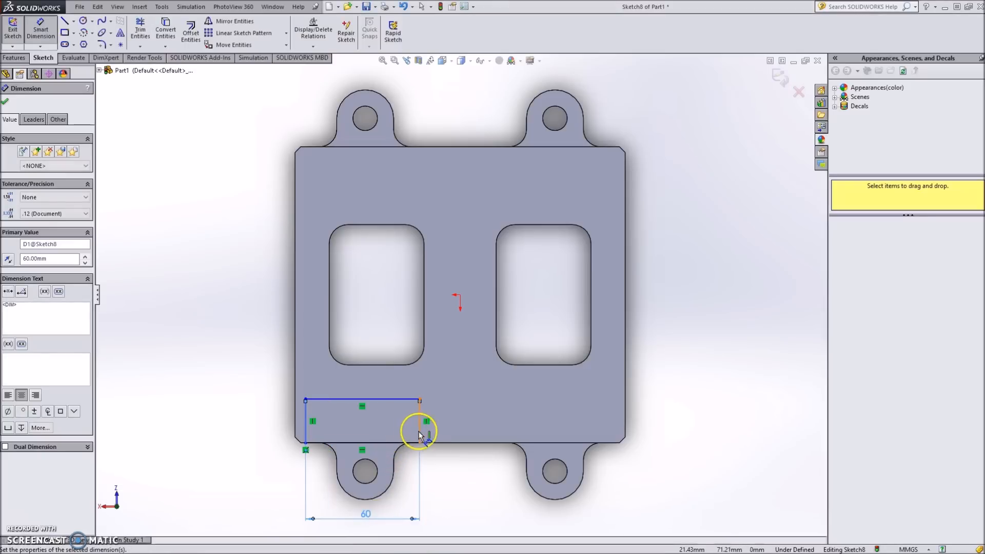
{"action": "left_click", "coordinate": [421, 433]}
{"action": "left_click", "coordinate": [460, 295]}
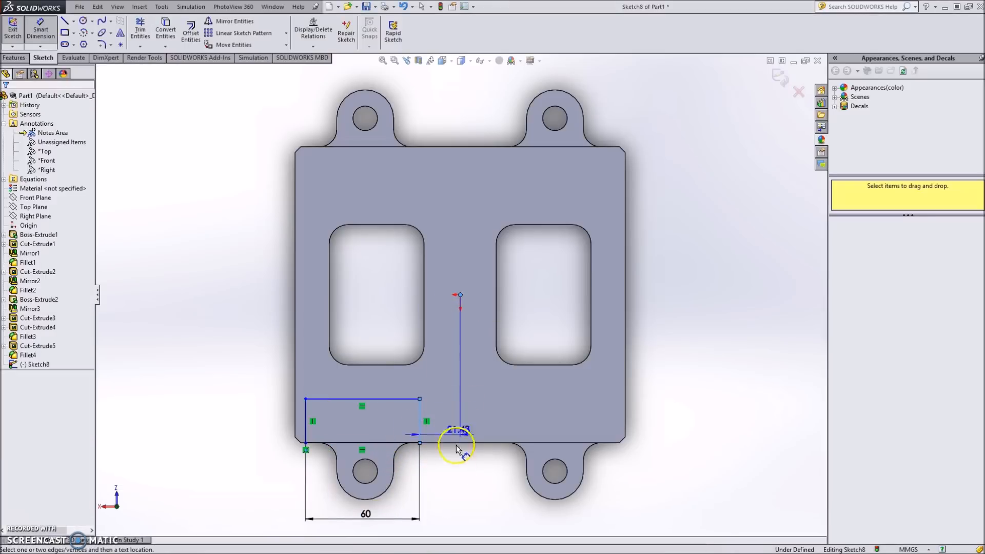
{"action": "left_click", "coordinate": [455, 477]}
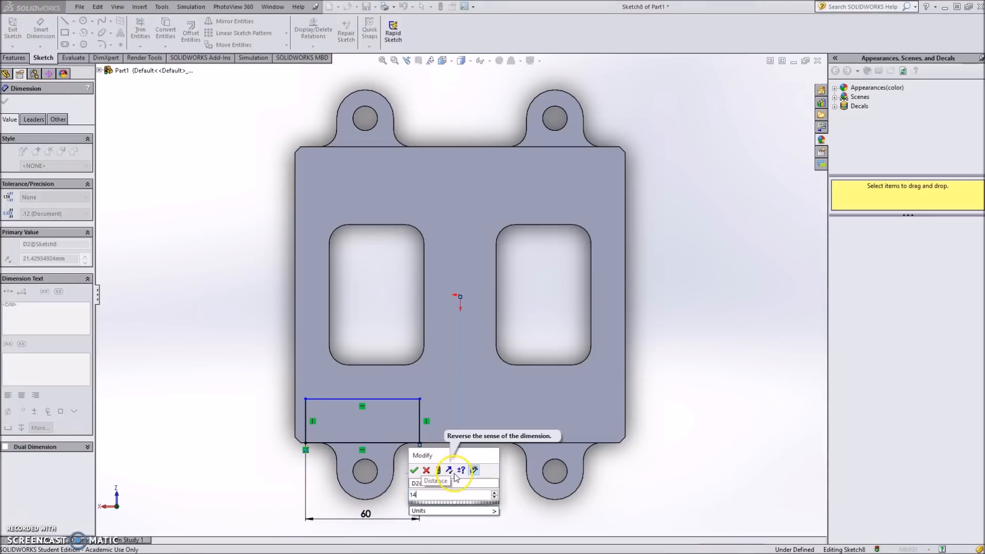
{"action": "key", "text": "Return"}
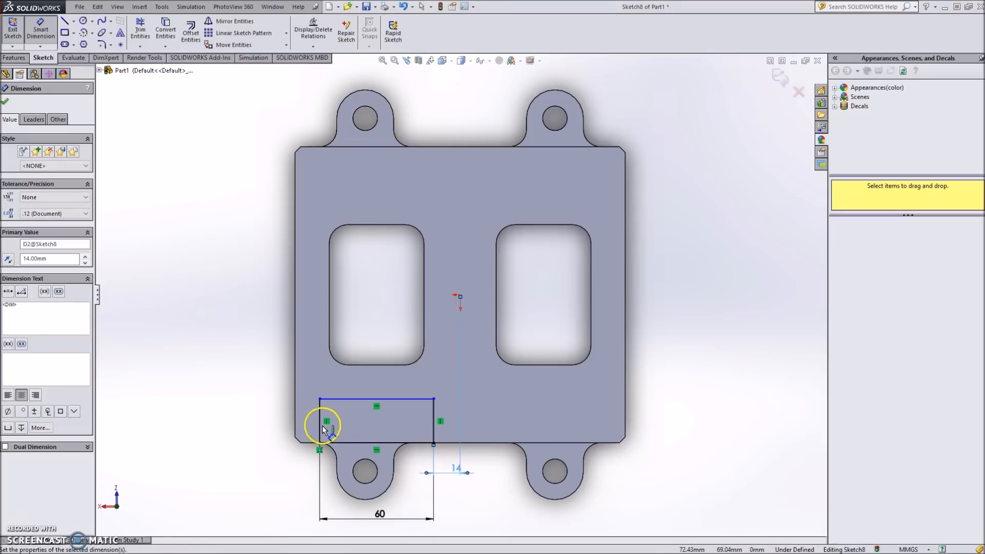
Set the pad rectangle's depth, measured inward from the base's outer edge, to 30 mm.
{"action": "left_click", "coordinate": [321, 418]}
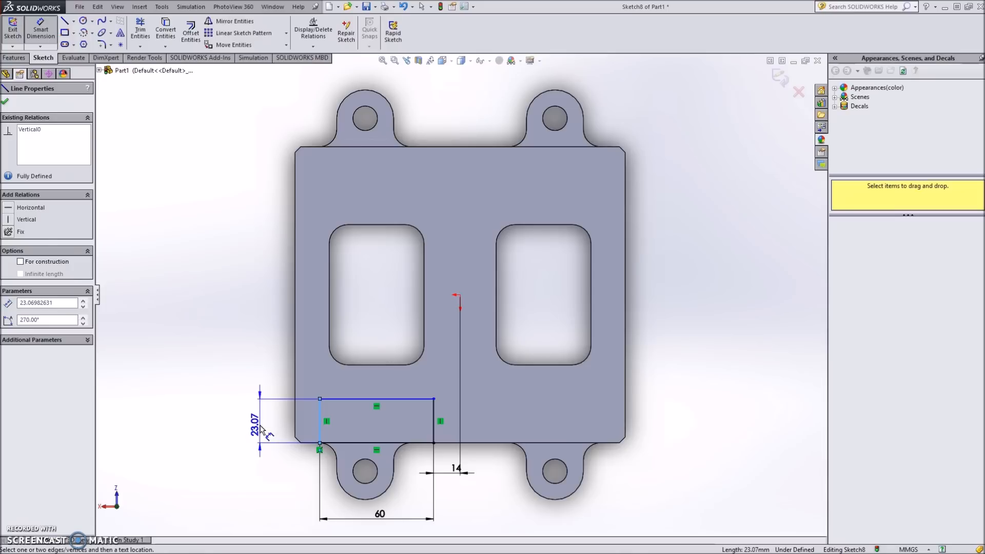
{"action": "left_click", "coordinate": [260, 429]}
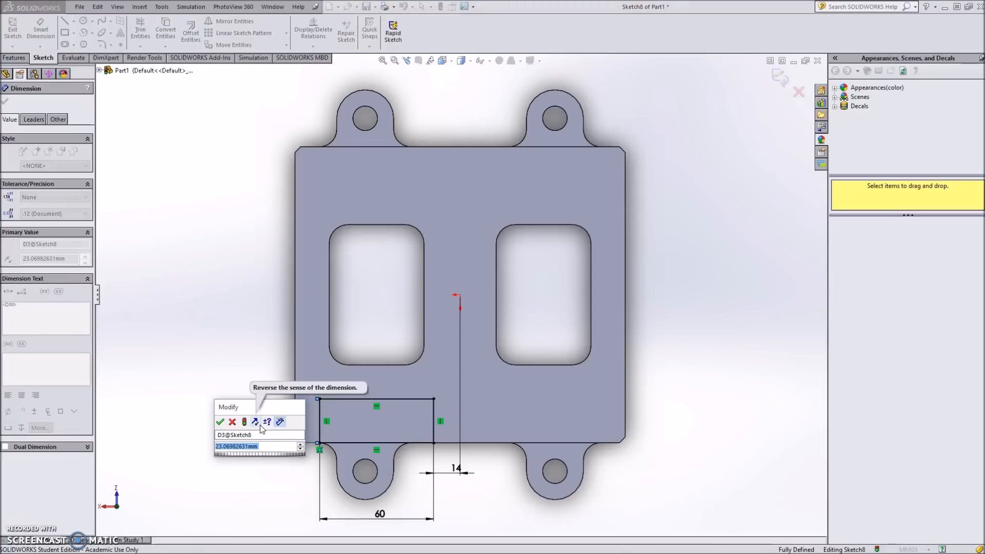
{"action": "left_click", "coordinate": [444, 396]}
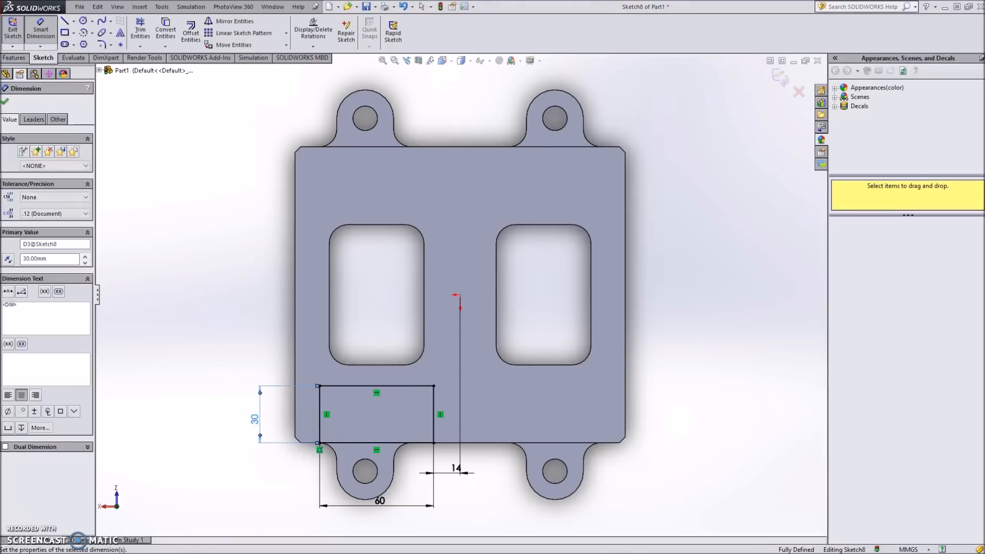
Check the drawing's plan view for the base outline and pads, and sketch a center rectangle from the origin extending beyond the base body.
{"action": "key", "text": "alt+Tab"}
{"action": "left_click_drag", "start_coordinate": [364, 4], "coordinate": [364, 0]}
{"action": "scroll", "coordinate": [387, 207], "scroll_direction": "up", "scroll_amount": 2, "text": "ctrl"}
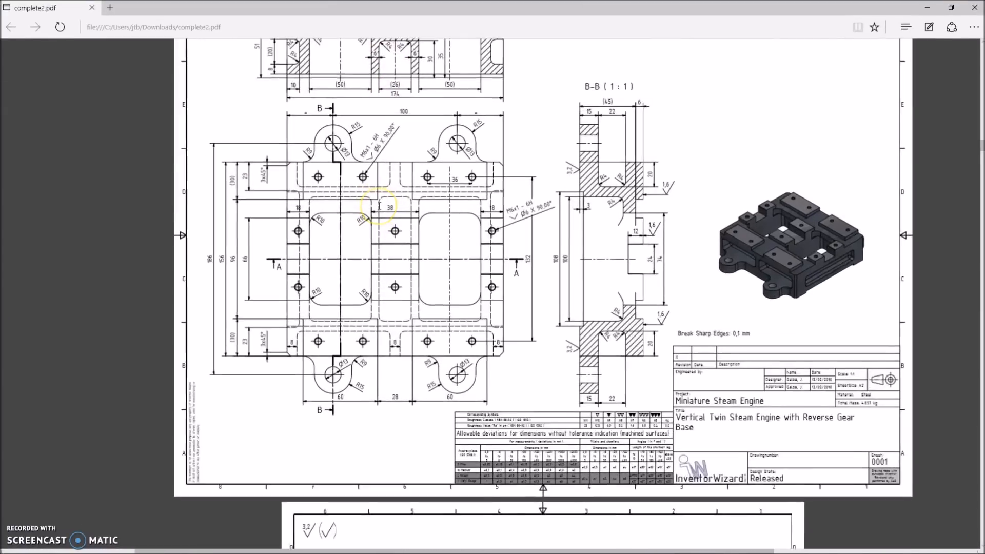
{"action": "scroll", "coordinate": [379, 205], "scroll_direction": "up", "scroll_amount": 2, "text": "ctrl"}
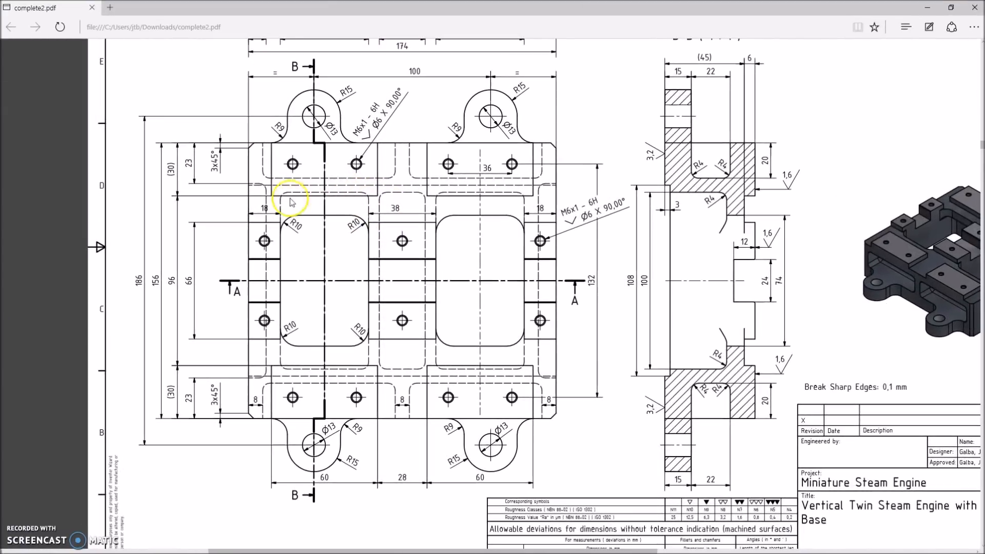
{"action": "mouse_move", "coordinate": [420, 7]}
{"action": "left_mouse_down"}
{"action": "mouse_move", "coordinate": [568, 93]}
{"action": "mouse_move", "coordinate": [984, 21]}
{"action": "left_mouse_up"}
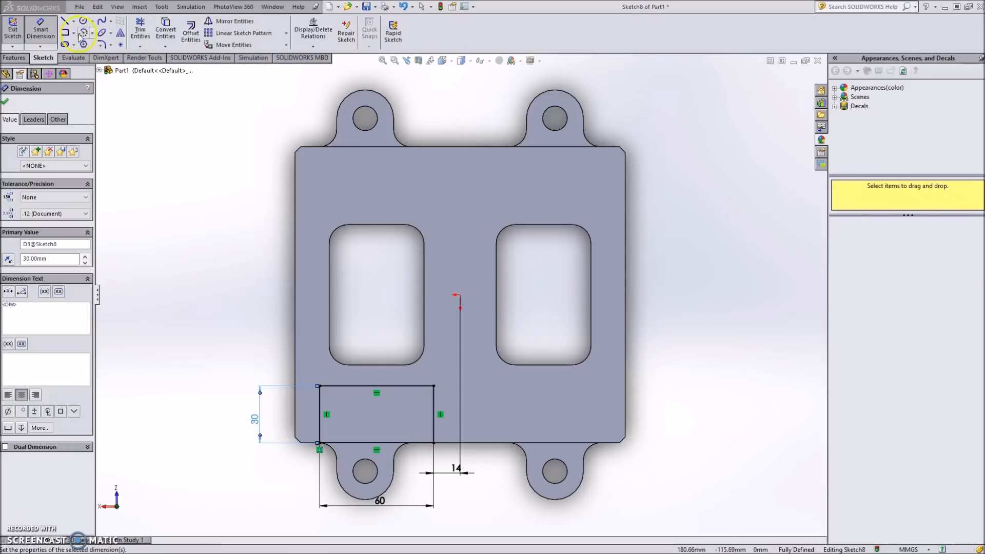
{"action": "left_click", "coordinate": [65, 34]}
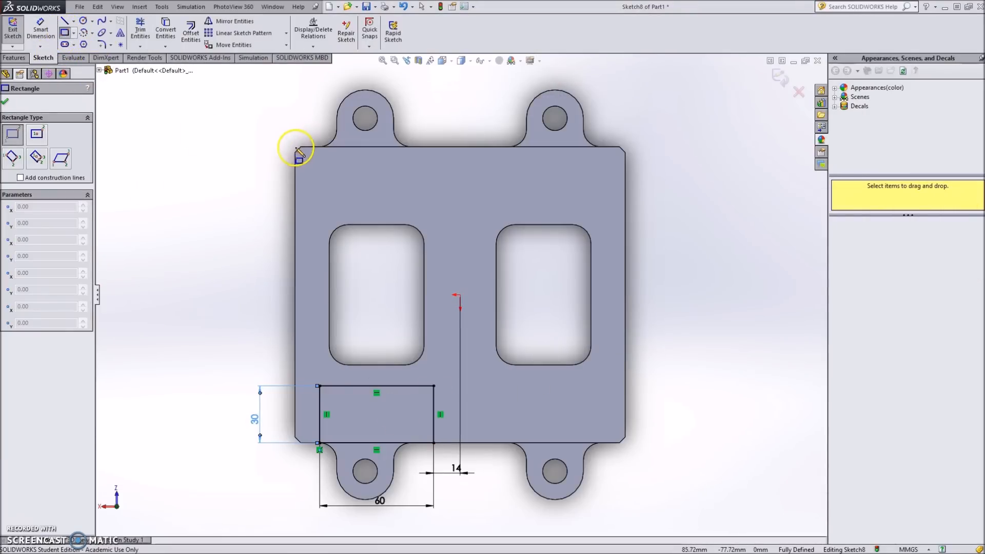
{"action": "left_click", "coordinate": [74, 33]}
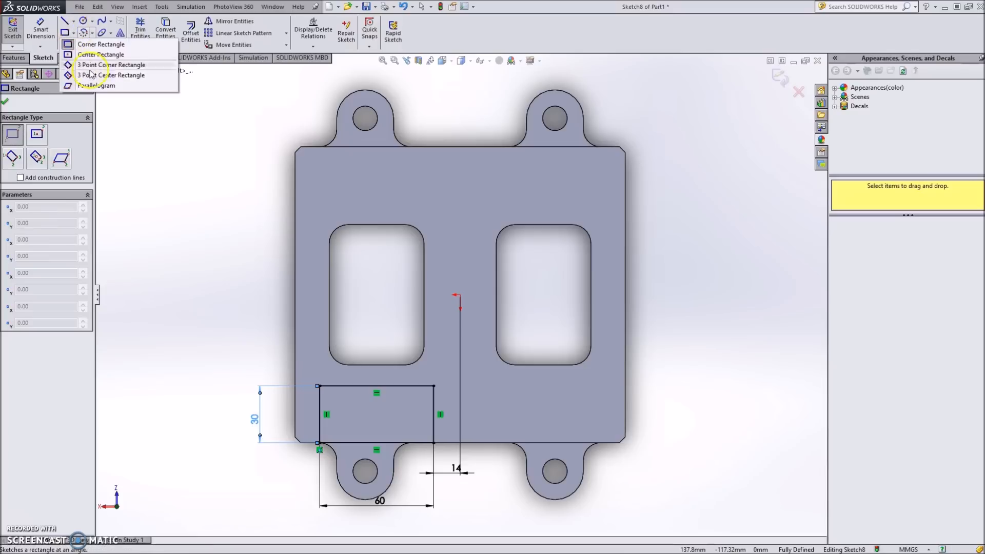
{"action": "left_click", "coordinate": [90, 55]}
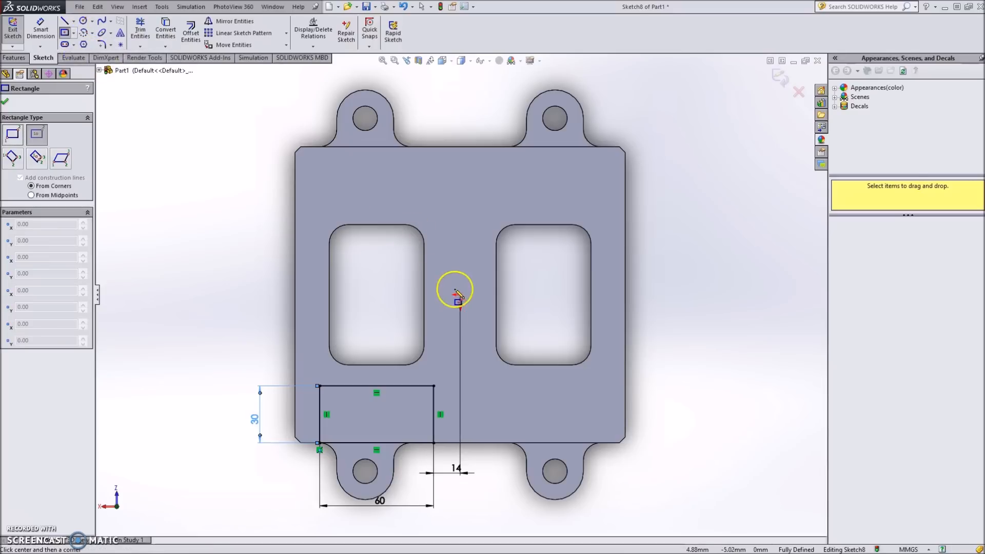
{"action": "left_click", "coordinate": [461, 295]}
{"action": "left_click", "coordinate": [264, 116]}
Dimension the center rectangle 174 mm wide and 156 mm high to match the base body.
{"action": "left_click", "coordinate": [41, 27]}
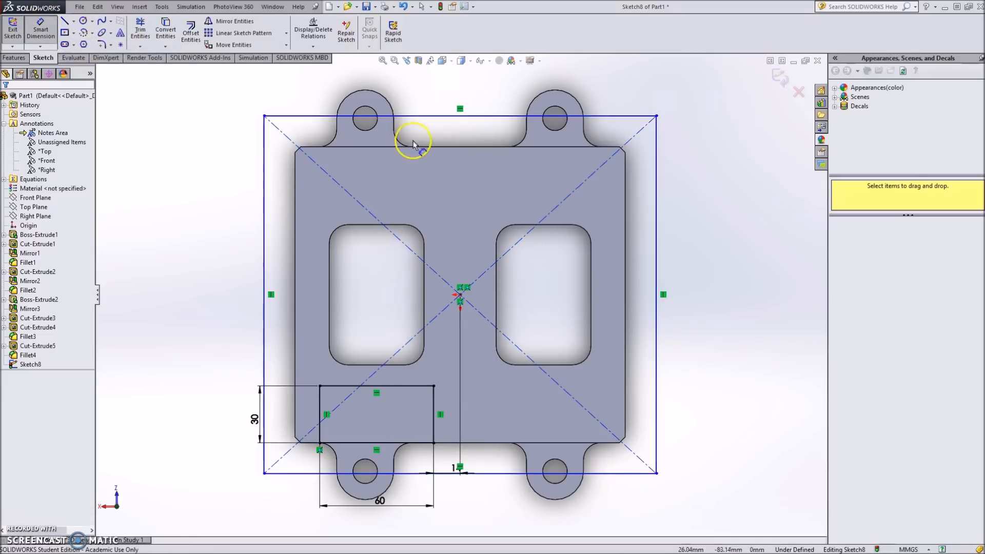
{"action": "left_click", "coordinate": [440, 116]}
{"action": "left_click", "coordinate": [439, 92]}
{"action": "type", "text": "174"}
{"action": "key", "text": "Return"}
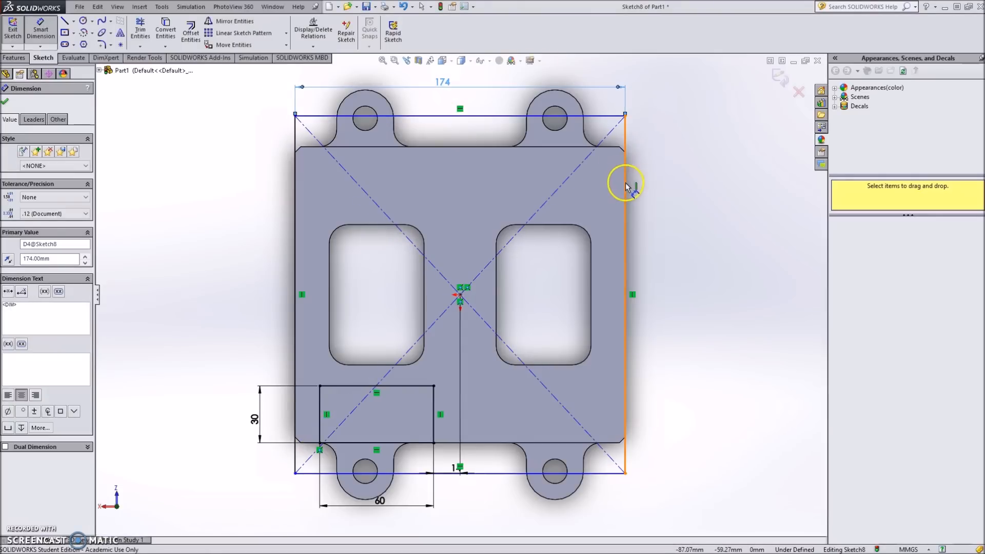
{"action": "left_click", "coordinate": [624, 182]}
{"action": "left_click", "coordinate": [689, 211]}
{"action": "type", "text": "156"}
{"action": "key", "text": "Return"}
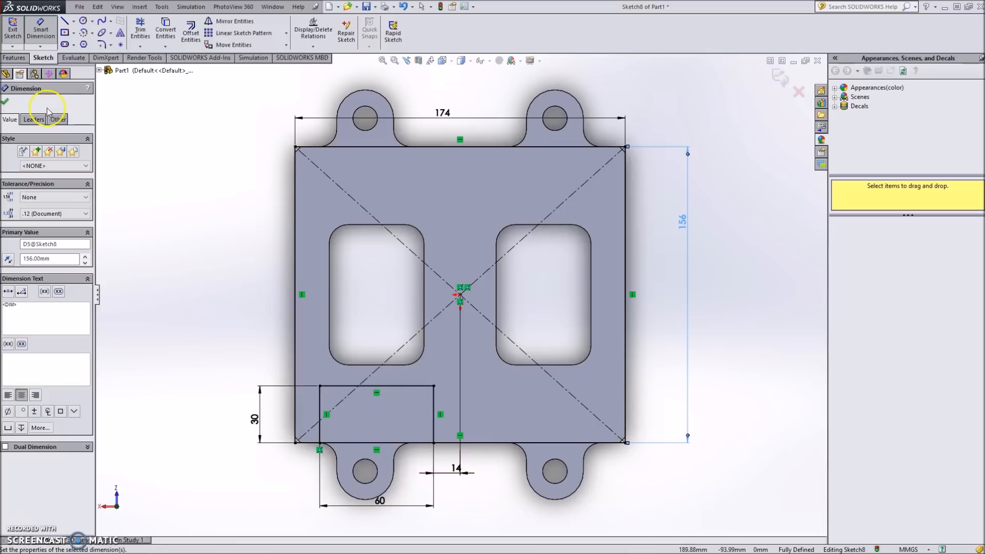
{"action": "left_click", "coordinate": [5, 101]}
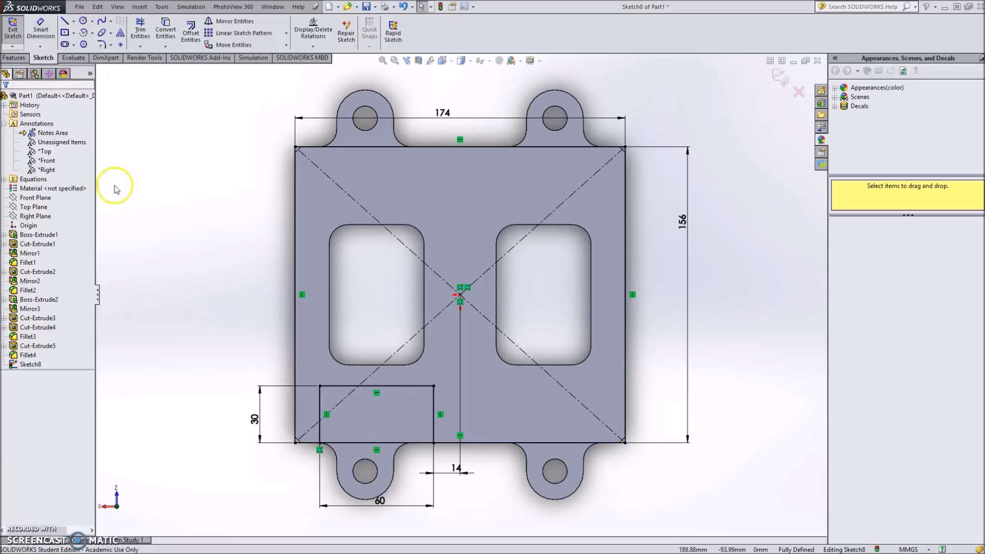
Draw centerlines from the origin to the midpoints of two adjacent sides of the 174 by 156 mm rectangle.
{"action": "left_click", "coordinate": [74, 21]}
{"action": "left_click", "coordinate": [93, 43]}
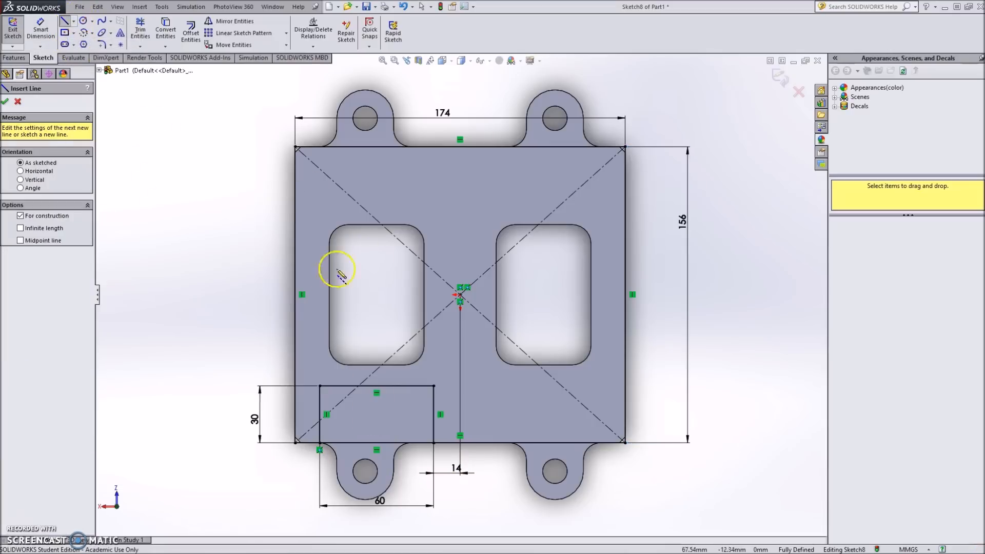
{"action": "left_click", "coordinate": [296, 295]}
{"action": "left_click", "coordinate": [460, 295]}
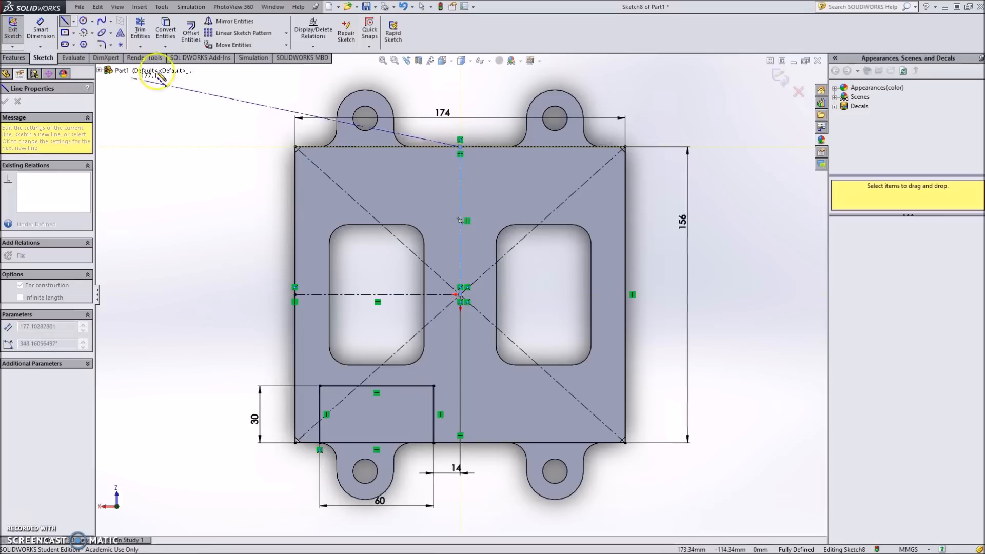
Mirror the 60 by 30 mm pad rectangle about the horizontal centerline to the opposite edge of the base.
{"action": "left_click", "coordinate": [230, 21]}
{"action": "left_click_drag", "start_coordinate": [237, 366], "coordinate": [506, 480]}
{"action": "left_click", "coordinate": [61, 236]}
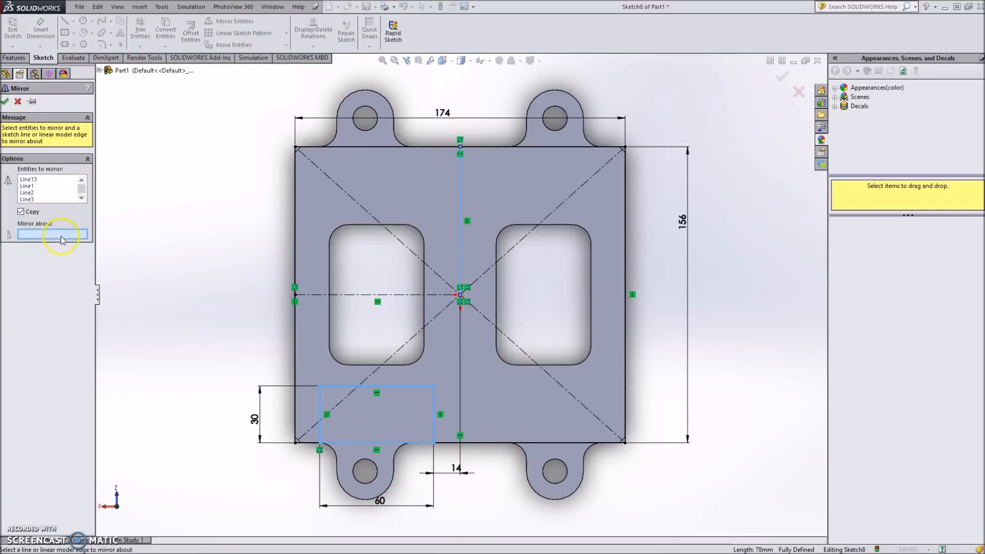
{"action": "left_click", "coordinate": [403, 296]}
{"action": "left_click", "coordinate": [6, 102]}
Mirror both pad rectangles about the vertical centerline so that all four mounting lugs have a pad outline.
{"action": "left_click_drag", "start_coordinate": [259, 121], "coordinate": [458, 244]}
{"action": "left_click", "coordinate": [208, 20]}
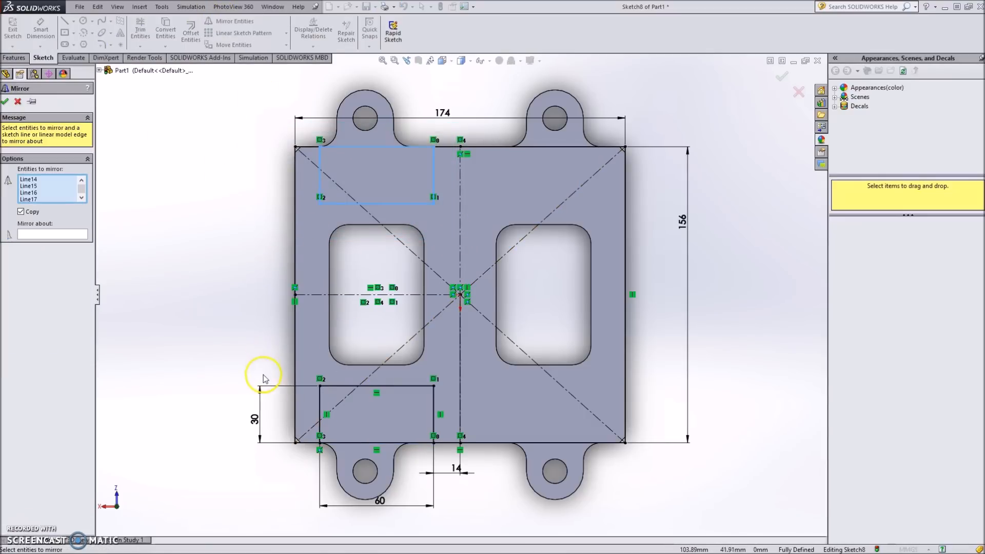
{"action": "left_click", "coordinate": [37, 235]}
{"action": "left_click", "coordinate": [461, 249]}
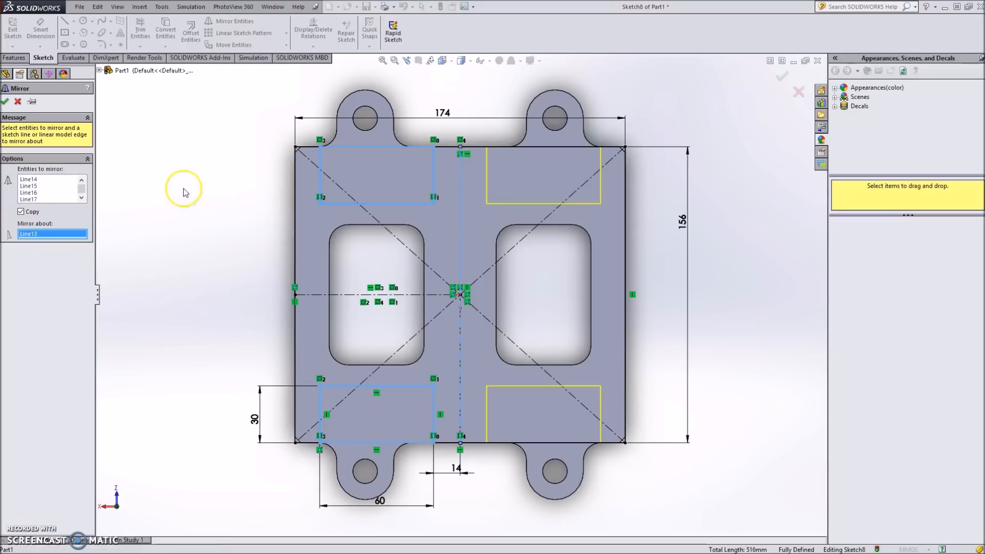
{"action": "left_click", "coordinate": [5, 101]}
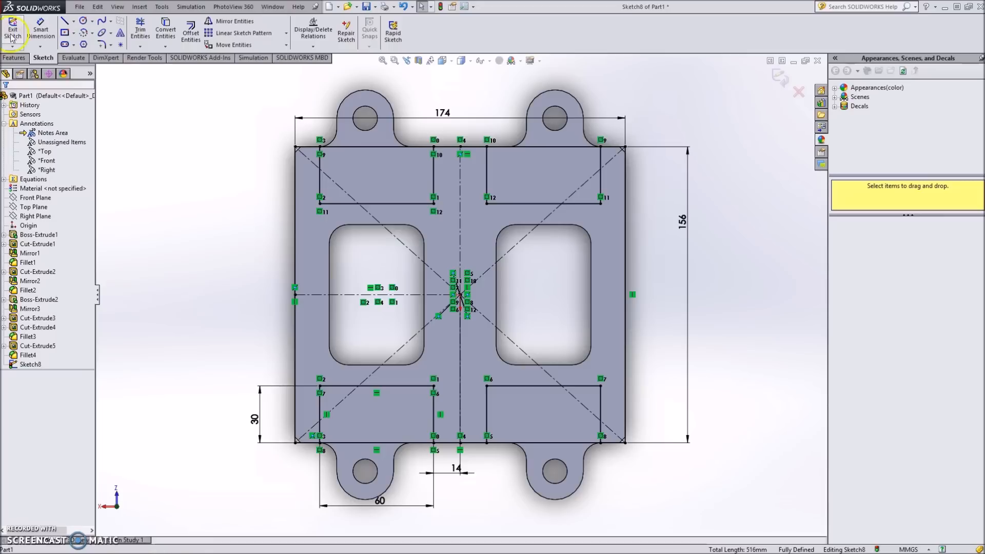
Sketch a center rectangle from the origin across the full 174 mm body width, about 40 mm high.
{"action": "left_click", "coordinate": [18, 58]}
{"action": "left_click", "coordinate": [42, 58]}
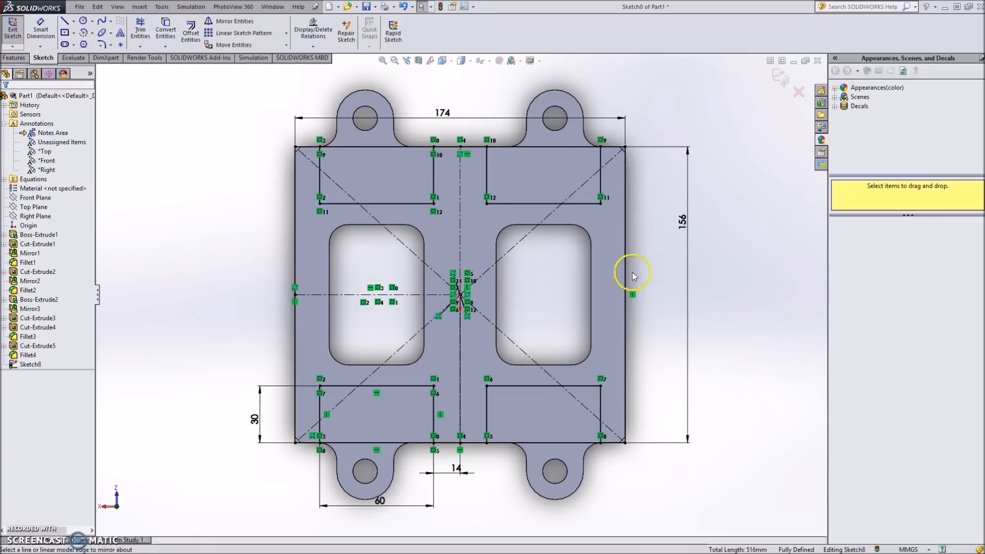
{"action": "left_click", "coordinate": [66, 36]}
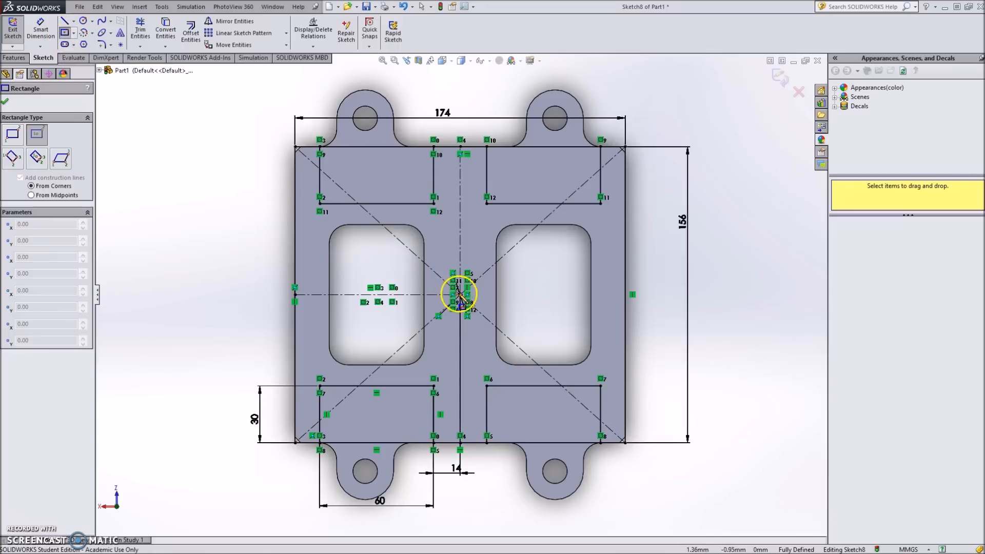
{"action": "left_click", "coordinate": [461, 296]}
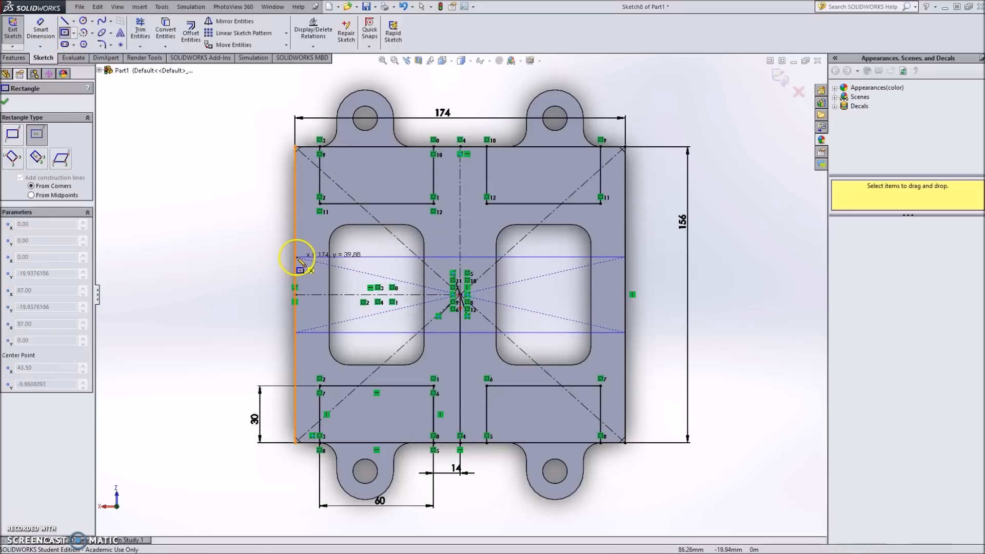
{"action": "left_click", "coordinate": [296, 257]}
Set the distance between the central band rectangle's two long sides to 66 mm.
{"action": "left_click", "coordinate": [39, 29]}
{"action": "left_click", "coordinate": [343, 258]}
{"action": "left_click", "coordinate": [354, 333]}
{"action": "left_click", "coordinate": [260, 300]}
{"action": "key", "text": "Return"}
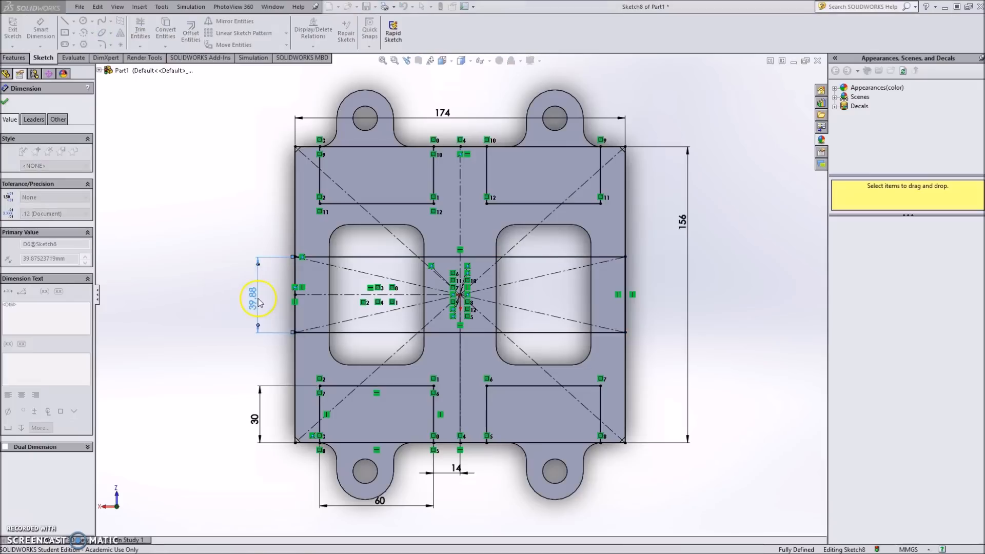
{"action": "type", "text": "66"}
{"action": "key", "text": "Return"}
Draw a vertical line along the first opening's outer side, crossing both long sides of the 66 mm band rectangle.
{"action": "scroll", "coordinate": [417, 288], "scroll_direction": "up", "scroll_amount": 2}
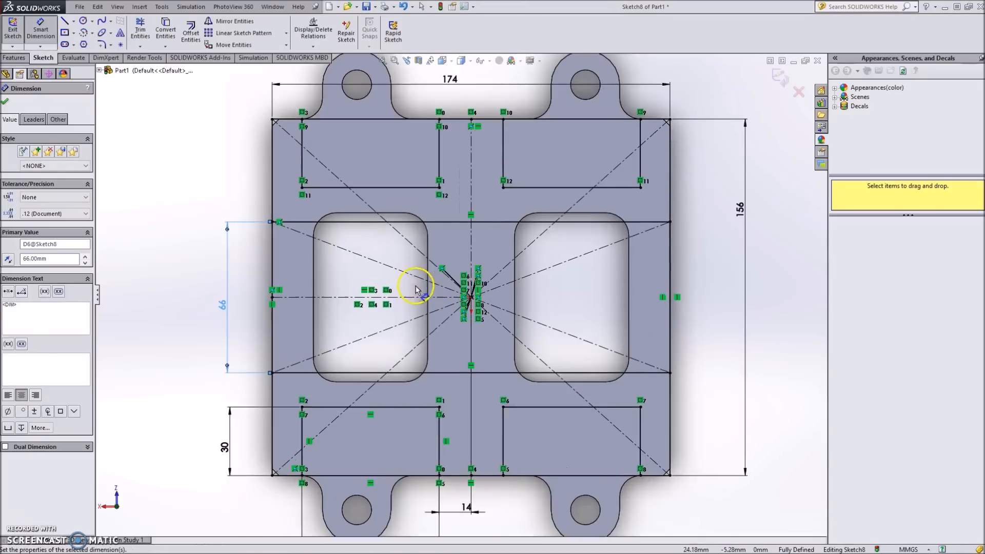
{"action": "scroll", "coordinate": [417, 289], "scroll_direction": "up", "scroll_amount": 2}
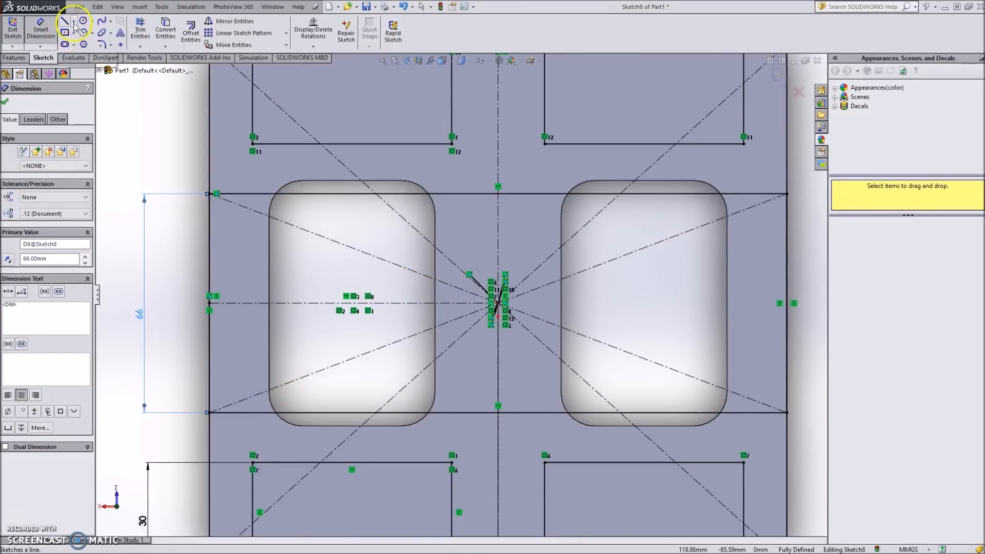
{"action": "left_click", "coordinate": [65, 21]}
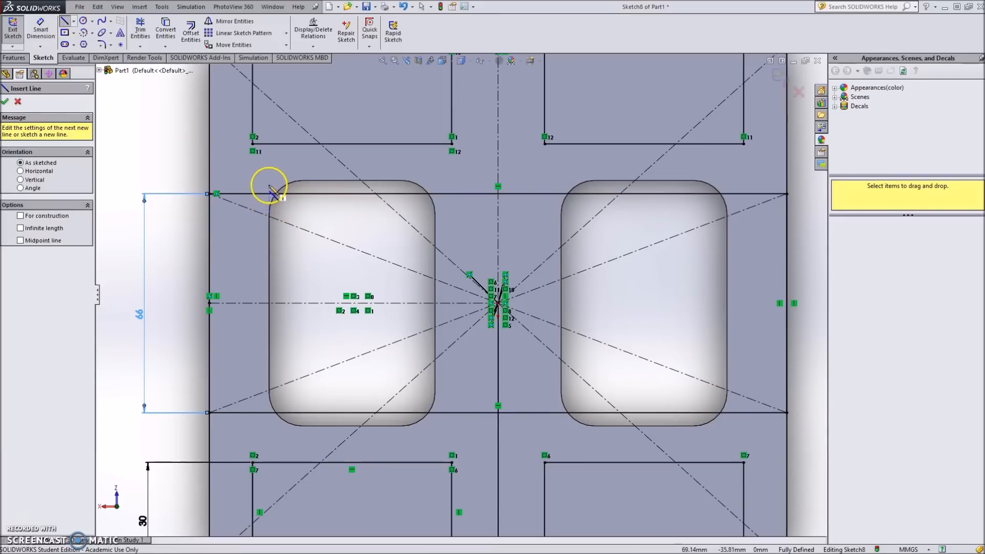
{"action": "left_click", "coordinate": [269, 175]}
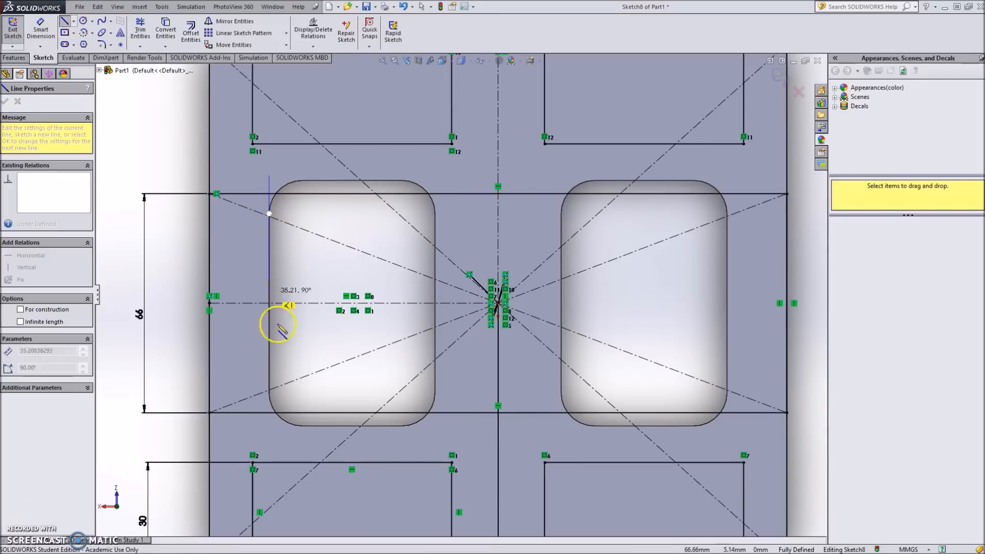
{"action": "left_click", "coordinate": [269, 432]}
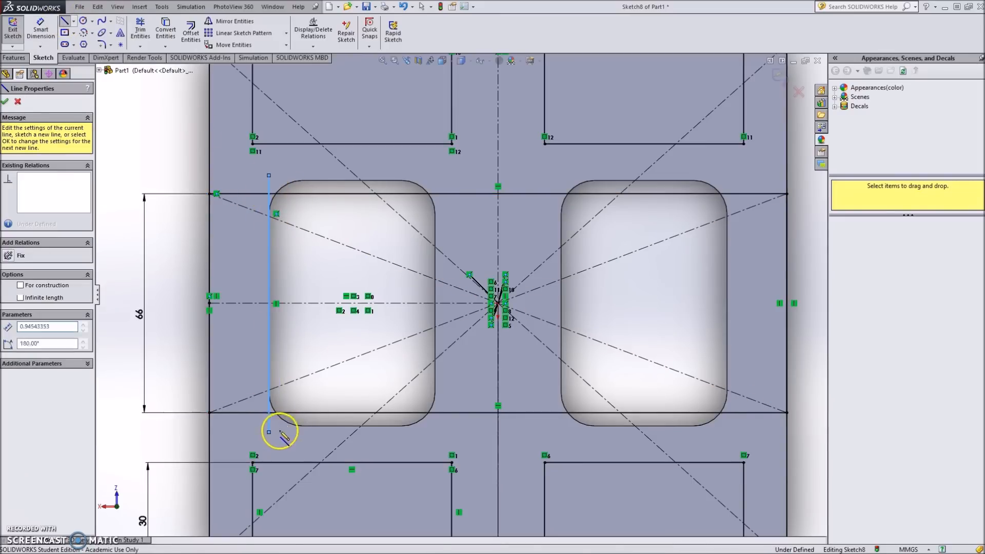
{"action": "right_click", "coordinate": [434, 433]}
{"action": "left_click", "coordinate": [442, 431]}
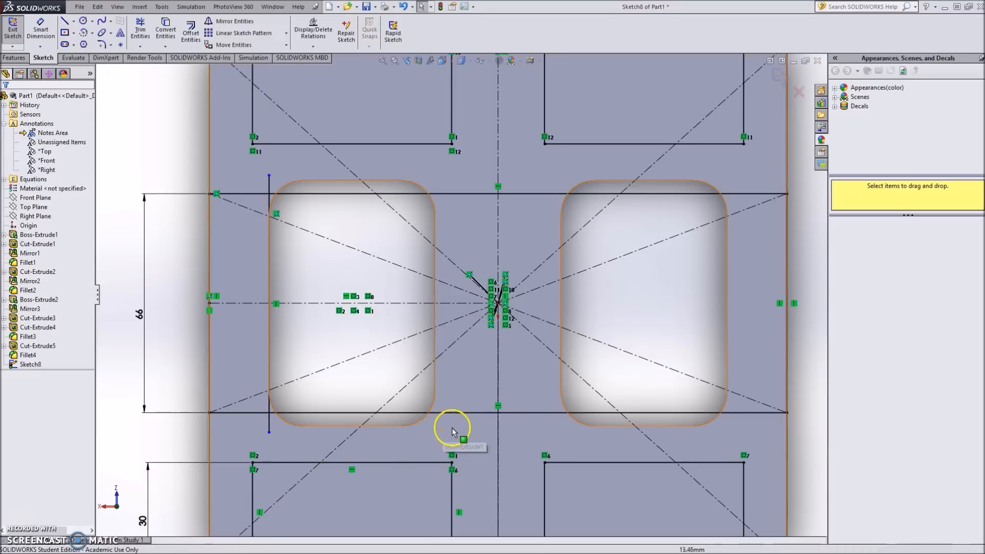
Draw a vertical line along the same opening's inner side, extending past both long sides of the band rectangle.
{"action": "key", "text": "l"}
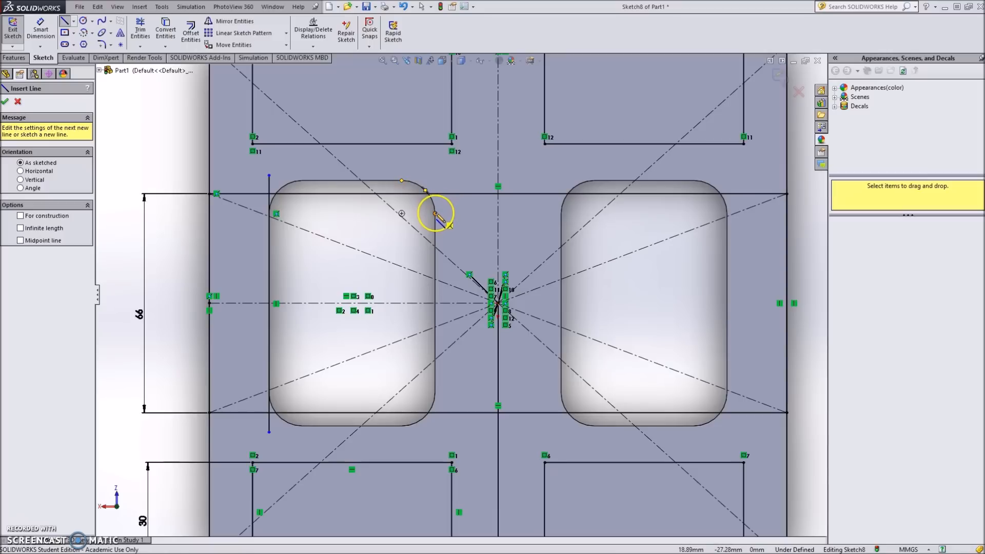
{"action": "left_click", "coordinate": [435, 212]}
{"action": "left_click", "coordinate": [435, 181]}
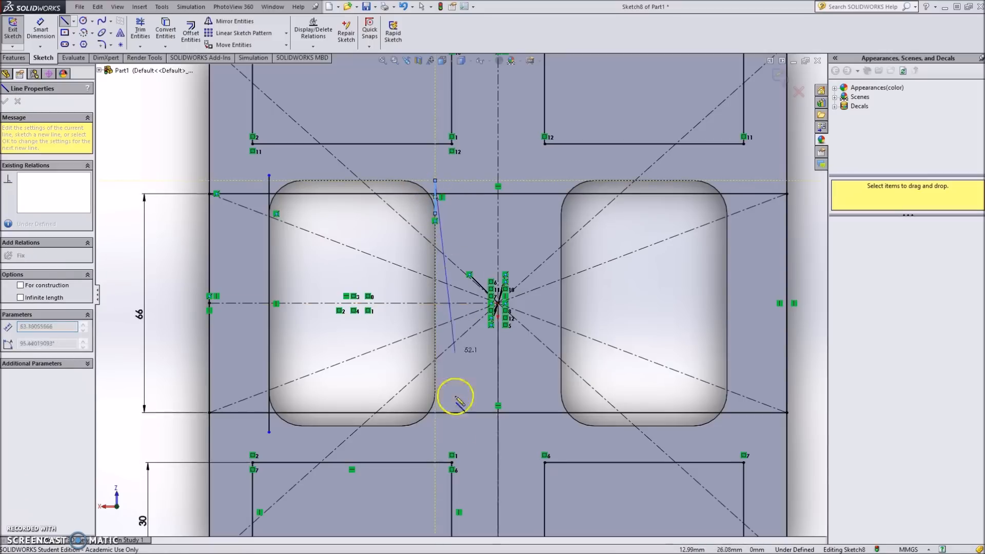
{"action": "left_click", "coordinate": [435, 433]}
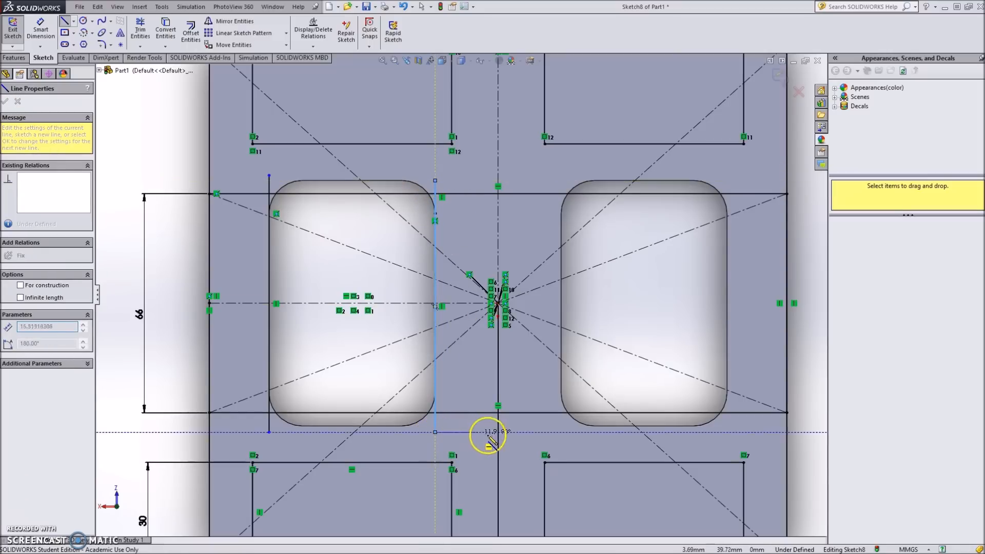
{"action": "right_click", "coordinate": [513, 430]}
{"action": "left_click", "coordinate": [534, 433]}
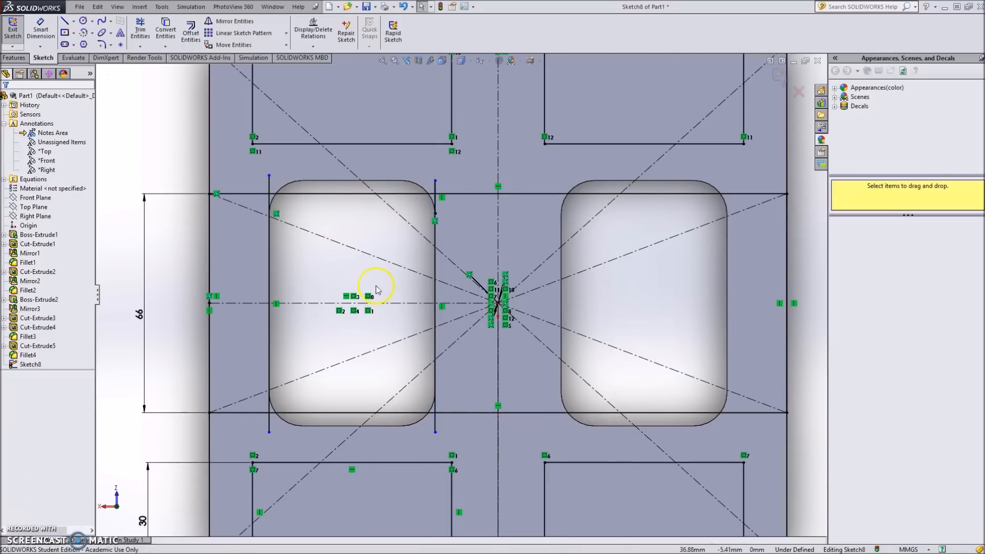
Power-trim the overhanging ends of both vertical lines and the band rectangle's segments that cross the opening.
{"action": "left_click", "coordinate": [140, 30]}
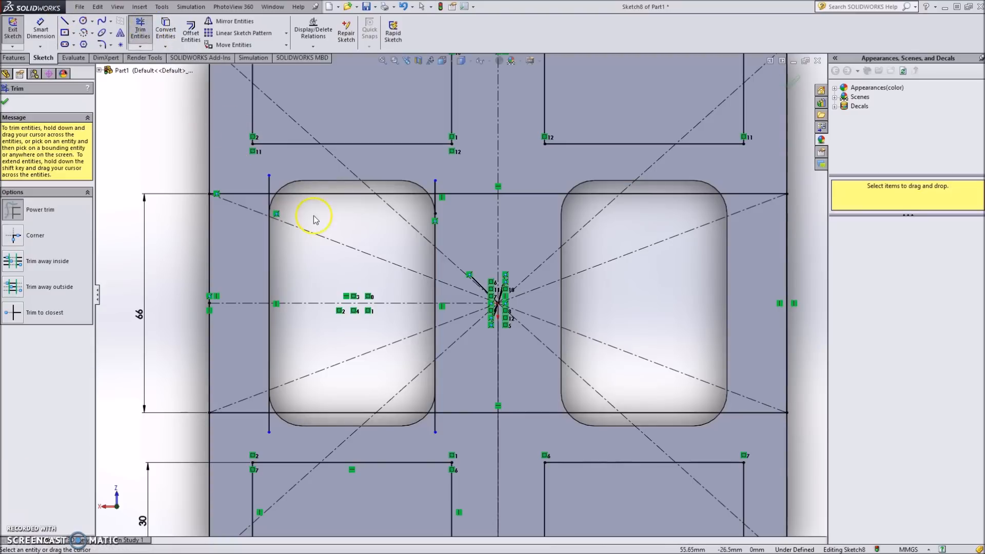
{"action": "mouse_move", "coordinate": [251, 183]}
{"action": "left_mouse_down"}
{"action": "mouse_move", "coordinate": [319, 208]}
{"action": "mouse_move", "coordinate": [395, 218]}
{"action": "mouse_move", "coordinate": [425, 185]}
{"action": "mouse_move", "coordinate": [455, 190]}
{"action": "left_mouse_up"}
{"action": "mouse_move", "coordinate": [438, 417]}
{"action": "left_mouse_down"}
{"action": "mouse_move", "coordinate": [396, 400]}
{"action": "mouse_move", "coordinate": [264, 422]}
{"action": "mouse_move", "coordinate": [301, 414]}
{"action": "left_mouse_up"}
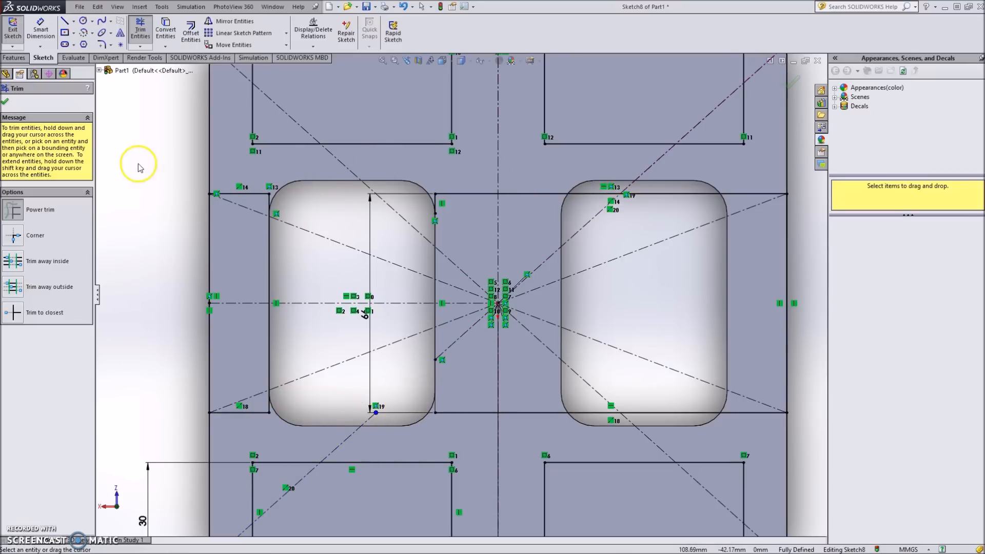
Mirror the first opening's two vertical side lines about the vertical centerline onto the second opening.
{"action": "left_click", "coordinate": [232, 21]}
{"action": "left_click", "coordinate": [270, 255]}
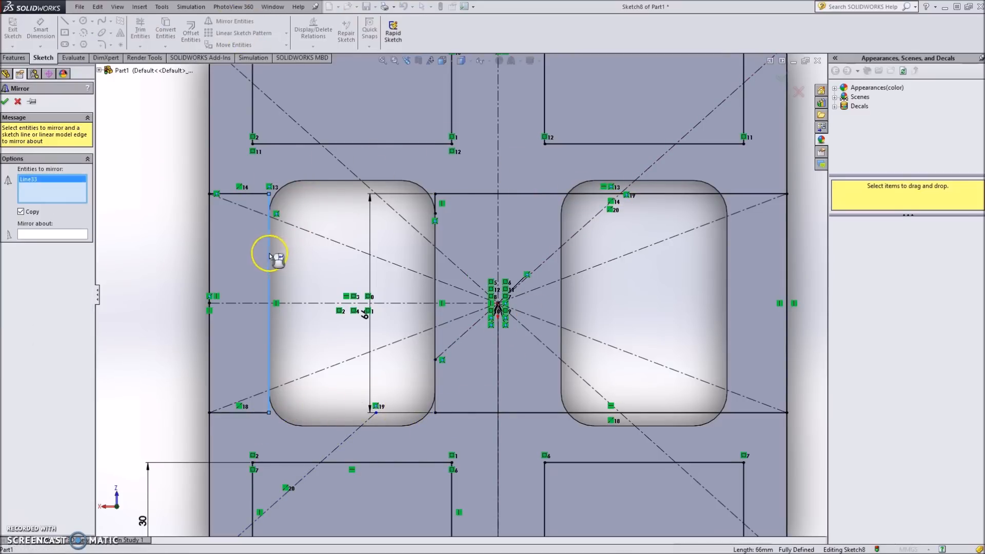
{"action": "left_click", "coordinate": [435, 265]}
{"action": "left_click", "coordinate": [33, 235]}
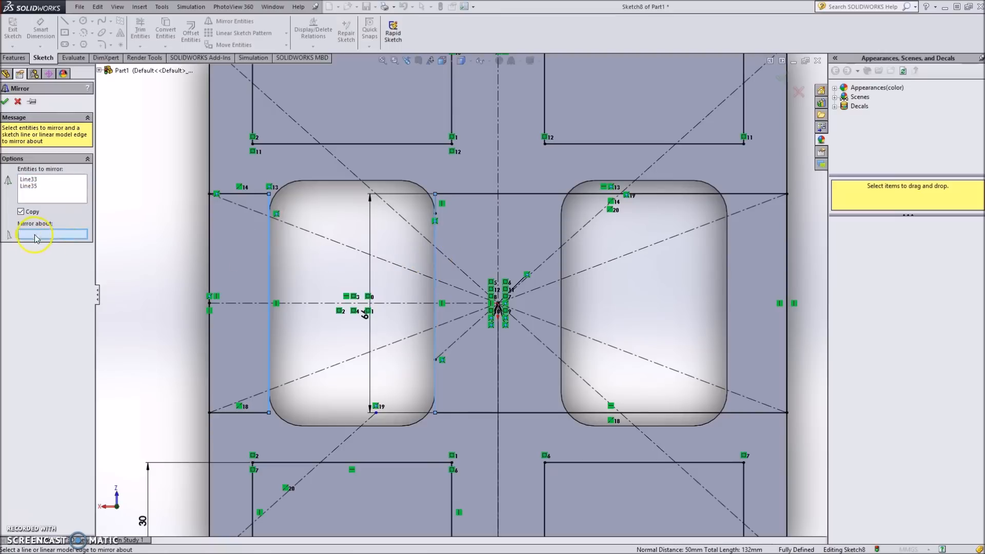
{"action": "left_click", "coordinate": [498, 226]}
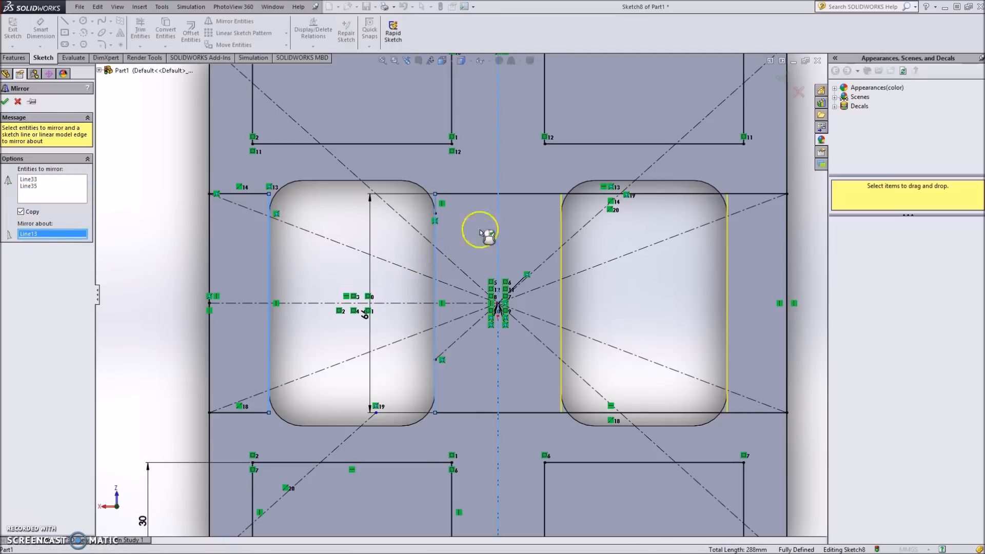
{"action": "left_click", "coordinate": [4, 101]}
Power-trim the band rectangle's two long-side segments that cross the second opening.
{"action": "left_click", "coordinate": [141, 29]}
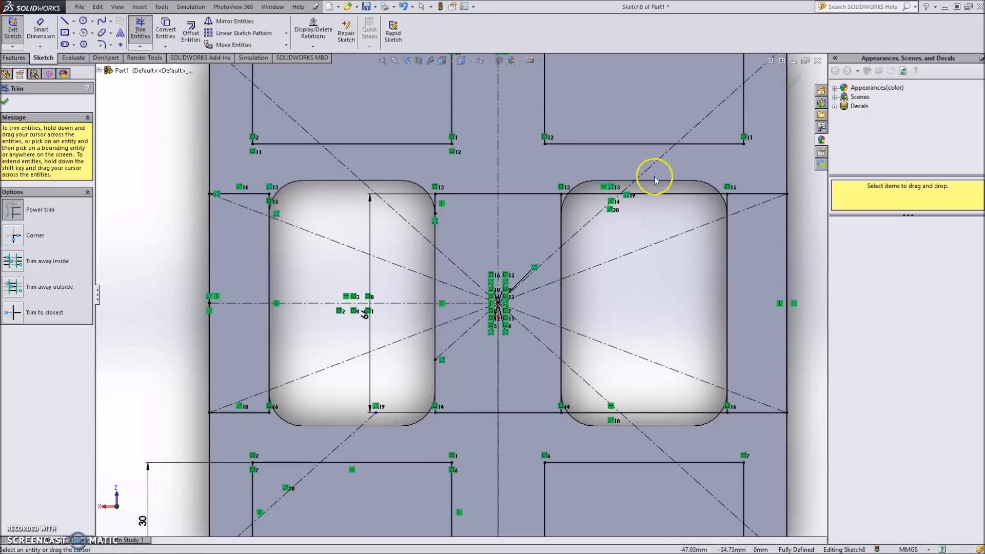
{"action": "left_click_drag", "start_coordinate": [645, 224], "coordinate": [655, 180]}
{"action": "mouse_move", "coordinate": [674, 429]}
{"action": "left_mouse_down"}
{"action": "mouse_move", "coordinate": [622, 408]}
{"action": "mouse_move", "coordinate": [609, 379]}
{"action": "left_mouse_up"}
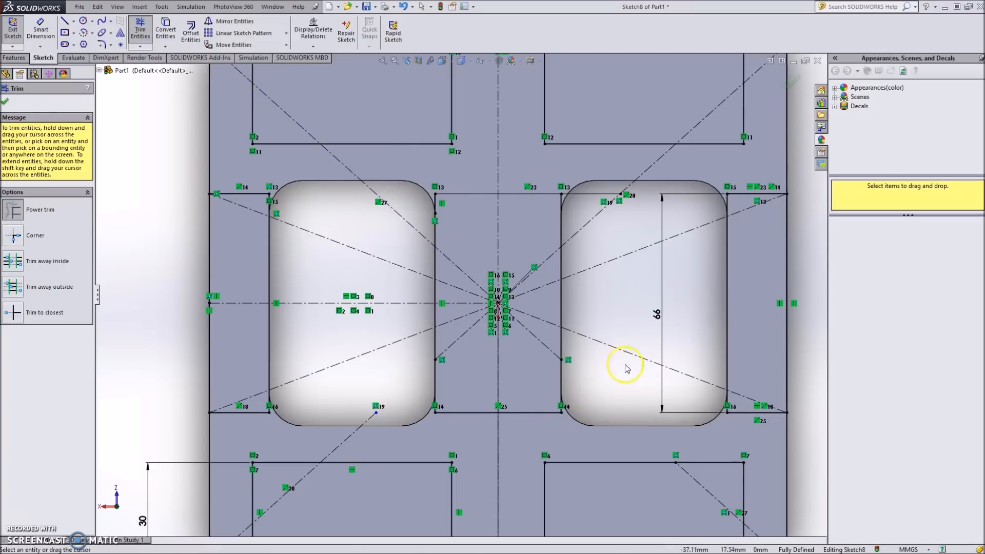
{"action": "left_click", "coordinate": [6, 104]}
Cut-extrude the two regions surrounding the corner pads and central band pads to a blind depth of 6 mm.
{"action": "scroll", "coordinate": [488, 391], "scroll_direction": "up", "scroll_amount": 5}
{"action": "middle_click_drag", "start_coordinate": [469, 398], "coordinate": [464, 325]}
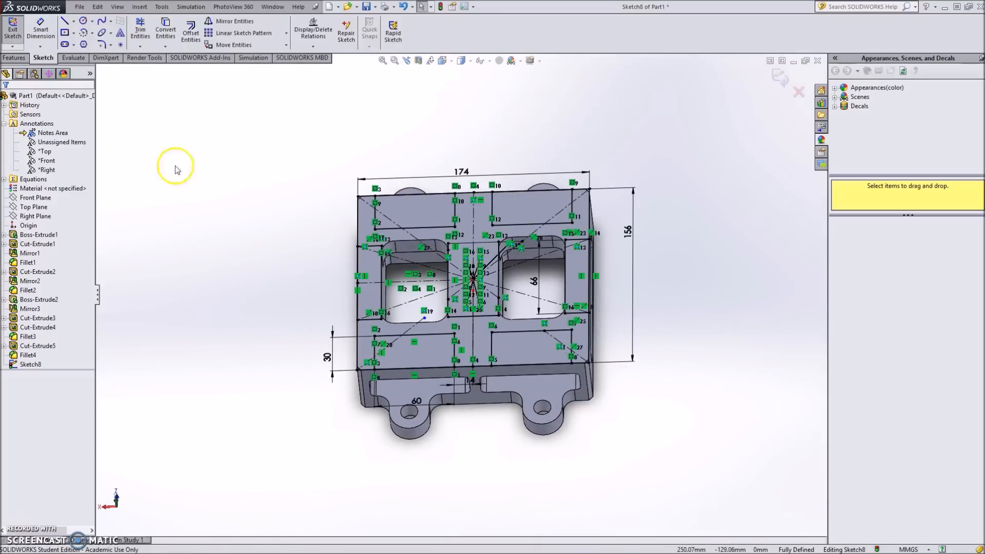
{"action": "left_click", "coordinate": [26, 57]}
{"action": "left_click", "coordinate": [153, 32]}
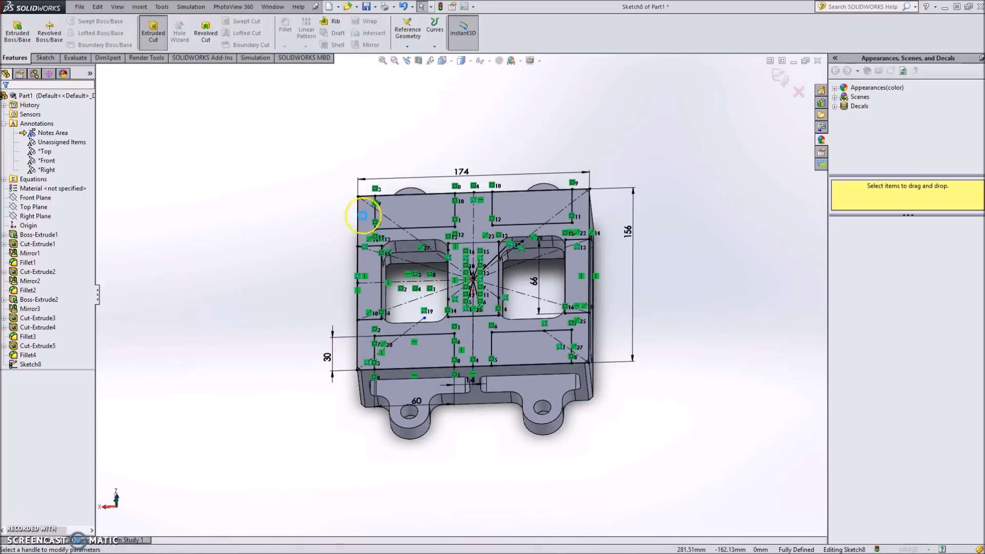
{"action": "scroll", "coordinate": [458, 236], "scroll_direction": "down", "scroll_amount": 5}
{"action": "left_click", "coordinate": [421, 238]}
{"action": "left_click", "coordinate": [420, 238]}
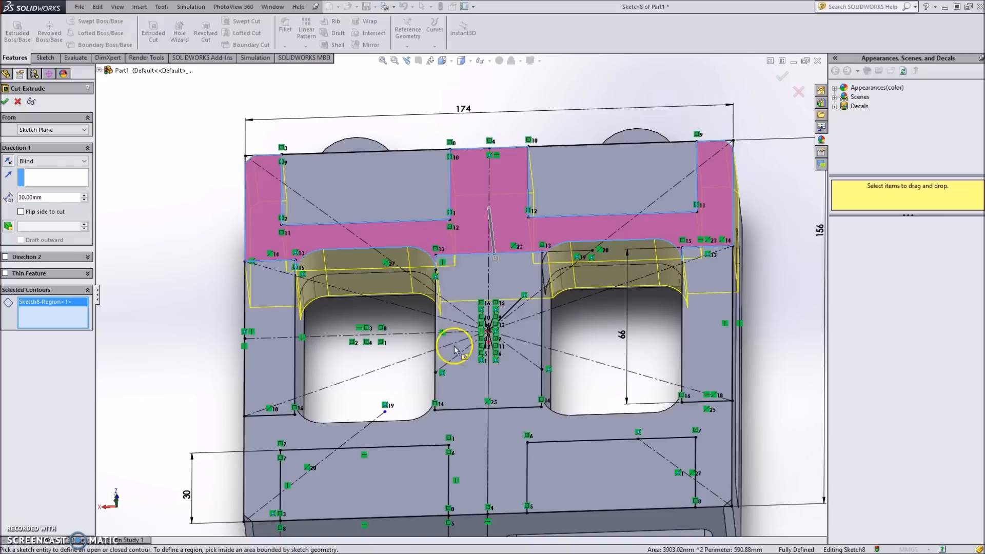
{"action": "left_click", "coordinate": [451, 428]}
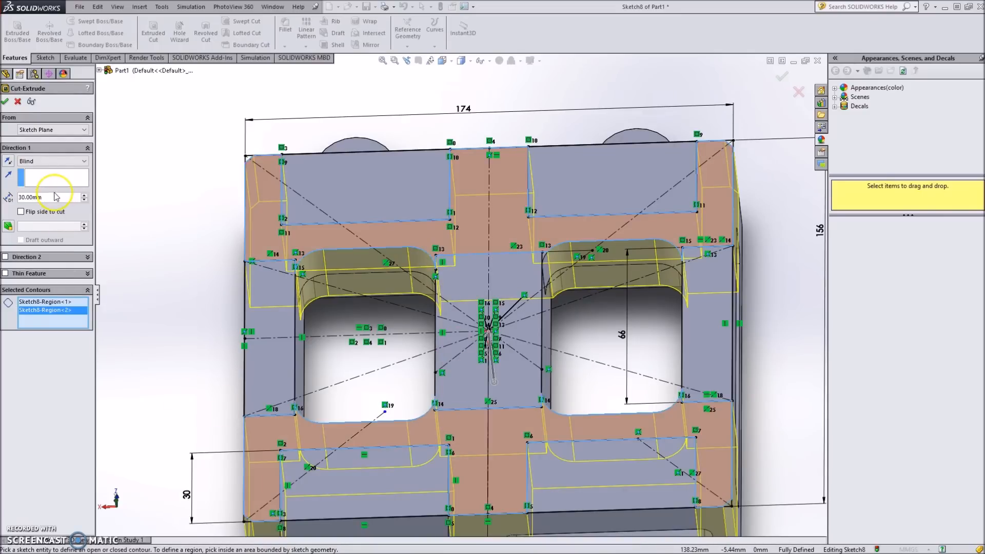
{"action": "type", "text": "6"}
{"action": "key", "text": "Return"}
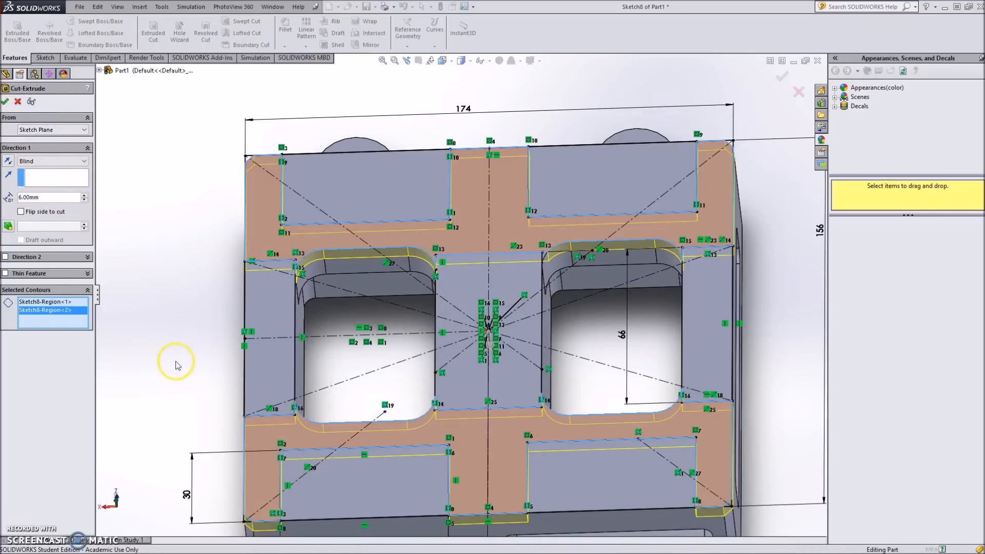
{"action": "key", "text": "Return"}
Examine the raised pads and the rounded corners of the openings where they meet the central pad.
{"action": "mouse_move", "coordinate": [204, 336]}
{"action": "middle_mouse_down"}
{"action": "mouse_move", "coordinate": [223, 301]}
{"action": "mouse_move", "coordinate": [286, 371]}
{"action": "middle_mouse_up"}
{"action": "key", "text": "f"}
{"action": "middle_click_drag", "start_coordinate": [231, 308], "coordinate": [387, 285]}
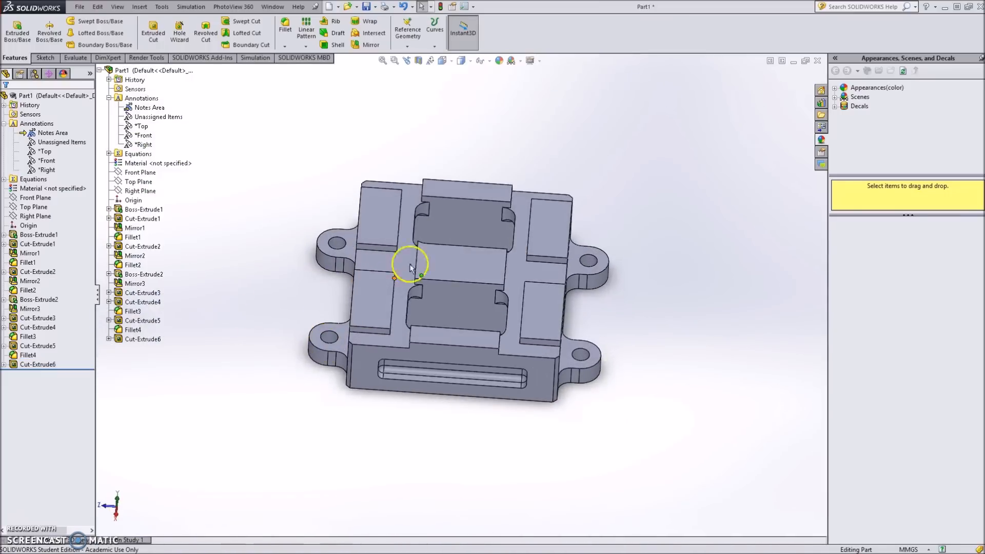
{"action": "middle_click_drag", "start_coordinate": [465, 205], "coordinate": [455, 279]}
{"action": "scroll", "coordinate": [456, 253], "scroll_direction": "down", "scroll_amount": 3}
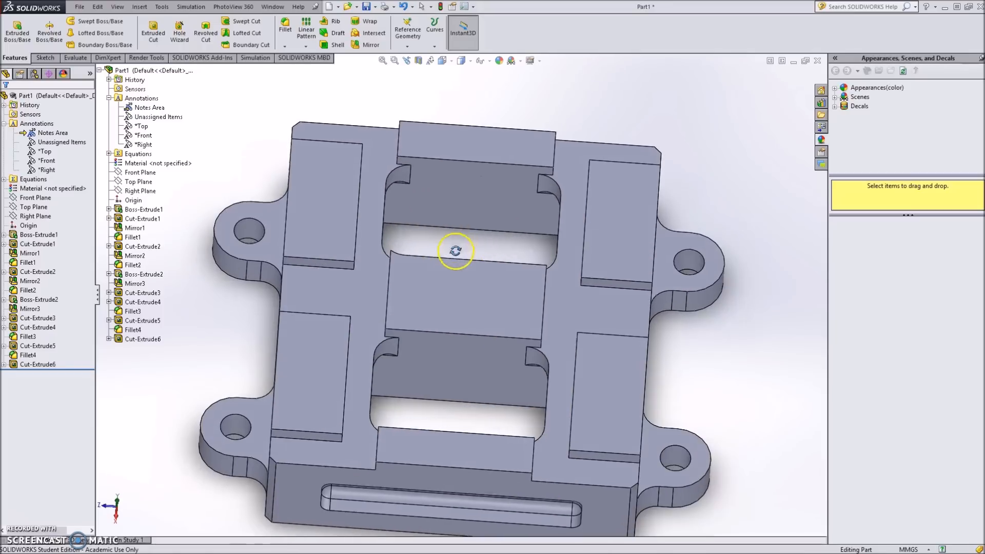
{"action": "middle_click_drag", "start_coordinate": [292, 220], "coordinate": [379, 269]}
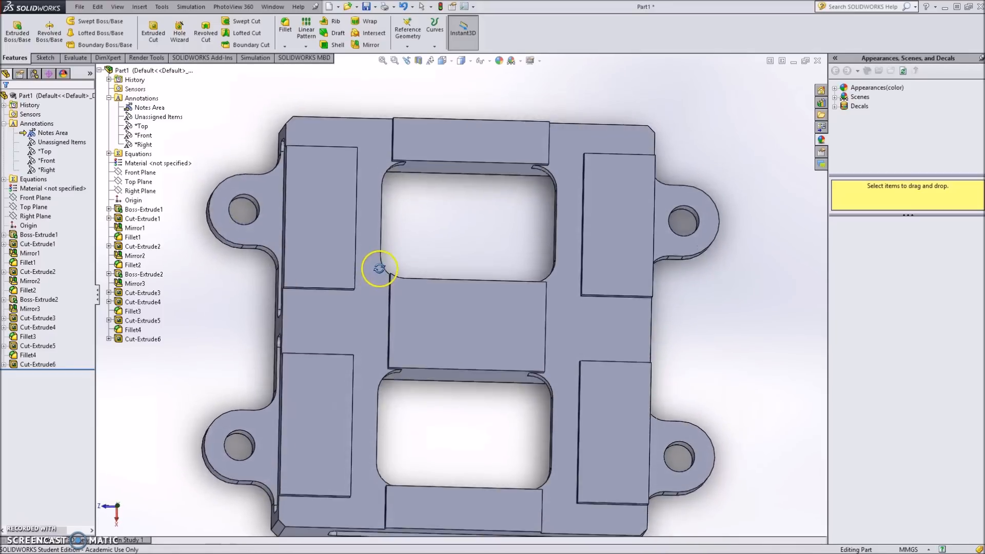
{"action": "scroll", "coordinate": [416, 281], "scroll_direction": "down", "scroll_amount": 2}
{"action": "scroll", "coordinate": [415, 281], "scroll_direction": "down", "scroll_amount": 2}
{"action": "scroll", "coordinate": [392, 264], "scroll_direction": "up", "scroll_amount": 6}
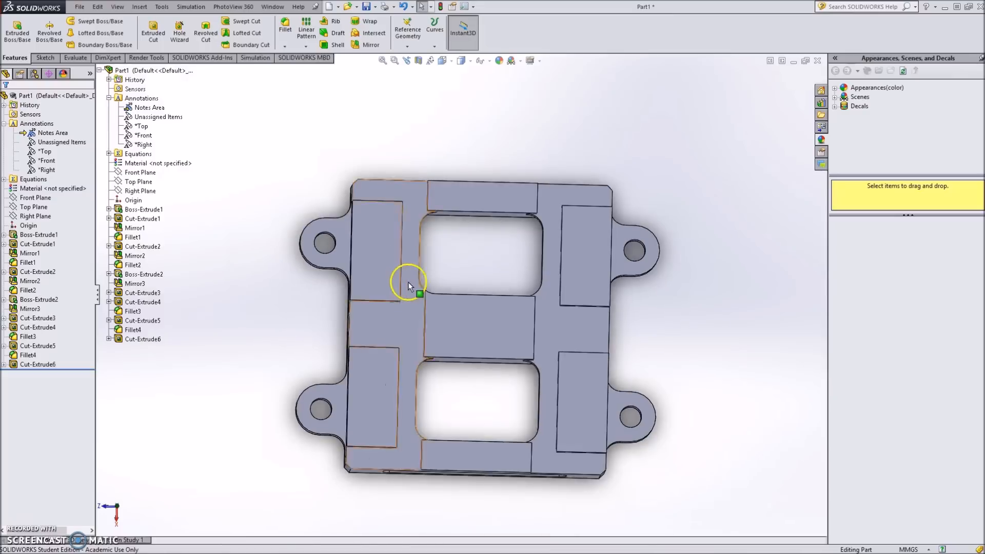
{"action": "scroll", "coordinate": [403, 280], "scroll_direction": "down", "scroll_amount": 5}
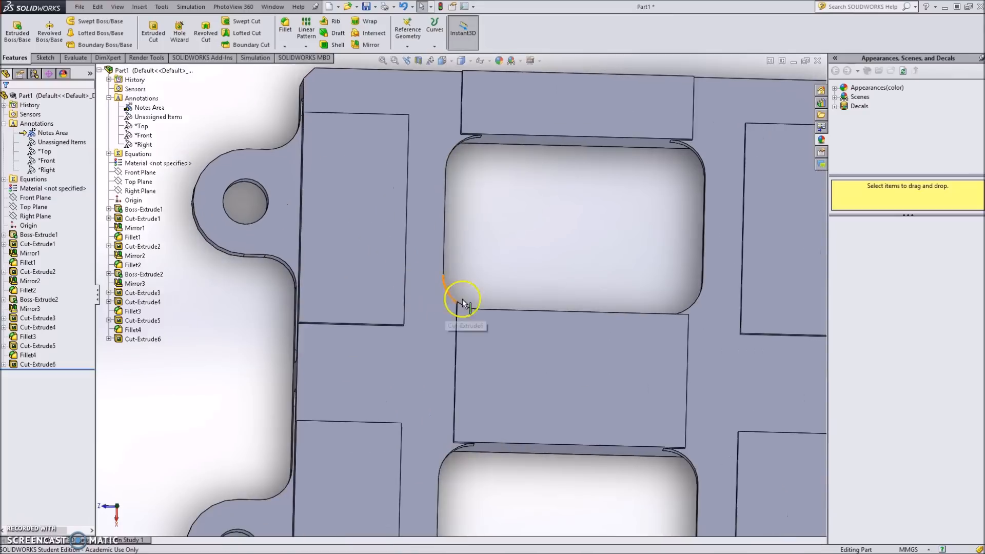
Edit the 6 mm pad cut's sketch and trim the leftover line stub inside the opening beside the central pad's corner.
{"action": "left_click", "coordinate": [109, 340]}
{"action": "right_click", "coordinate": [146, 349]}
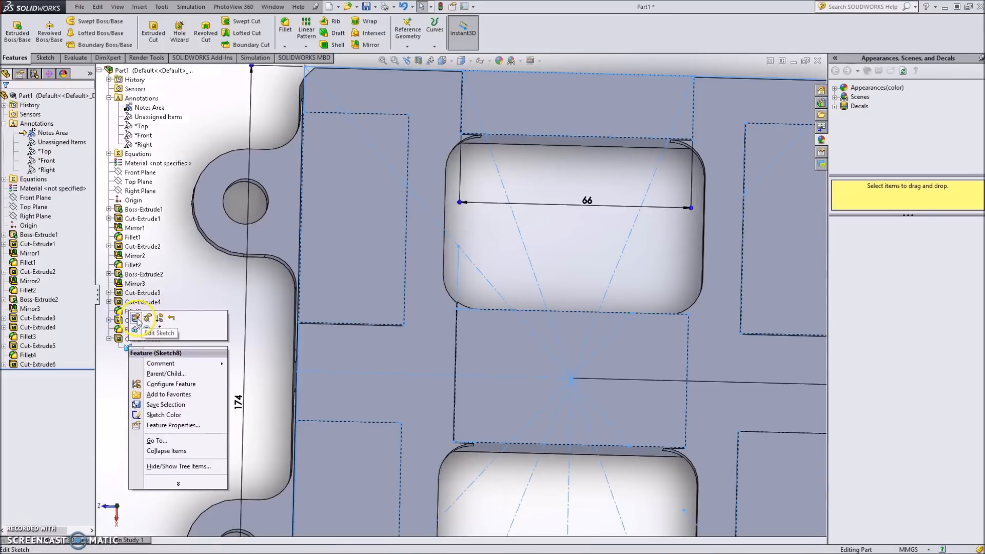
{"action": "left_click", "coordinate": [128, 336]}
{"action": "scroll", "coordinate": [411, 300], "scroll_direction": "down", "scroll_amount": 5}
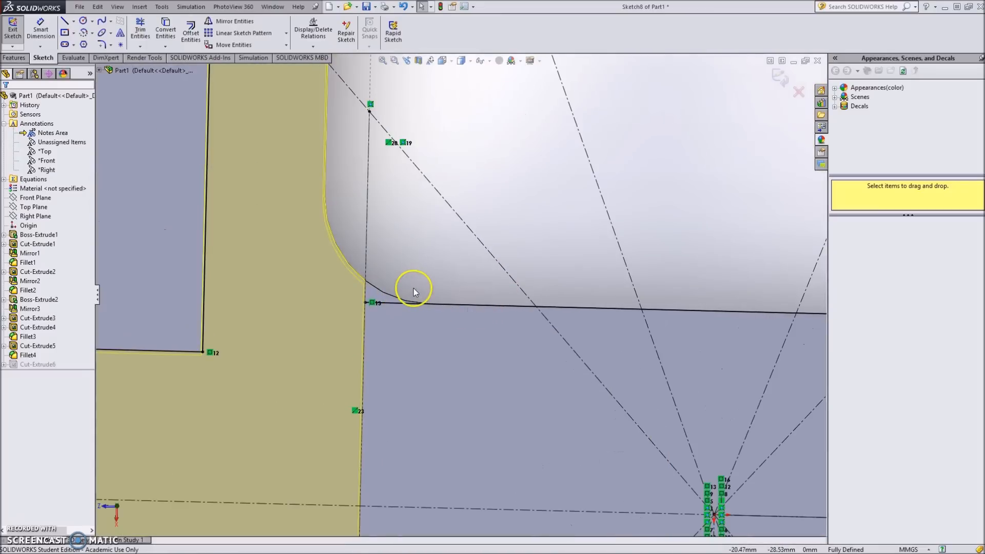
{"action": "left_click", "coordinate": [375, 286]}
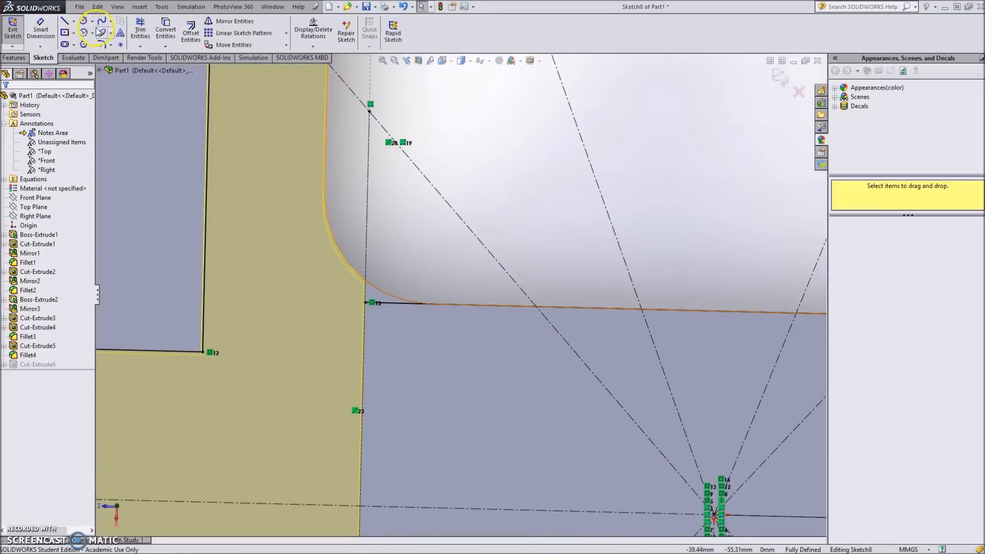
{"action": "left_click", "coordinate": [139, 29]}
{"action": "left_click_drag", "start_coordinate": [369, 293], "coordinate": [390, 288]}
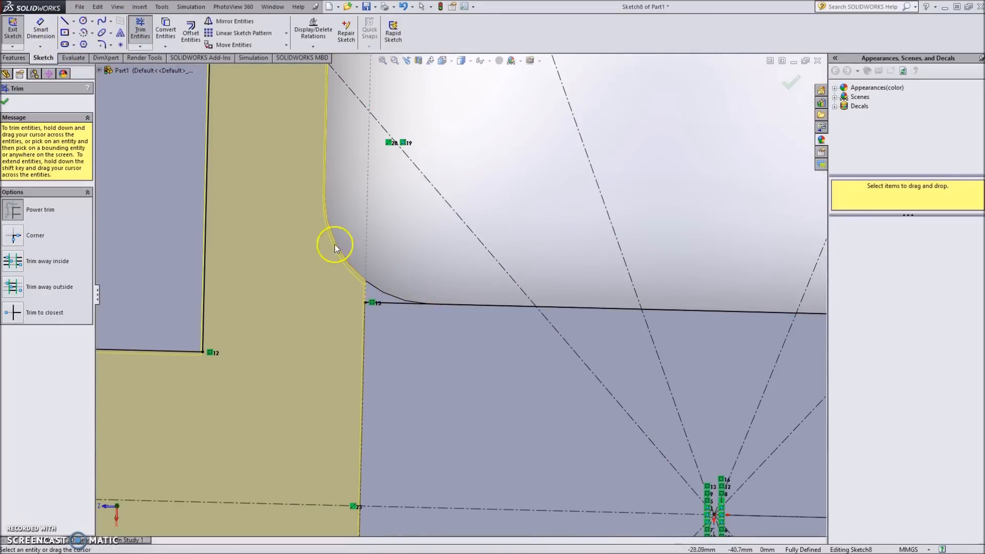
{"action": "left_click", "coordinate": [19, 59]}
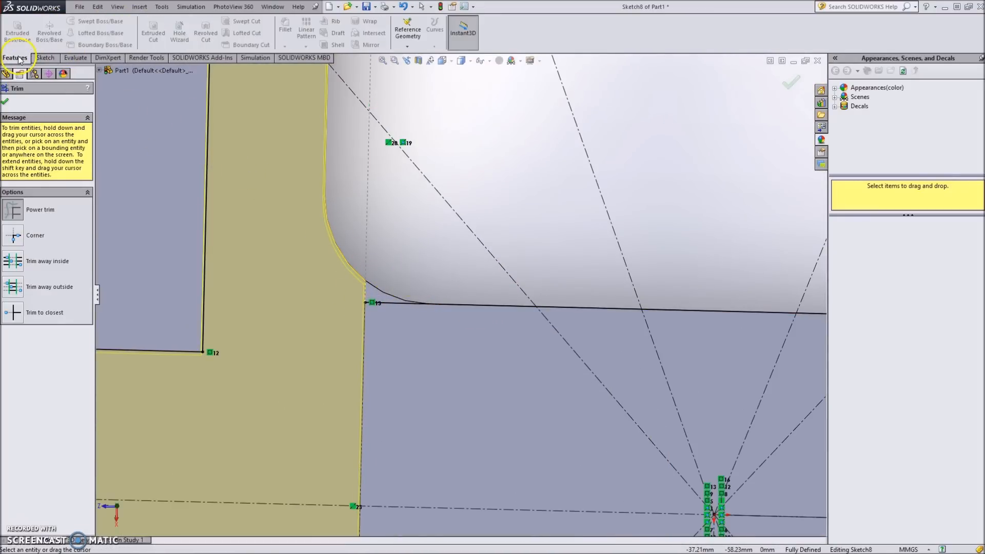
{"action": "left_click", "coordinate": [5, 101]}
{"action": "left_click", "coordinate": [128, 221]}
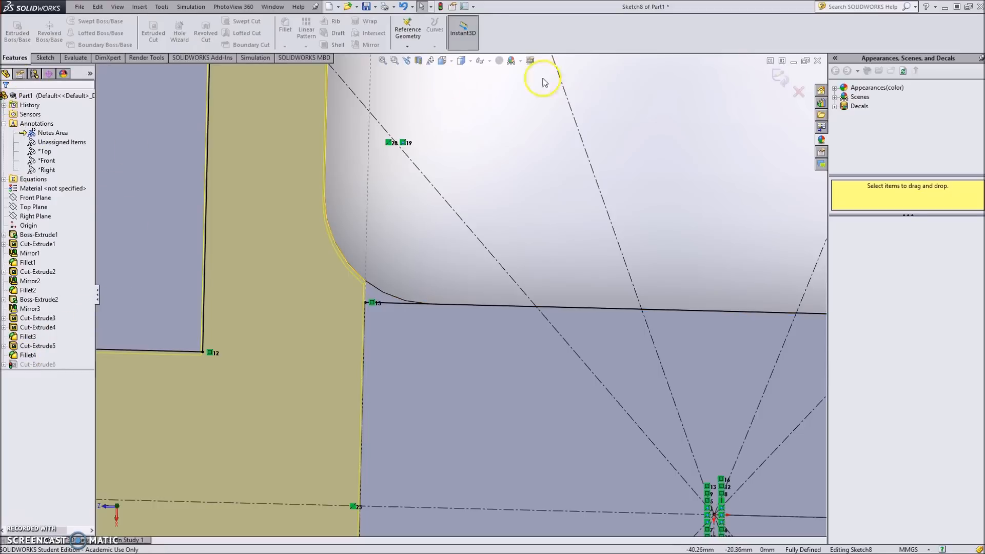
{"action": "left_click", "coordinate": [780, 77]}
Sketch a center rectangle about 23 by 197 mm on the central pad's top face, centered on the origin and spanning both openings.
{"action": "scroll", "coordinate": [572, 339], "scroll_direction": "up", "scroll_amount": 10}
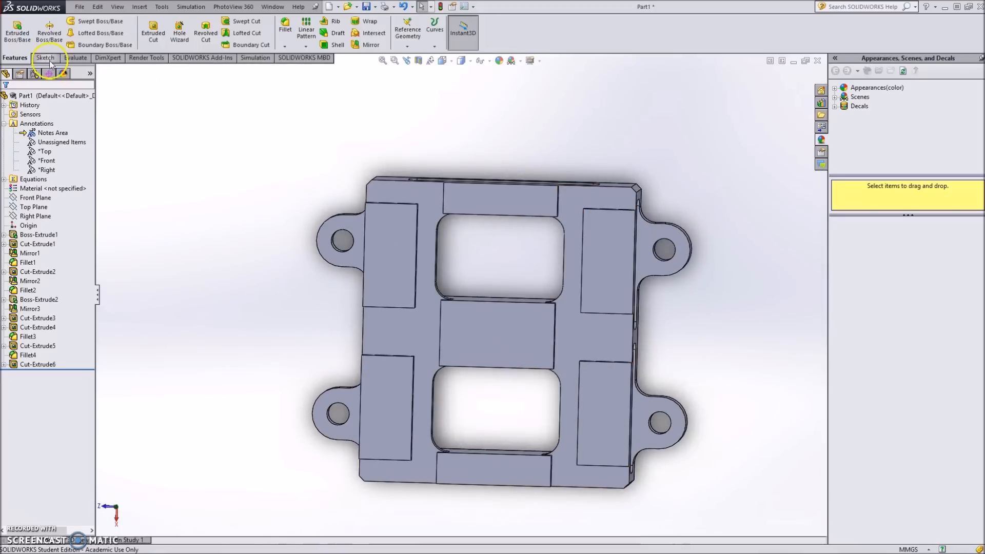
{"action": "left_click", "coordinate": [45, 57]}
{"action": "left_click", "coordinate": [13, 29]}
{"action": "left_click", "coordinate": [460, 293]}
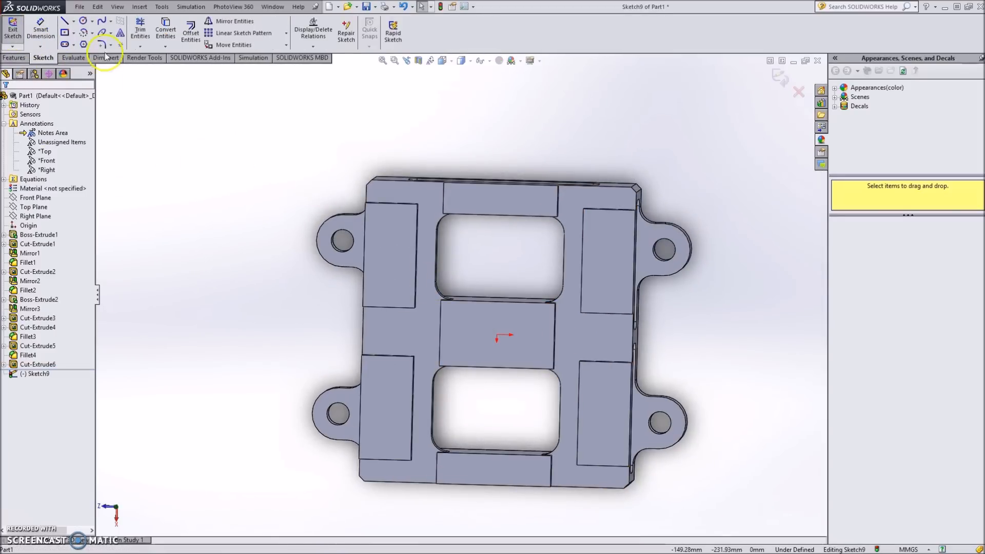
{"action": "left_click", "coordinate": [67, 33]}
{"action": "left_click_drag", "start_coordinate": [497, 334], "coordinate": [521, 164]}
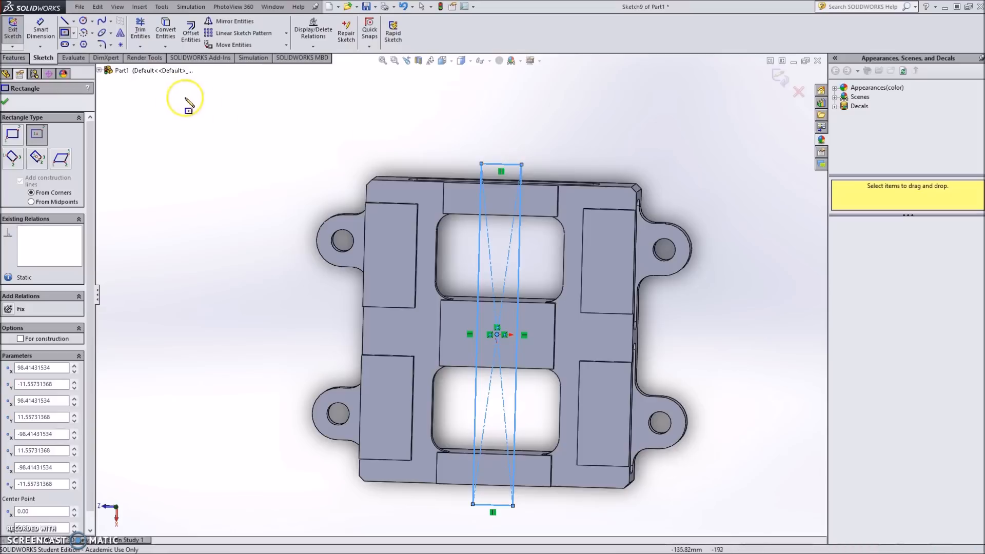
Dimension the rectangle's short side to 24 mm.
{"action": "left_click", "coordinate": [55, 38]}
{"action": "left_click", "coordinate": [487, 167]}
{"action": "left_click", "coordinate": [497, 145]}
{"action": "type", "text": "24"}
{"action": "key", "text": "Return"}
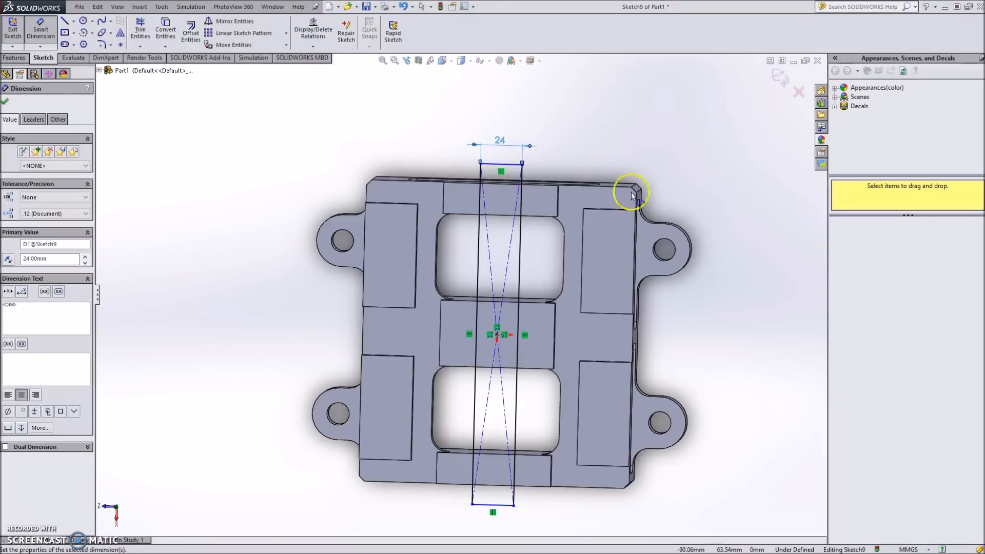
{"action": "left_click", "coordinate": [5, 102]}
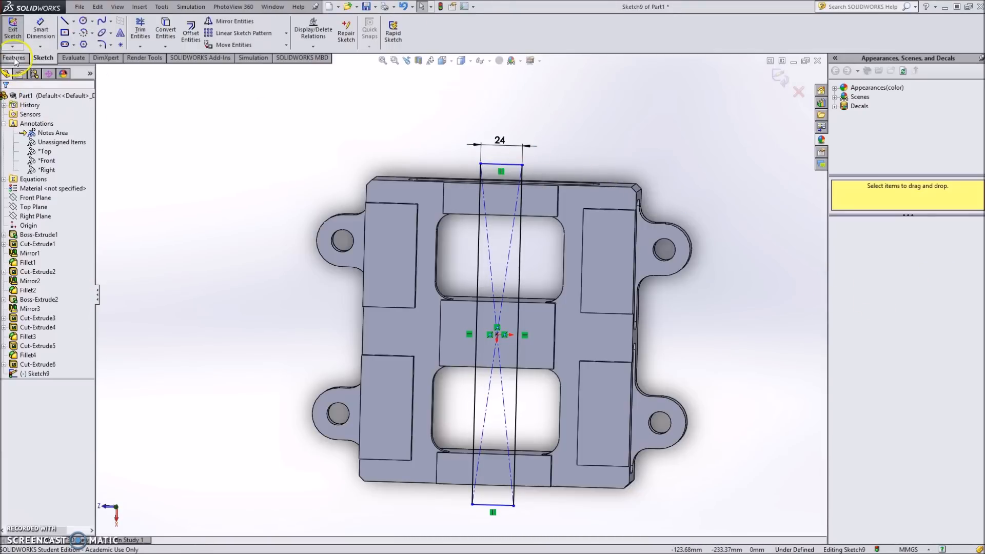
Cut-extrude the 24 mm wide rectangle to a blind depth of 12 mm through the three central band pads.
{"action": "left_click", "coordinate": [14, 57]}
{"action": "left_click", "coordinate": [153, 32]}
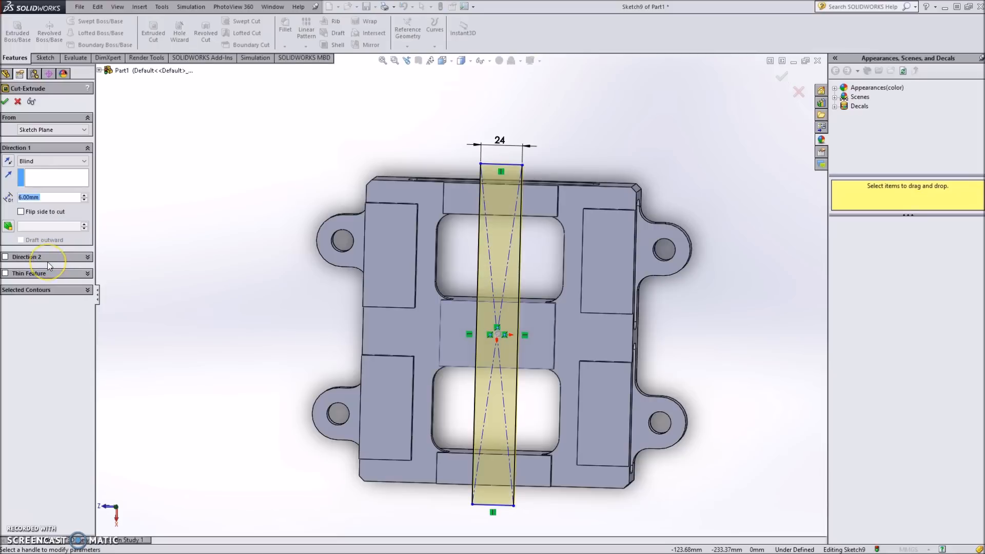
{"action": "type", "text": "12"}
{"action": "key", "text": "Return"}
{"action": "right_click", "coordinate": [325, 325]}
{"action": "middle_click_drag", "start_coordinate": [536, 465], "coordinate": [452, 340]}
Switch to the PDF drawing and examine the pad hole callouts, section B-B and the isometric view.
{"action": "left_click_drag", "start_coordinate": [984, 143], "coordinate": [618, 1]}
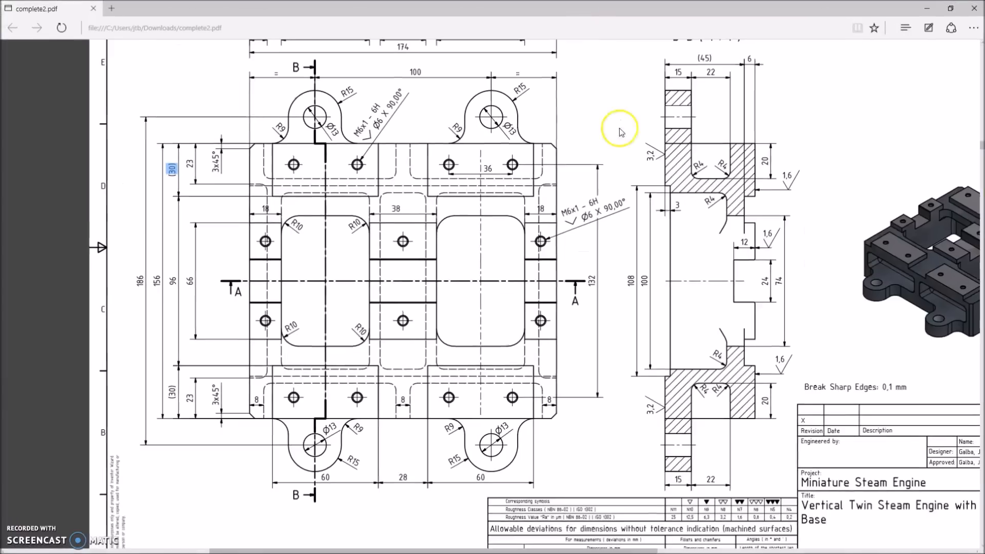
{"action": "scroll", "coordinate": [559, 284], "scroll_direction": "right", "scroll_amount": 8}
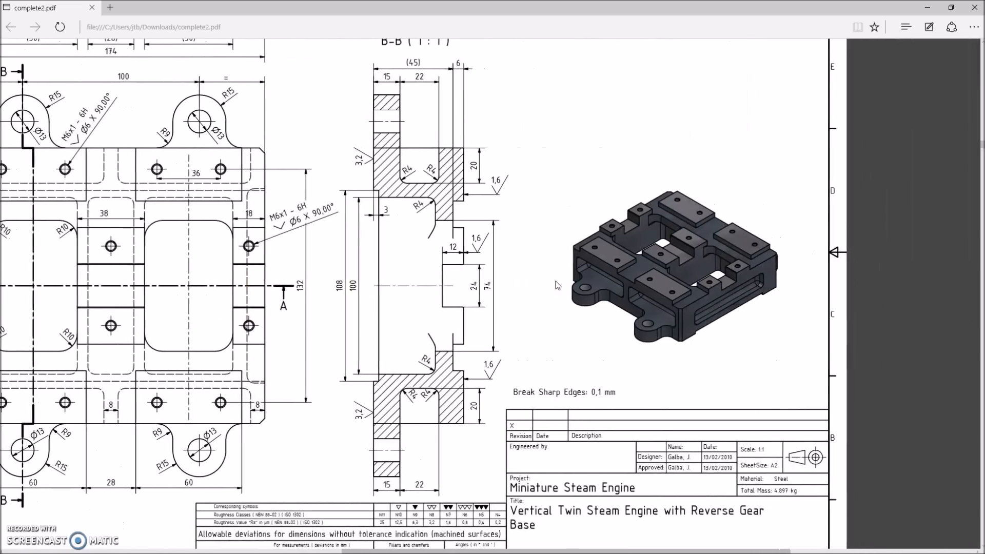
{"action": "scroll", "coordinate": [559, 285], "scroll_direction": "down", "scroll_amount": 5, "text": "ctrl"}
{"action": "scroll", "coordinate": [557, 285], "scroll_direction": "up", "scroll_amount": 3}
{"action": "scroll", "coordinate": [558, 285], "scroll_direction": "right", "scroll_amount": 4}
{"action": "scroll", "coordinate": [818, 279], "scroll_direction": "left", "scroll_amount": 9}
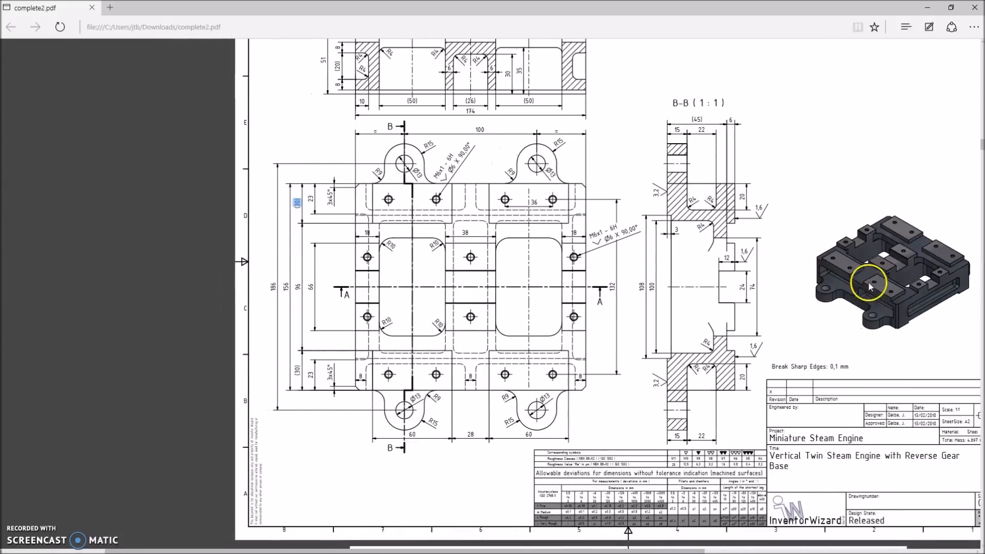
{"action": "scroll", "coordinate": [852, 282], "scroll_direction": "up", "scroll_amount": 2}
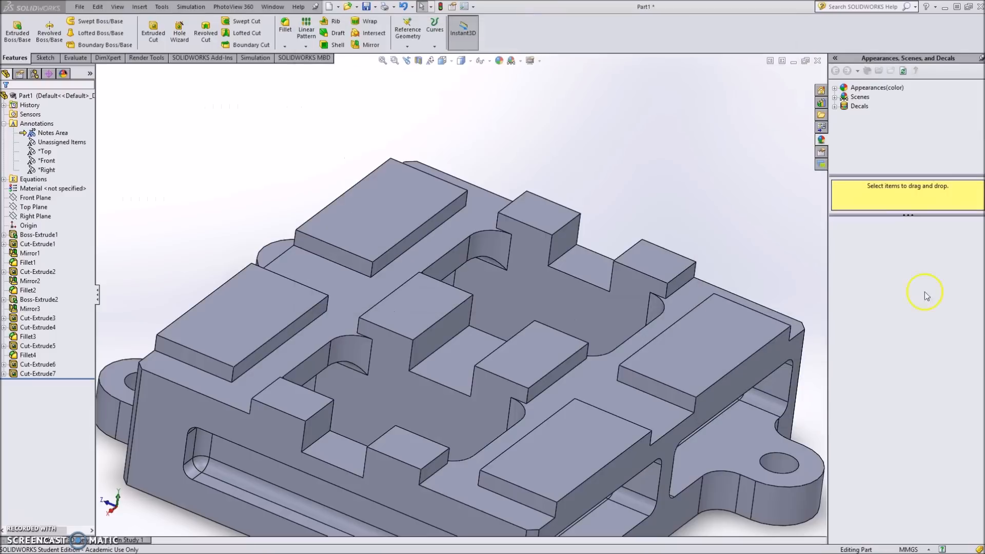
{"action": "left_click", "coordinate": [48, 58]}
{"action": "left_click", "coordinate": [12, 29]}
{"action": "left_click", "coordinate": [414, 328]}
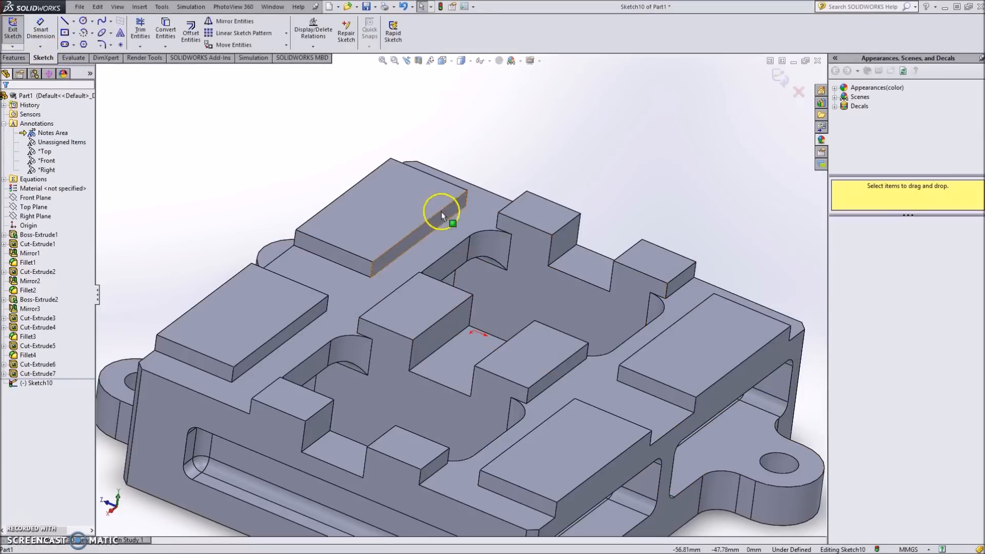
{"action": "left_click", "coordinate": [431, 61]}
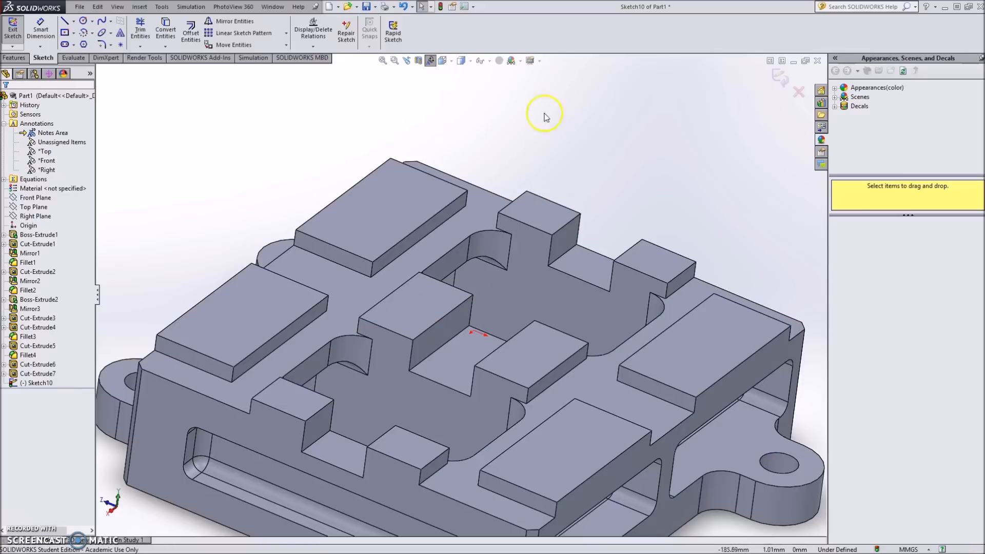
{"action": "left_click", "coordinate": [778, 77]}
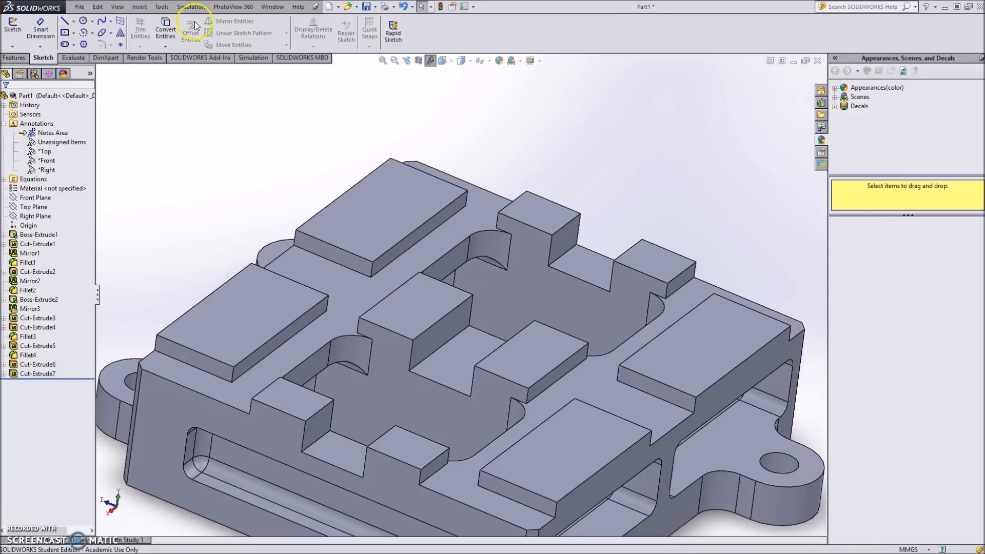
Start a sketch on the upper-left corner pad's top face and draw two circles about 11 and 13 mm in diameter, one above the other.
{"action": "left_click", "coordinate": [13, 28]}
{"action": "left_click", "coordinate": [375, 222]}
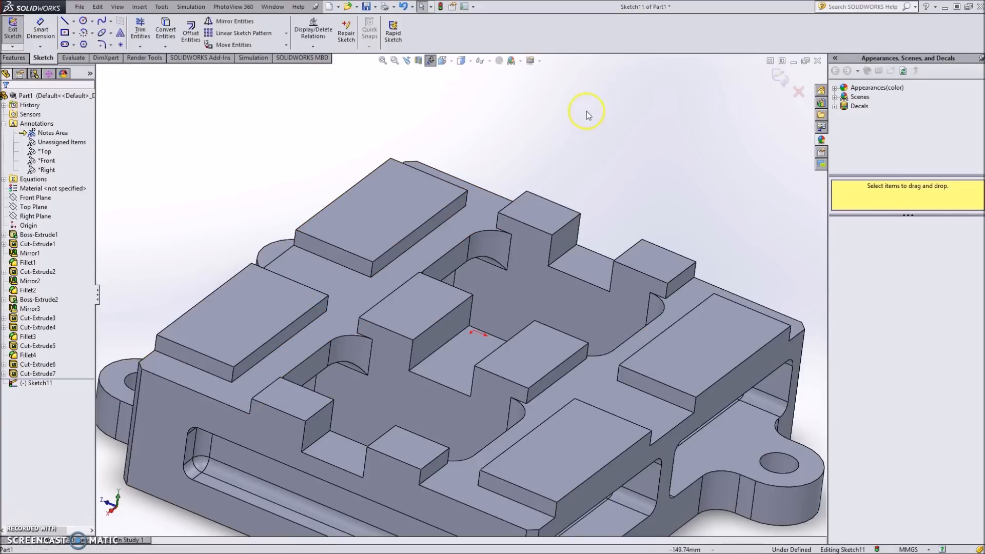
{"action": "left_click", "coordinate": [443, 62]}
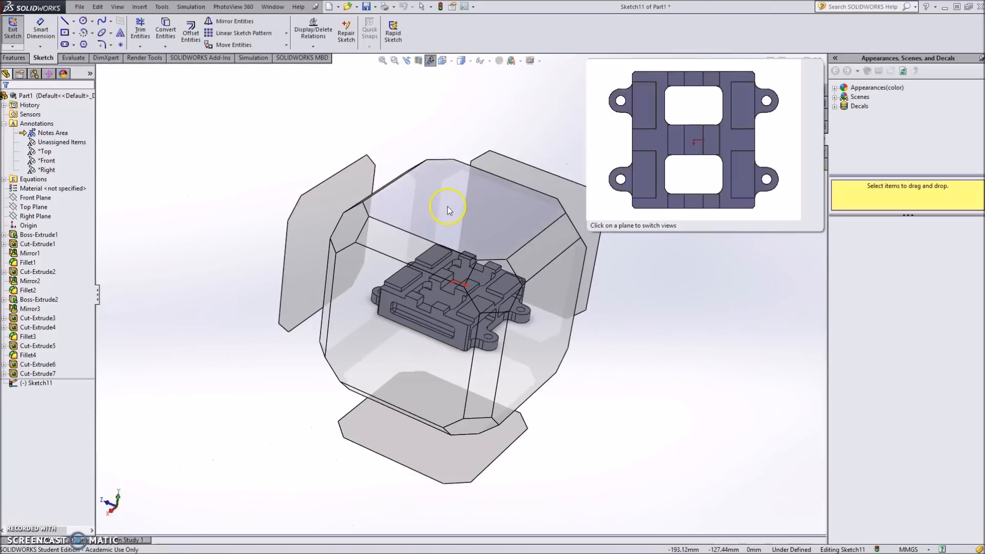
{"action": "left_click", "coordinate": [447, 206]}
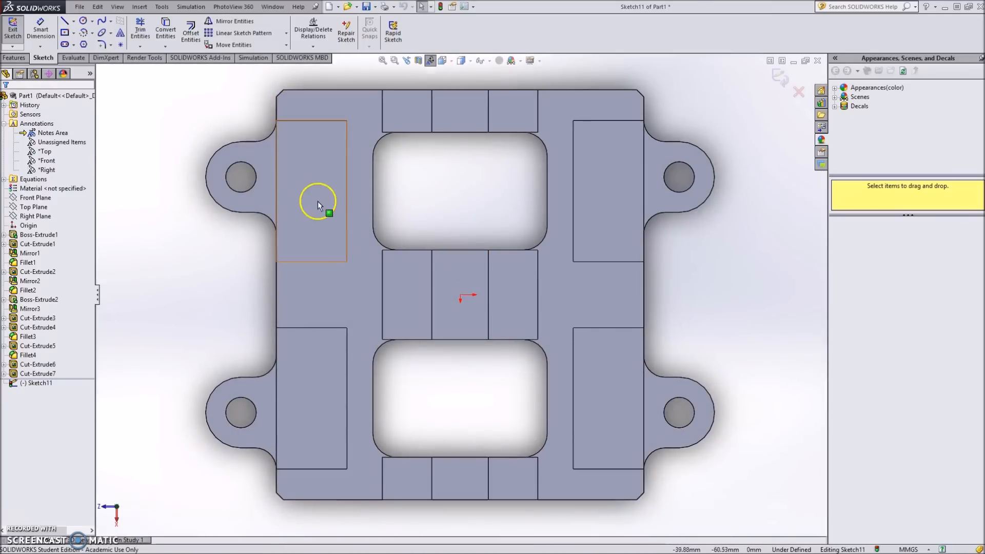
{"action": "left_click", "coordinate": [84, 22]}
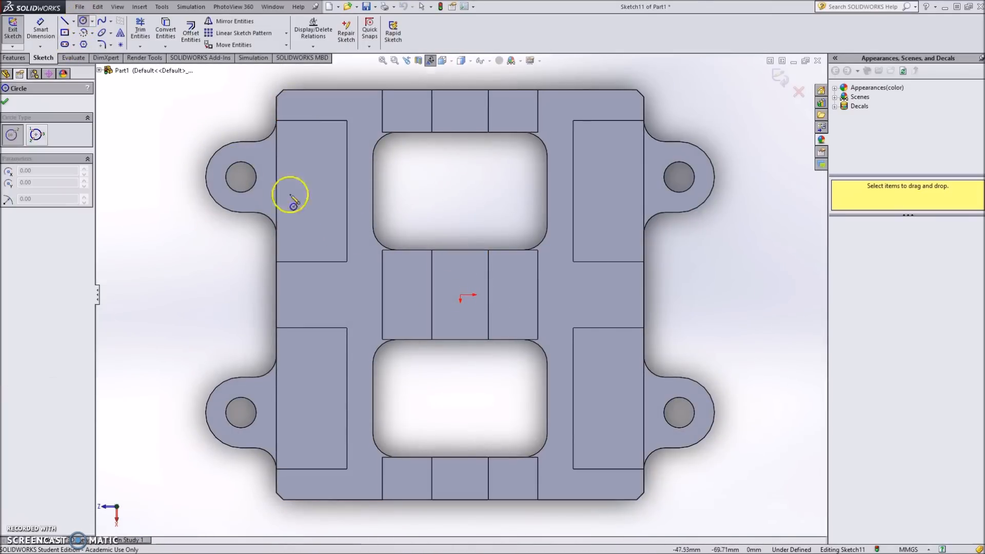
{"action": "left_click", "coordinate": [311, 146]}
{"action": "left_click", "coordinate": [322, 168]}
{"action": "left_click", "coordinate": [311, 230]}
{"action": "left_click", "coordinate": [323, 236]}
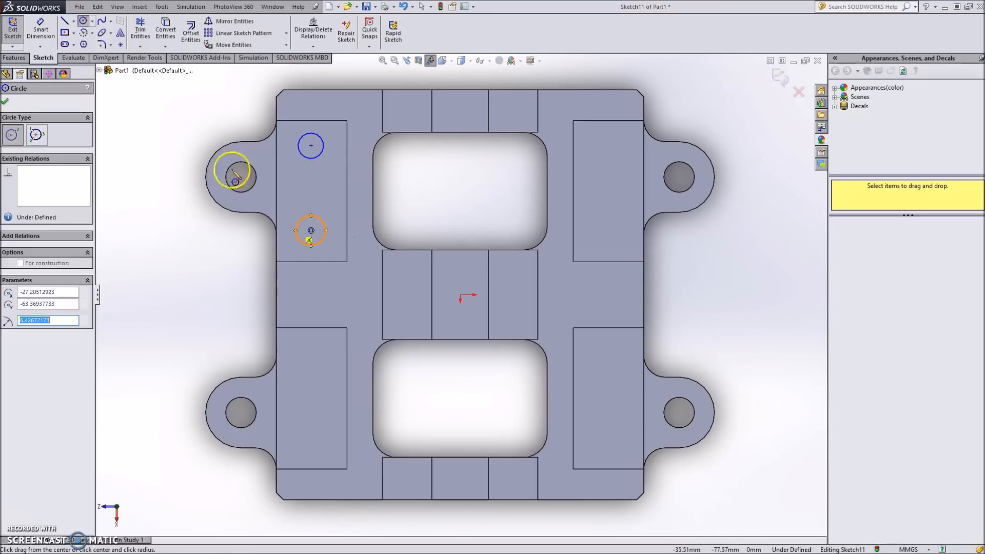
Dimension both circles on the corner pad to a diameter of 6 mm.
{"action": "left_click", "coordinate": [40, 31]}
{"action": "left_click", "coordinate": [302, 144]}
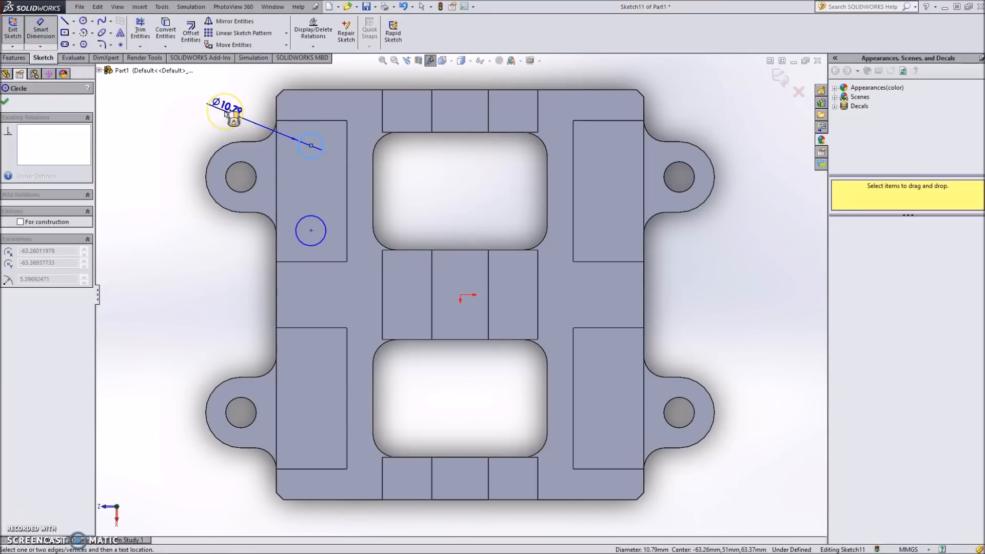
{"action": "left_click", "coordinate": [226, 113]}
{"action": "type", "text": "6"}
{"action": "key", "text": "Return"}
{"action": "left_click", "coordinate": [300, 243]}
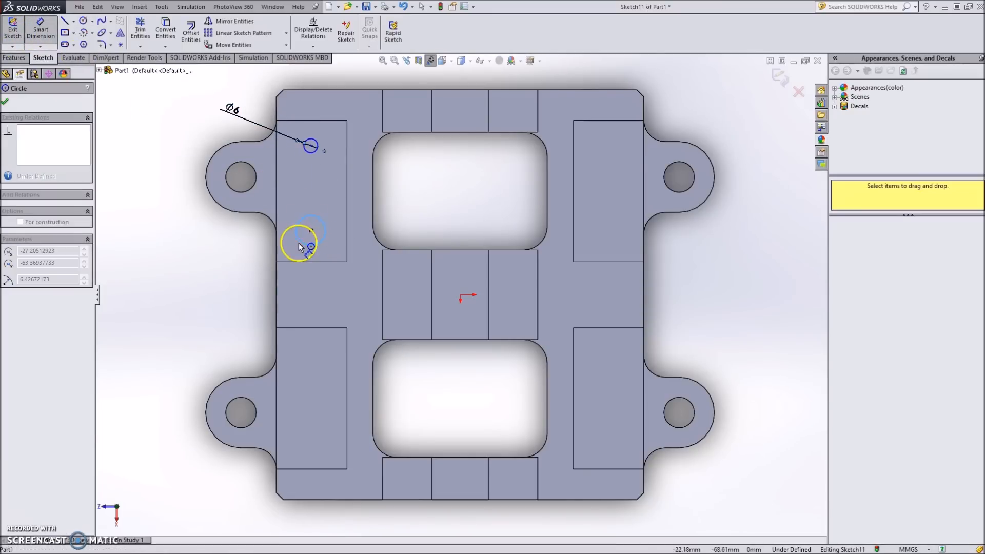
{"action": "left_click", "coordinate": [200, 256]}
{"action": "type", "text": "6"}
{"action": "key", "text": "Return"}
Set the vertical spacing between the two circle centers to 36 mm.
{"action": "left_click", "coordinate": [305, 154]}
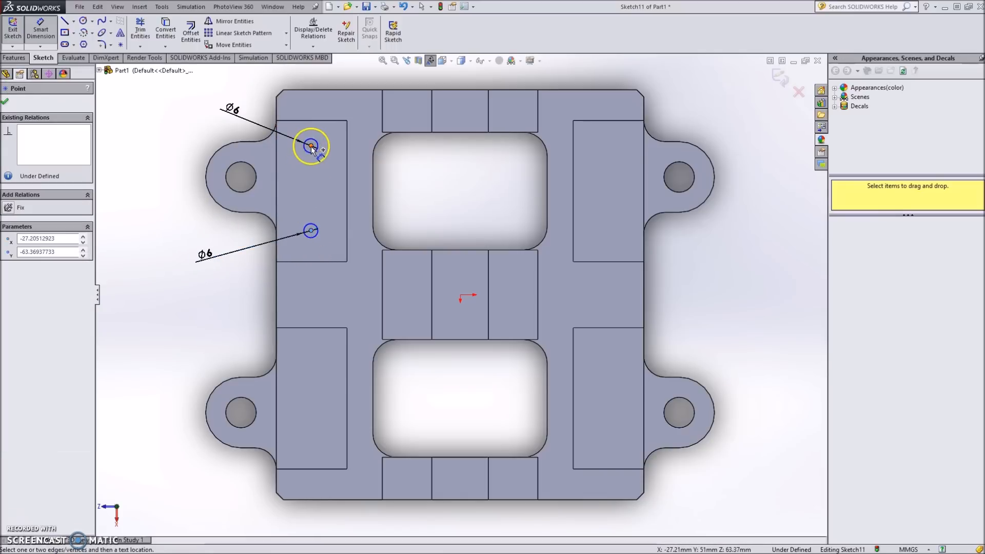
{"action": "left_click", "coordinate": [311, 231]}
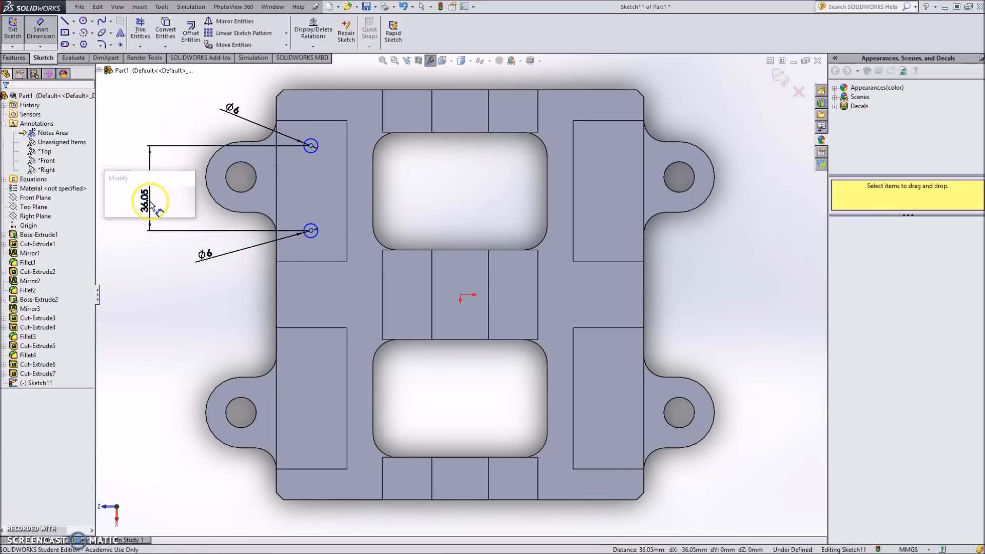
{"action": "left_click", "coordinate": [150, 201]}
{"action": "type", "text": "36"}
{"action": "key", "text": "Return"}
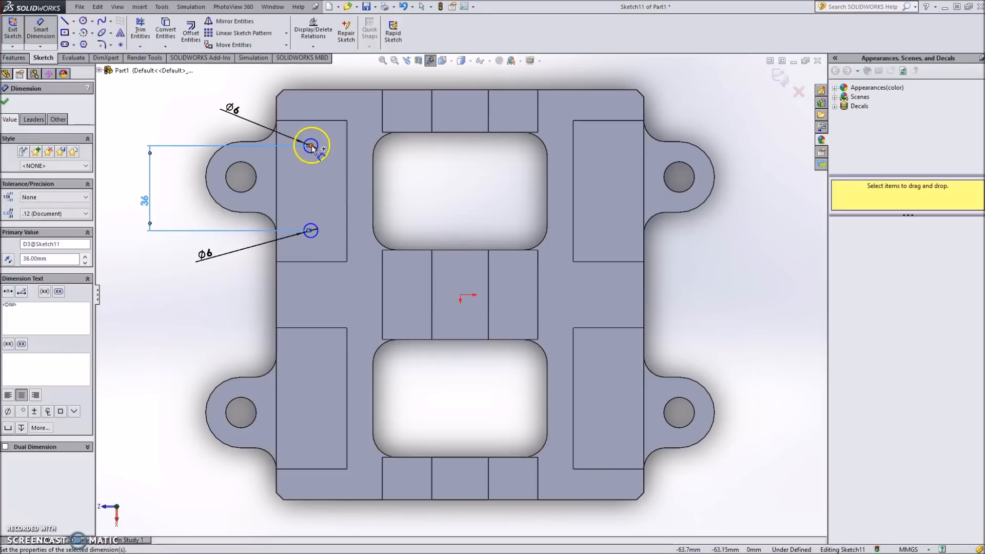
Dimension the horizontal distance from the upper circle's center to the origin as 132/2 mm.
{"action": "left_click", "coordinate": [311, 146]}
{"action": "left_click", "coordinate": [461, 295]}
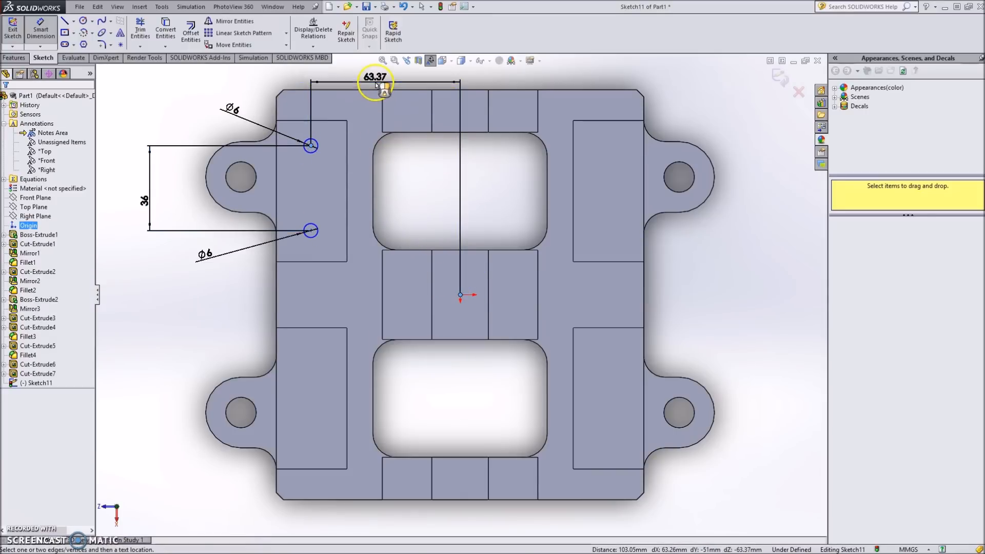
{"action": "left_click", "coordinate": [377, 84]}
{"action": "type", "text": "132/2"}
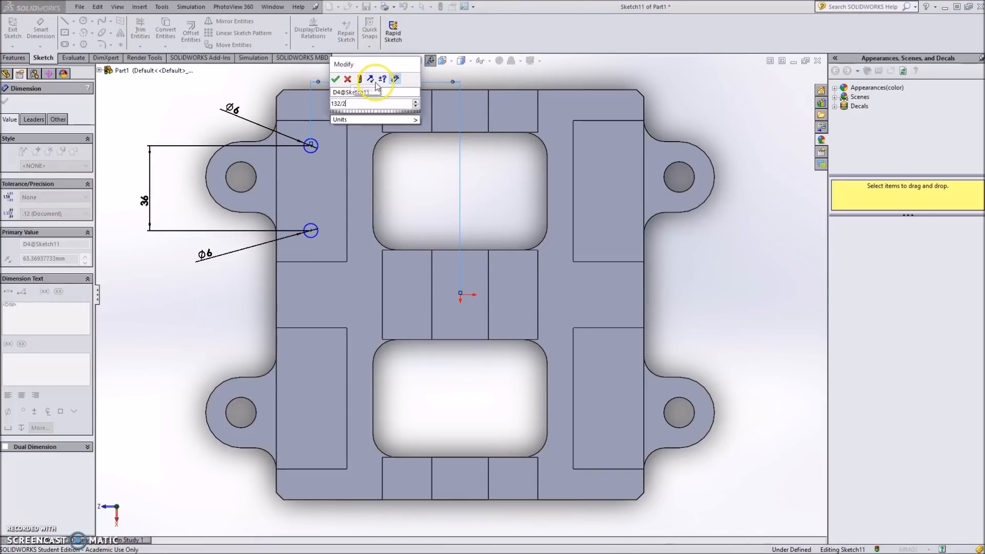
{"action": "key", "text": "Return"}
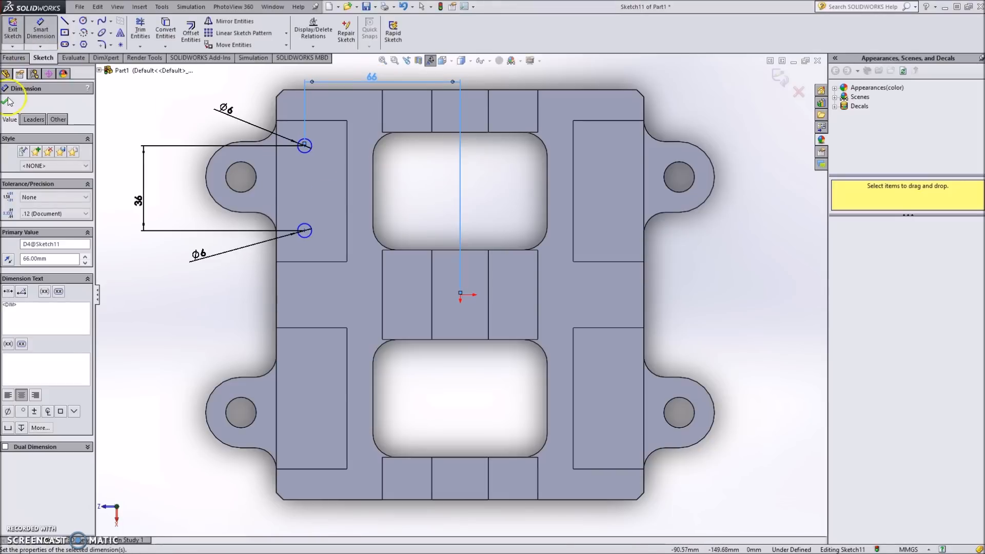
{"action": "left_click", "coordinate": [7, 101]}
Draw a horizontal centerline about 18 mm long ending at the origin and a vertical centerline running up from the origin.
{"action": "left_click", "coordinate": [74, 21]}
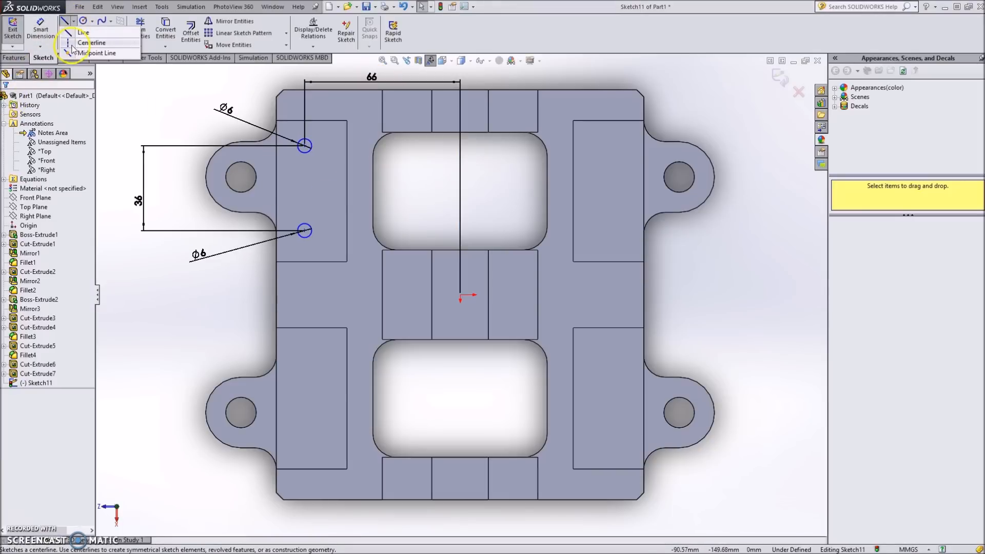
{"action": "left_click", "coordinate": [82, 38]}
{"action": "left_click", "coordinate": [418, 295]}
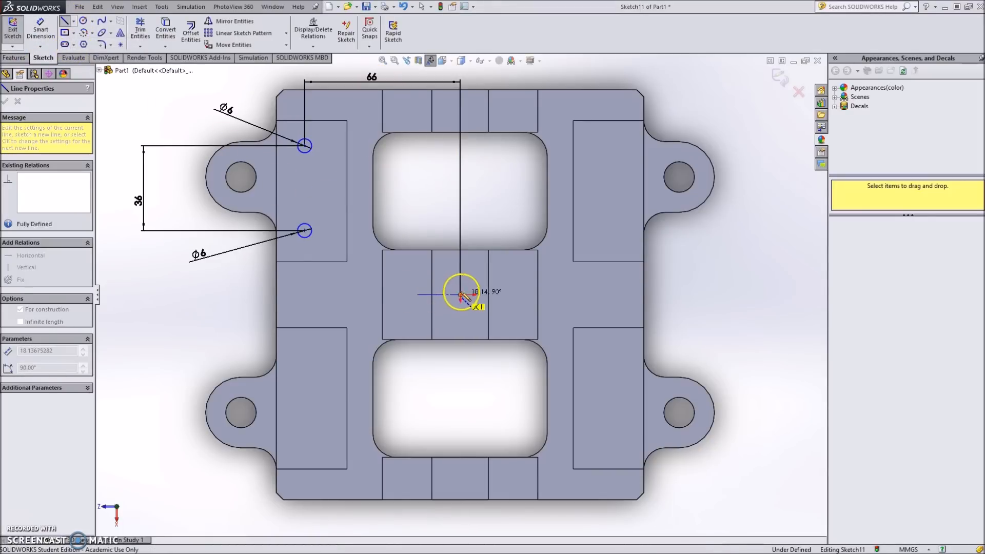
{"action": "right_click", "coordinate": [460, 242]}
{"action": "left_click", "coordinate": [480, 247]}
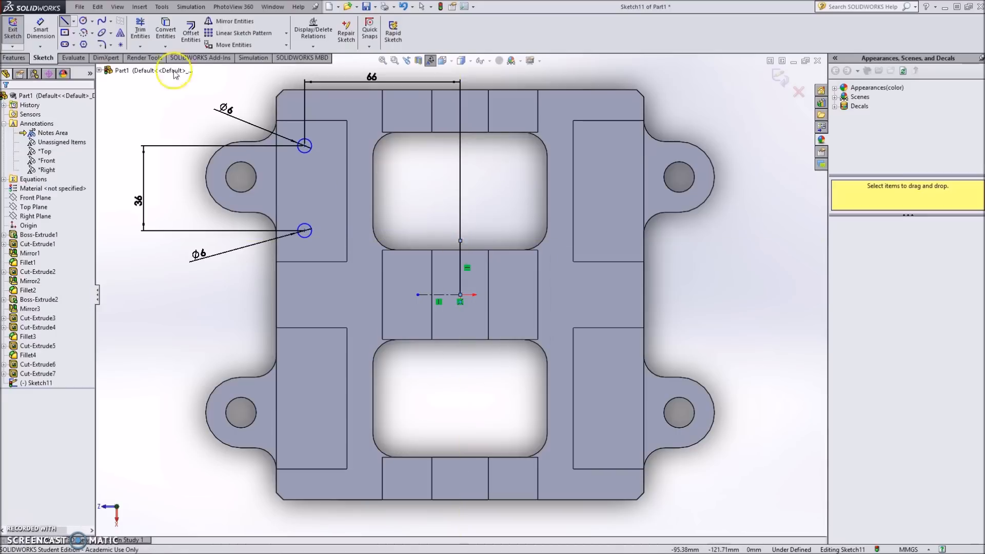
Mirror the two 6 mm circles about the horizontal centerline onto the lower-left corner pad.
{"action": "left_click_drag", "start_coordinate": [198, 92], "coordinate": [347, 251]}
{"action": "left_click", "coordinate": [231, 21]}
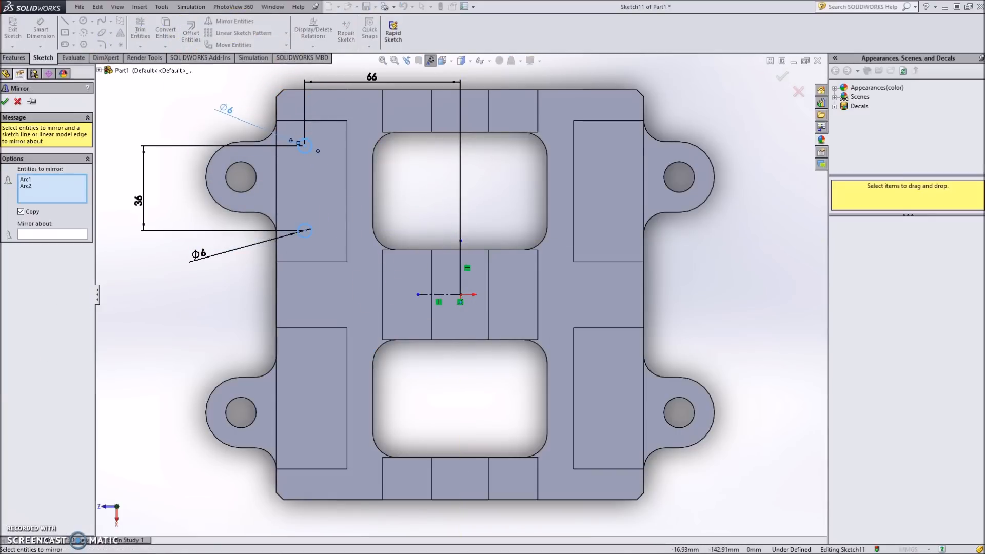
{"action": "left_click", "coordinate": [74, 237]}
{"action": "left_click", "coordinate": [439, 296]}
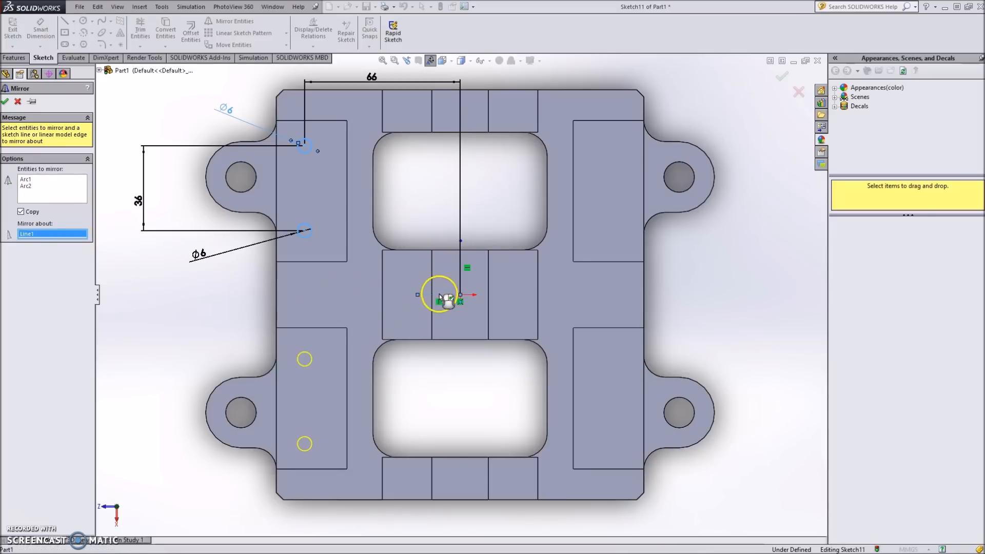
{"action": "left_click", "coordinate": [5, 101]}
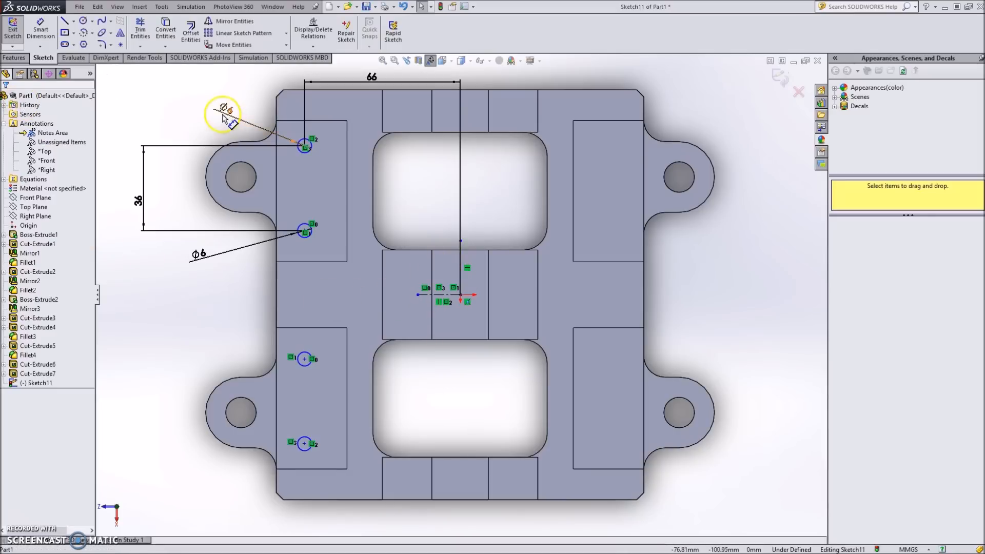
Move the upper diameter dimension clear and mirror all four circles about the vertical centerline onto the right-hand pads.
{"action": "left_click", "coordinate": [170, 79]}
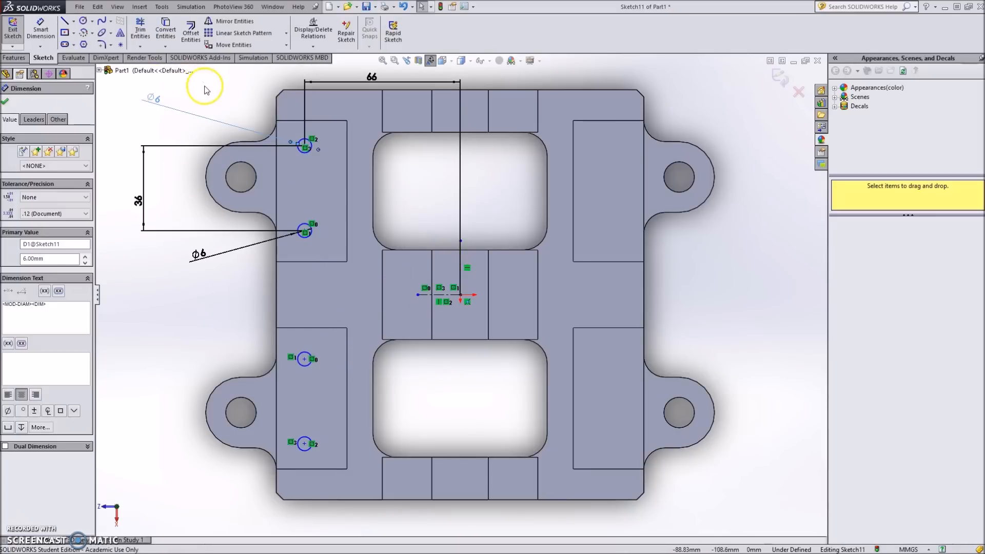
{"action": "left_click_drag", "start_coordinate": [215, 94], "coordinate": [360, 462]}
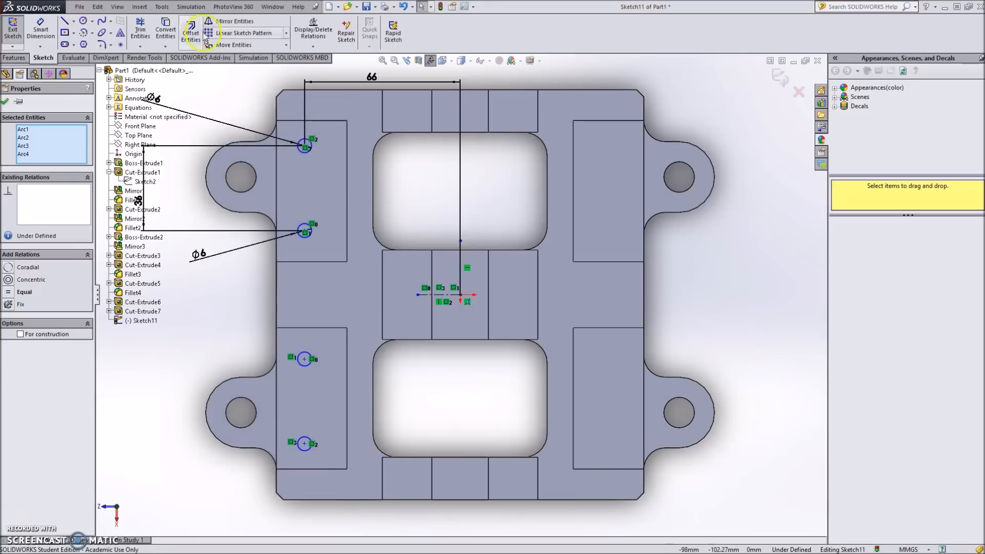
{"action": "left_click", "coordinate": [230, 21]}
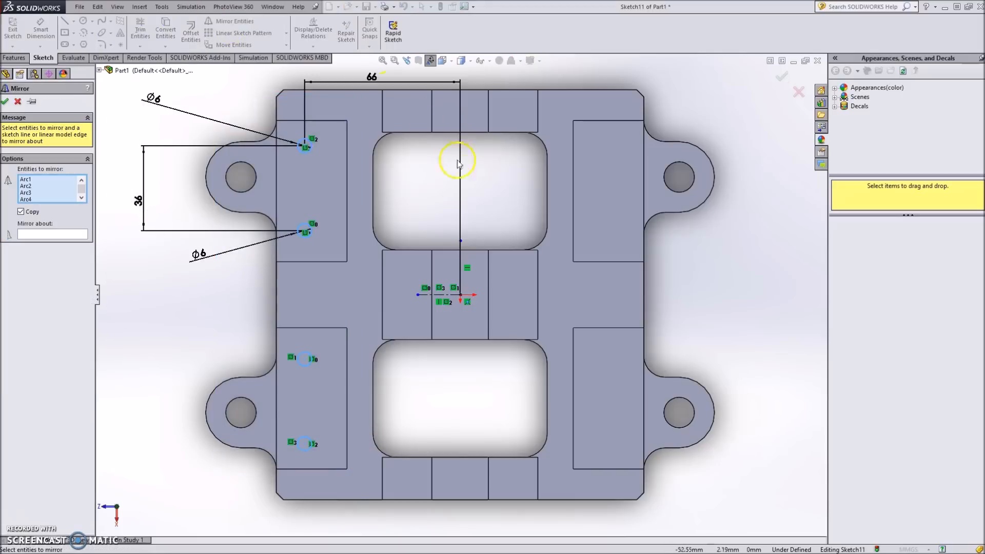
{"action": "left_click", "coordinate": [460, 254]}
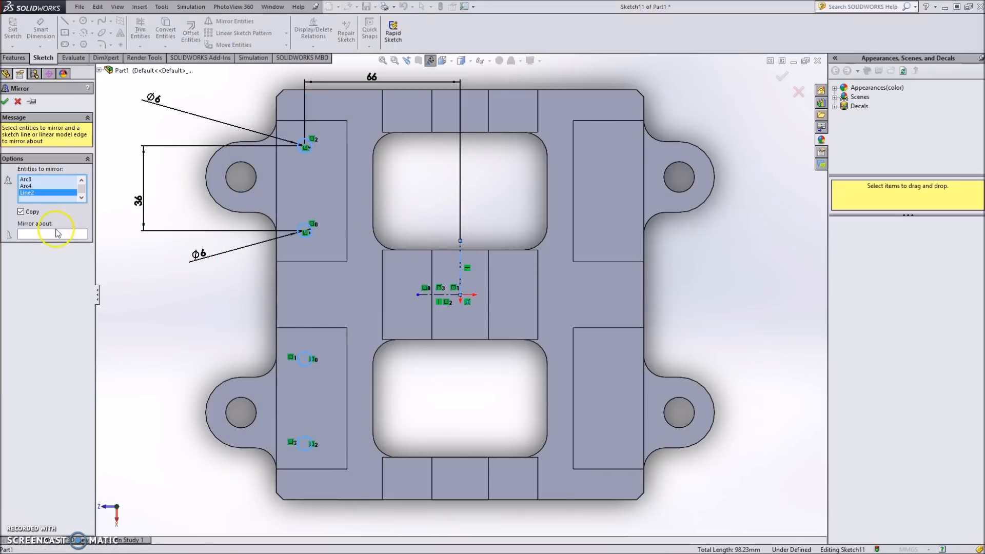
{"action": "left_click", "coordinate": [78, 234]}
{"action": "left_click", "coordinate": [461, 254]}
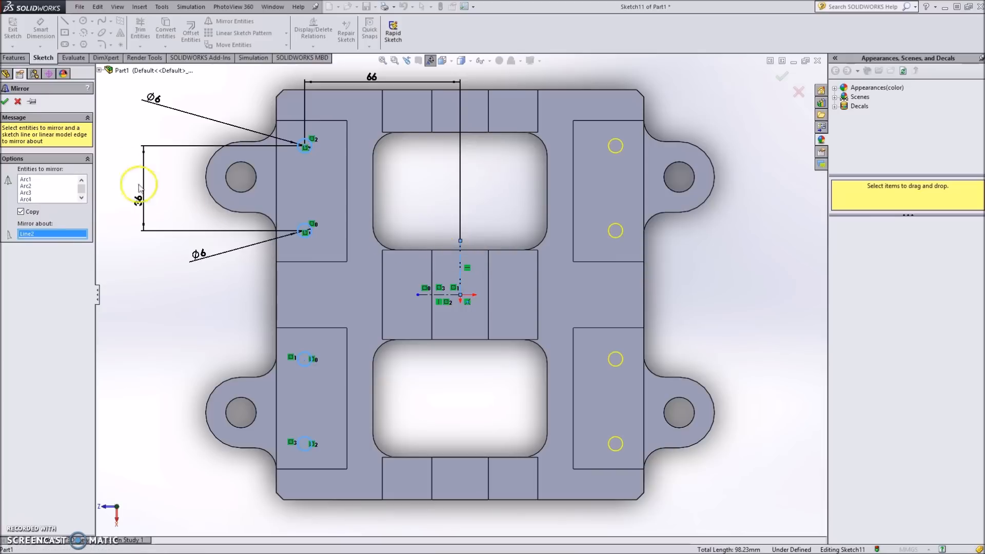
{"action": "left_click", "coordinate": [5, 101]}
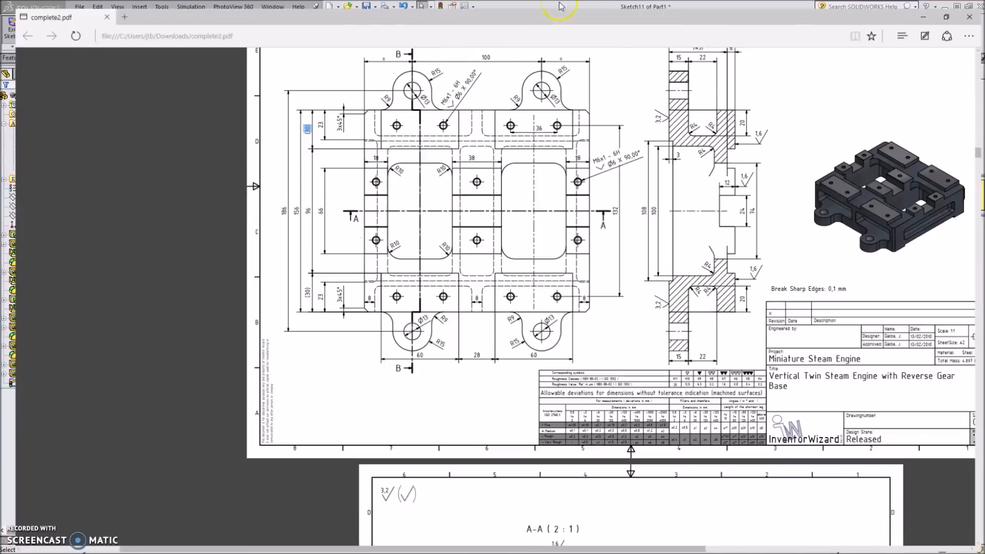
Check the central pad holes in the PDF drawing and sketch a circle about 9 mm in diameter left of the origin, level with it.
{"action": "scroll", "coordinate": [411, 287], "scroll_direction": "up", "scroll_amount": 2}
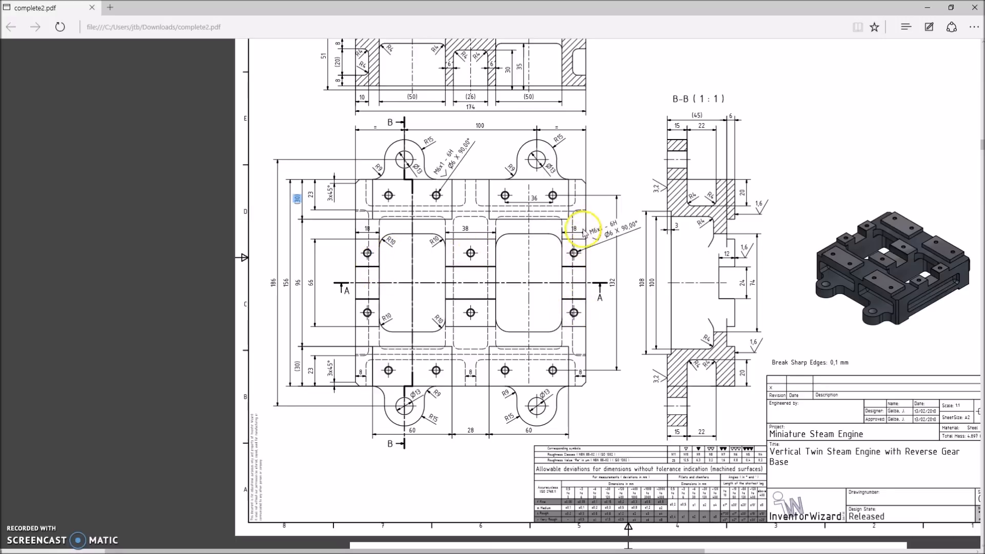
{"action": "left_click_drag", "start_coordinate": [565, 7], "coordinate": [984, 8]}
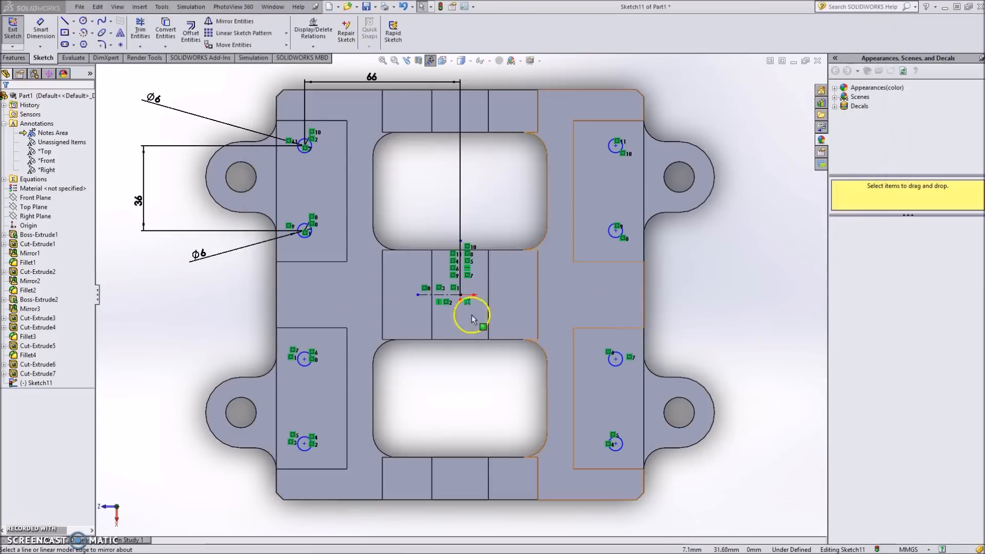
{"action": "left_click", "coordinate": [168, 279]}
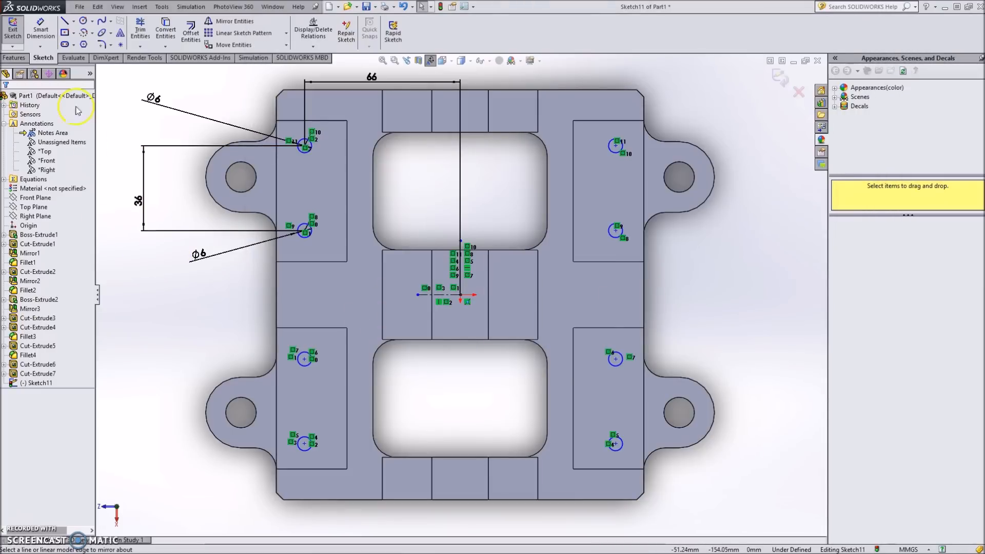
{"action": "left_click", "coordinate": [89, 22]}
{"action": "left_click_drag", "start_coordinate": [410, 296], "coordinate": [419, 295]}
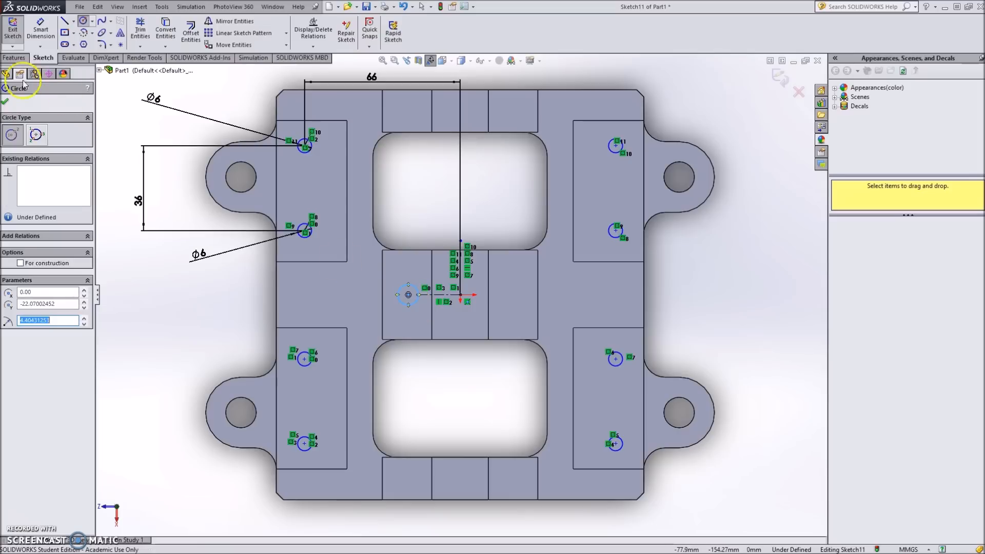
Dimension the central pad circle's diameter to 6 mm.
{"action": "left_click", "coordinate": [41, 34]}
{"action": "left_click", "coordinate": [403, 305]}
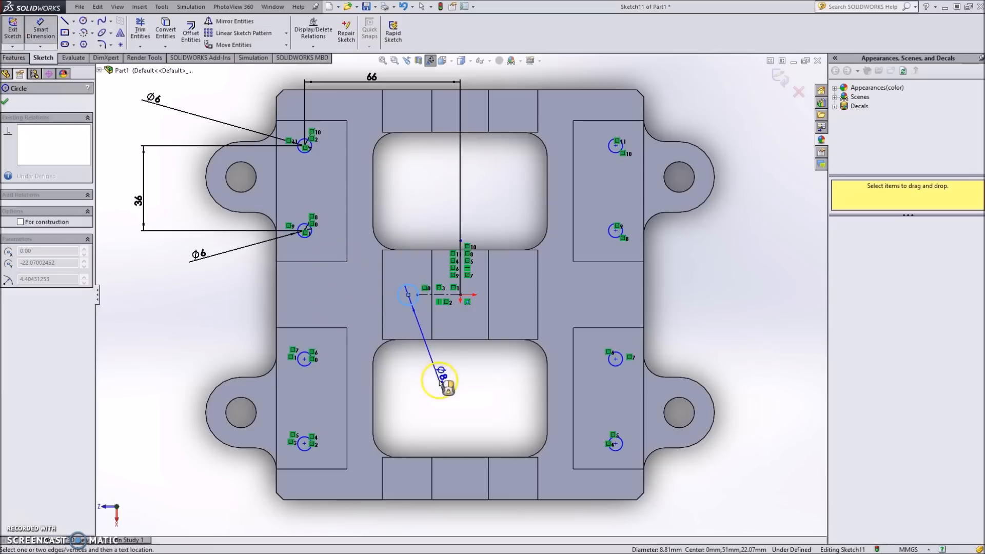
{"action": "left_click", "coordinate": [442, 380]}
{"action": "type", "text": "6.00mm"}
{"action": "key", "text": "Return"}
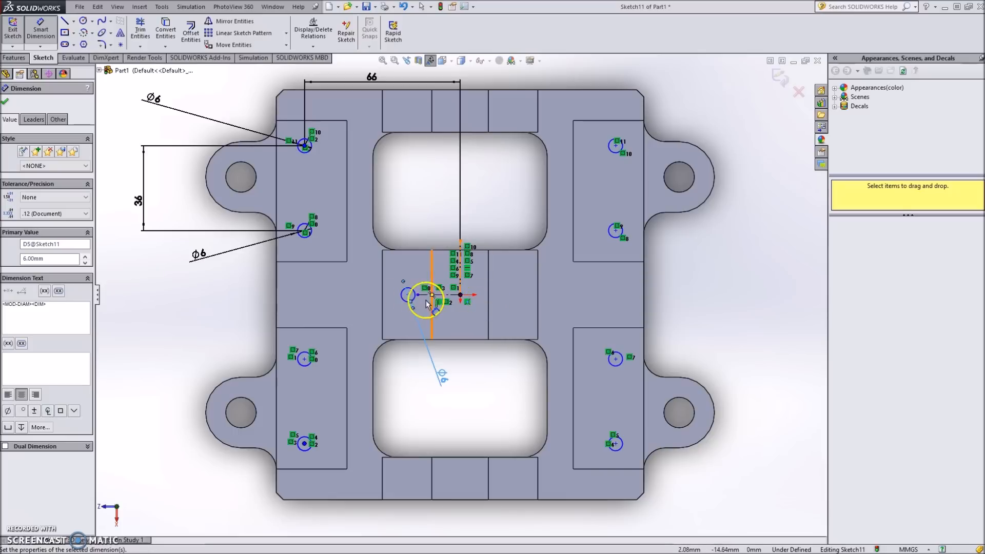
Dimension the distance from the central pad circle's center to the pad's outer left edge as 21/2 mm.
{"action": "left_click", "coordinate": [408, 296]}
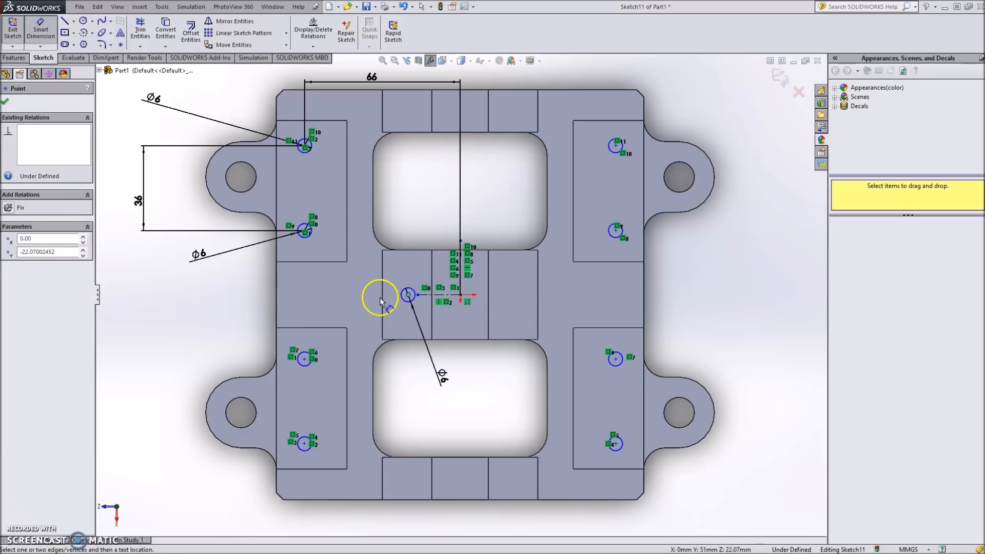
{"action": "left_click", "coordinate": [381, 297]}
{"action": "left_click", "coordinate": [333, 298]}
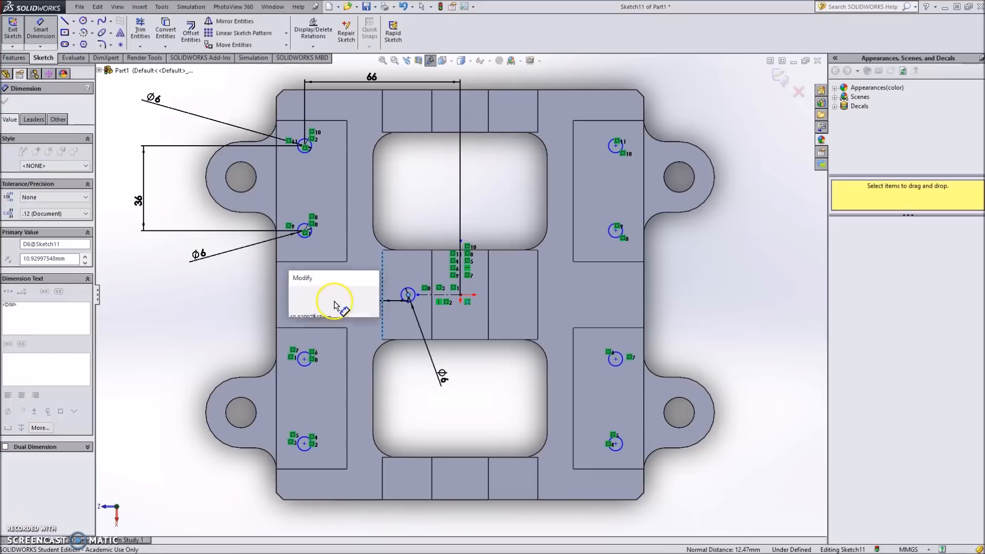
{"action": "type", "text": "3"}
{"action": "key", "text": "BackSpace"}
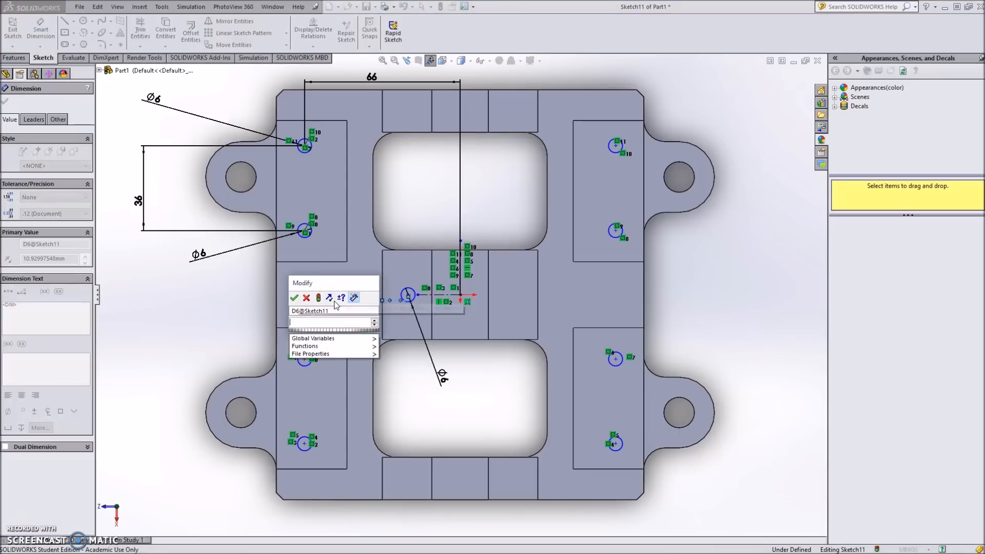
{"action": "type", "text": "21/2"}
{"action": "key", "text": "Return"}
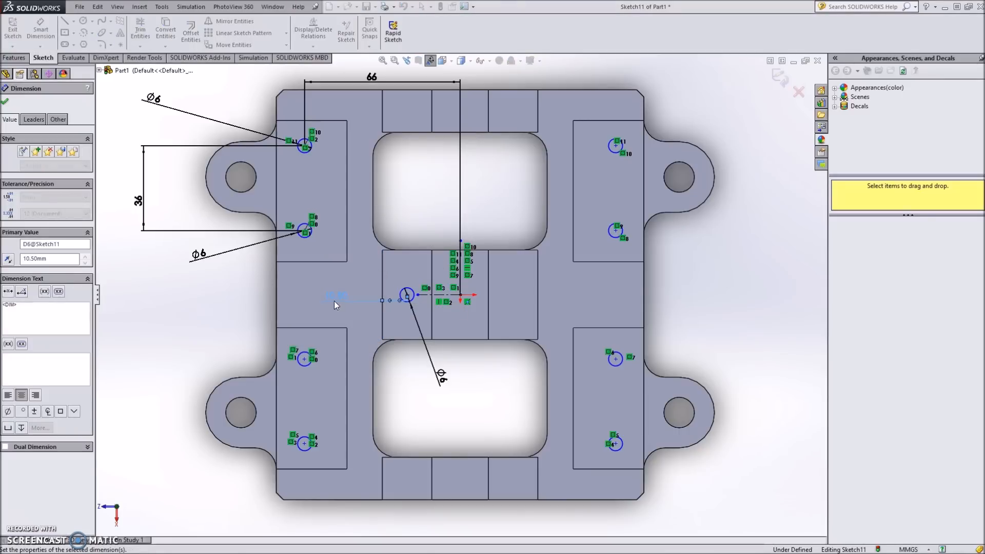
Sketch a circle on the upper end band's left pad, vertically aligned with the central pad circle.
{"action": "scroll", "coordinate": [393, 299], "scroll_direction": "down", "scroll_amount": 3}
{"action": "scroll", "coordinate": [408, 298], "scroll_direction": "up", "scroll_amount": 4}
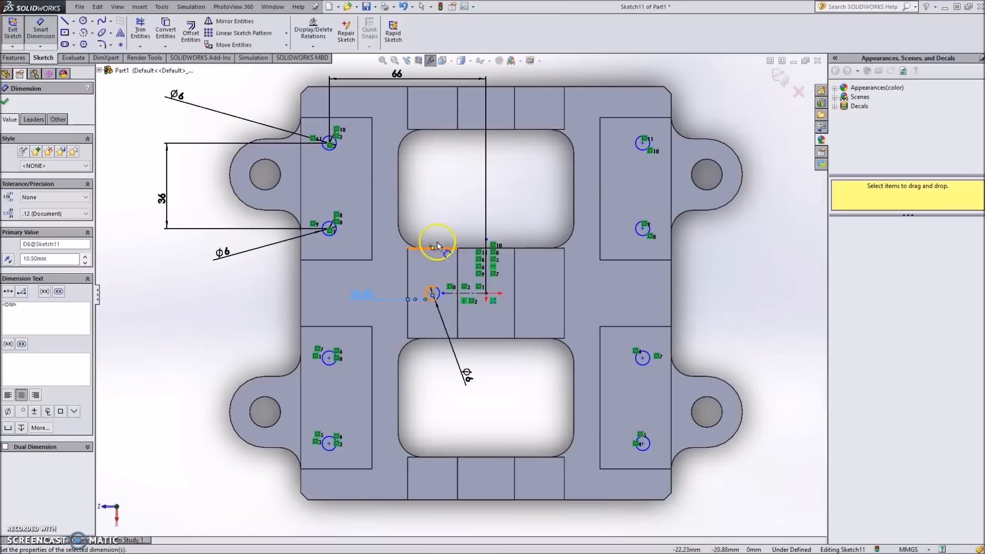
{"action": "left_click", "coordinate": [84, 23]}
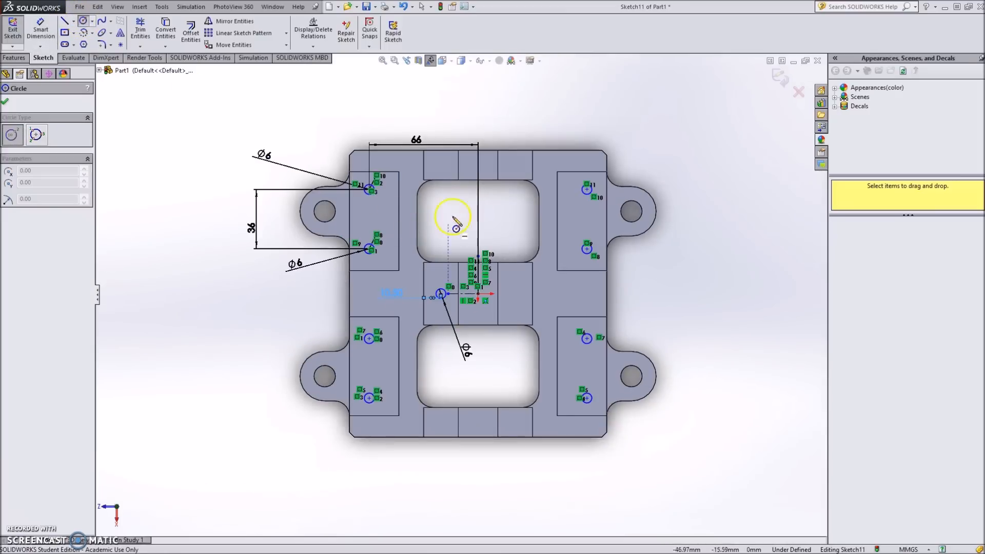
{"action": "left_click", "coordinate": [441, 165]}
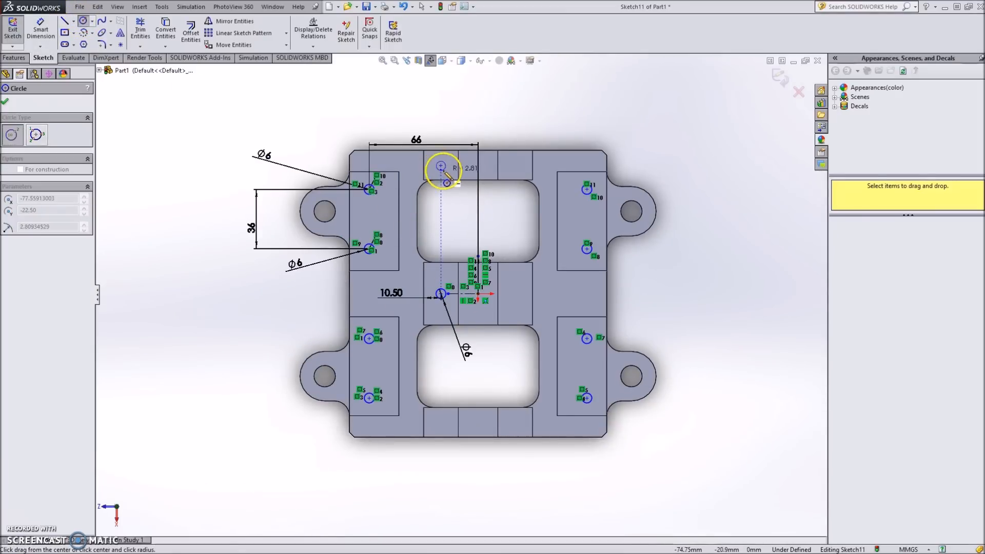
{"action": "left_click", "coordinate": [449, 166]}
{"action": "key", "text": "Escape"}
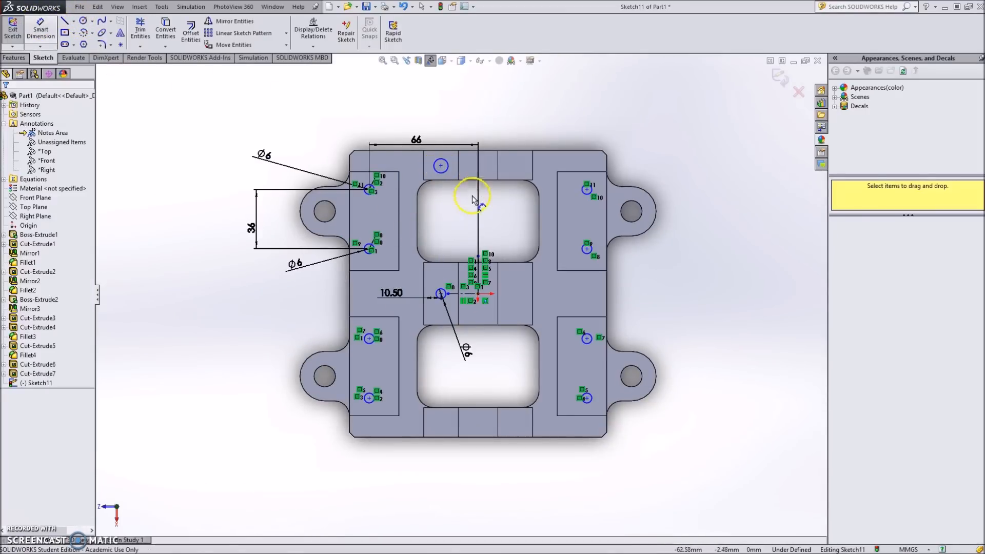
Dimension the diameter of the circle on the upper end pad to 6 mm.
{"action": "left_click", "coordinate": [446, 167]}
{"action": "left_click", "coordinate": [465, 124]}
{"action": "type", "text": "6"}
{"action": "key", "text": "Return"}
Dimension the distance from the upper end pad circle's center to the base's upper edge as 9 mm.
{"action": "scroll", "coordinate": [452, 132], "scroll_direction": "down", "scroll_amount": 3}
{"action": "scroll", "coordinate": [426, 251], "scroll_direction": "down", "scroll_amount": 2}
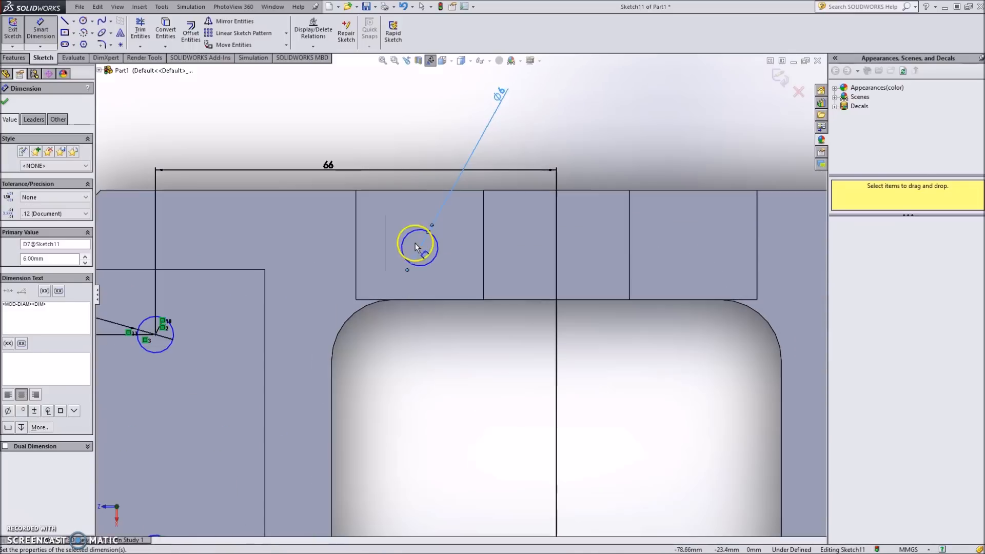
{"action": "left_click", "coordinate": [420, 248]}
{"action": "left_click", "coordinate": [427, 191]}
{"action": "left_click", "coordinate": [441, 131]}
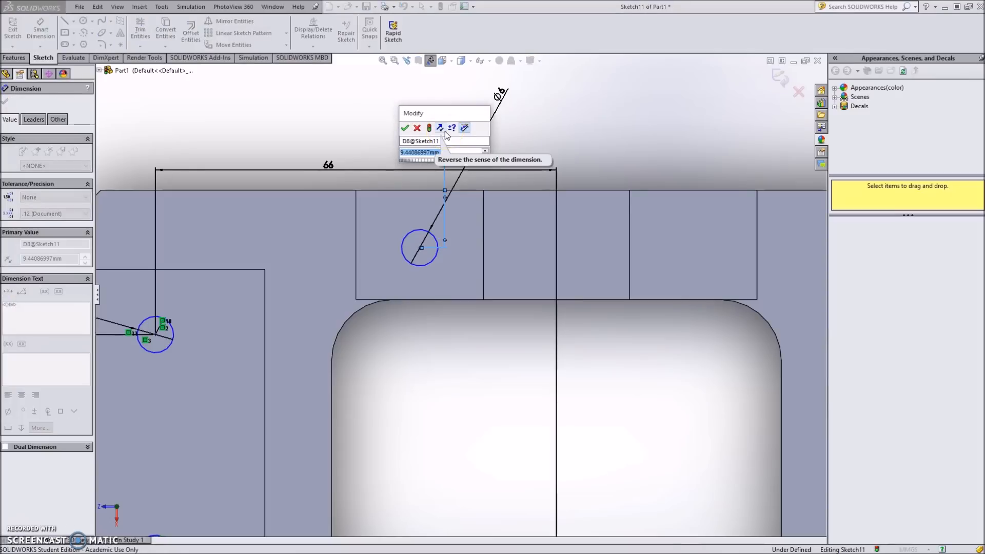
{"action": "type", "text": "9"}
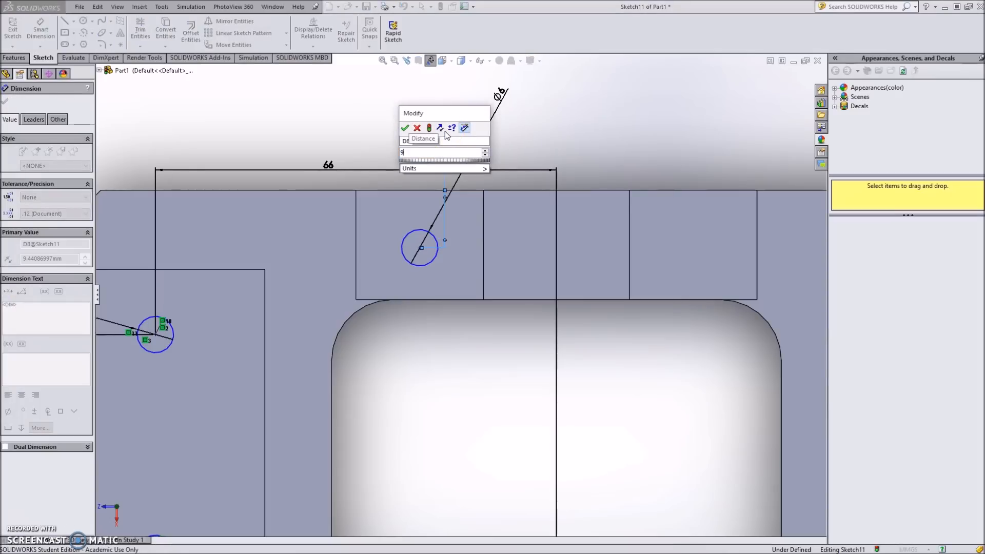
{"action": "key", "text": "Return"}
{"action": "left_click", "coordinate": [473, 222]}
Sketch a circle about 5 mm in diameter on the lower end band's left pad, vertically aligned with the circles above.
{"action": "scroll", "coordinate": [513, 264], "scroll_direction": "up", "scroll_amount": 3}
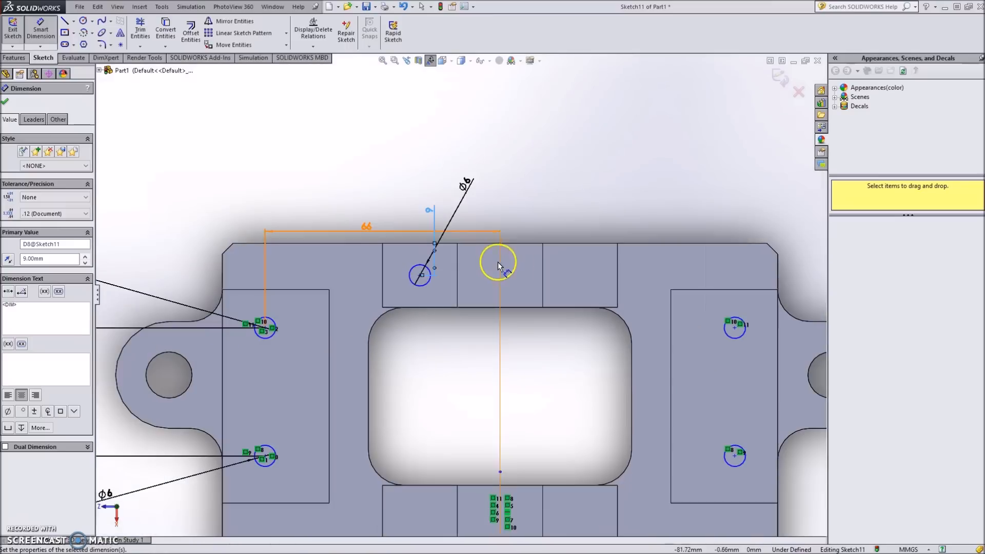
{"action": "scroll", "coordinate": [503, 281], "scroll_direction": "up", "scroll_amount": 5}
{"action": "scroll", "coordinate": [458, 359], "scroll_direction": "down", "scroll_amount": 4}
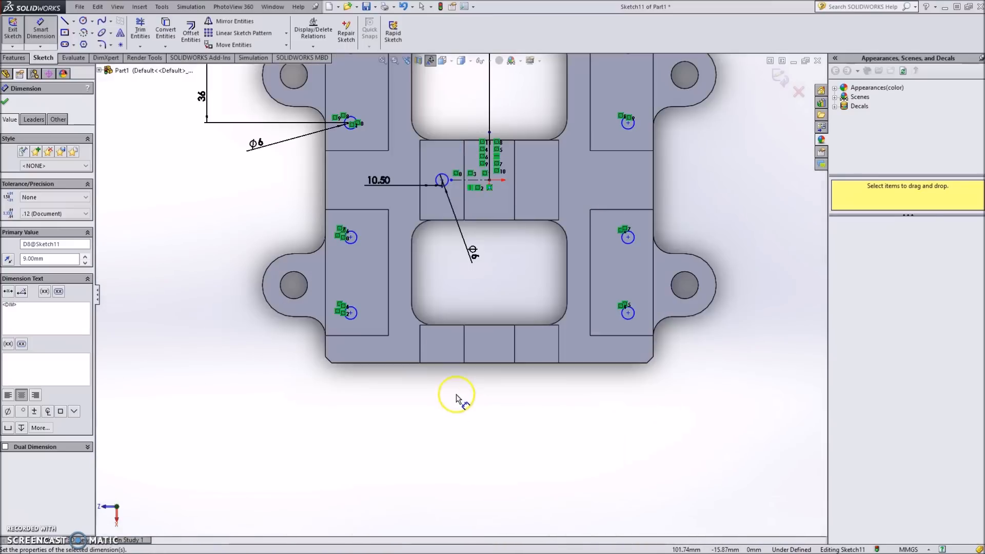
{"action": "scroll", "coordinate": [457, 315], "scroll_direction": "down", "scroll_amount": 3}
{"action": "left_click", "coordinate": [84, 21]}
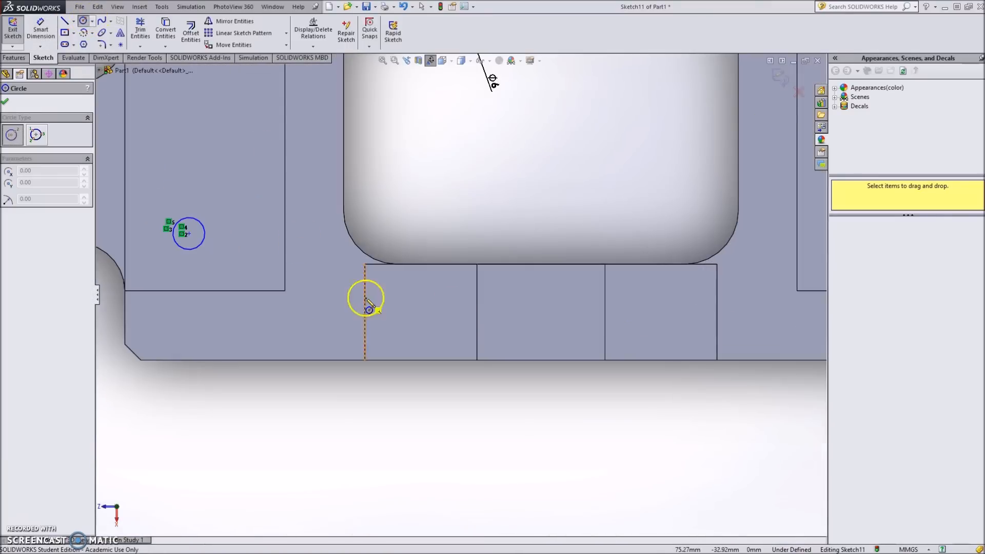
{"action": "left_click", "coordinate": [421, 317]}
{"action": "left_click", "coordinate": [431, 324]}
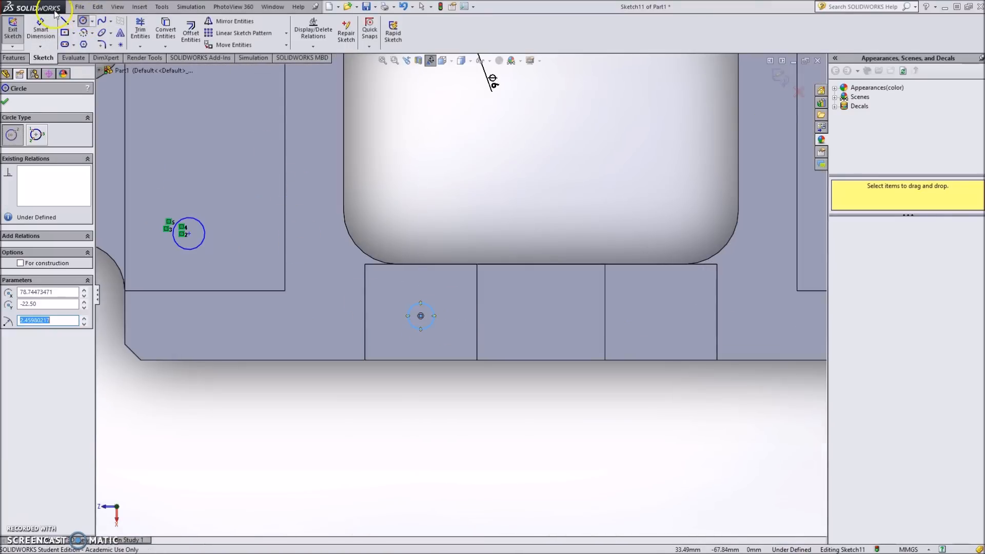
Dimension the diameter of the circle on the lower end pad to 6 mm.
{"action": "key", "text": "d"}
{"action": "left_click", "coordinate": [418, 325]}
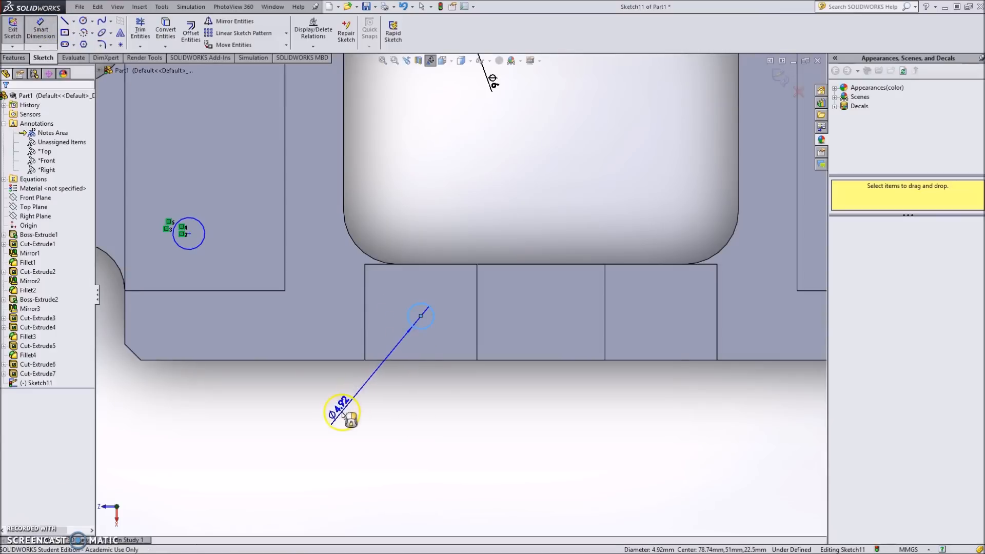
{"action": "left_click", "coordinate": [342, 412]}
{"action": "key", "text": "Return"}
{"action": "double_click", "coordinate": [342, 412]}
{"action": "type", "text": "6"}
{"action": "key", "text": "Return"}
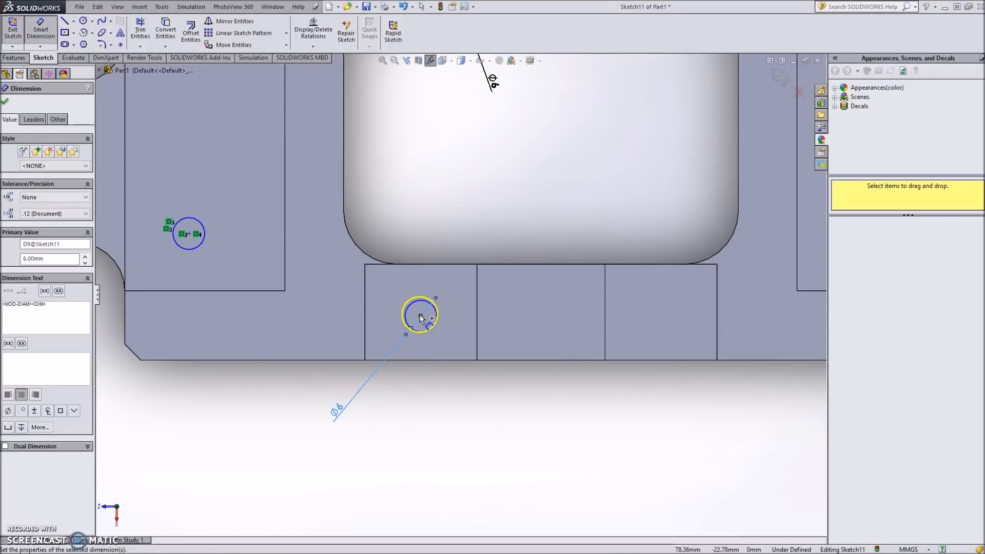
Dimension the distance from the lower end pad circle's center to the base's lower edge as 9 mm.
{"action": "left_click", "coordinate": [421, 360]}
{"action": "left_click", "coordinate": [426, 359]}
{"action": "left_click", "coordinate": [469, 415]}
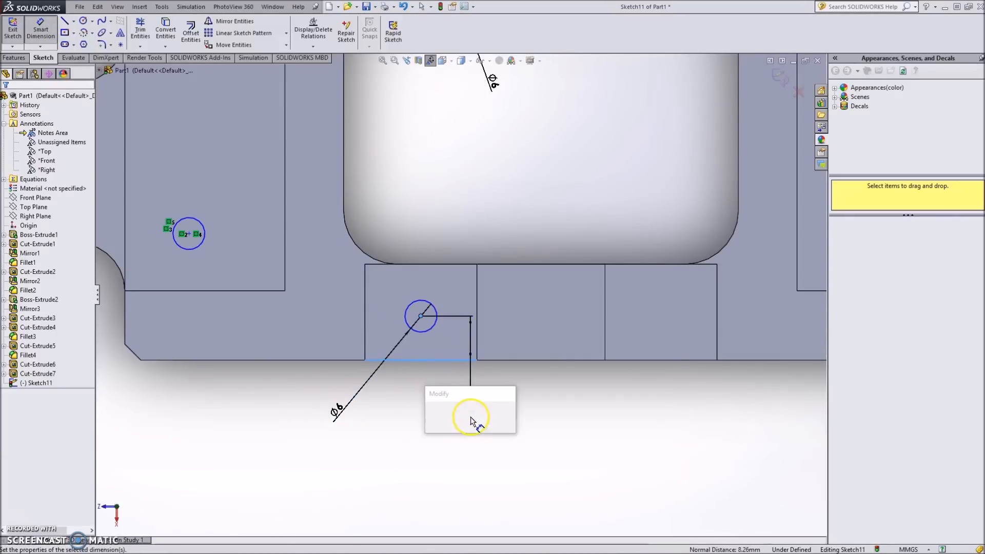
{"action": "key", "text": "Return"}
Mirror the three left circles of the central and end bands about the vertical centerline onto the right-hand pads.
{"action": "scroll", "coordinate": [468, 414], "scroll_direction": "up", "scroll_amount": 5}
{"action": "scroll", "coordinate": [478, 193], "scroll_direction": "up", "scroll_amount": 2}
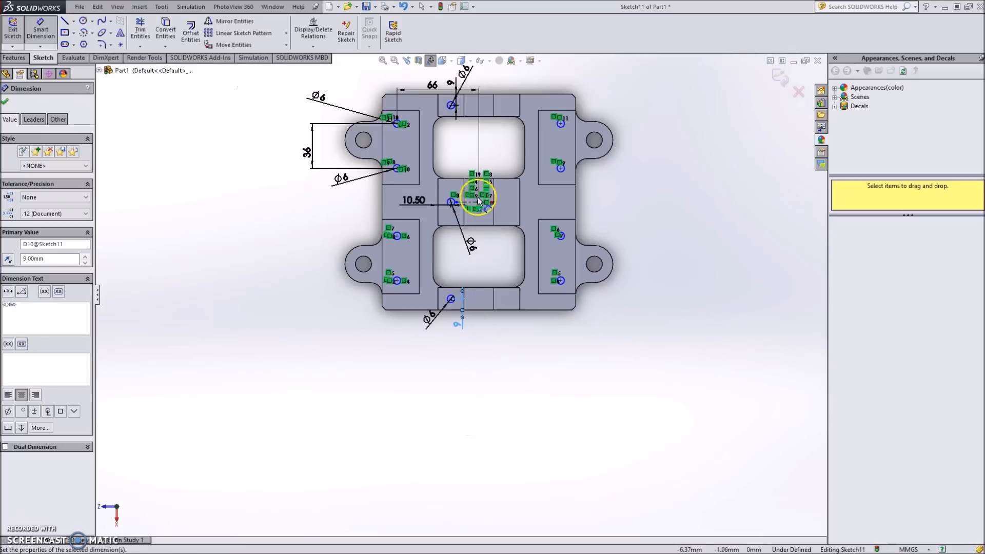
{"action": "scroll", "coordinate": [477, 176], "scroll_direction": "down", "scroll_amount": 3}
{"action": "scroll", "coordinate": [483, 165], "scroll_direction": "up", "scroll_amount": 1}
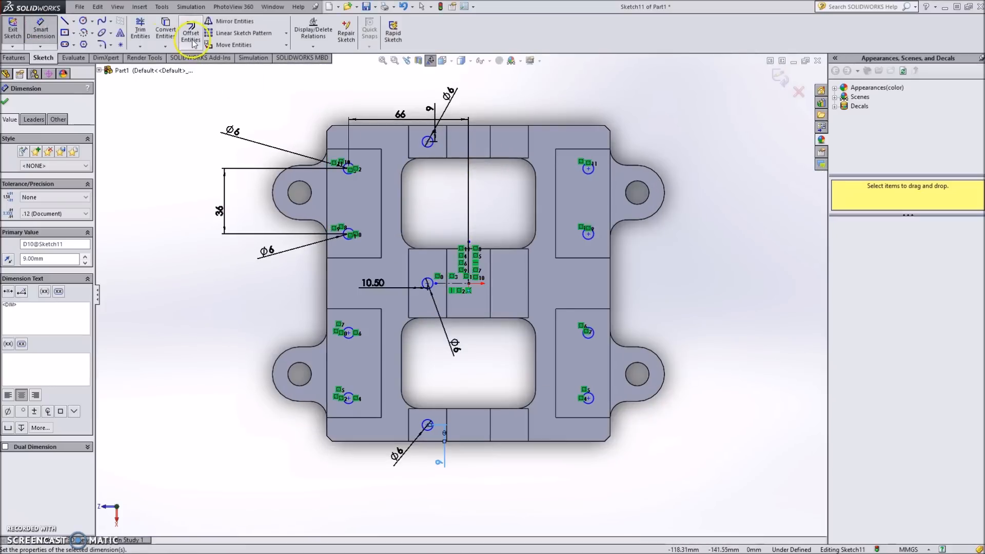
{"action": "left_click", "coordinate": [233, 23]}
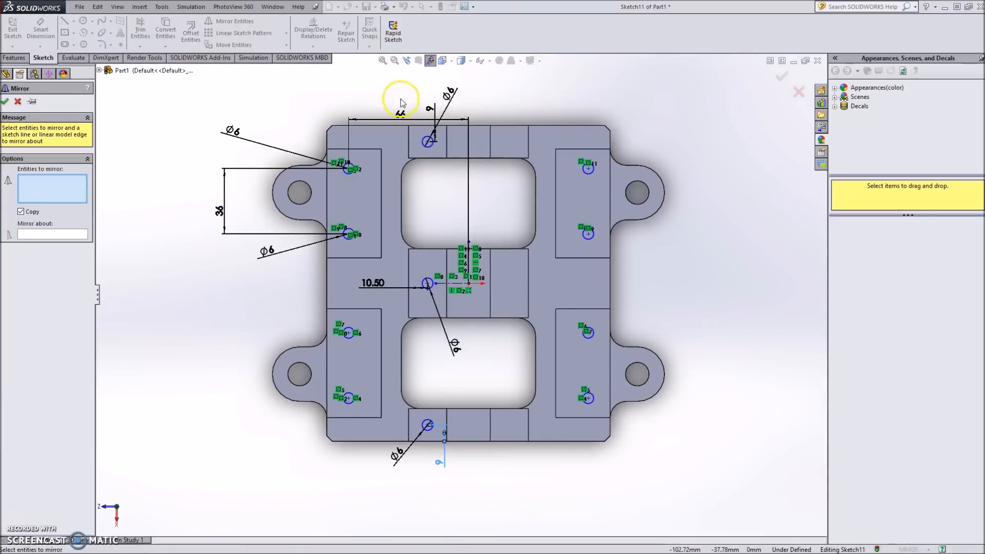
{"action": "left_click_drag", "start_coordinate": [450, 462], "coordinate": [449, 463]}
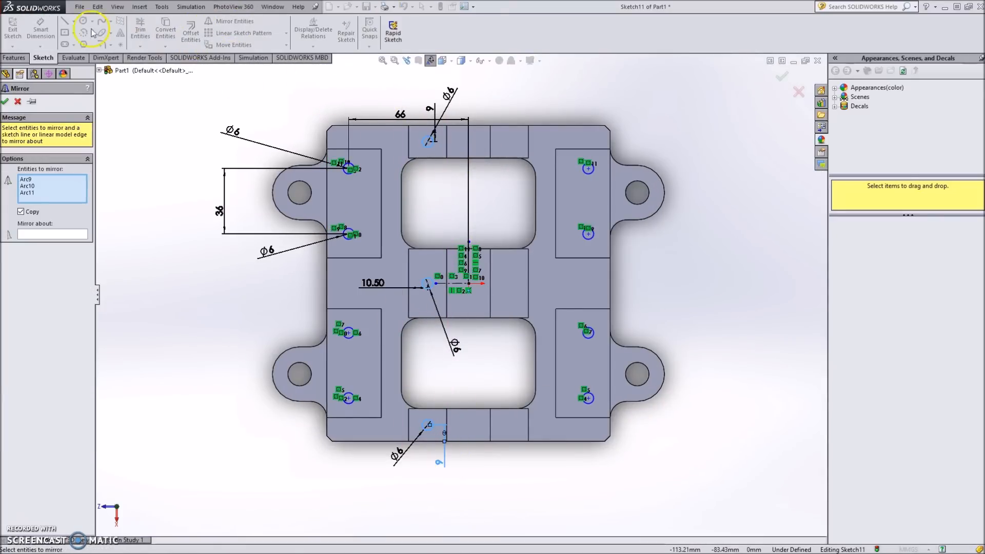
{"action": "left_click", "coordinate": [41, 231]}
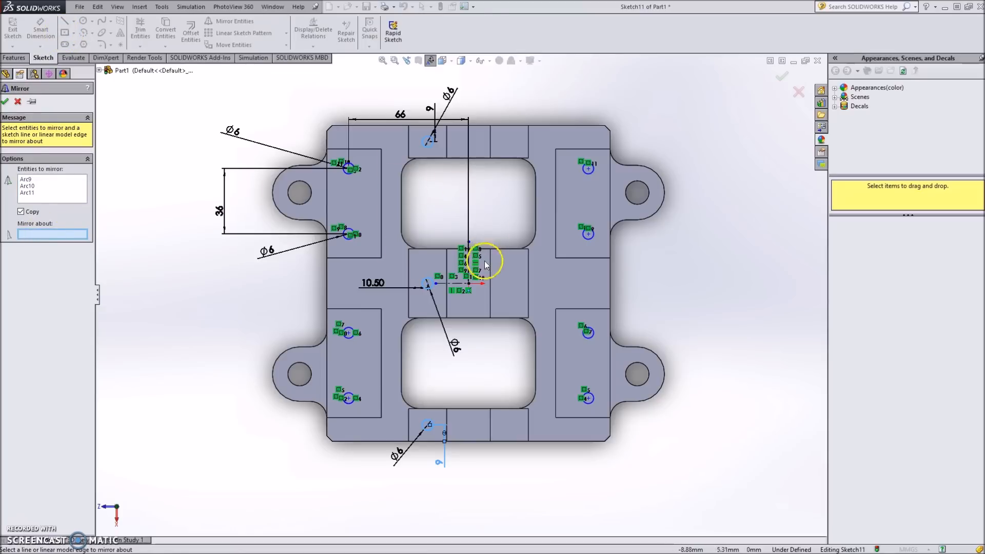
{"action": "left_click", "coordinate": [469, 271]}
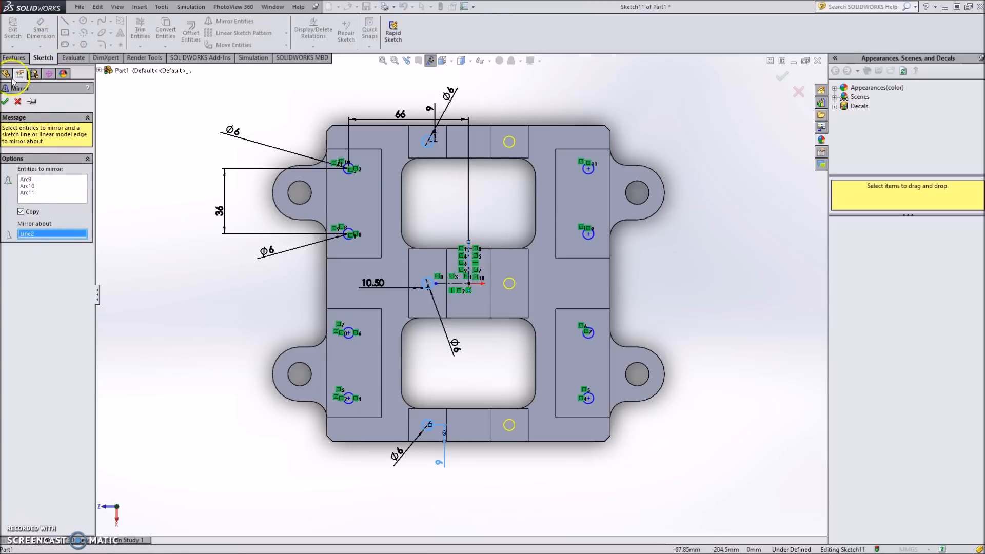
{"action": "left_click", "coordinate": [4, 102]}
Cut-extrude all the hole circles to a blind depth of 14 mm into the pads.
{"action": "left_click", "coordinate": [13, 57]}
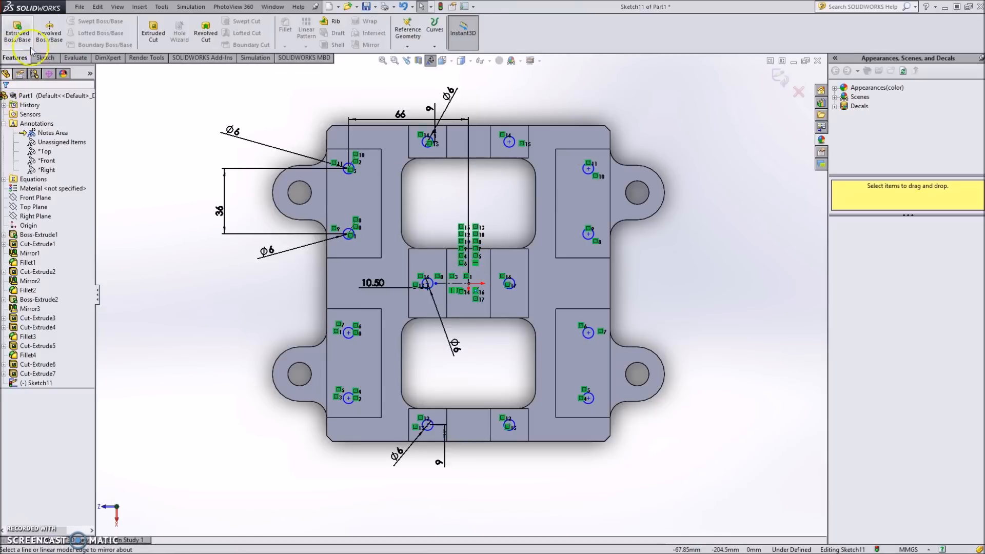
{"action": "left_click", "coordinate": [153, 32]}
{"action": "mouse_move", "coordinate": [439, 462]}
{"action": "middle_mouse_down"}
{"action": "mouse_move", "coordinate": [420, 369]}
{"action": "mouse_move", "coordinate": [452, 314]}
{"action": "mouse_move", "coordinate": [452, 279]}
{"action": "mouse_move", "coordinate": [488, 270]}
{"action": "mouse_move", "coordinate": [437, 315]}
{"action": "mouse_move", "coordinate": [421, 308]}
{"action": "middle_mouse_up"}
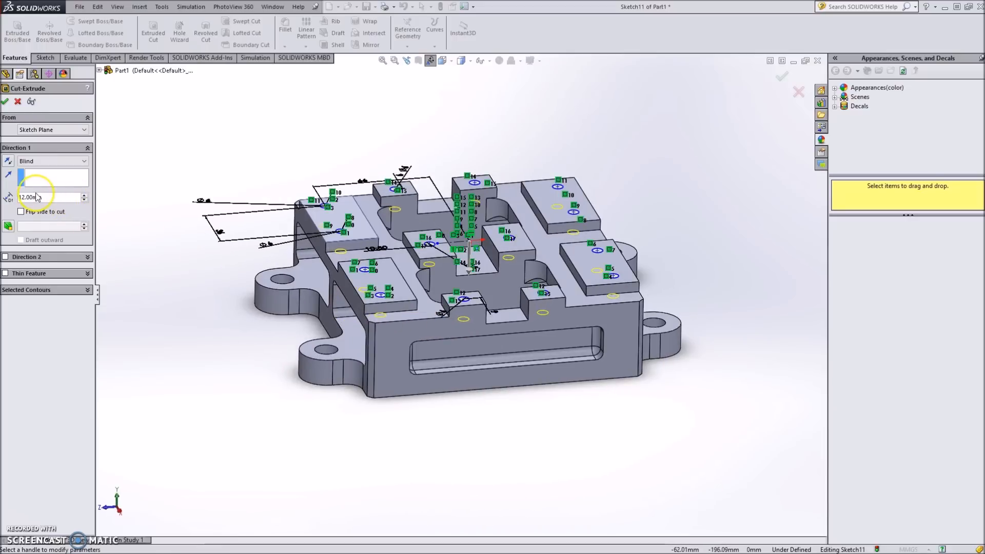
{"action": "scroll", "coordinate": [6, 198], "scroll_direction": "up", "scroll_amount": 2}
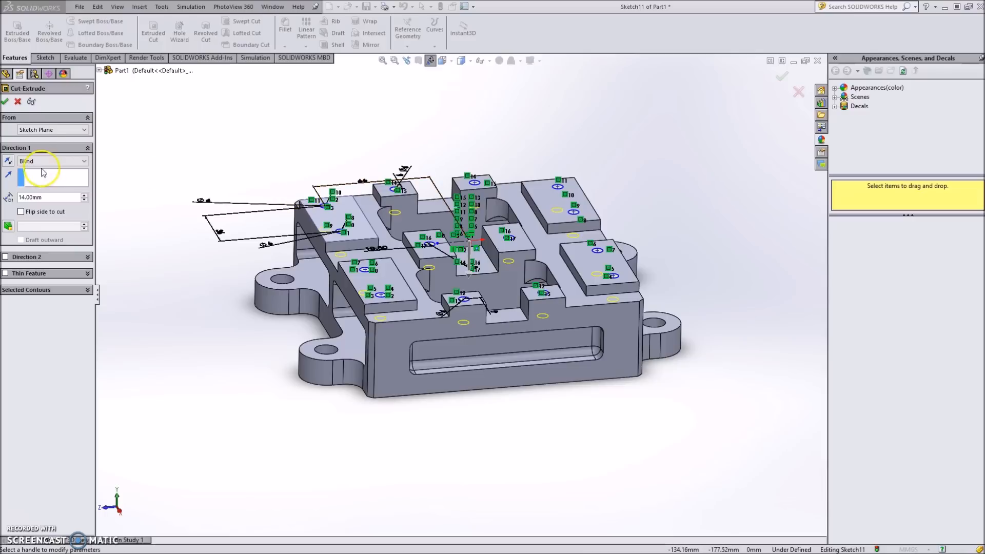
{"action": "left_click", "coordinate": [5, 101]}
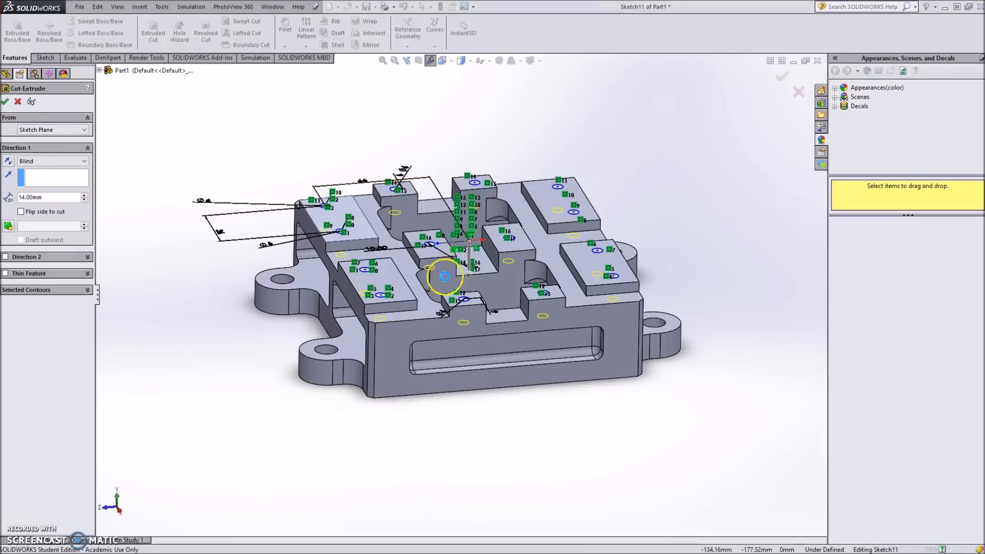
Examine the new holes in the pads of the base from several angles.
{"action": "scroll", "coordinate": [354, 280], "scroll_direction": "down", "scroll_amount": 2}
{"action": "scroll", "coordinate": [409, 315], "scroll_direction": "down", "scroll_amount": 2}
{"action": "middle_click_drag", "start_coordinate": [409, 316], "coordinate": [459, 226]}
{"action": "middle_click_drag", "start_coordinate": [411, 264], "coordinate": [395, 339]}
{"action": "scroll", "coordinate": [453, 322], "scroll_direction": "up", "scroll_amount": 5}
{"action": "left_click", "coordinate": [532, 215]}
{"action": "scroll", "coordinate": [528, 268], "scroll_direction": "down", "scroll_amount": 6}
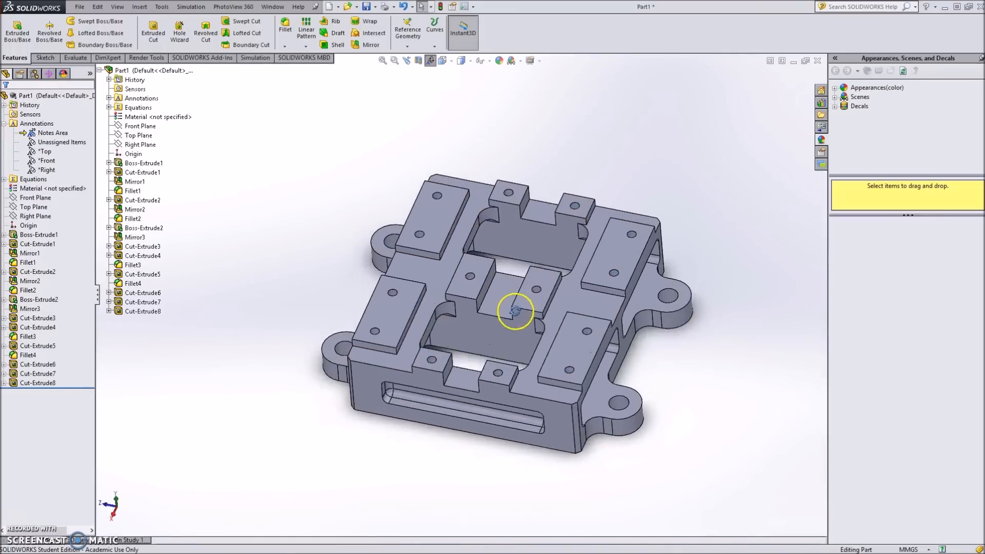
{"action": "scroll", "coordinate": [515, 206], "scroll_direction": "up", "scroll_amount": 5}
{"action": "mouse_move", "coordinate": [567, 280]}
{"action": "middle_mouse_down"}
{"action": "mouse_move", "coordinate": [540, 290]}
{"action": "mouse_move", "coordinate": [567, 280]}
{"action": "middle_mouse_up"}
Switch to the PDF drawing and compare its isometric view of the base with the finished model.
{"action": "left_click_drag", "start_coordinate": [984, 58], "coordinate": [504, 61]}
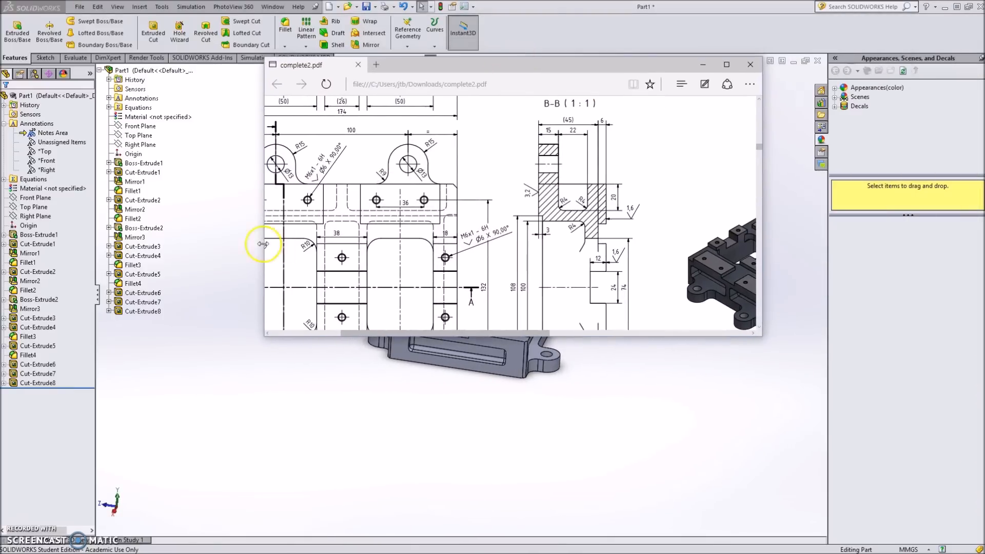
{"action": "left_click_drag", "start_coordinate": [264, 245], "coordinate": [462, 254]}
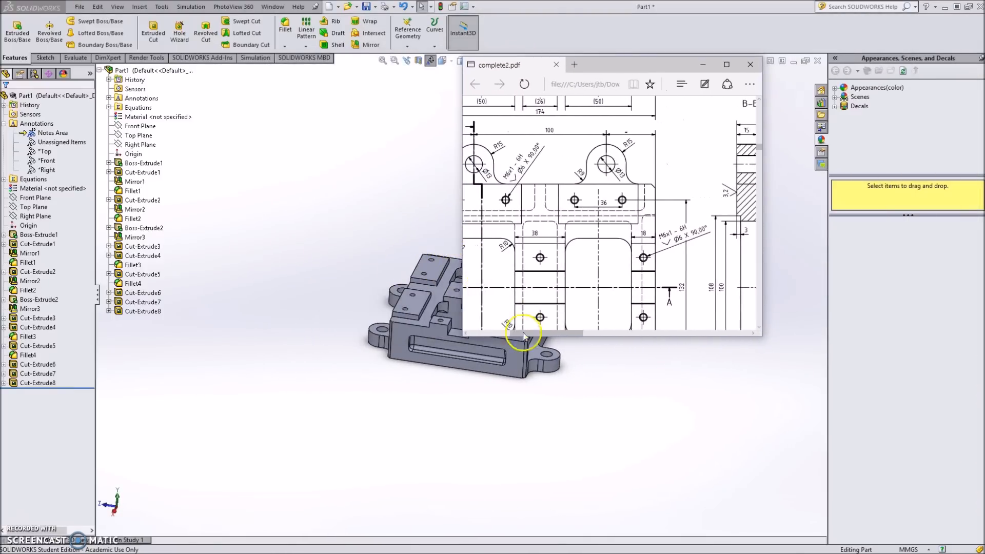
{"action": "left_click_drag", "start_coordinate": [531, 333], "coordinate": [628, 335]}
{"action": "left_click_drag", "start_coordinate": [627, 66], "coordinate": [788, 114]}
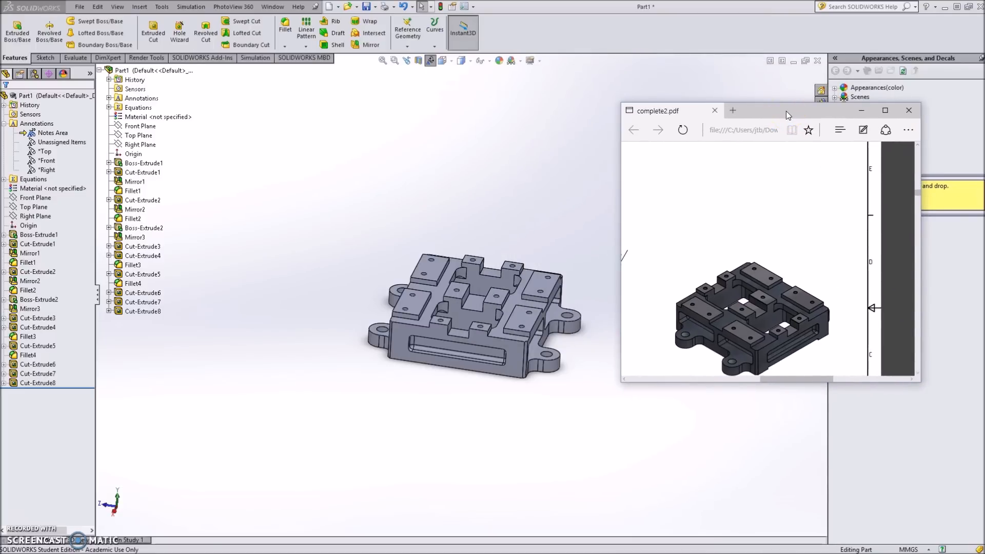
{"action": "left_click", "coordinate": [782, 294]}
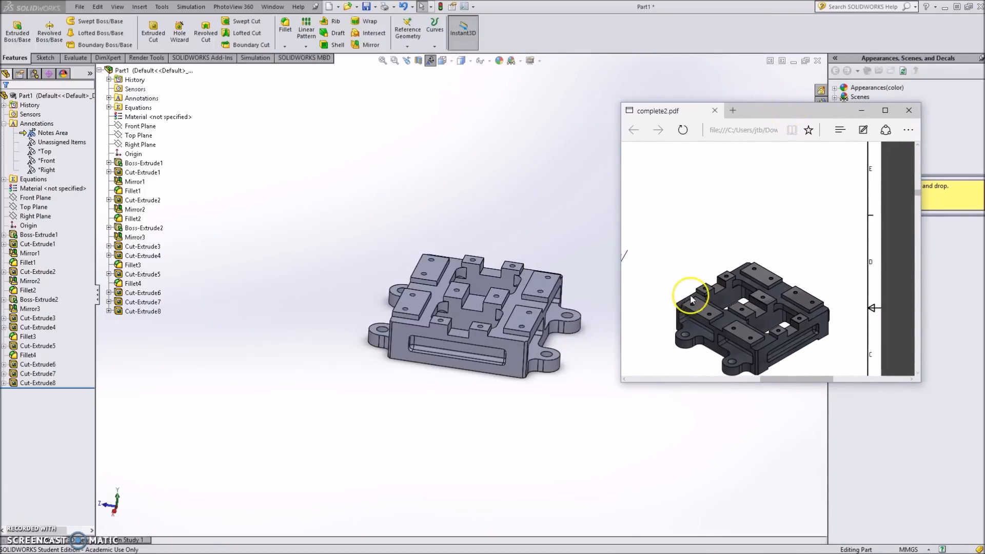
{"action": "scroll", "coordinate": [750, 250], "scroll_direction": "down", "scroll_amount": 5}
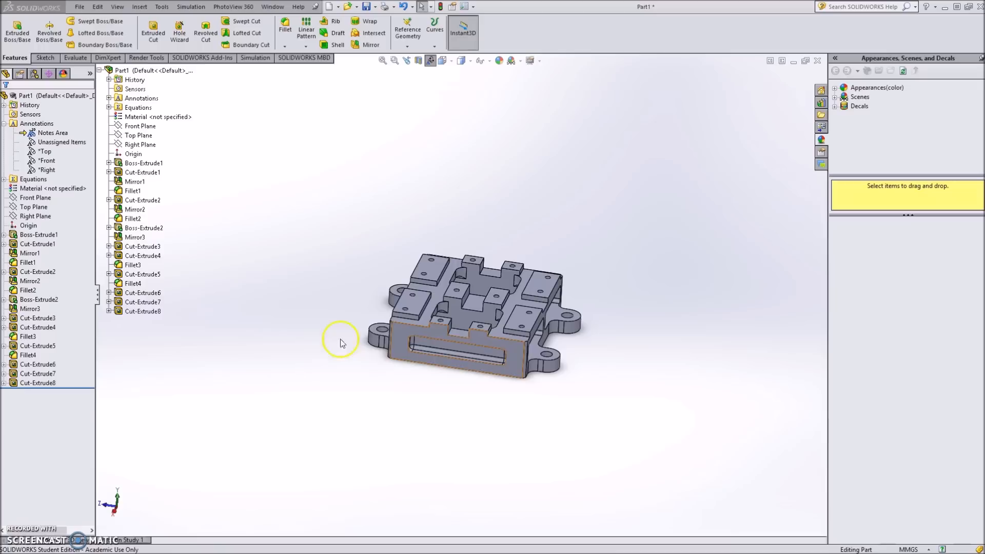
Browse the steel materials and assign AISI 1020 to the part.
{"action": "left_click", "coordinate": [4, 155]}
{"action": "right_click", "coordinate": [20, 190]}
{"action": "left_click", "coordinate": [39, 194]}
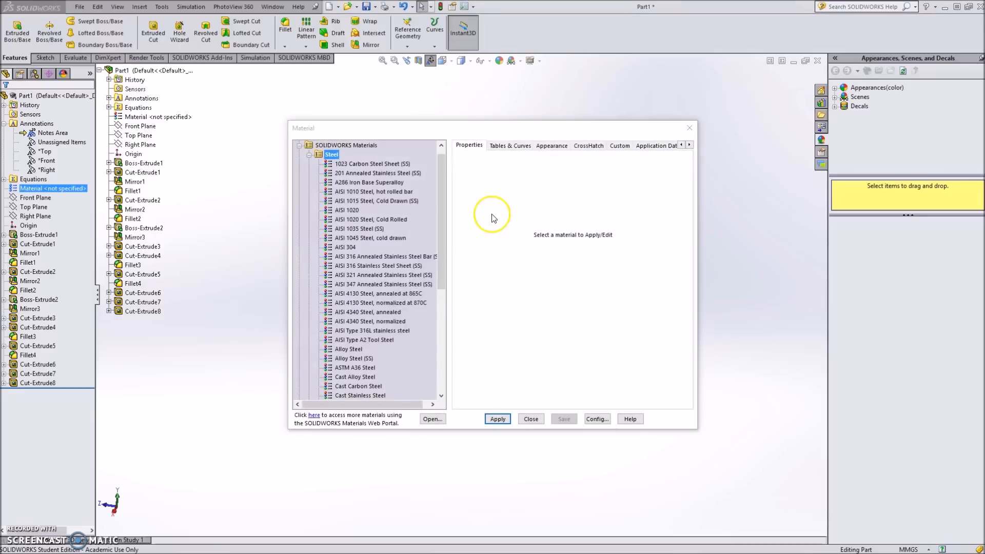
{"action": "scroll", "coordinate": [386, 200], "scroll_direction": "down", "scroll_amount": 3}
{"action": "scroll", "coordinate": [385, 200], "scroll_direction": "up", "scroll_amount": 2}
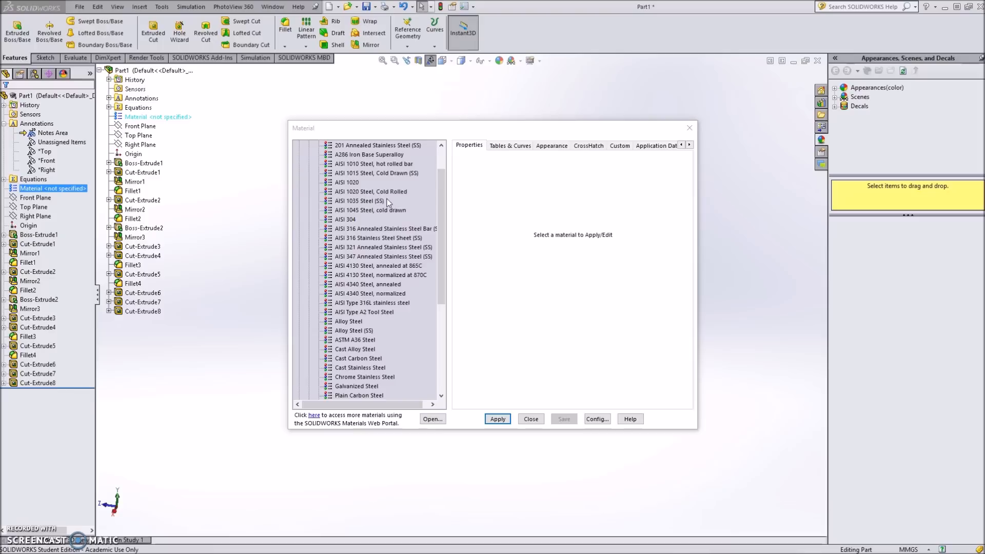
{"action": "left_click", "coordinate": [387, 202]}
{"action": "scroll", "coordinate": [384, 202], "scroll_direction": "up", "scroll_amount": 1}
{"action": "left_click", "coordinate": [372, 165]}
{"action": "left_click", "coordinate": [359, 247]}
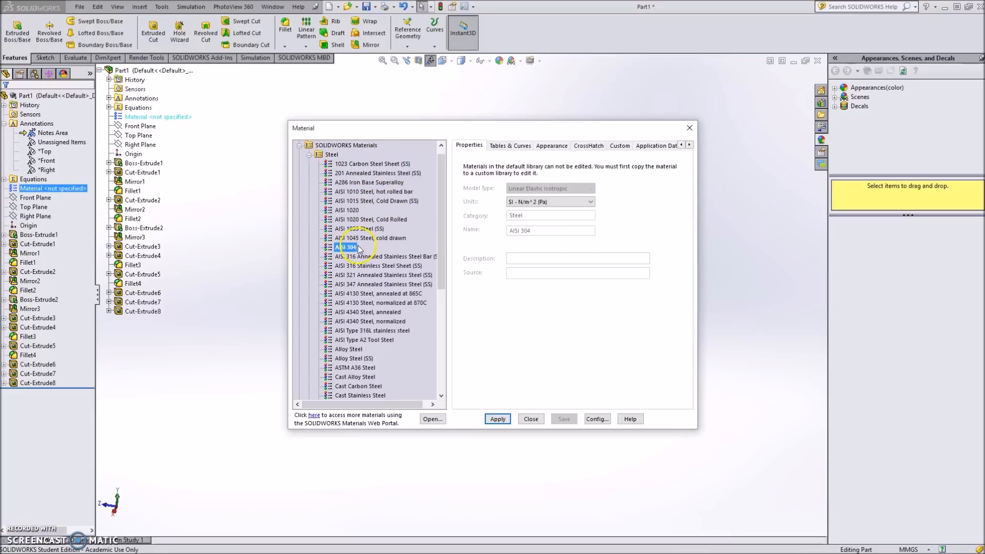
{"action": "left_click", "coordinate": [356, 211]}
{"action": "left_click", "coordinate": [498, 420]}
{"action": "left_click", "coordinate": [531, 420]}
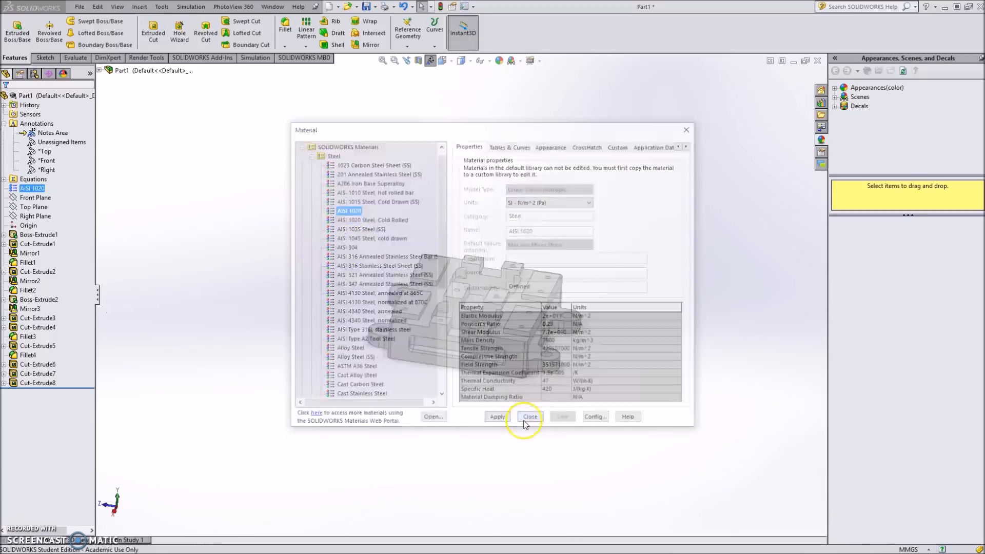
{"action": "middle_click_drag", "start_coordinate": [500, 400], "coordinate": [575, 317]}
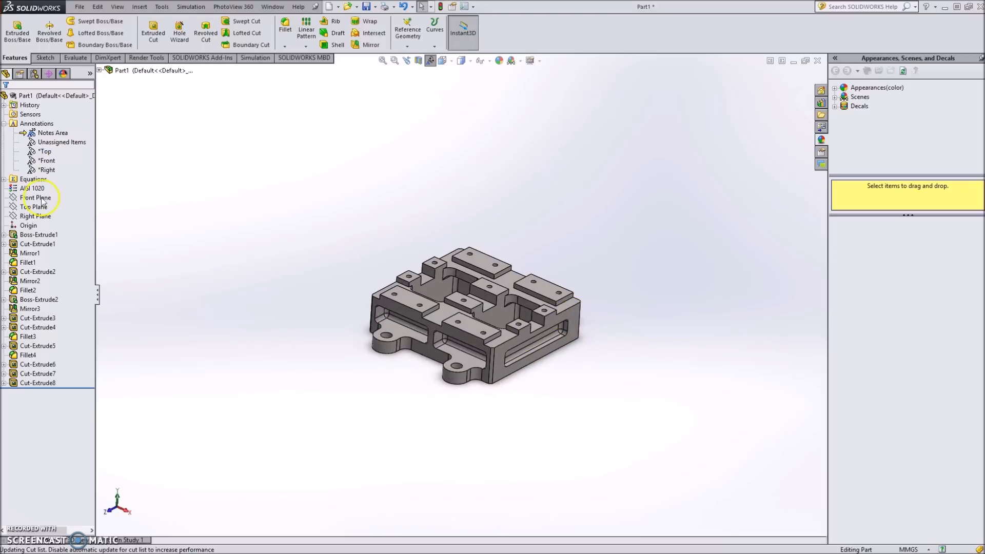
{"action": "middle_click_drag", "start_coordinate": [442, 257], "coordinate": [409, 277]}
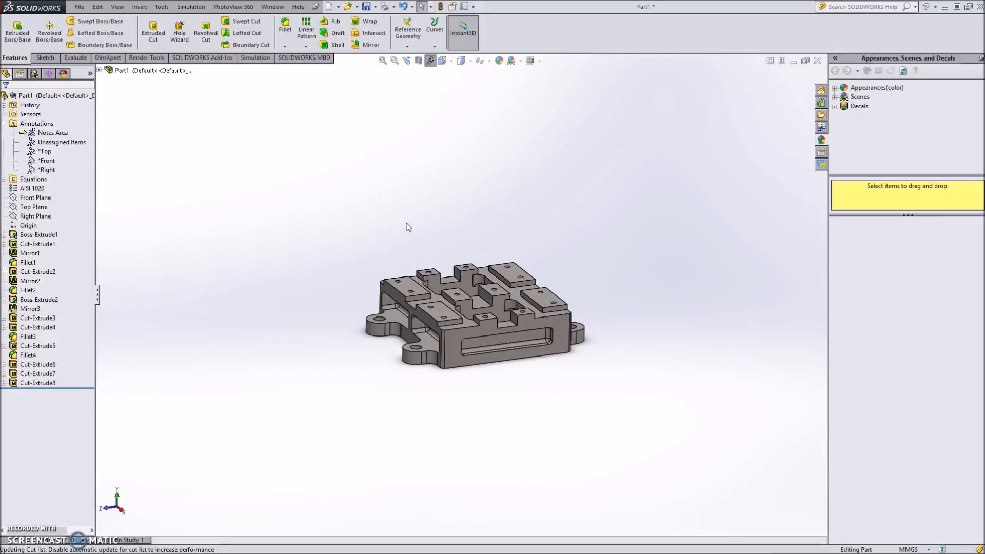
{"action": "left_click", "coordinate": [421, 228]}
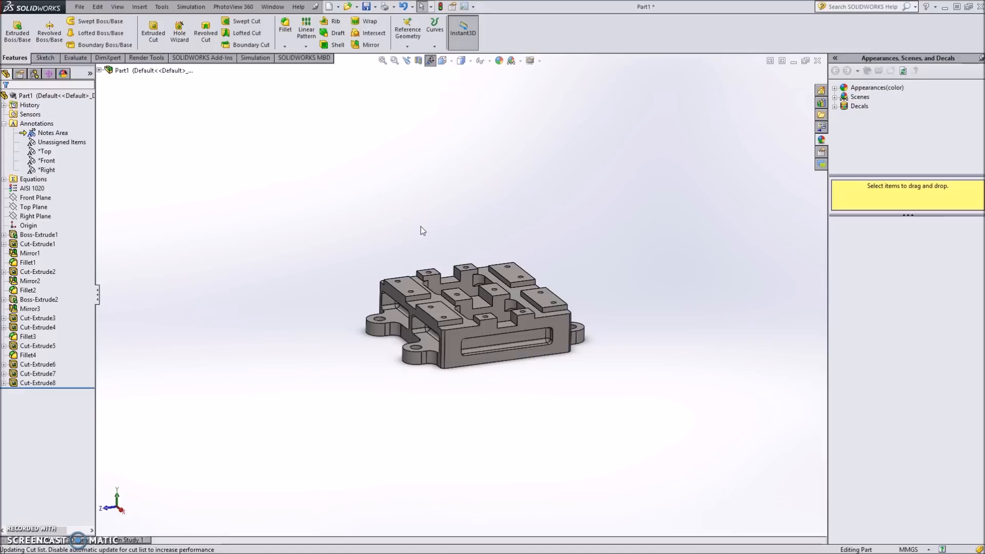